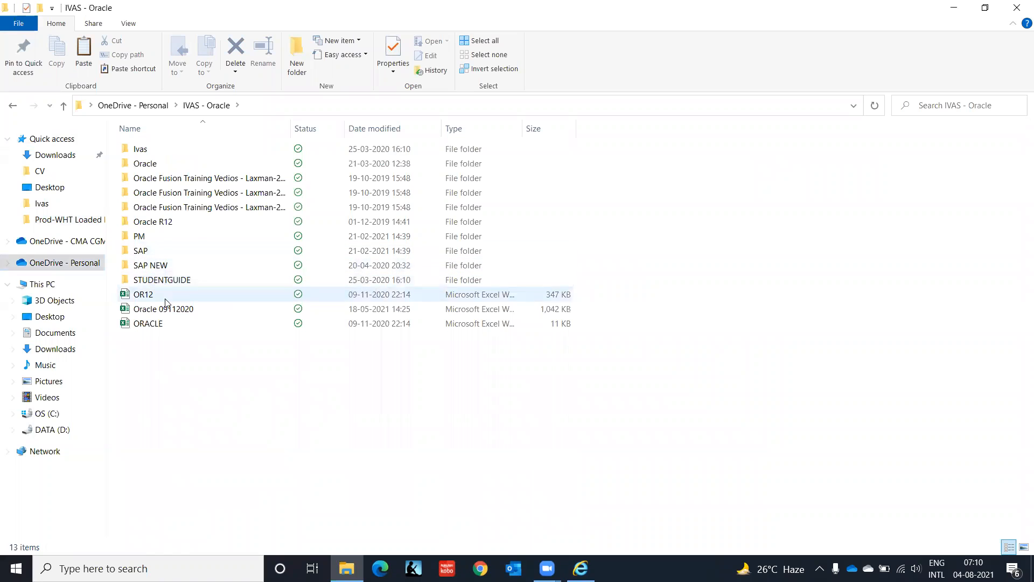
Step: Open the Oracle 09112020 workbook and examine the responsibility definitions on the Responsibilities sheet, working back up to the first one
click(167, 312)
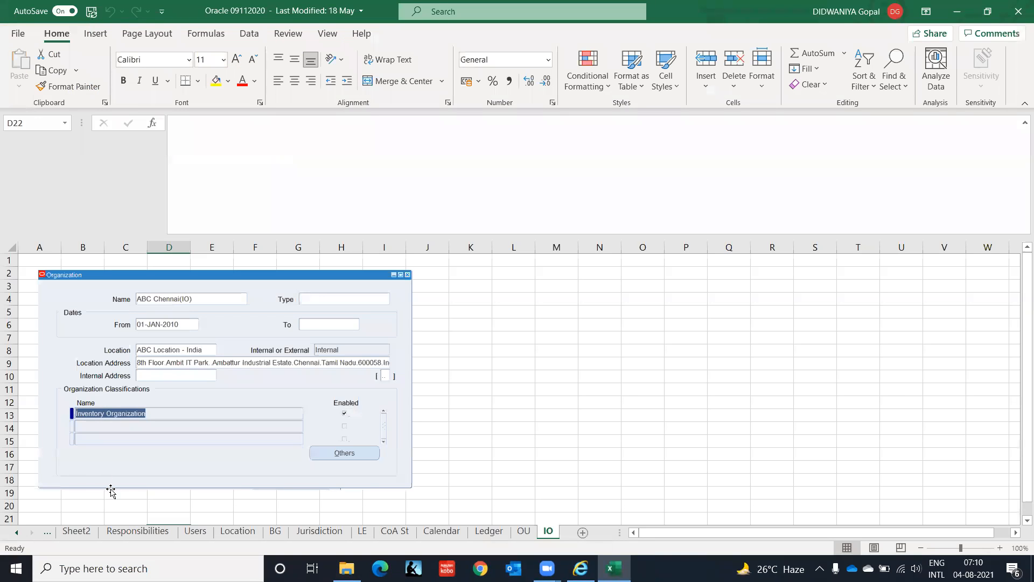
click(131, 532)
click(599, 348)
key(Page_Up)
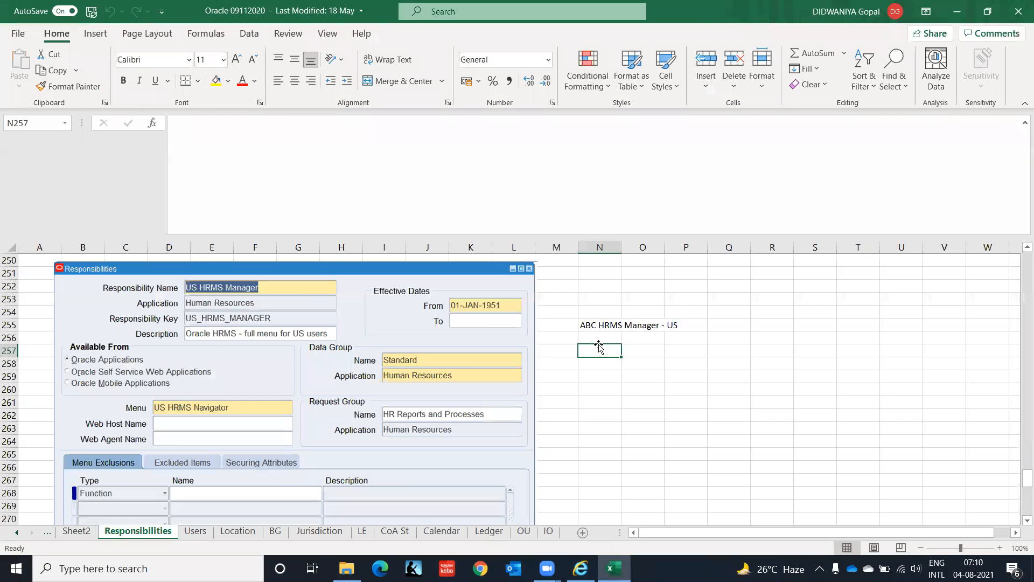
key(Page_Up)
key(Page_Up)
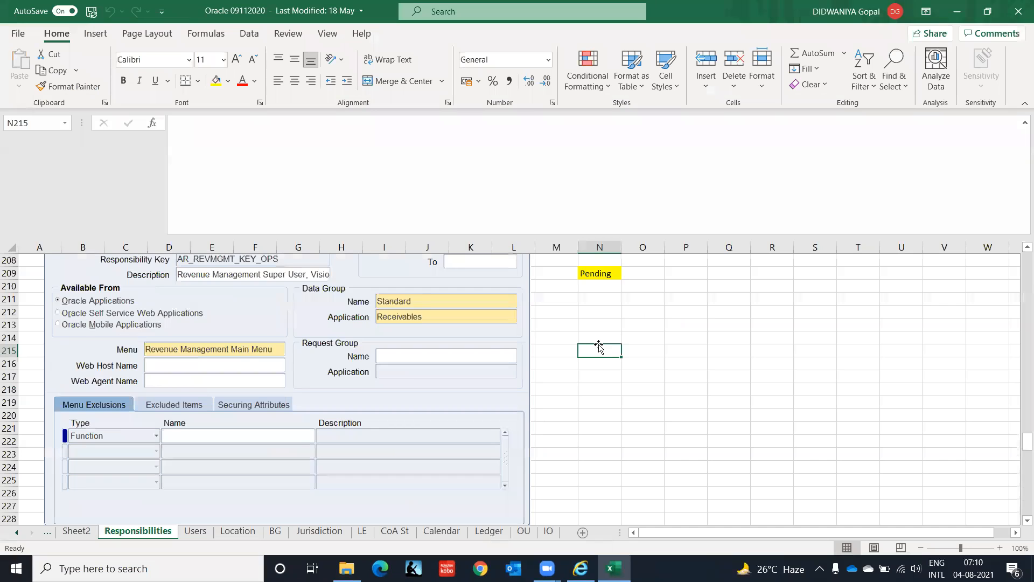
key(Page_Up)
key(Page_Up)
key(Page_Up)
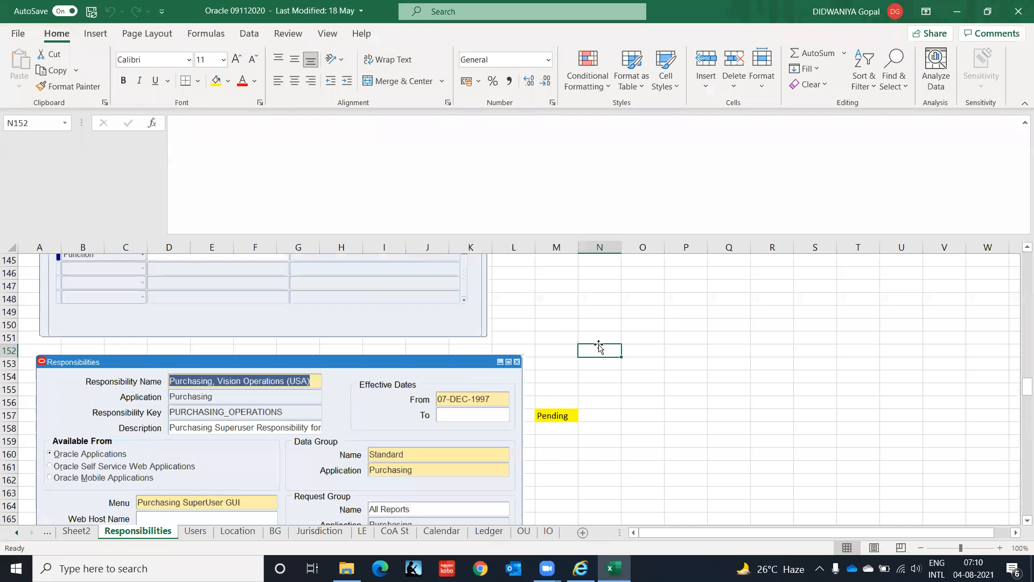
key(Page_Up)
key(Page_Up)
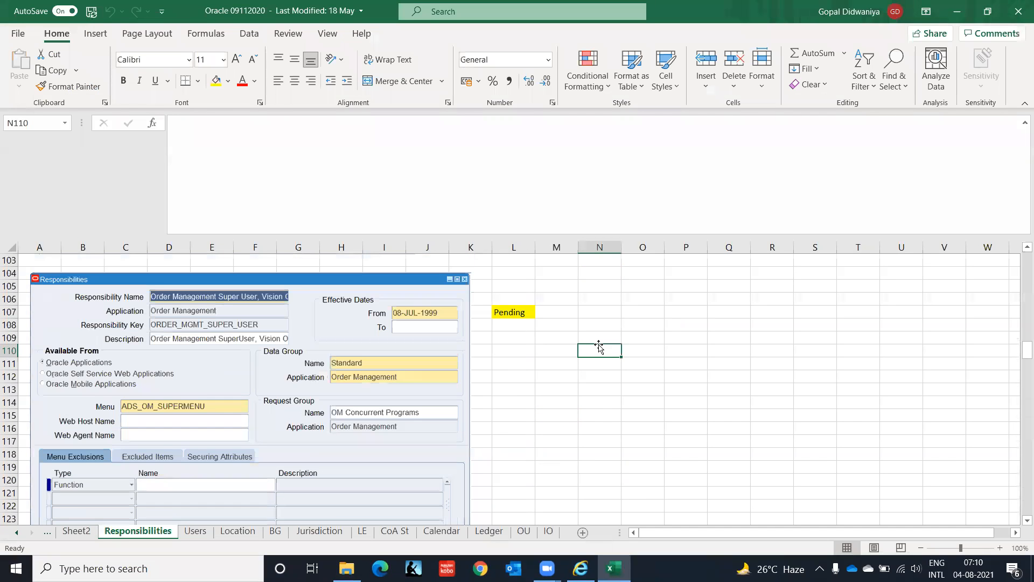
key(Page_Up)
key(Page_Up)
key(Page_Up)
key(Page_Up)
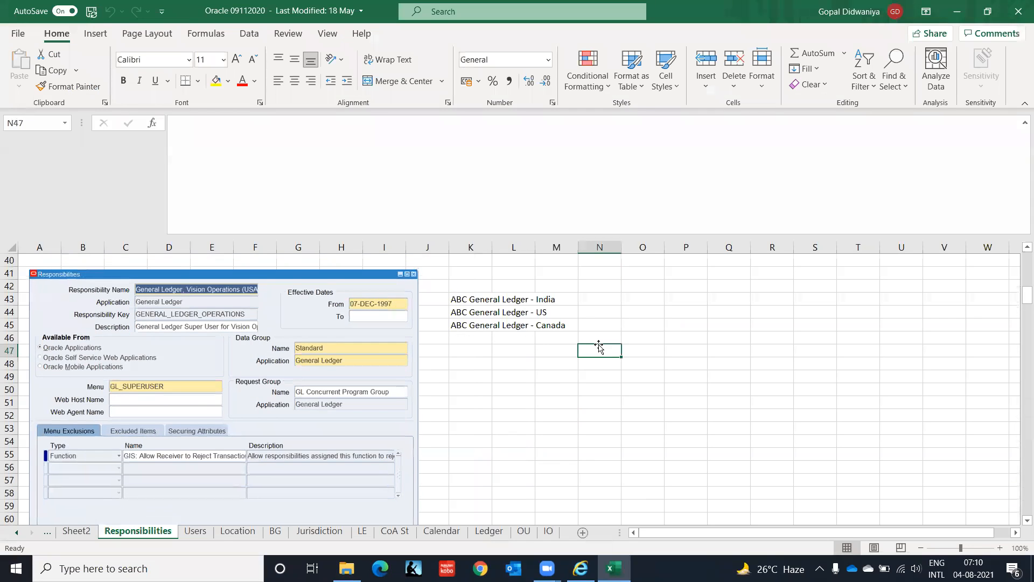
key(Page_Up)
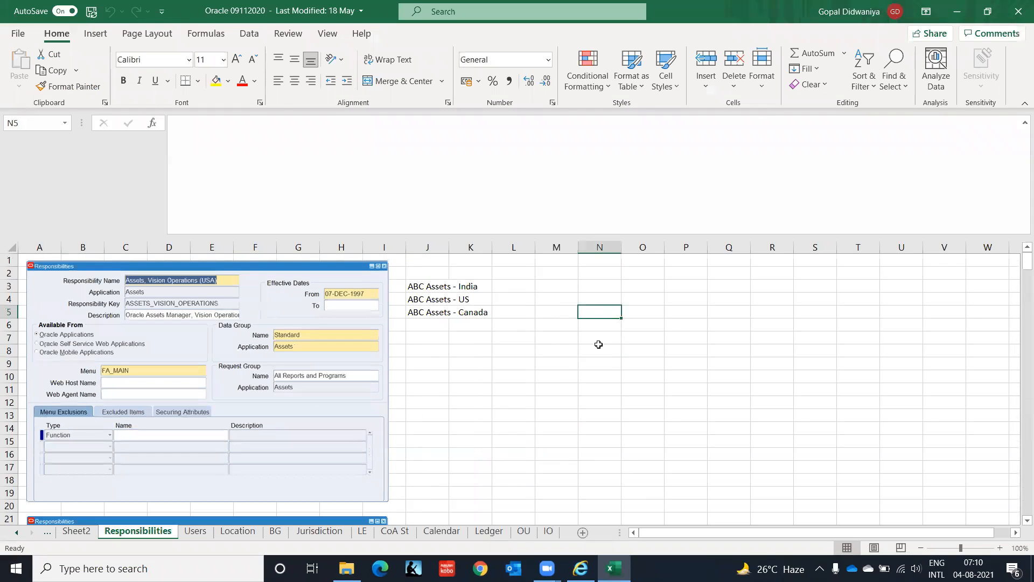
Step: Minimize the open browser and file windows and open the New Microsoft Excel Worksheet (4) workbook from the desktop
click(580, 568)
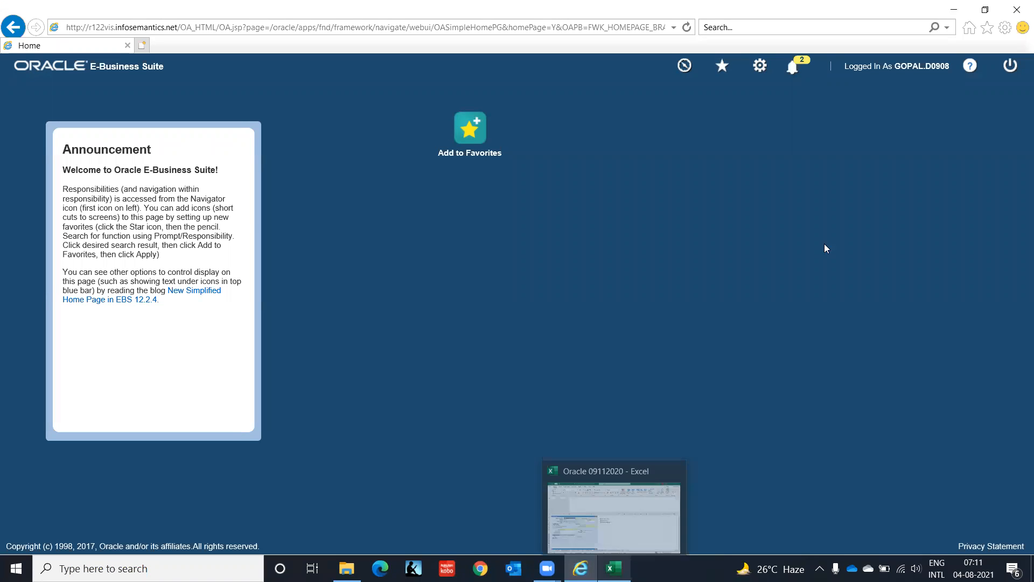
click(946, 18)
click(953, 13)
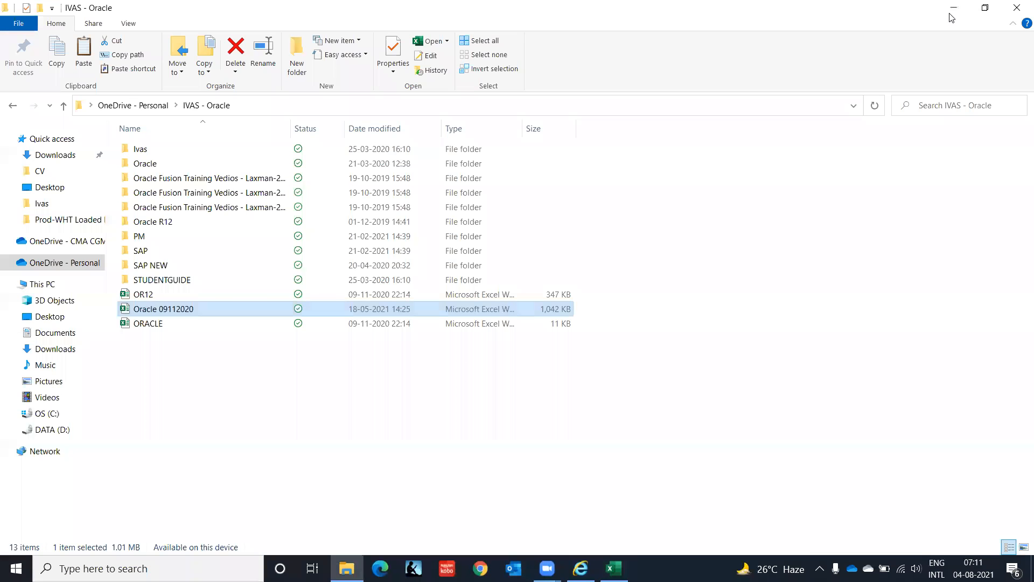
click(949, 13)
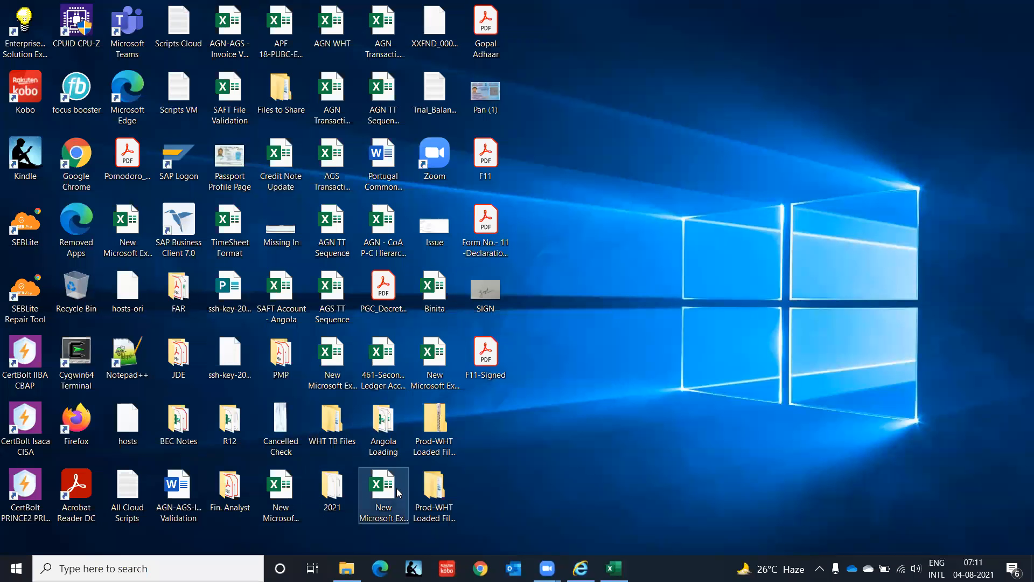
double_click(383, 498)
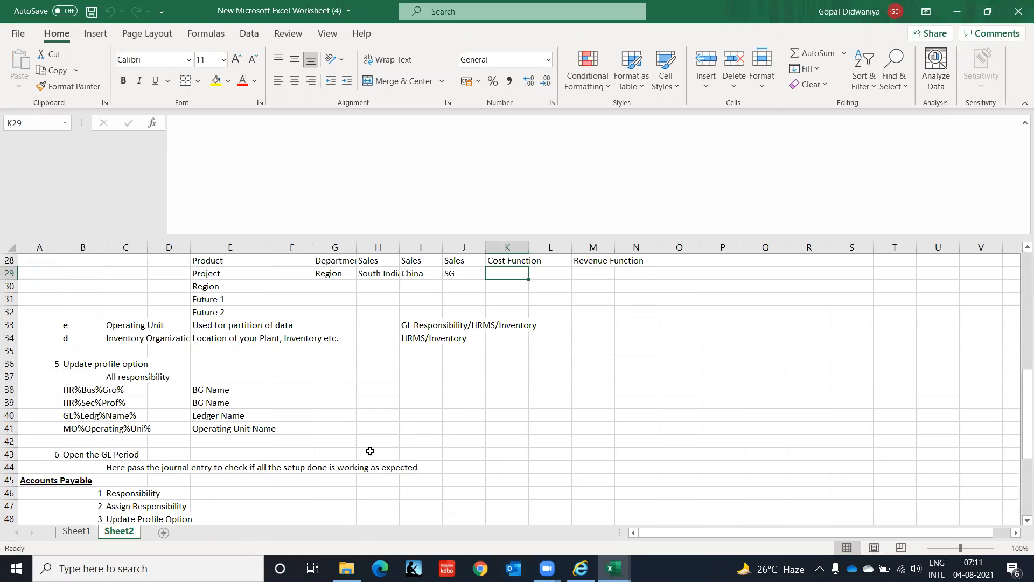
Step: Examine the setup notes on Sheet2 down to the end of the Accounts Payable list
click(686, 334)
key(Down)
key(Down)
key(Down)
key(Down)
key(Down)
key(Down)
key(Down)
key(Down)
key(Down)
key(Down)
key(Down)
key(Down)
key(Down)
key(Down)
key(Down)
key(Down)
key(Down)
key(Down)
key(Down)
key(Down)
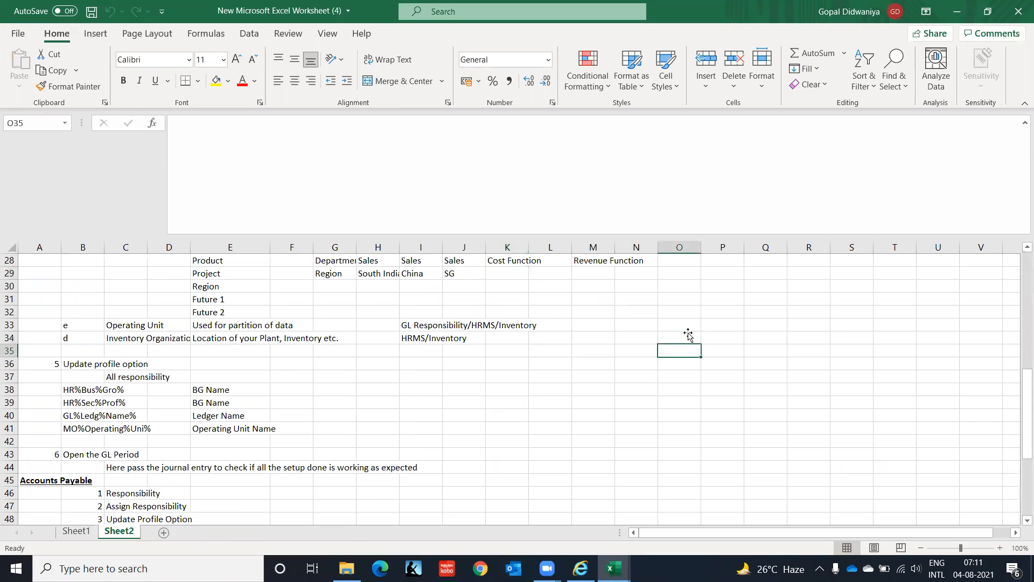
key(Down)
key(Down)
key(Down)
key(Down)
key(Down)
key(Down)
key(Down)
key(Down)
key(Down)
key(Down)
key(Down)
key(Down)
key(Down)
key(Down)
key(Down)
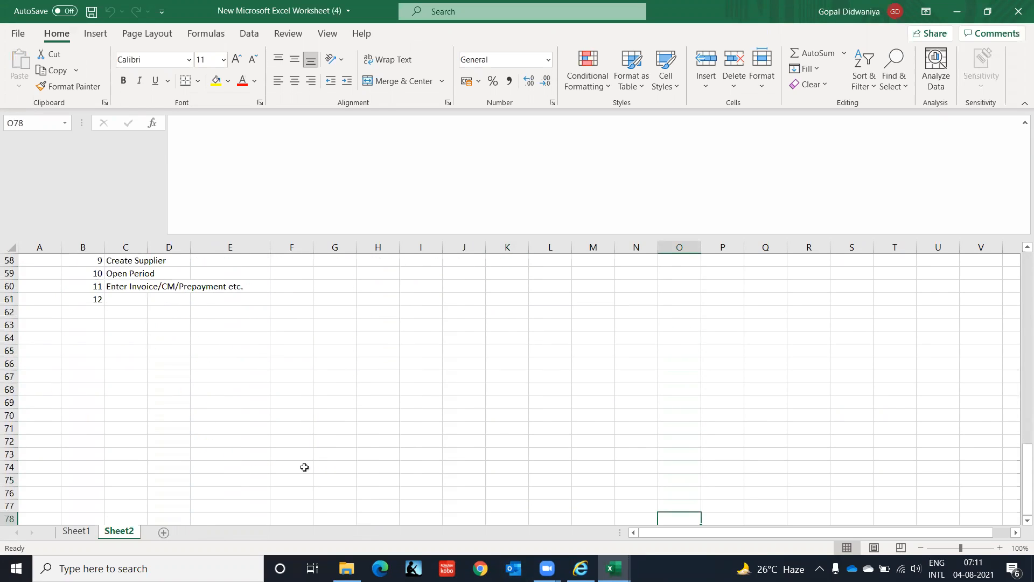
Step: Enter the heading Assets in cell B100 of Sheet1, below the existing journal entries, and make it bold and underlined
click(82, 531)
click(175, 408)
click(175, 411)
key(Down)
key(Down)
key(Down)
key(Down)
key(Down)
key(Down)
key(Down)
key(Down)
key(Down)
key(Down)
key(Down)
key(Down)
key(Down)
key(Down)
key(Down)
key(Down)
key(Down)
key(Down)
key(Down)
key(Down)
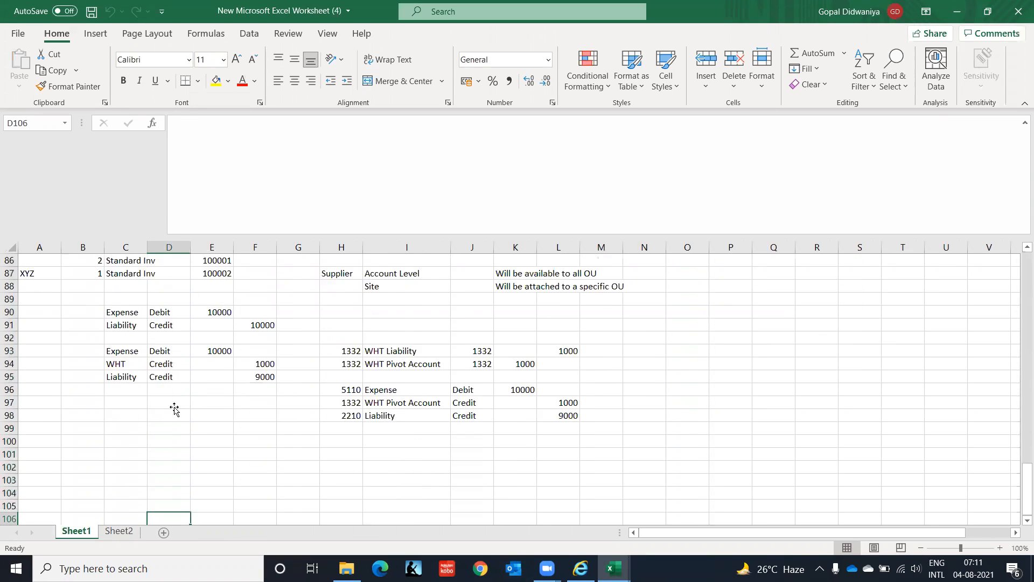
key(Up)
key(Up)
key(Up)
key(Up)
key(Up)
key(Up)
key(Up)
key(Up)
key(Up)
key(Up)
key(Up)
key(Up)
key(Up)
key(Up)
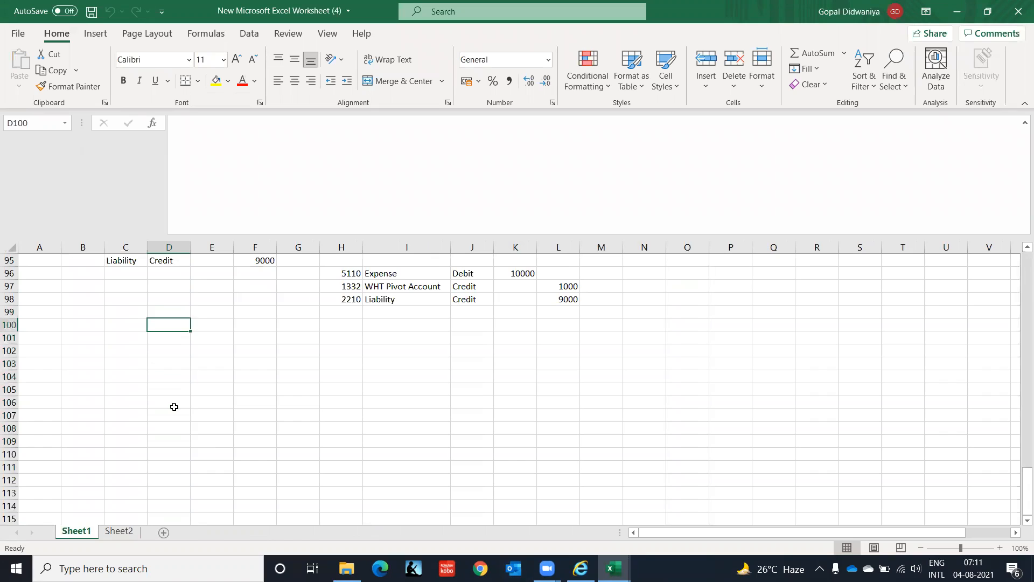
key(Left)
key(Left)
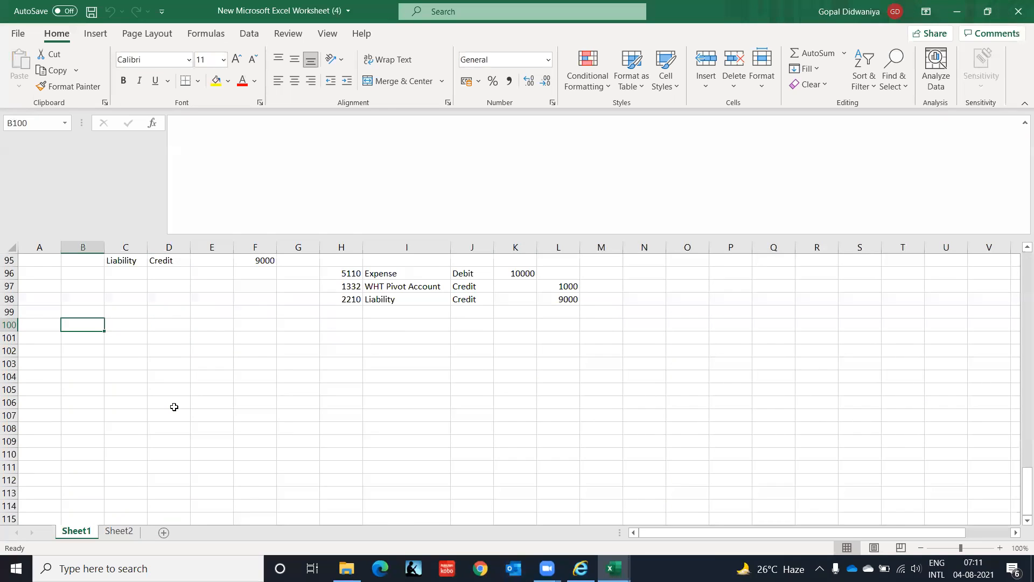
text(Assets)
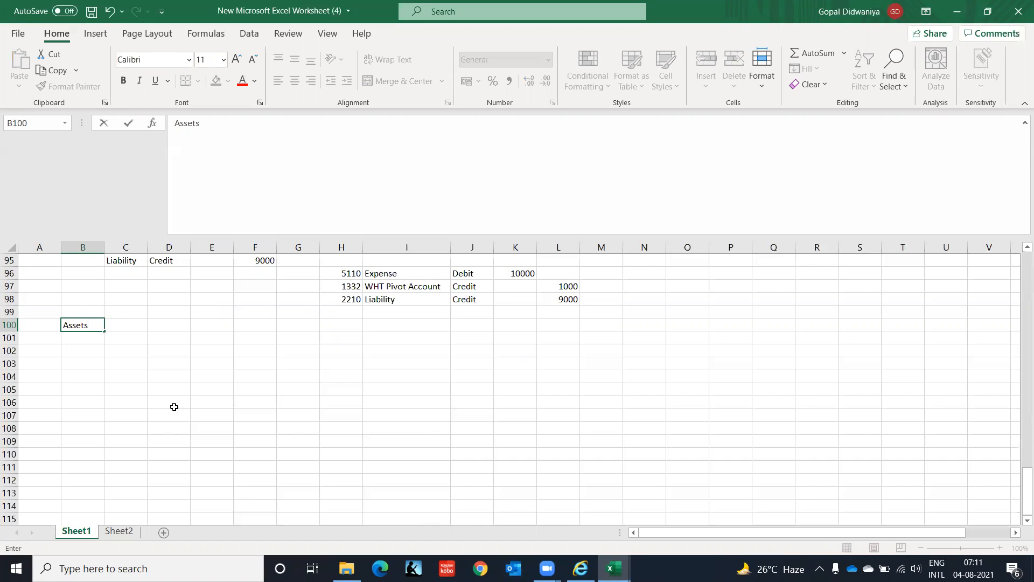
key(Return)
key(Up)
key(ctrl+b)
key(ctrl+u)
Step: Enter Current Assets in C101 under the Assets heading, with <1 year in E101
key(Down)
key(Right)
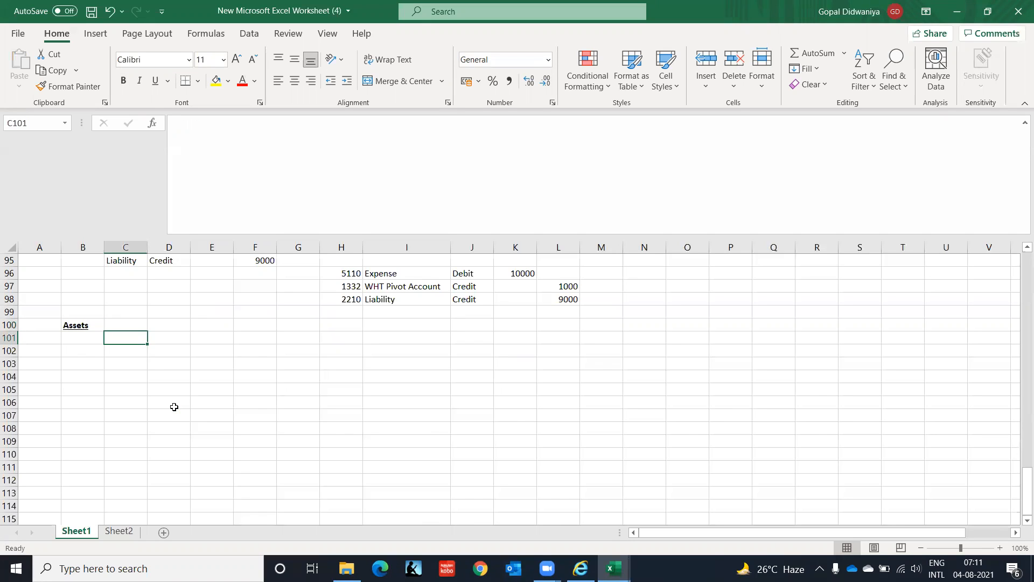
key(Up)
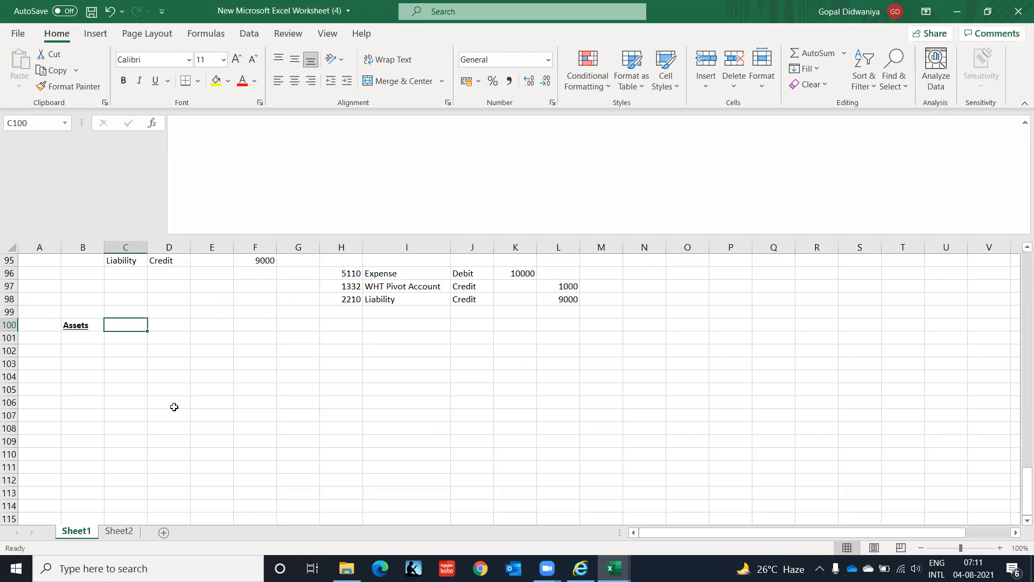
key(Down)
text(Cu)
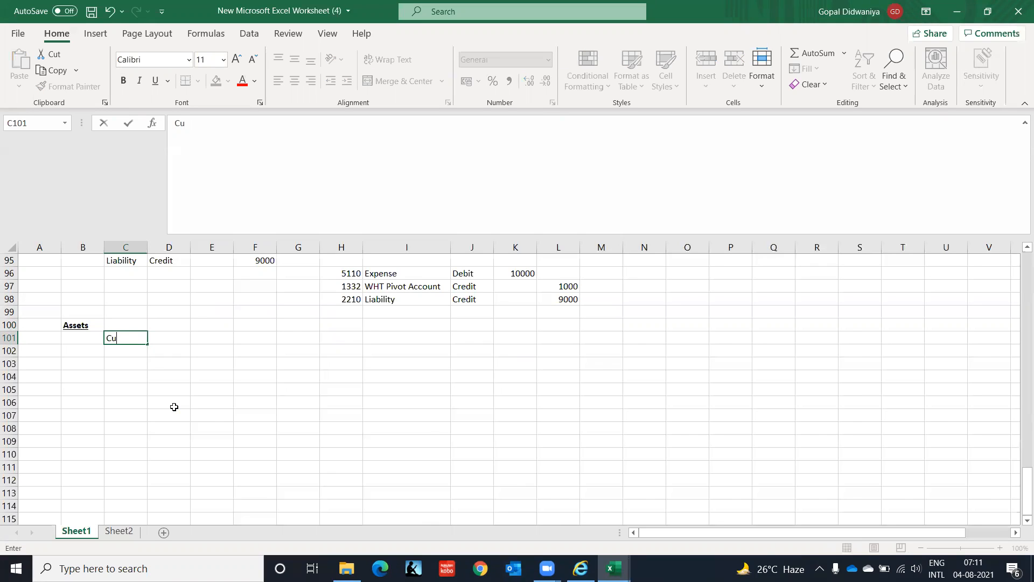
text(rrent Assets)
key(Tab)
key(Tab)
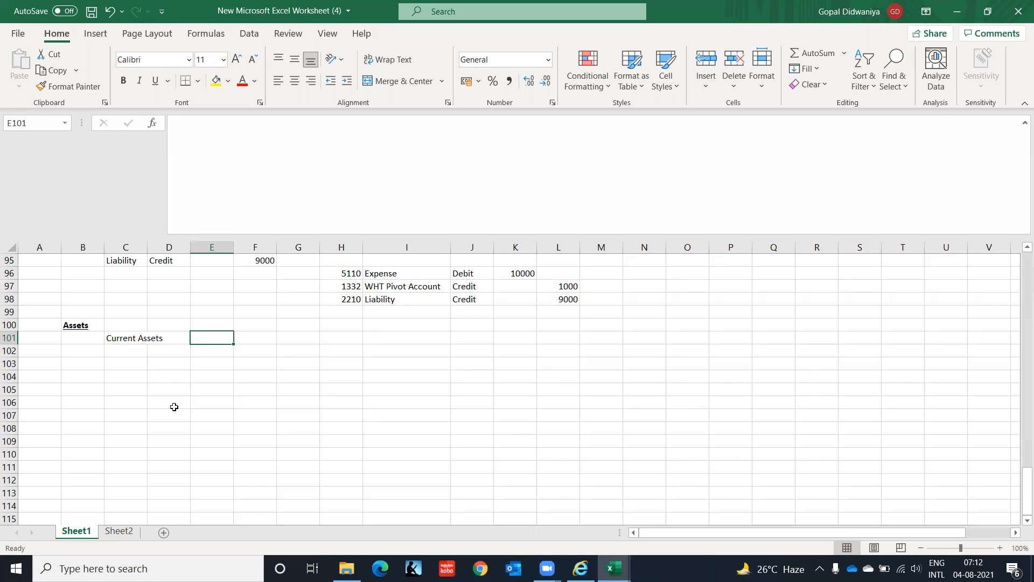
text(<1 year)
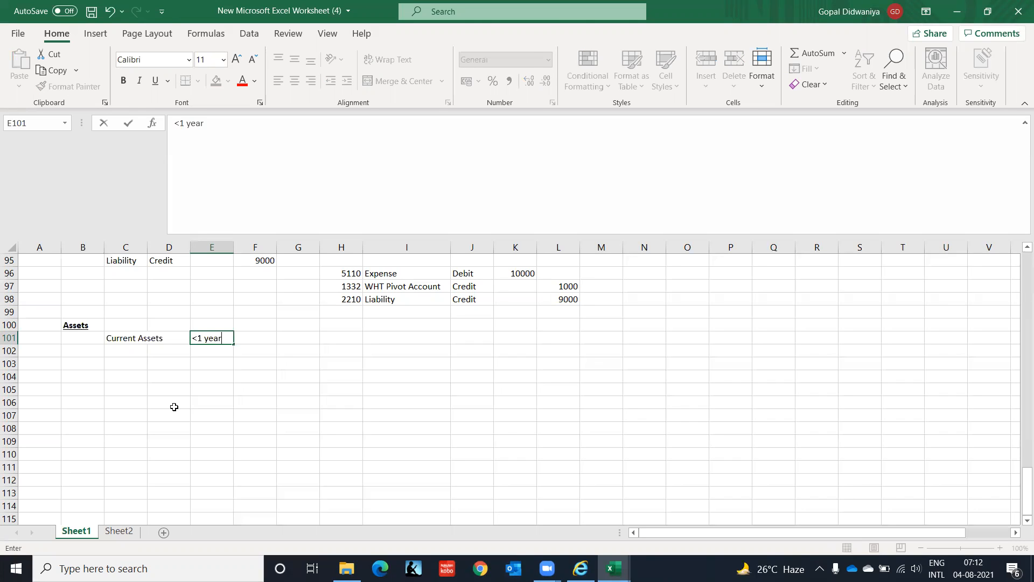
key(Return)
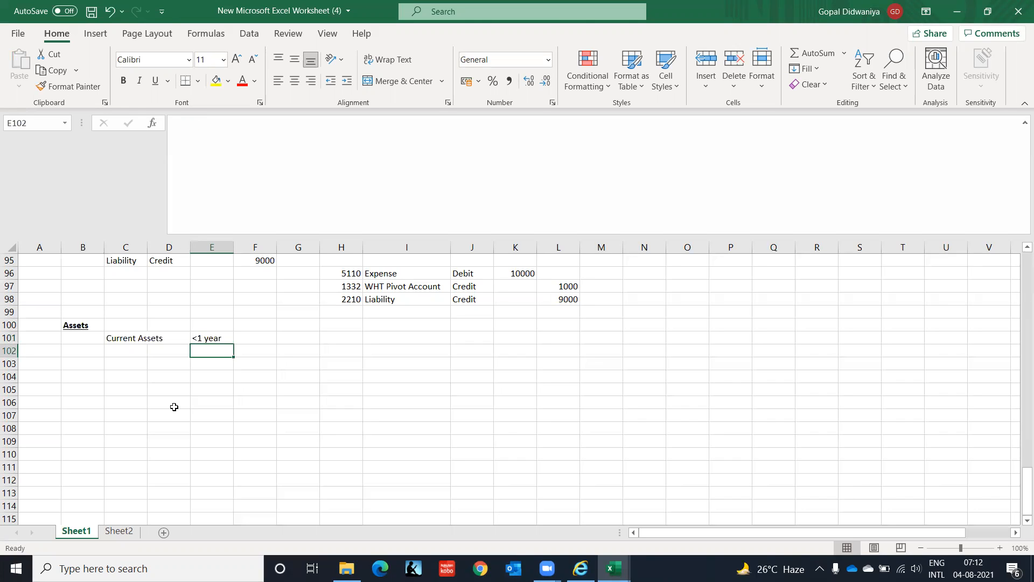
Step: Enter Fixed Assets in C102, with >1 year in E102
key(Left)
key(Left)
text(Fixed Assets)
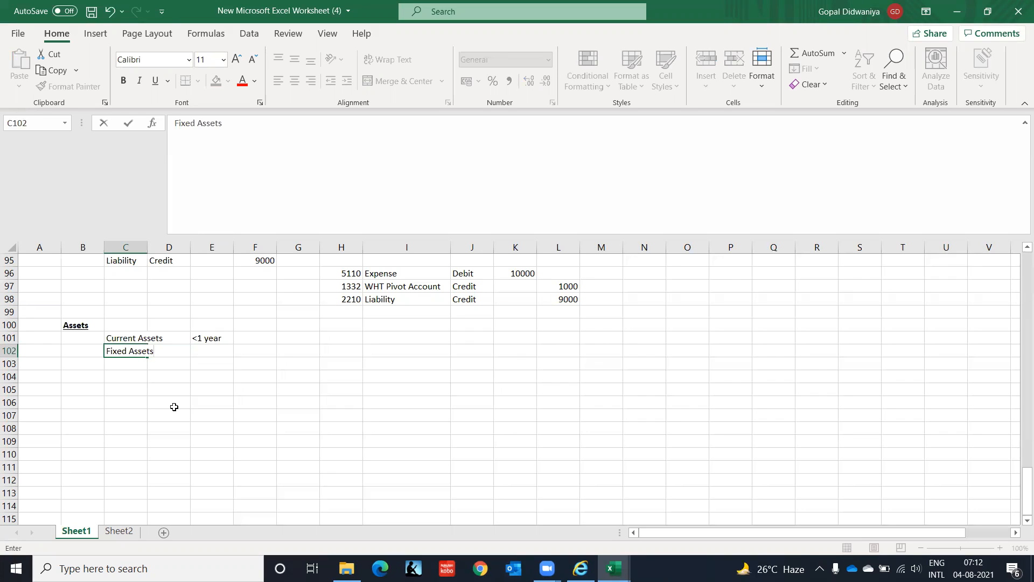
key(Right)
key(Right)
text(>1 y)
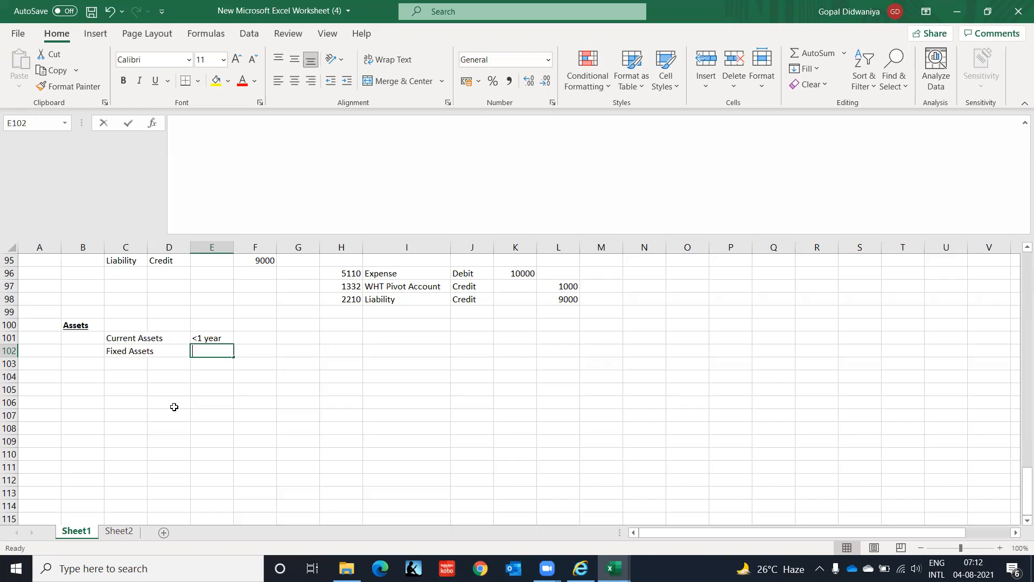
text(ear)
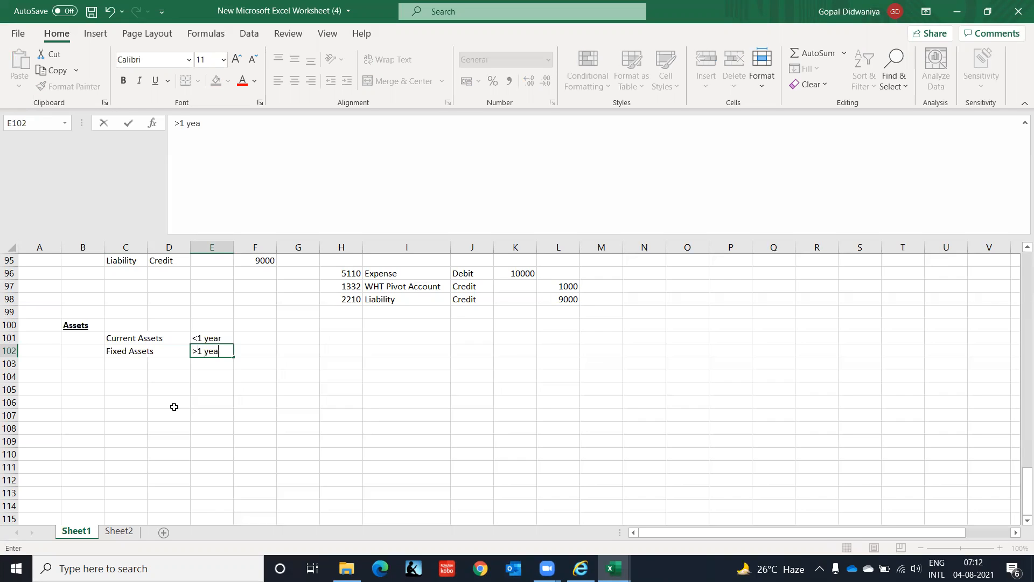
key(Return)
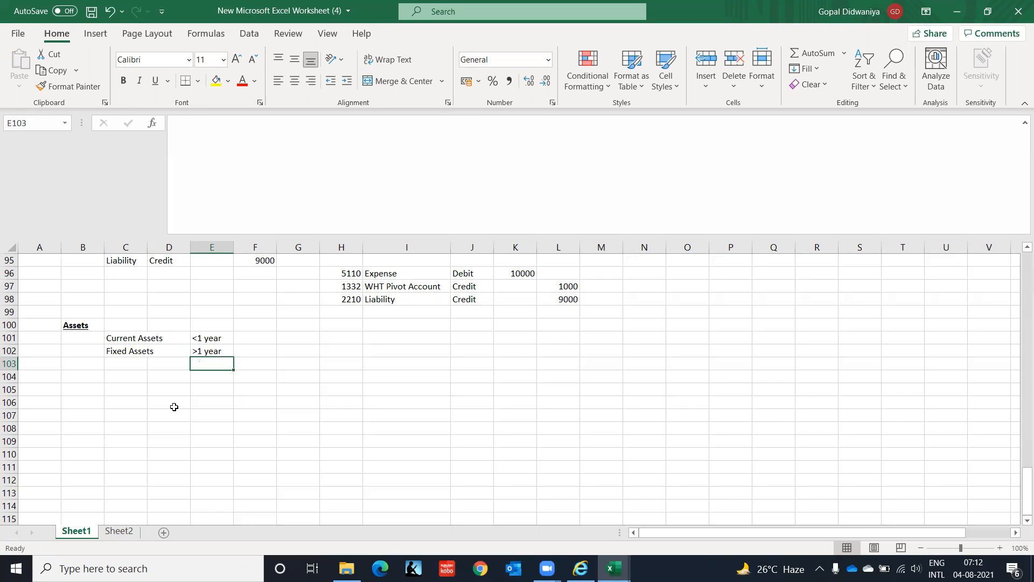
Step: Enter Expensed Item in C103 as the third asset type
key(Left)
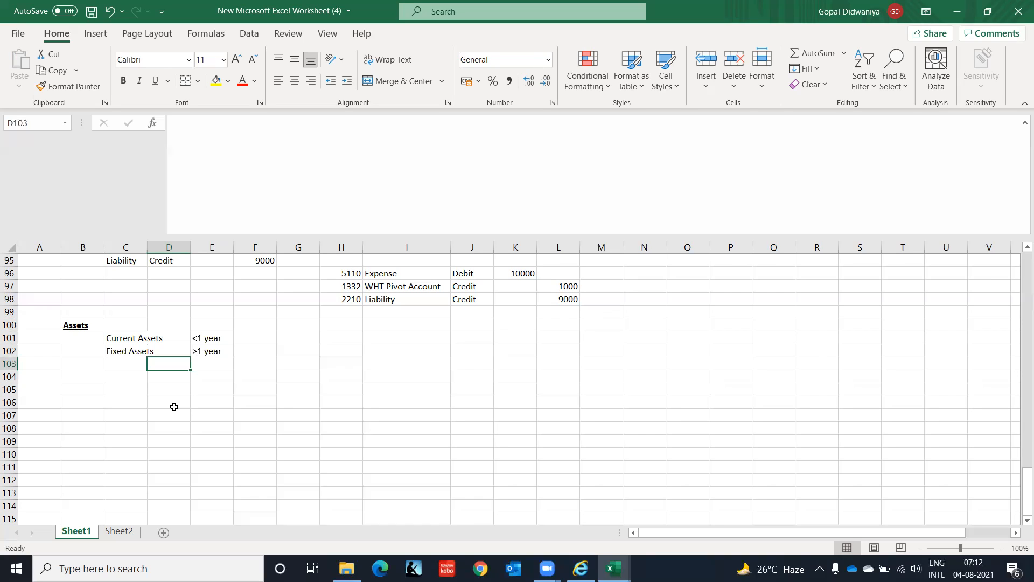
key(Left)
text(Ex)
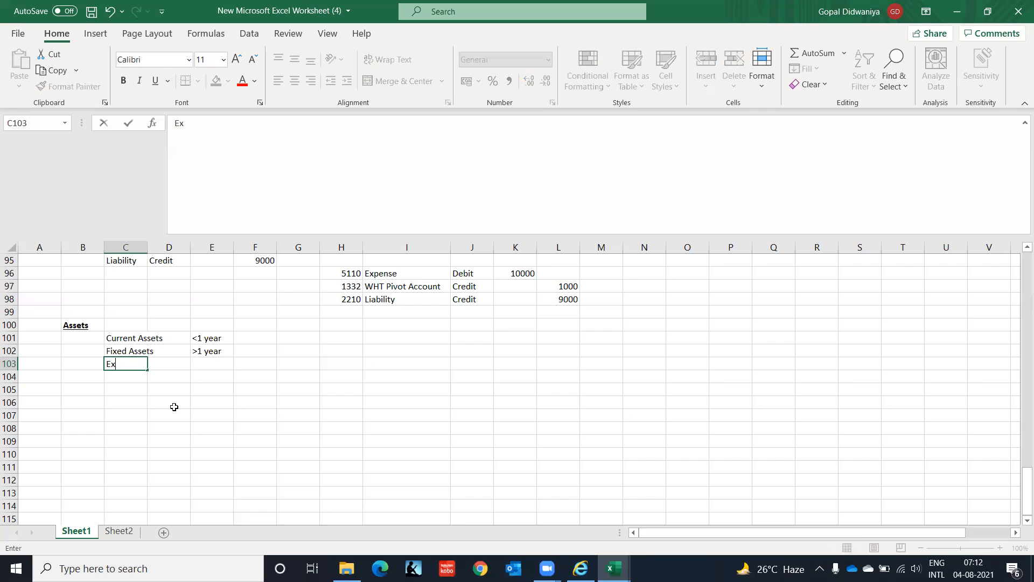
text(pensed Asse)
key(BackSpace)
key(BackSpace)
key(BackSpace)
key(BackSpace)
text(Item)
key(Return)
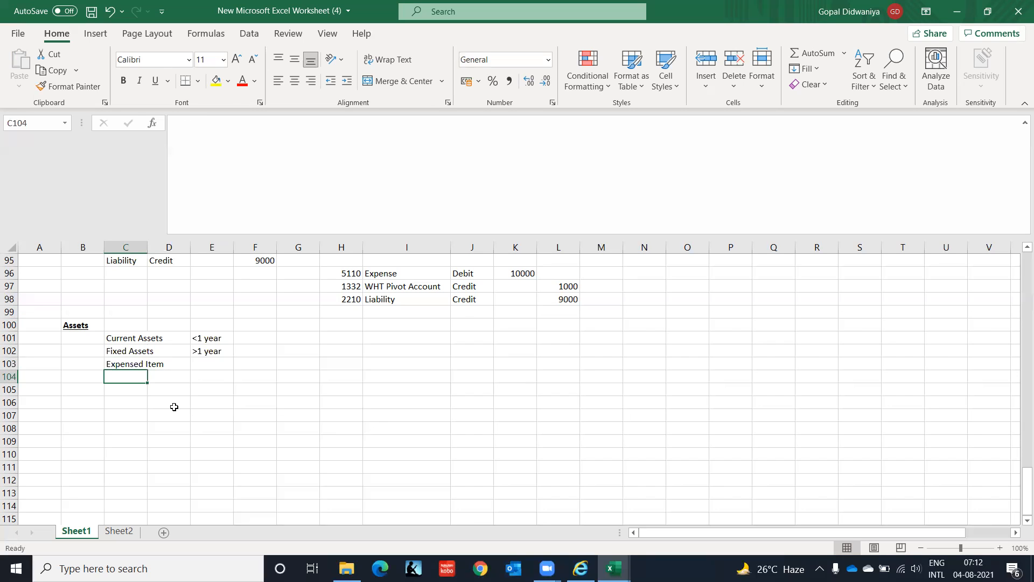
Step: Describe the Expensed Item in E103 as Depreciable within 1 year
key(Up)
key(Right)
key(Right)
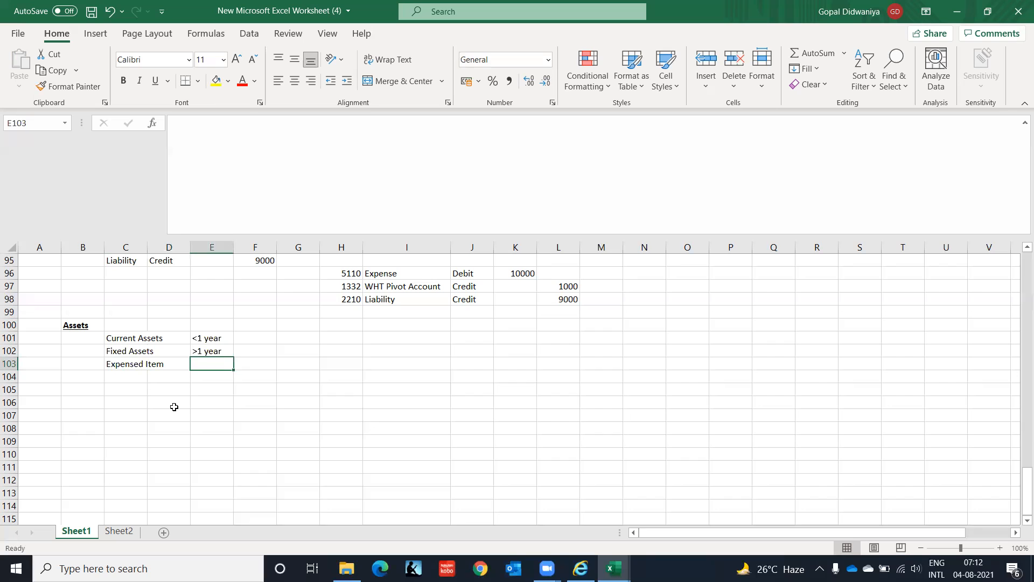
text(Depreciable within 1 year)
key(Return)
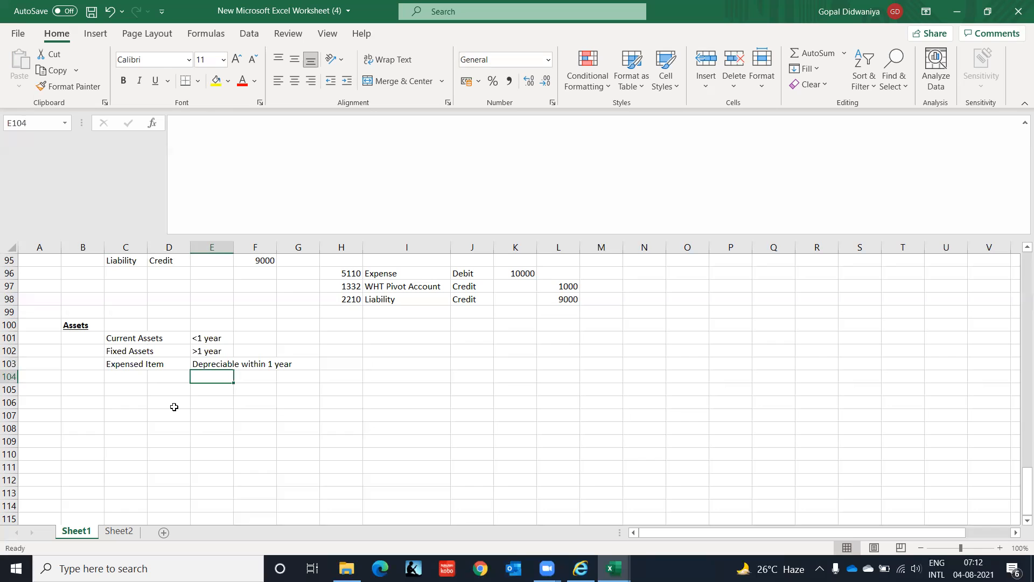
key(Up)
key(Left)
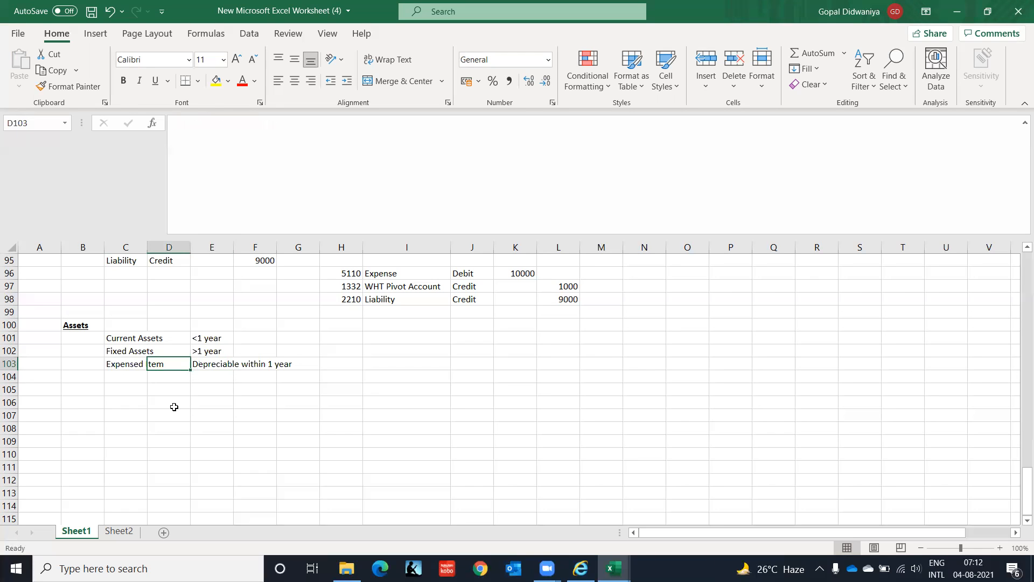
key(Left)
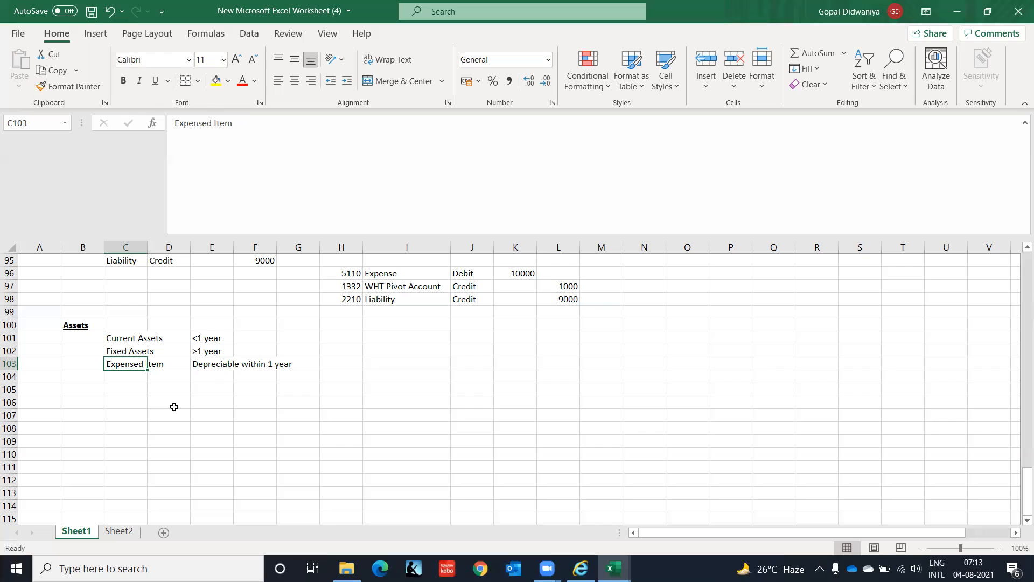
key(Down)
key(Down)
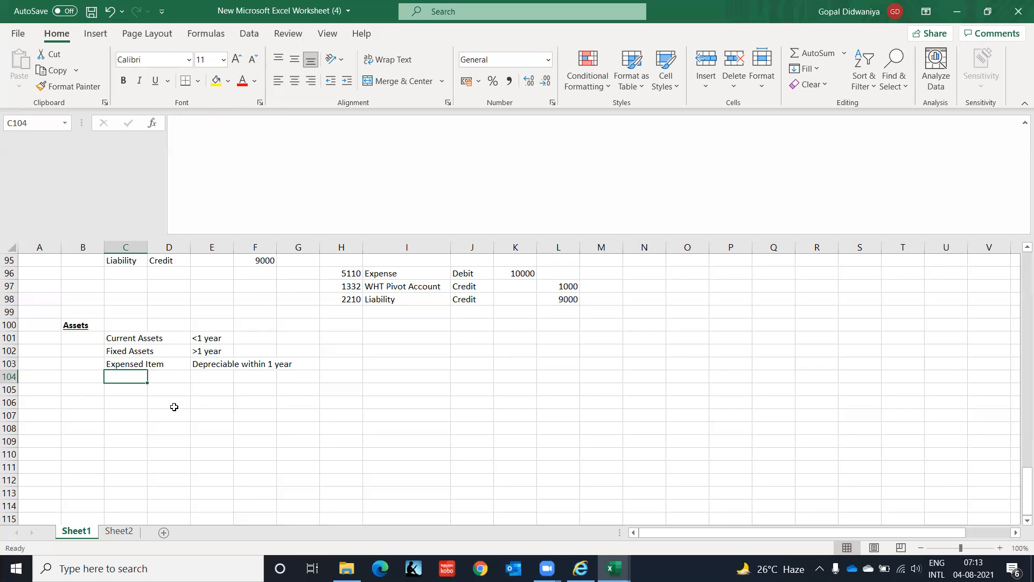
key(Left)
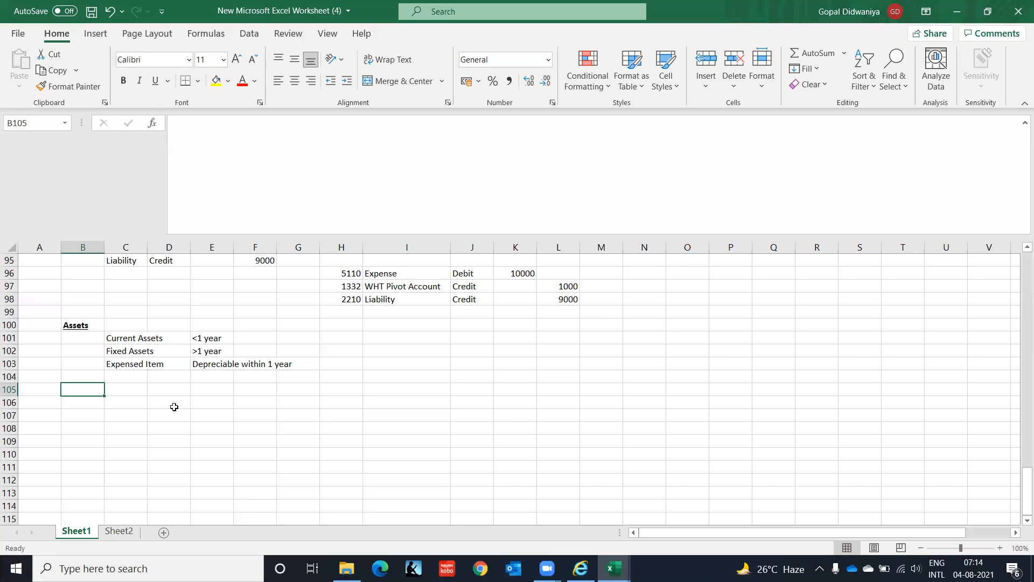
key(Right)
key(Left)
Step: Switch to Oracle E-Business Suite and open the form for defining responsibilities as System Administrator Vision, accepting the security risk to run it
click(580, 568)
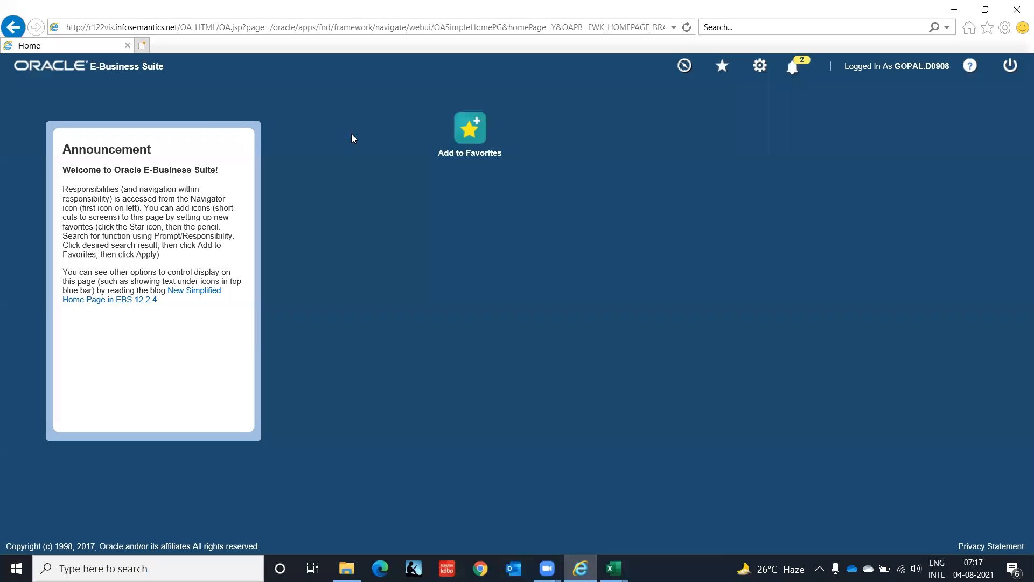
click(684, 65)
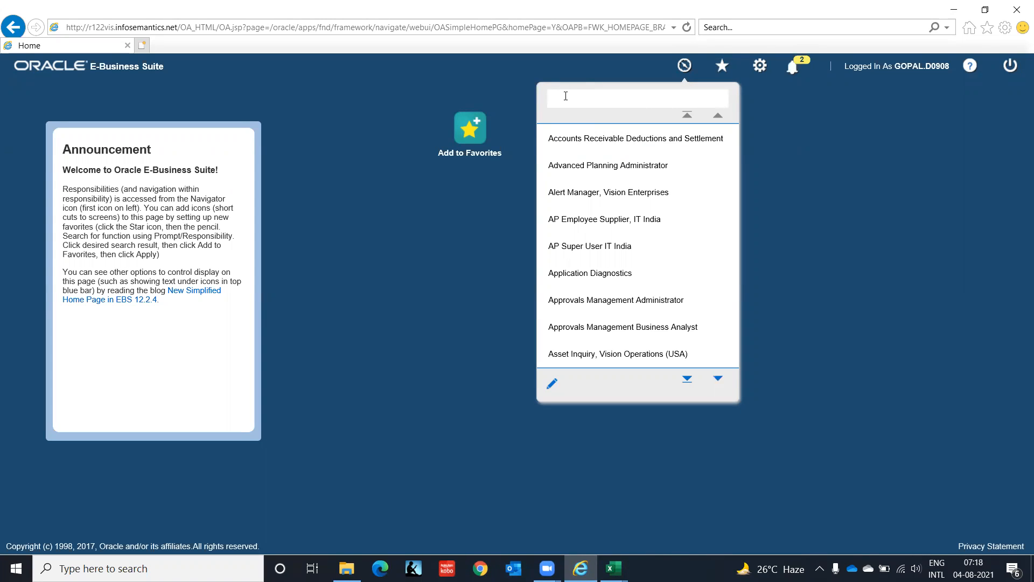
click(688, 379)
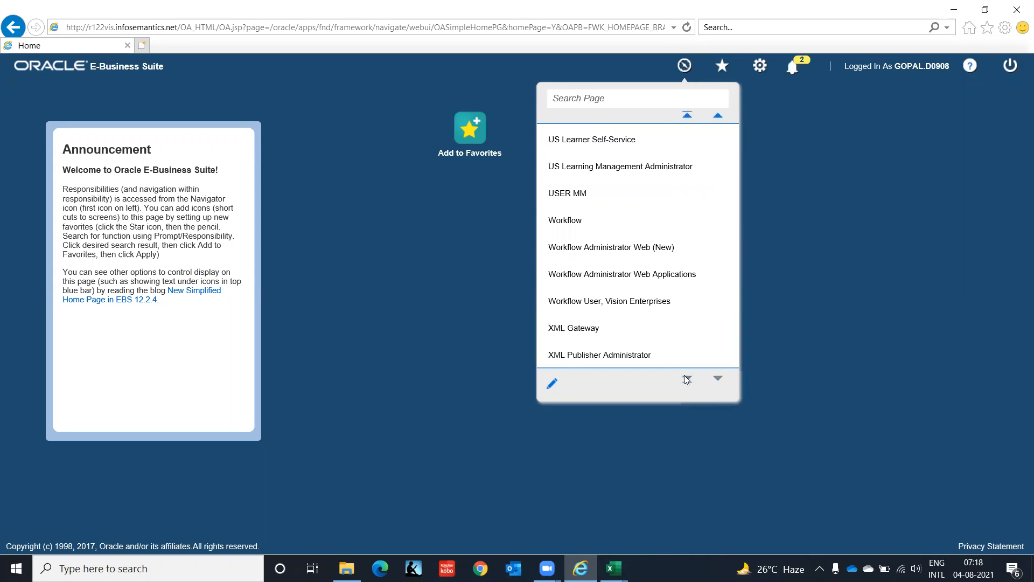
click(718, 115)
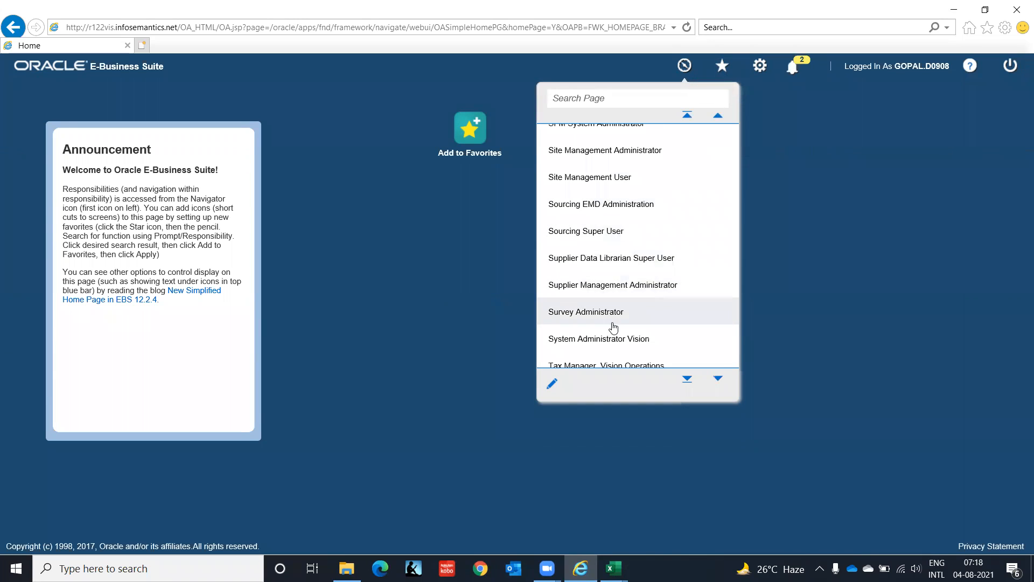
click(607, 341)
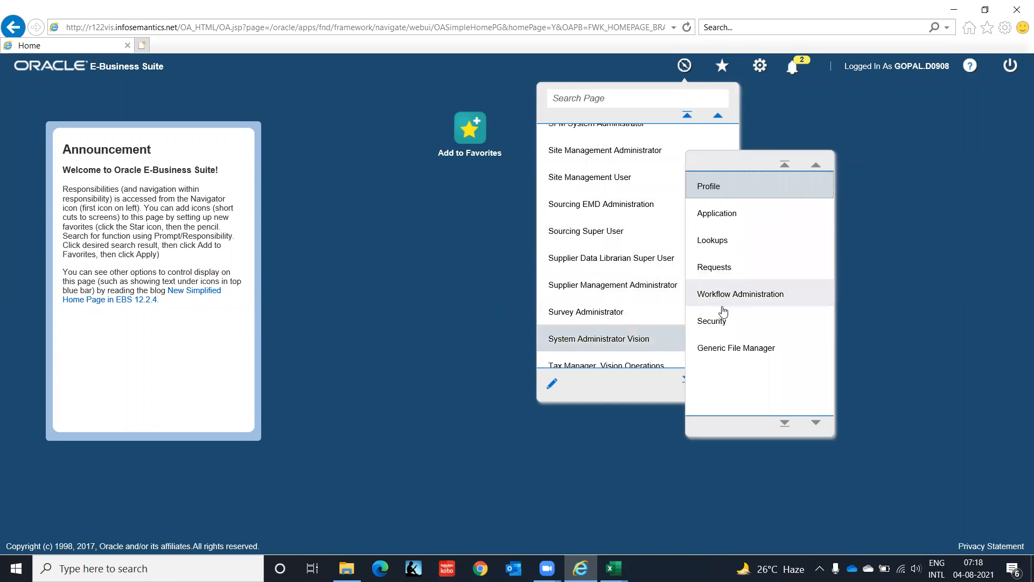
click(715, 330)
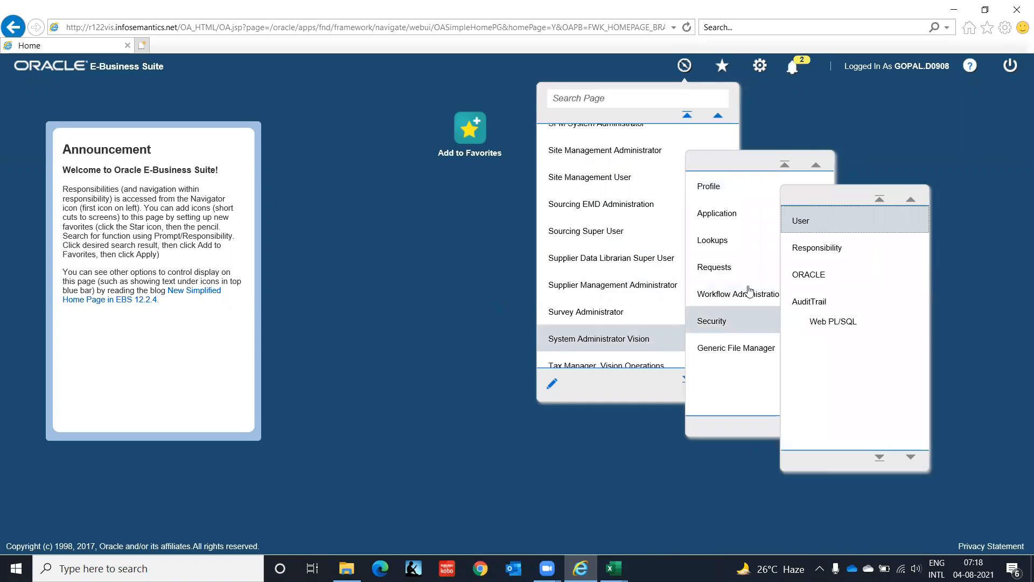
click(811, 246)
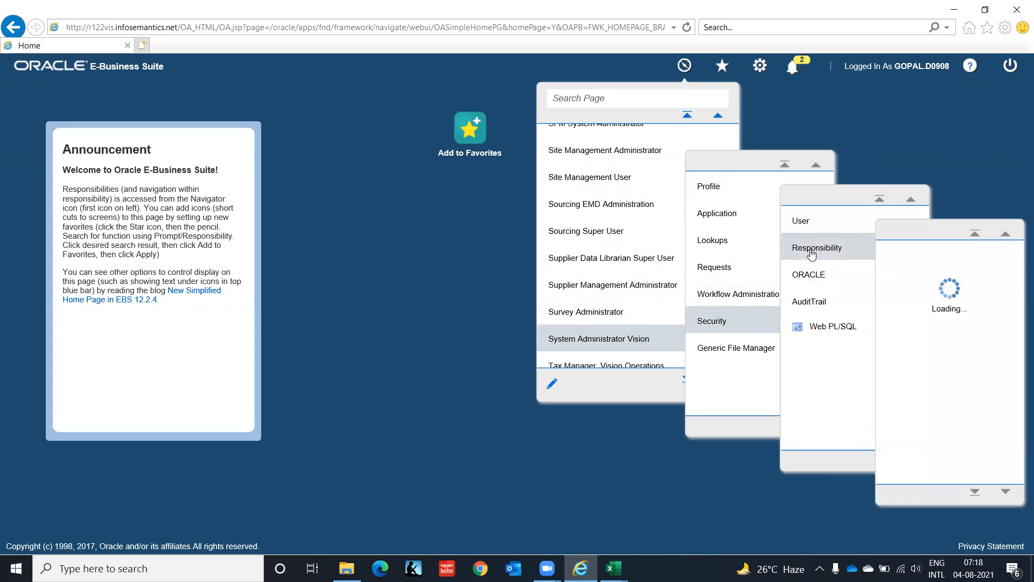
click(919, 284)
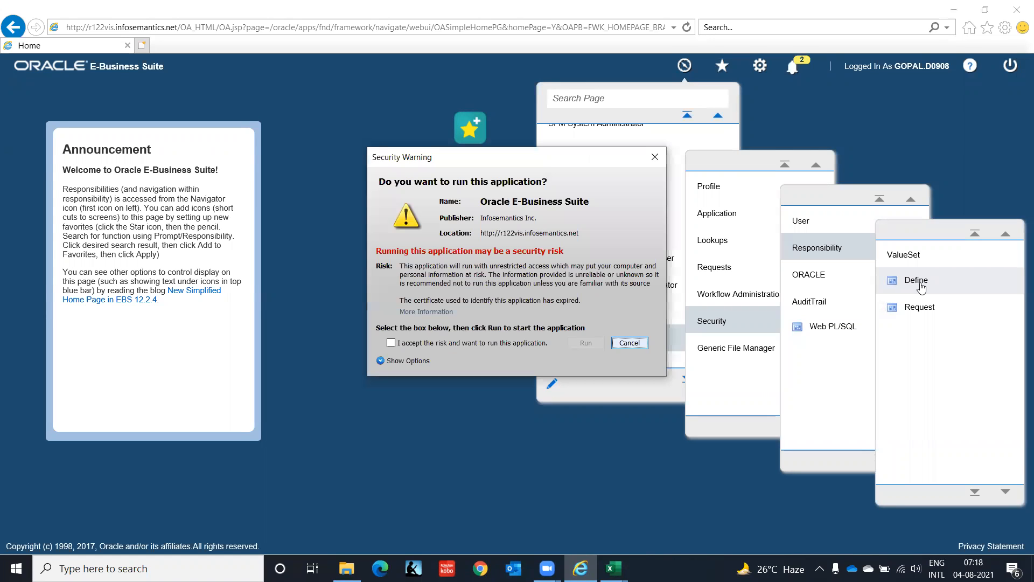
click(507, 343)
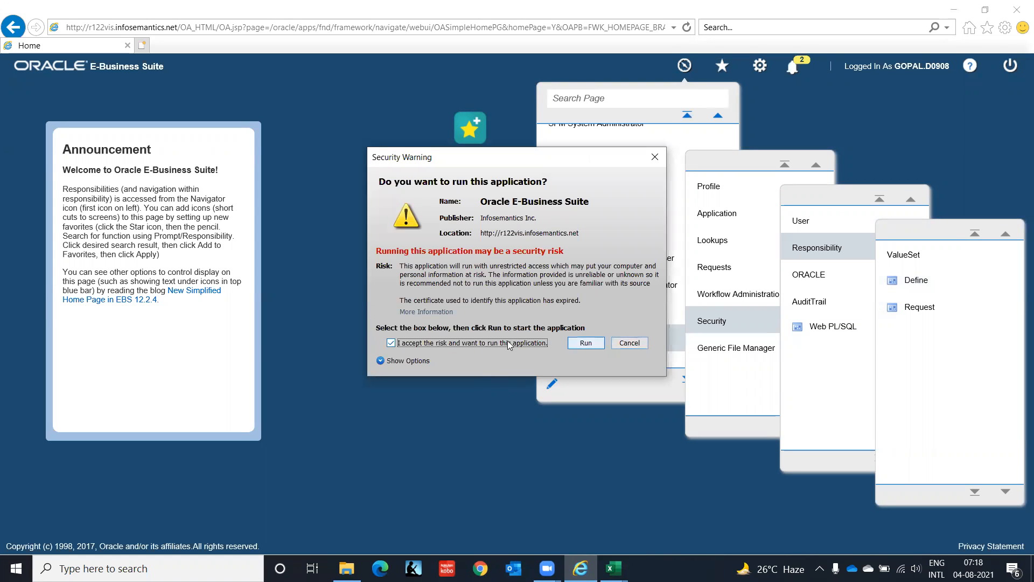
click(583, 345)
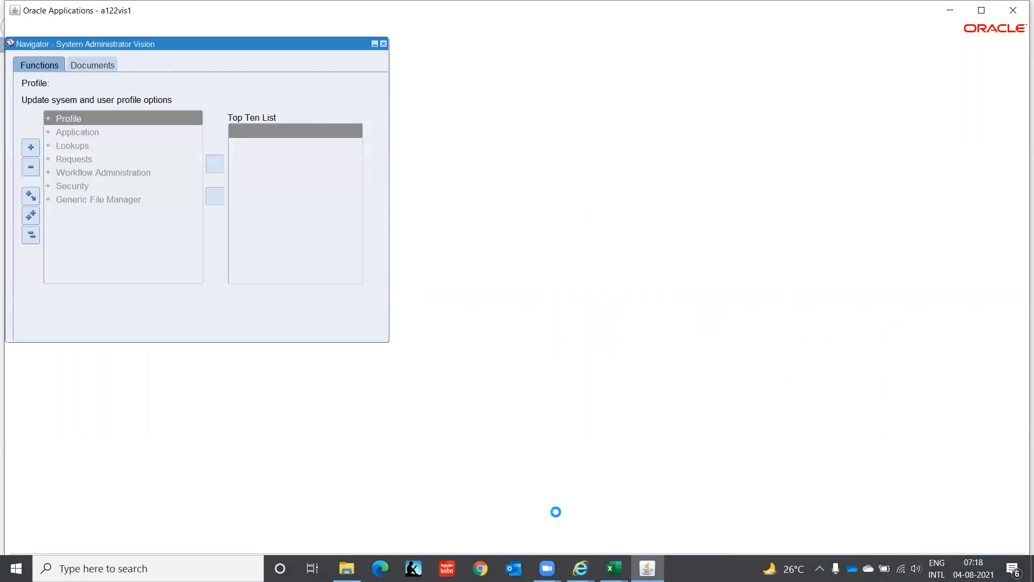
Step: Consult the sample Assets responsibility in the Oracle 09112020 workbook and return to the Oracle Responsibilities form
click(613, 568)
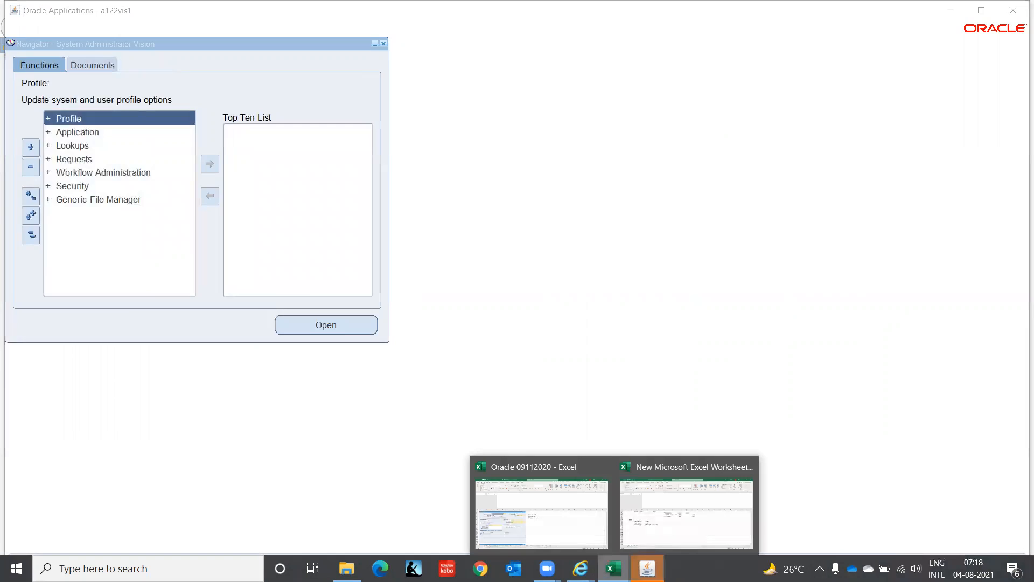
click(556, 530)
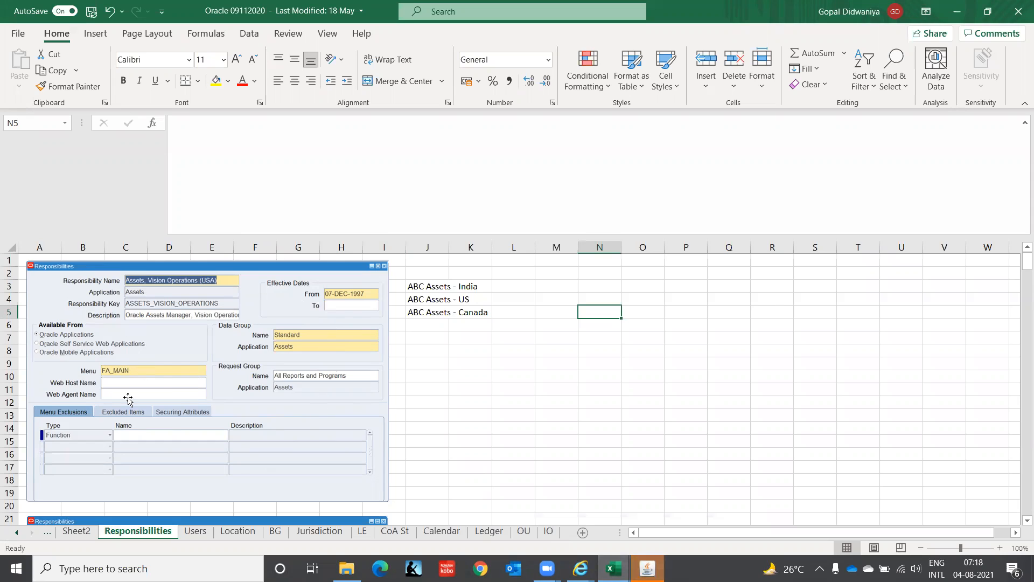
key(alt+Tab)
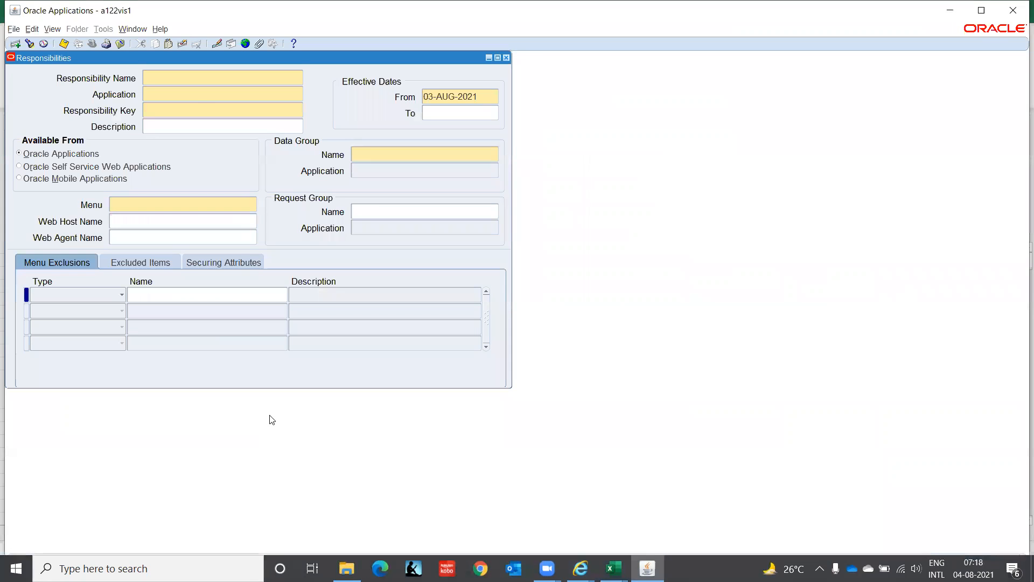
Step: Name the new responsibility "FA Super User, IT India" and assign it to the Assets application
text(FA Super User, IT India)
click(195, 99)
text(Ass)
key(Tab)
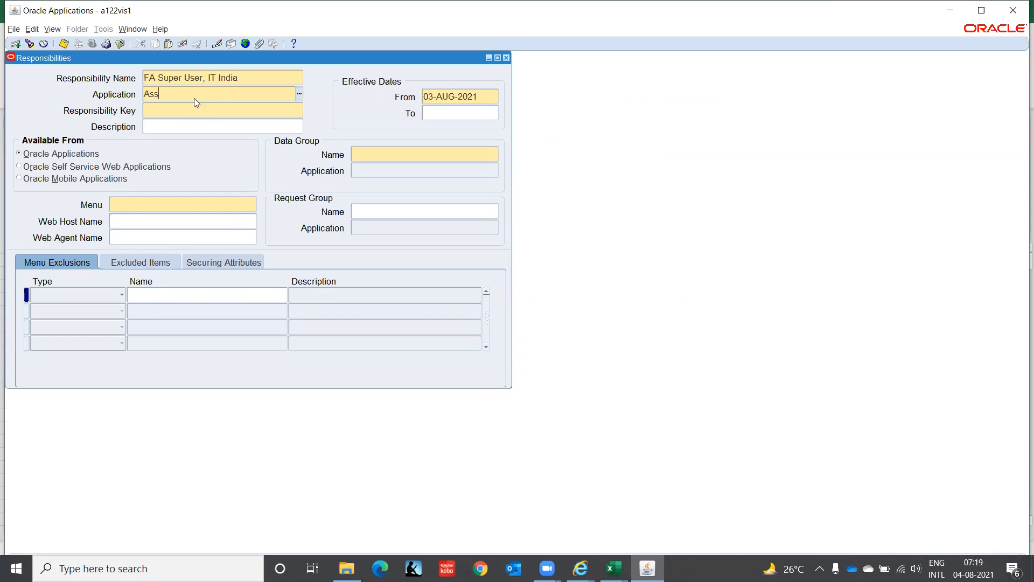
key(Down)
key(Return)
Step: Set the responsibility key to FA_SUPERUSER_IT_INDIA and the effective start date to 01-JAN-2000
text(FA_SUPERUSER_IT_INDIA)
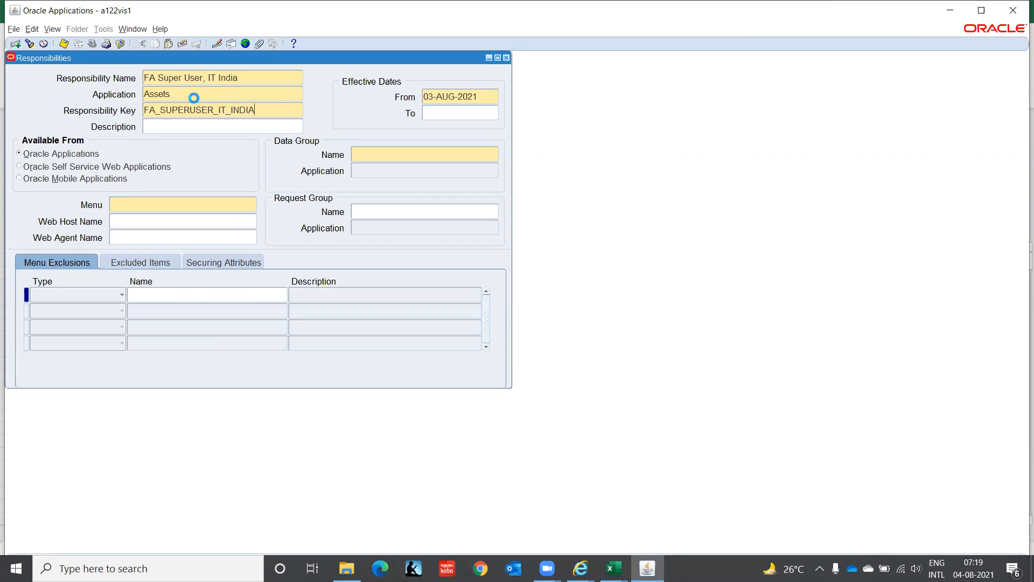
key(Tab)
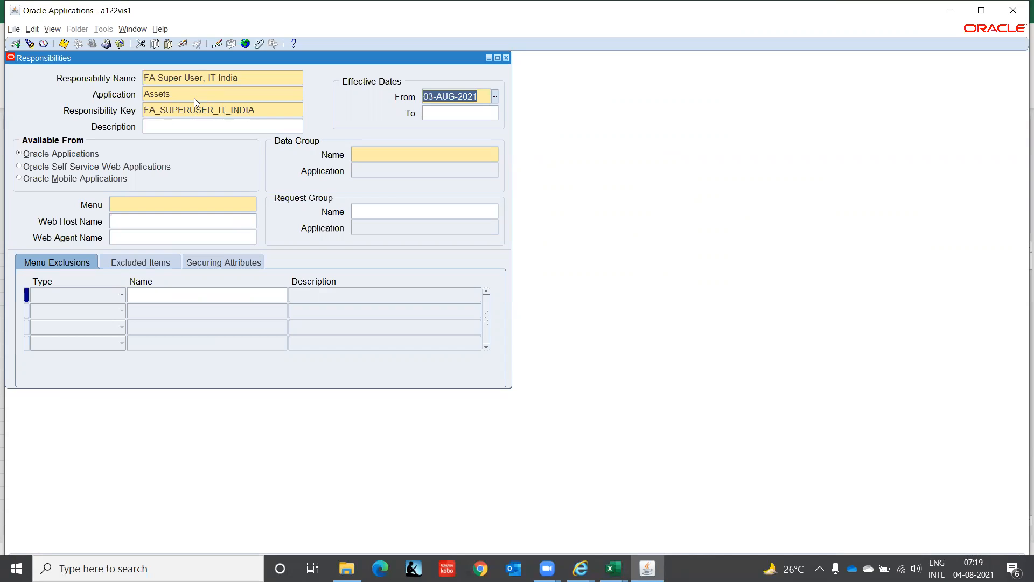
text(01-JAN-20)
text(000)
key(Tab)
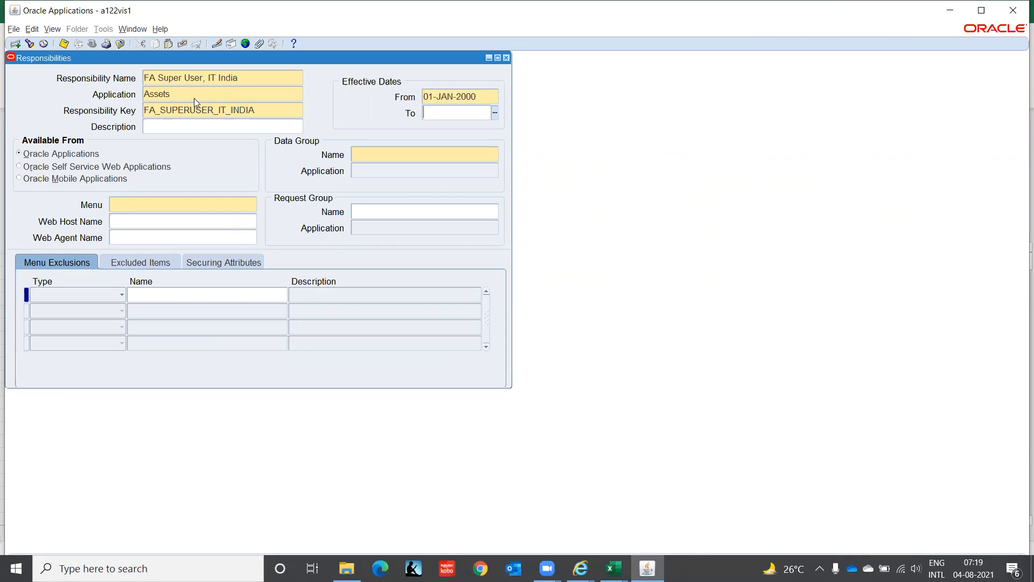
key(Tab)
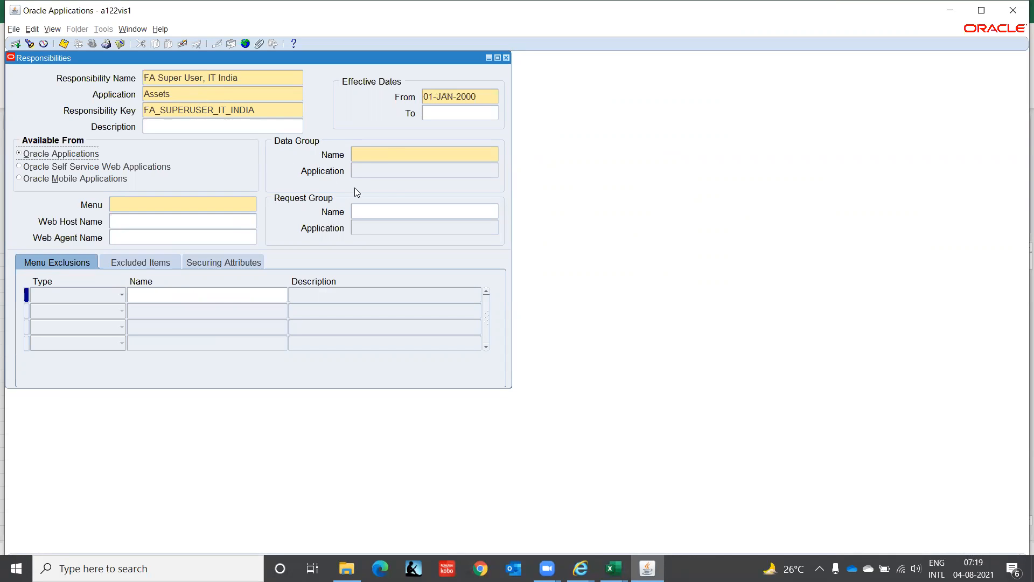
Step: Set the data group to Standard with the Assets application, using the sample responsibility in the workbook as reference
click(373, 154)
key(alt+Tab)
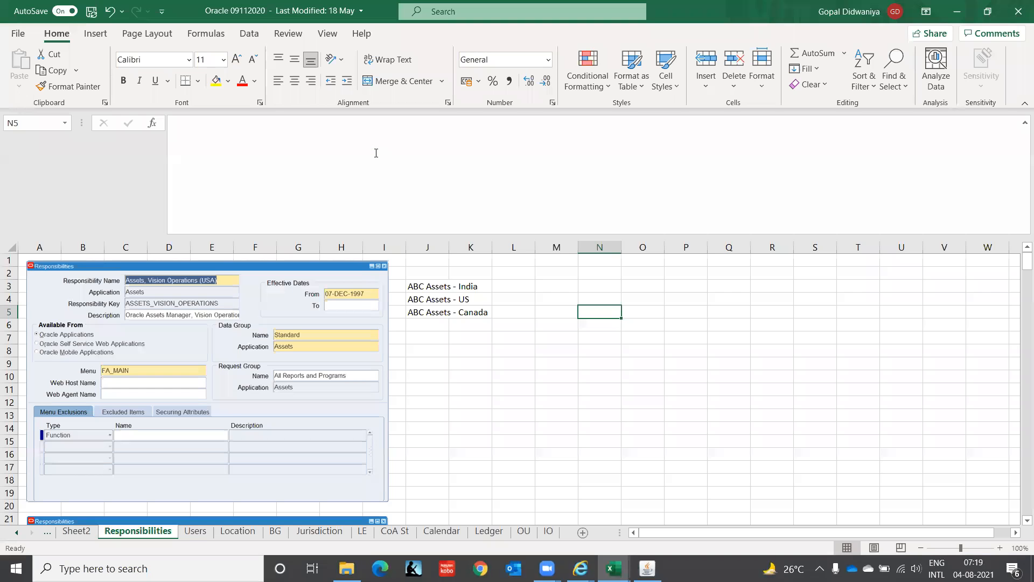
key(alt+Tab)
text(standard)
key(Tab)
text(asset)
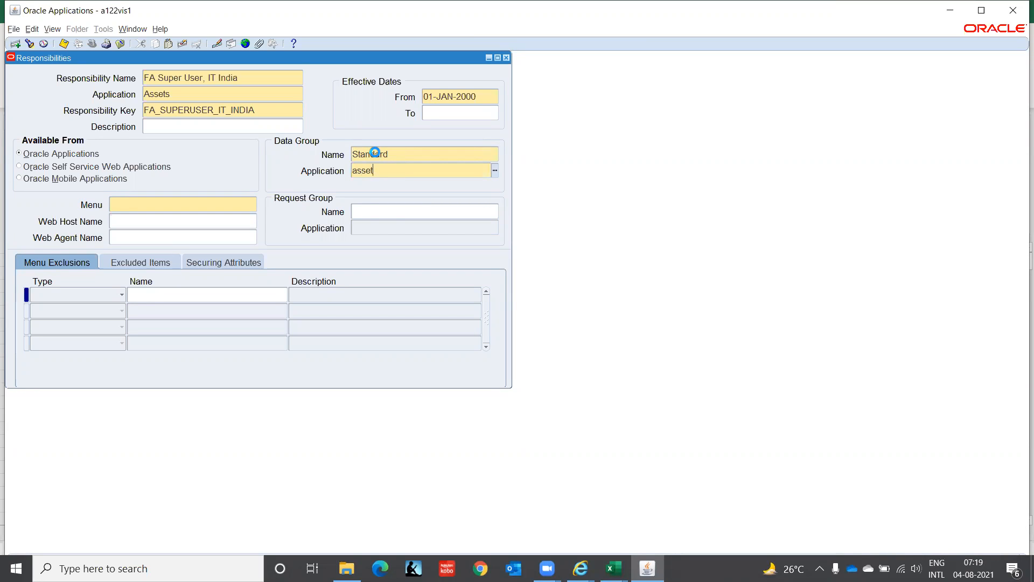
key(Down)
key(Return)
Step: Check the menu name in the workbook sample and assign the FA_MAIN menu to the responsibility
key(alt+Tab)
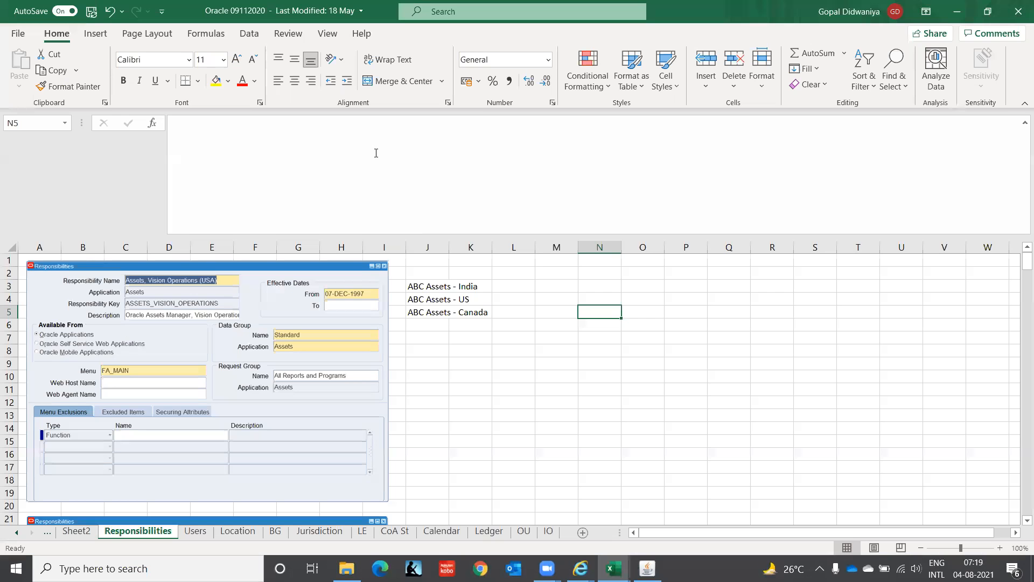
key(alt+Tab)
text(fa_main)
key(Tab)
Step: Set the request group to All Reports of the Assets application, checking the sample responsibility in the workbook first
key(alt+Tab)
key(alt+Tab)
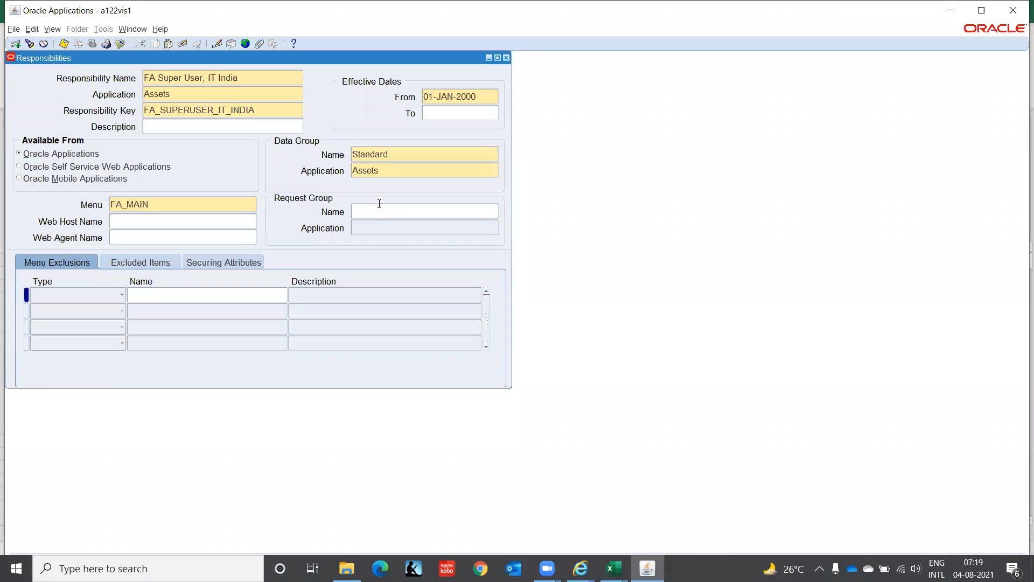
click(379, 211)
text(All)
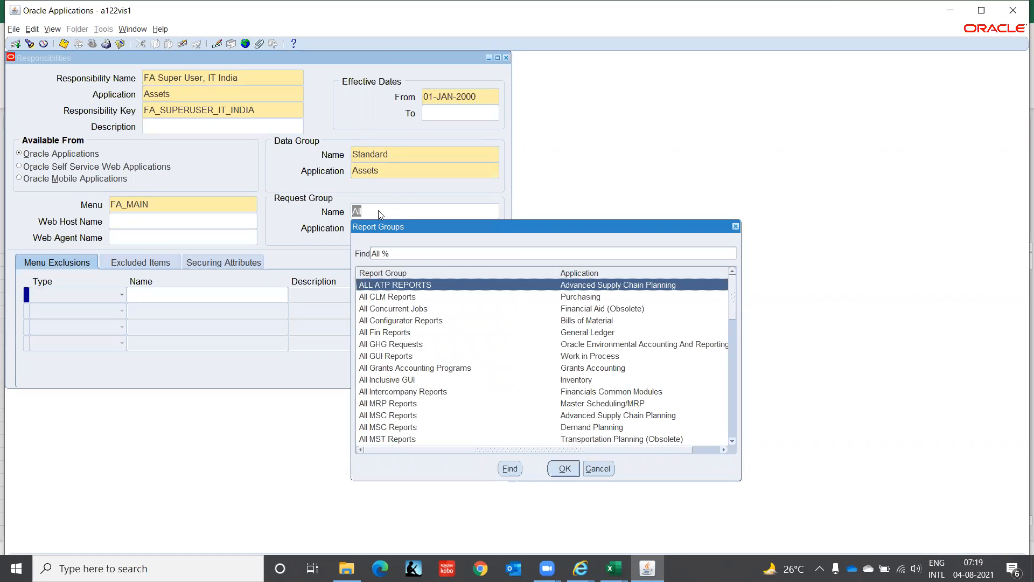
key(Down)
key(Down)
key(Down)
key(Down)
key(Down)
key(Down)
key(Down)
key(Down)
key(Down)
key(Down)
key(Down)
key(Down)
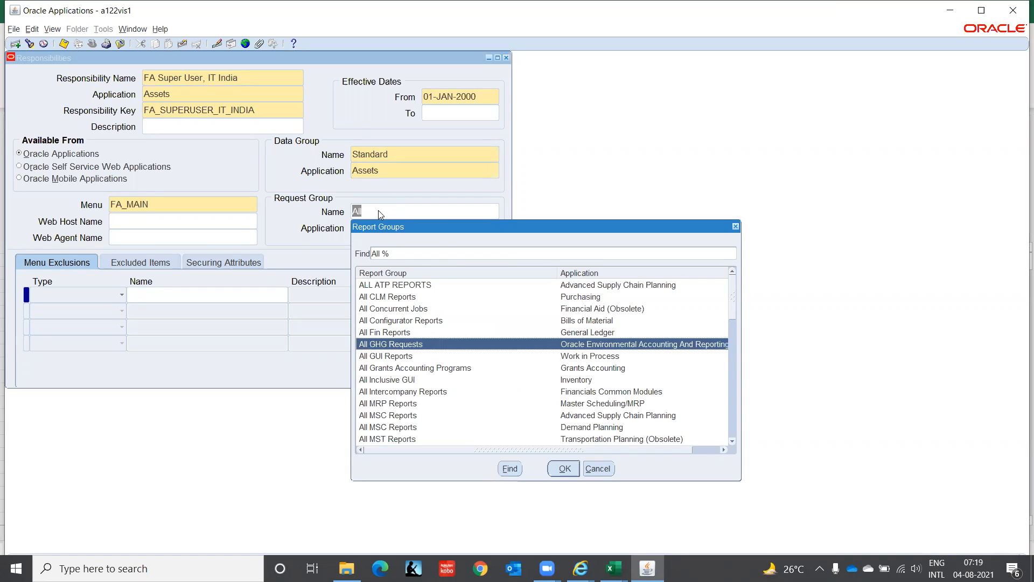
key(Down)
key(Down)
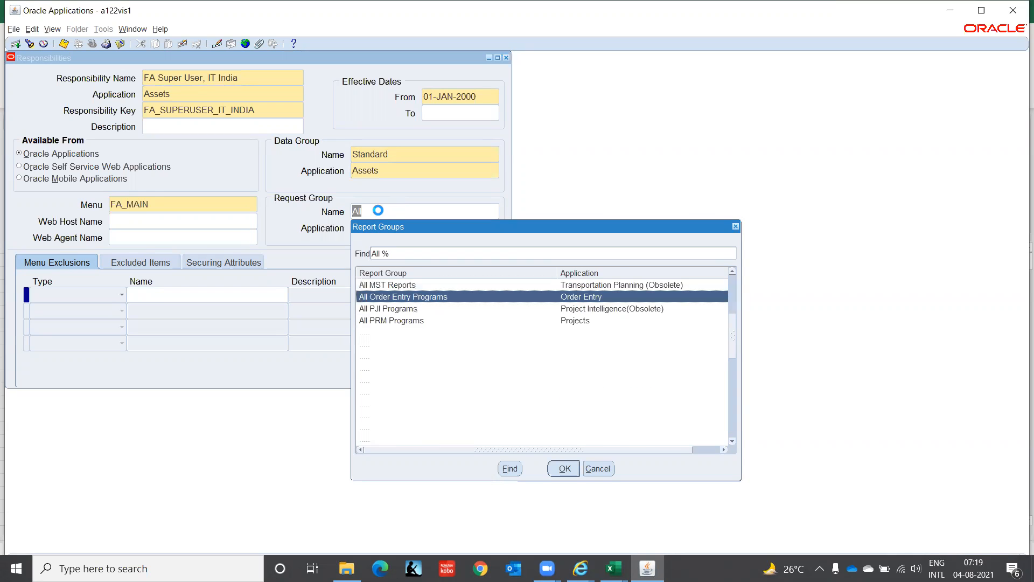
key(Down)
key(Down)
key(Down)
key(Down)
key(Down)
key(Down)
key(Down)
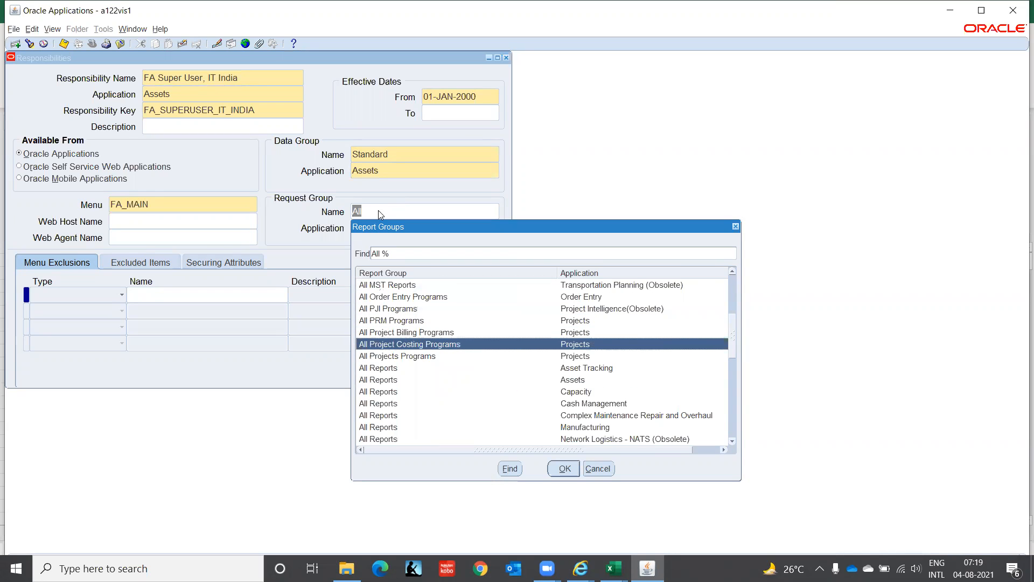
key(Return)
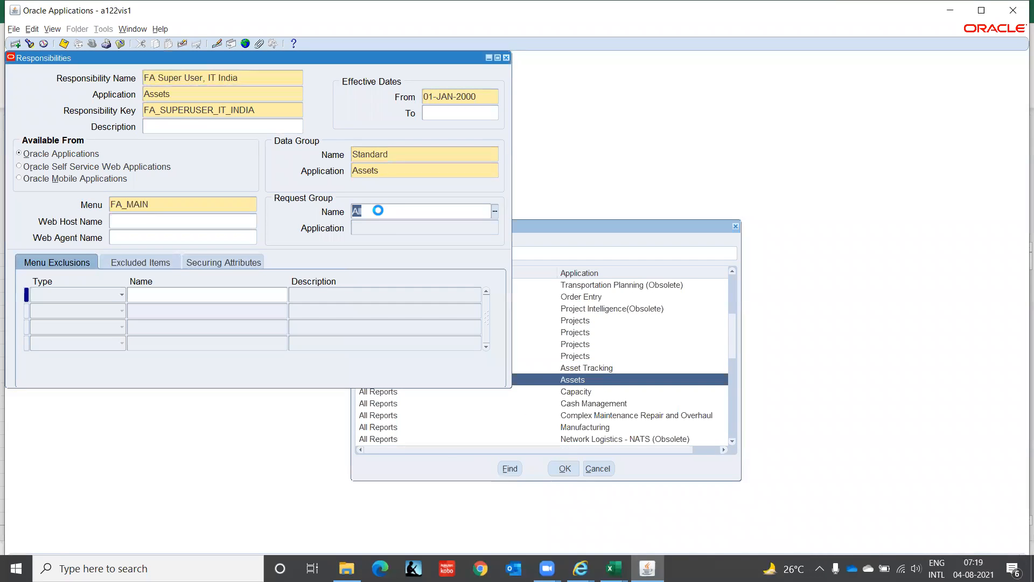
key(Tab)
Step: Check the sample responsibility in the workbook and change the request group to All Reports and Programs of the Assets application
key(alt+Tab)
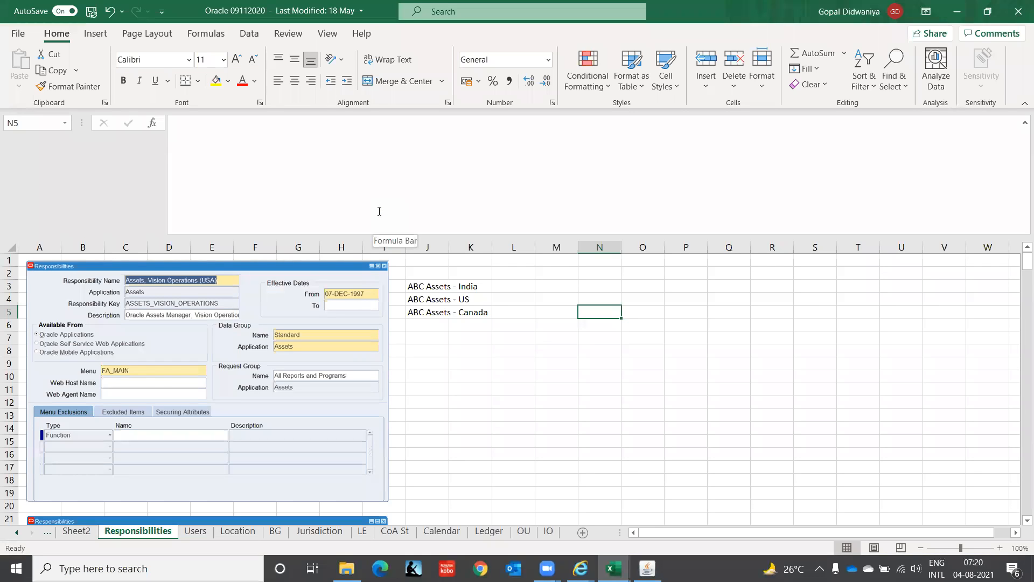
key(alt+Tab)
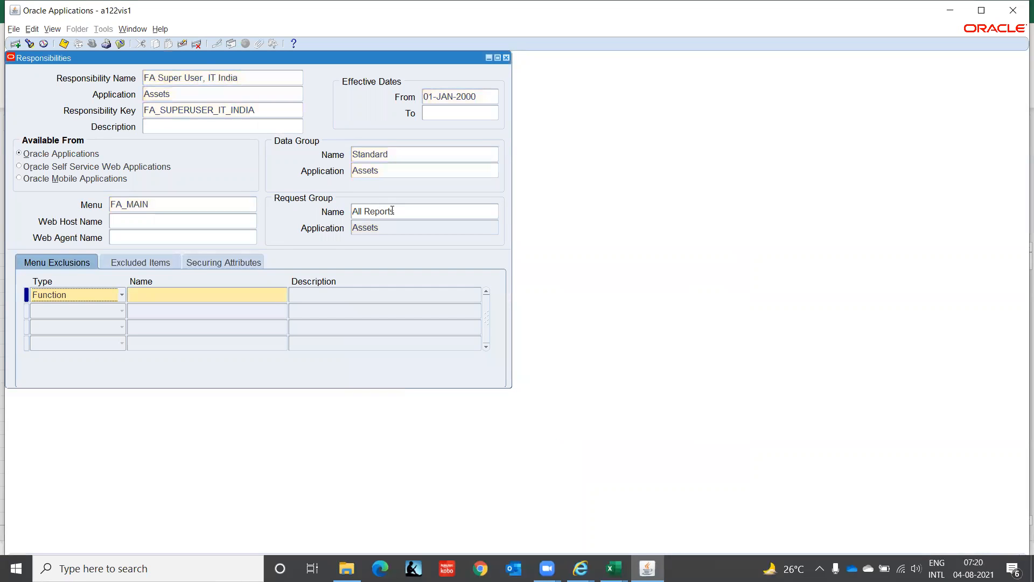
click(418, 210)
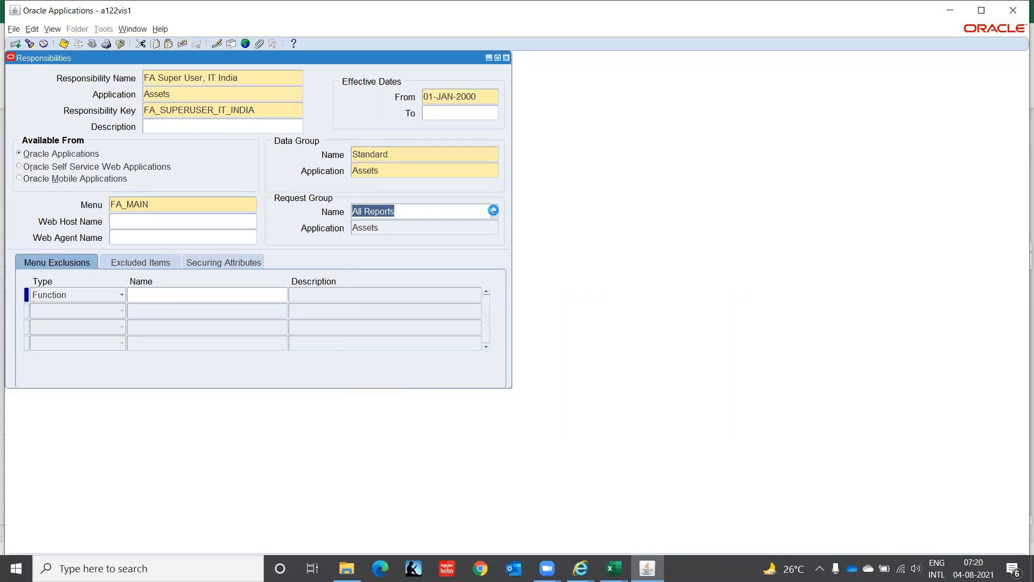
click(493, 211)
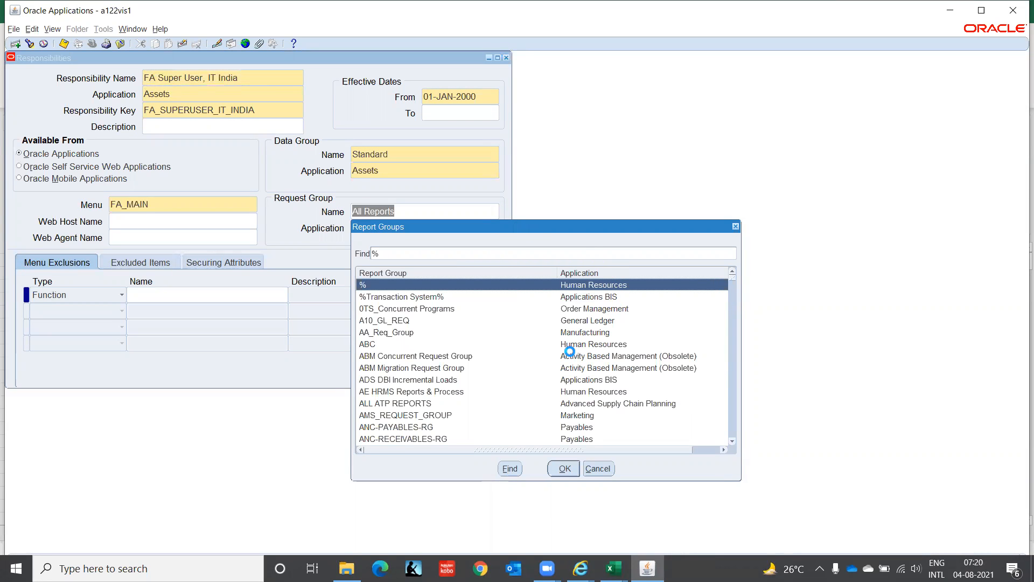
text(all )
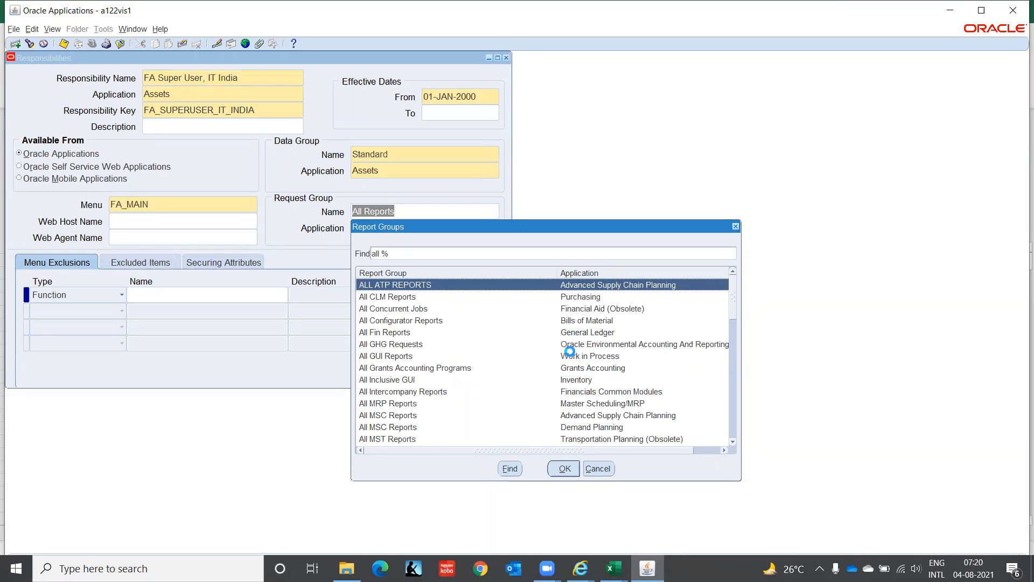
text(reports)
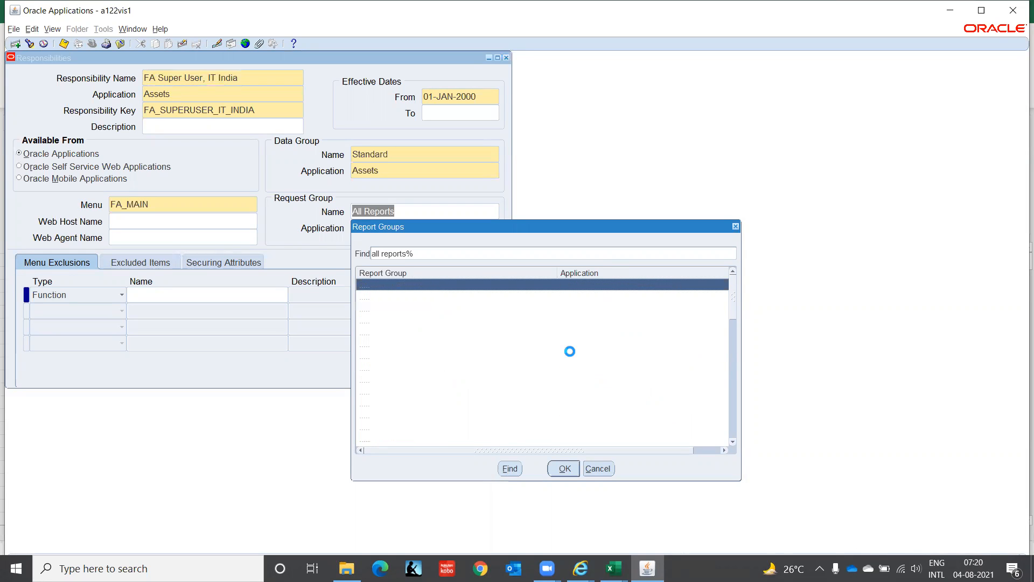
key(Down)
key(Down)
key(Down)
key(Down)
key(Down)
key(Down)
key(Down)
key(Down)
key(Down)
key(Down)
key(Down)
key(Down)
key(Down)
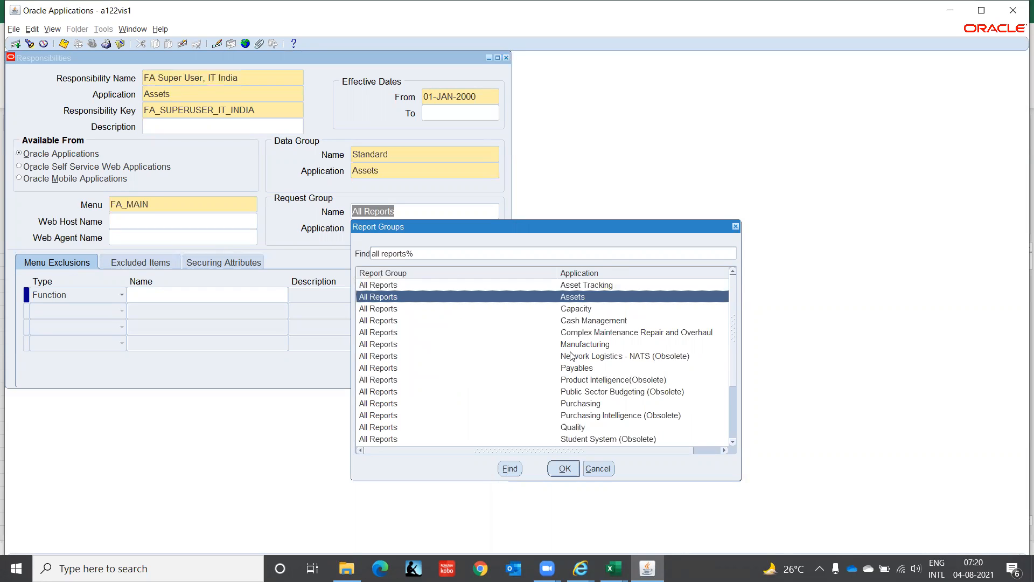
key(Down)
key(Down)
key(Down)
key(Down)
key(Down)
key(Down)
key(Down)
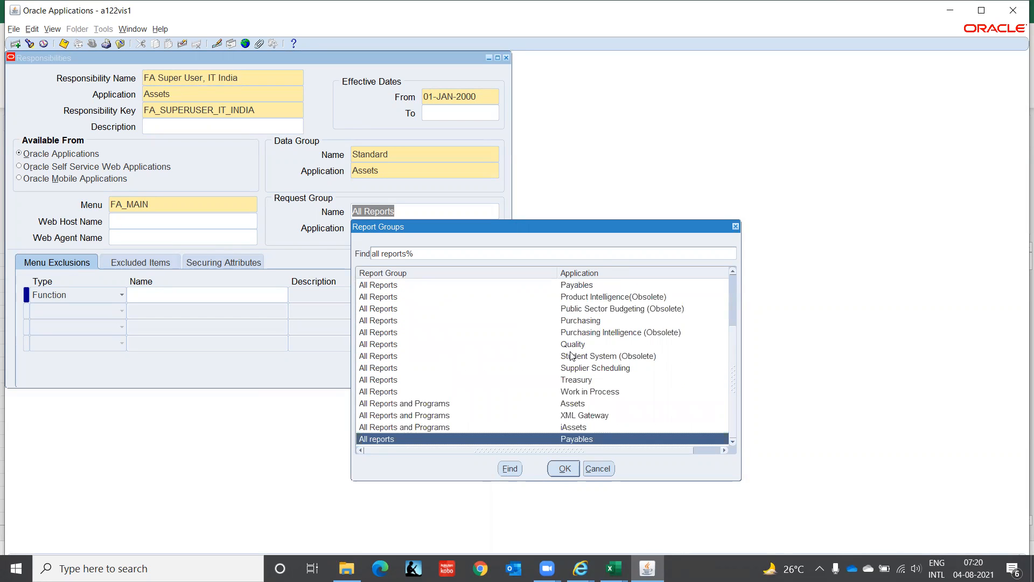
key(Up)
key(Up)
key(Up)
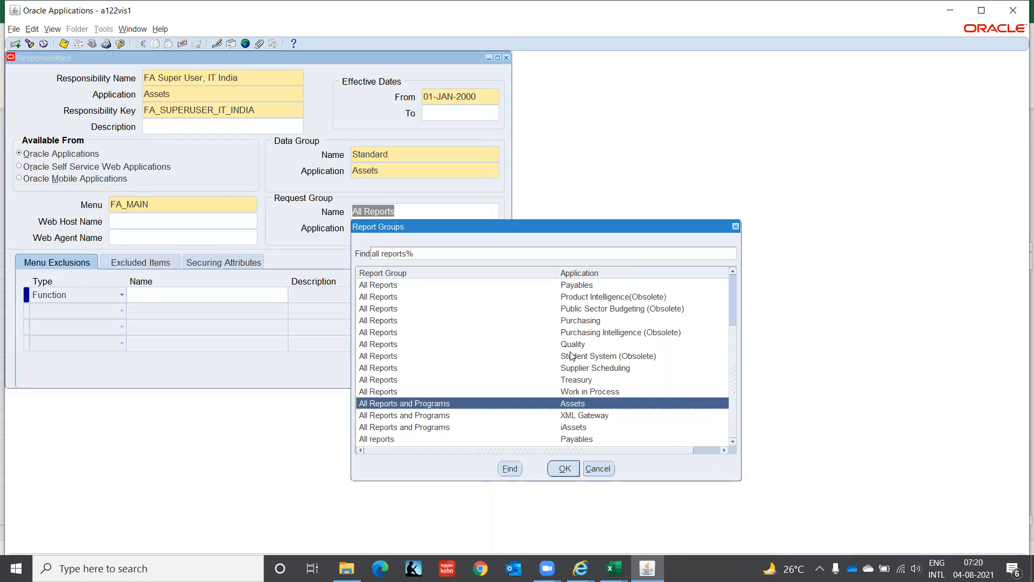
double_click(585, 406)
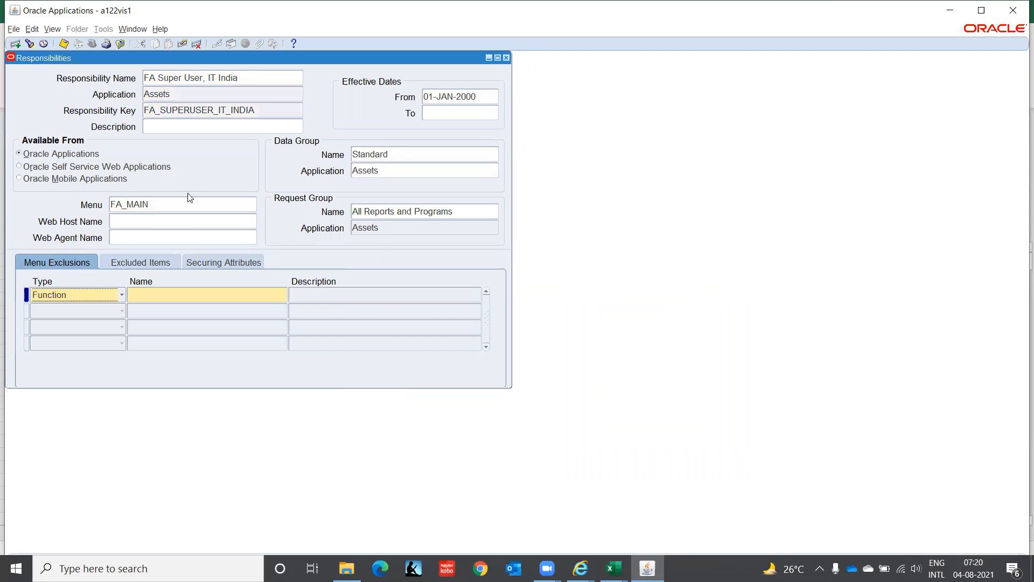
Step: Copy the new responsibility's name and query the existing user's account in the user definition form under Security
click(253, 79)
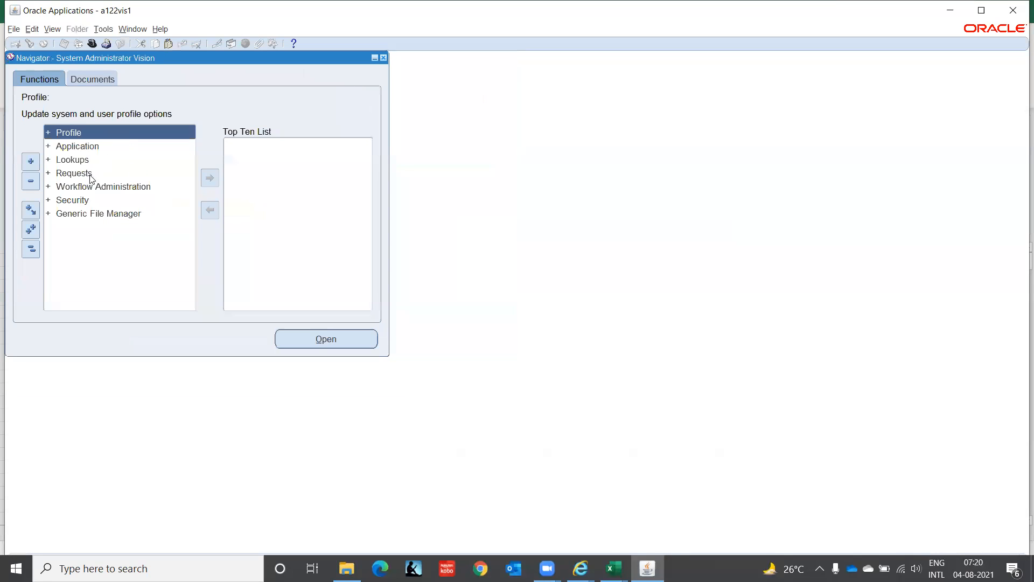
click(80, 198)
key(Return)
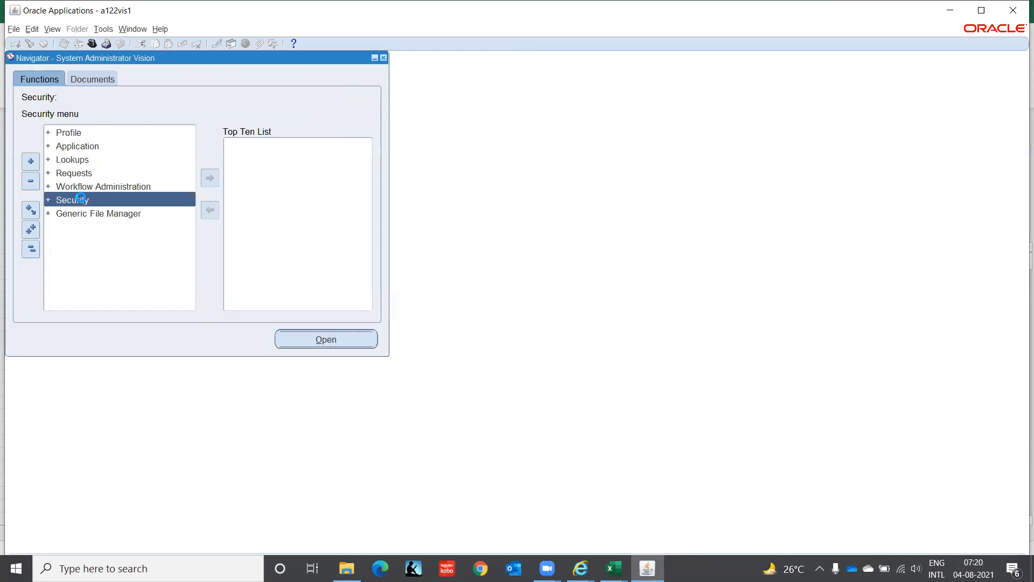
key(Return)
key(Return)
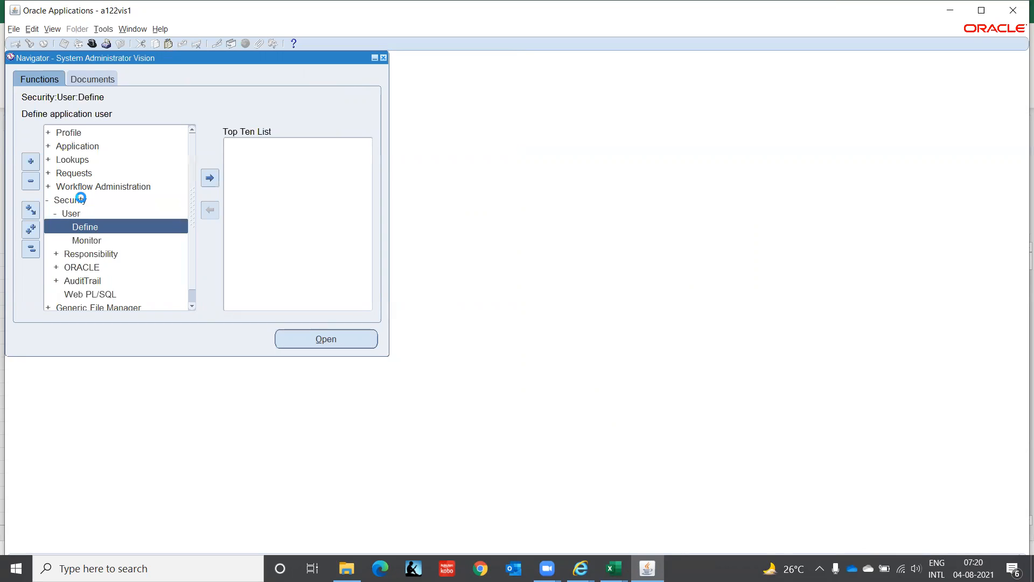
key(Return)
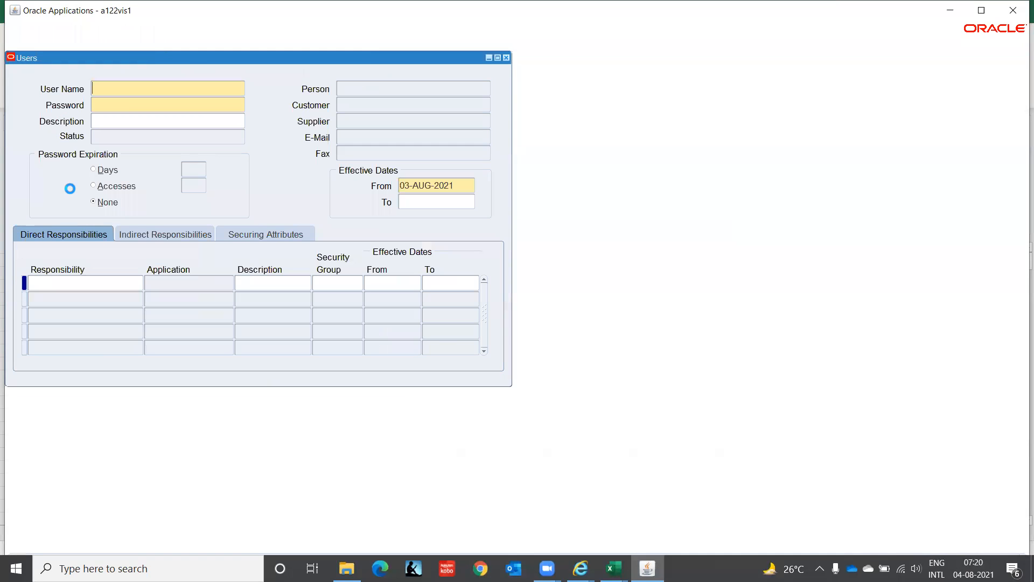
key(F11)
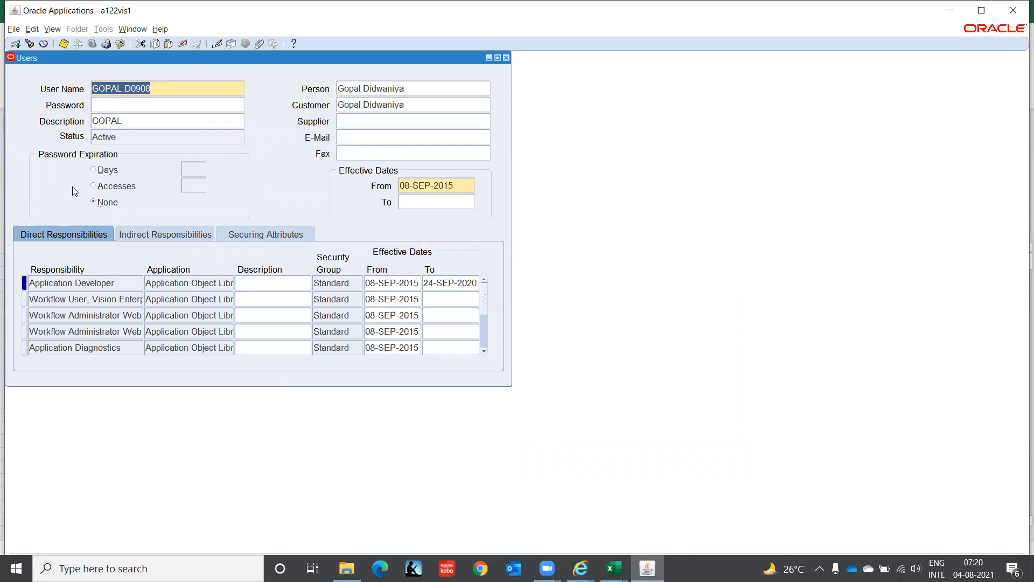
Step: Add FA Super User, IT India to the user's direct responsibilities and close the user form
click(66, 315)
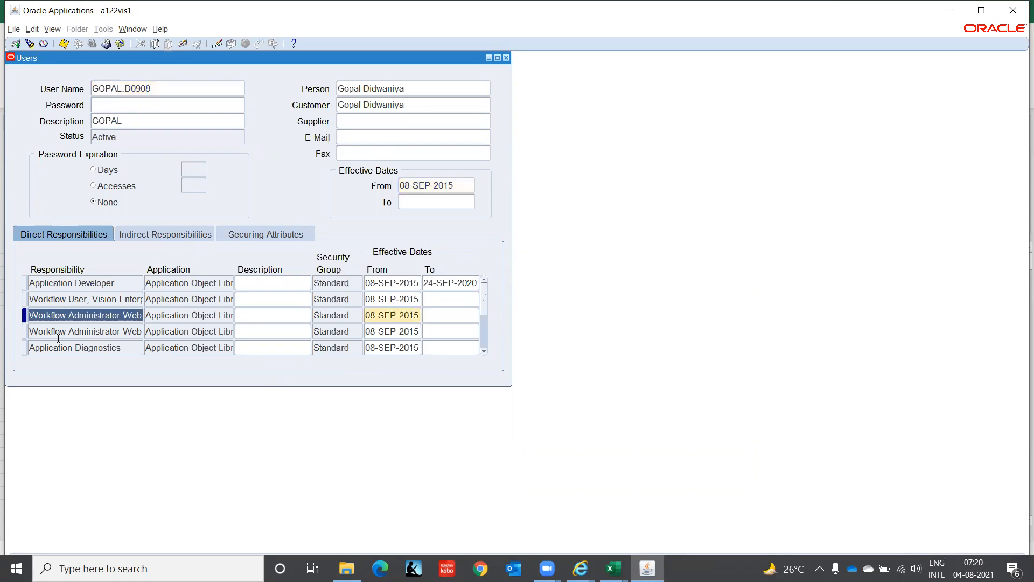
click(13, 43)
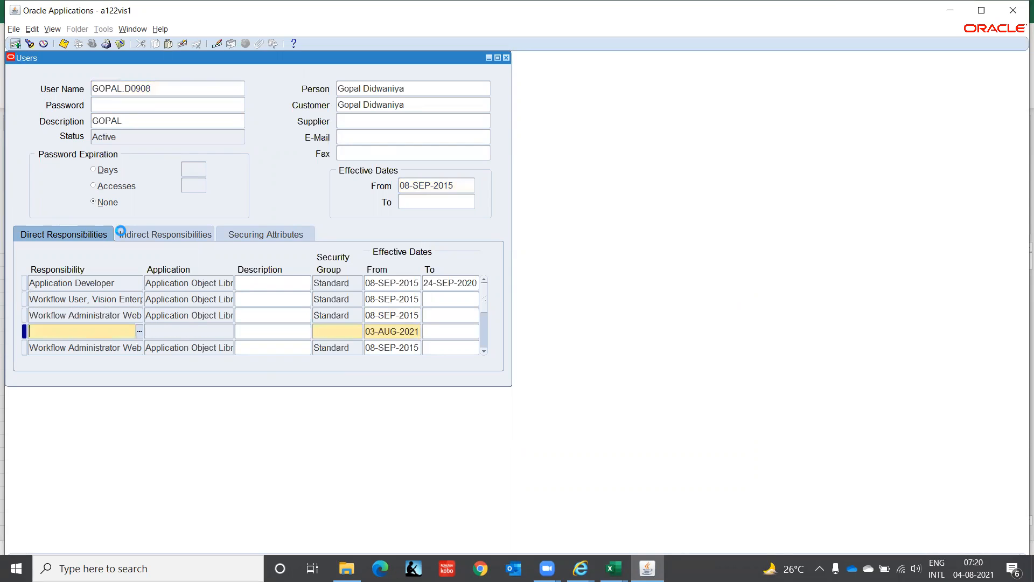
text(FA Super User, IT India)
key(Tab)
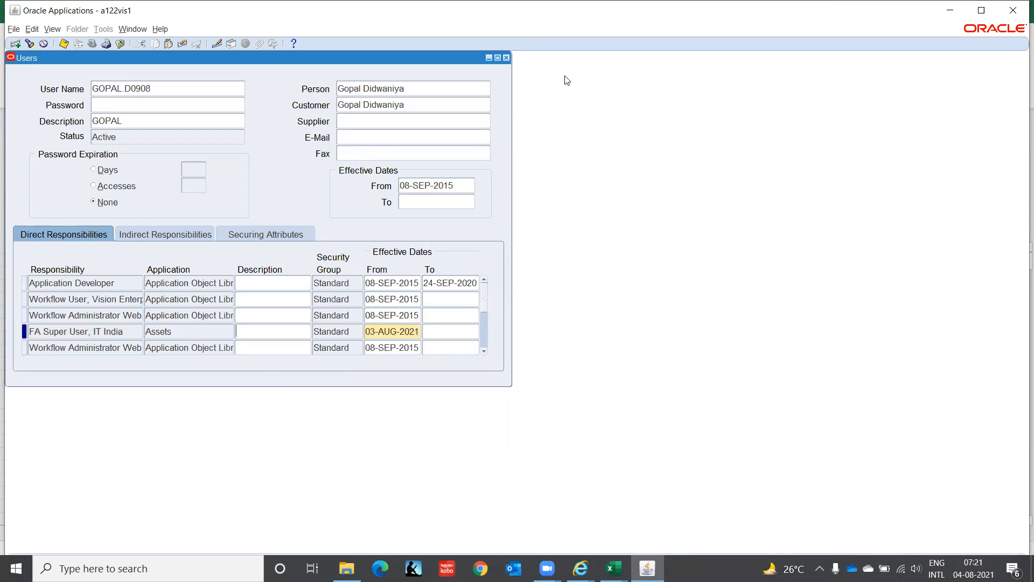
click(506, 58)
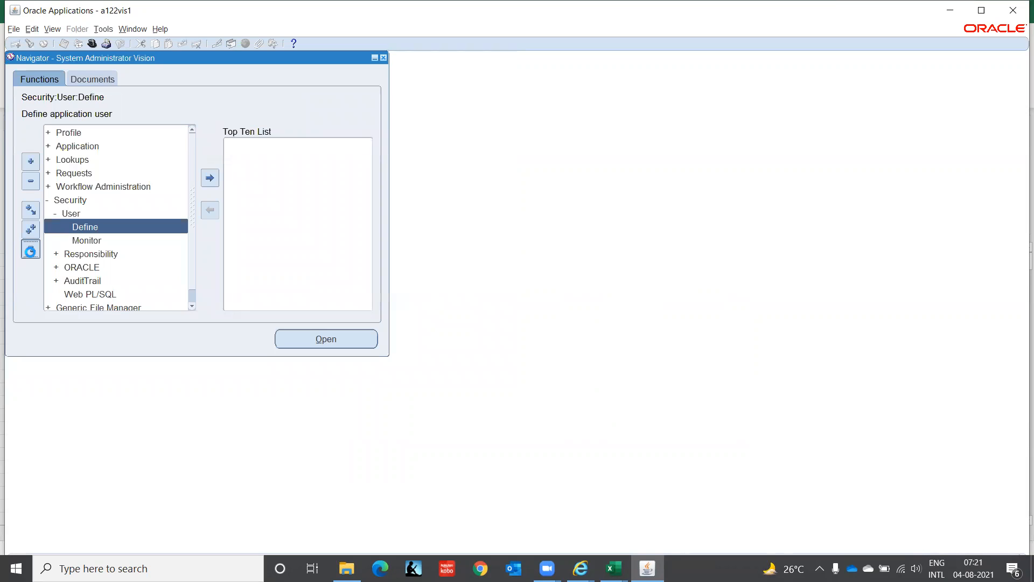
Step: Open the system profile values search and limit it to the FA Super User, IT India responsibility
click(30, 249)
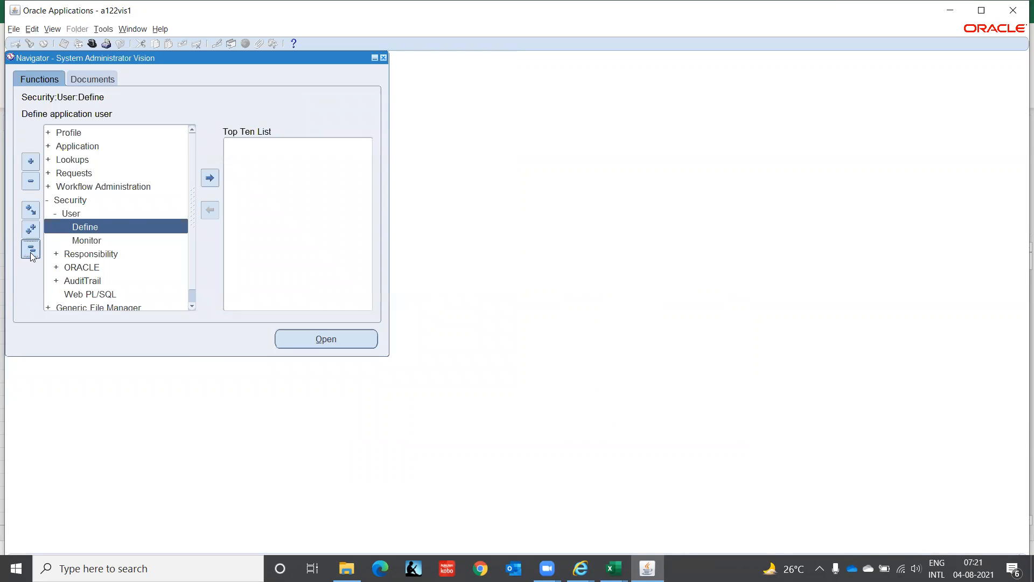
double_click(99, 136)
double_click(99, 137)
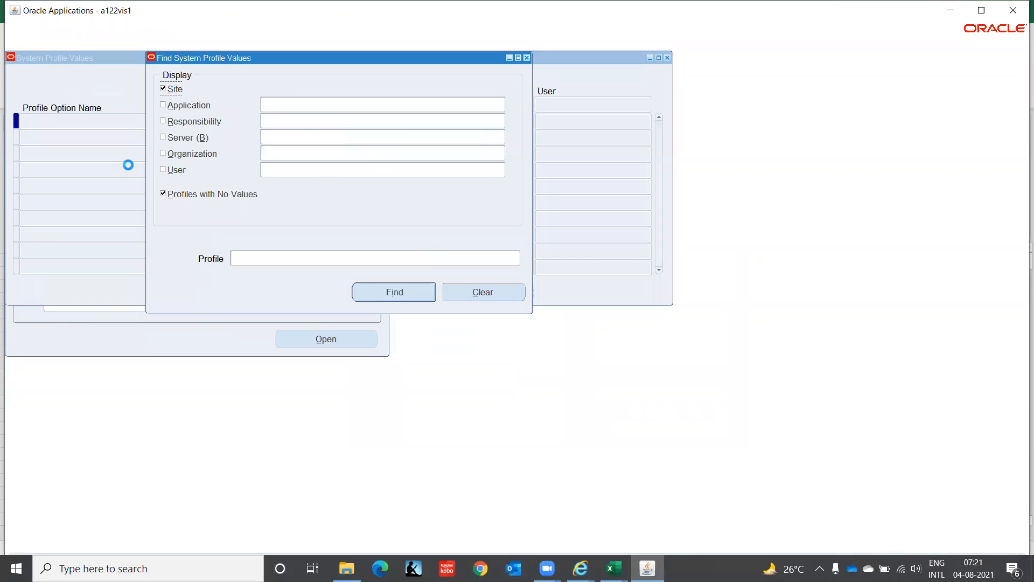
click(163, 121)
click(277, 121)
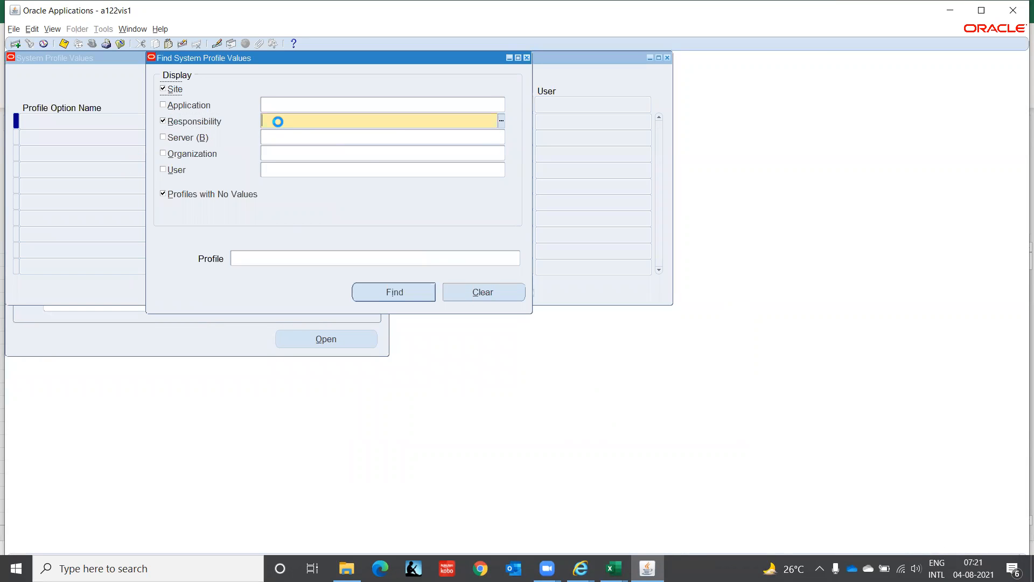
text(FA Super User, IT India)
key(Tab)
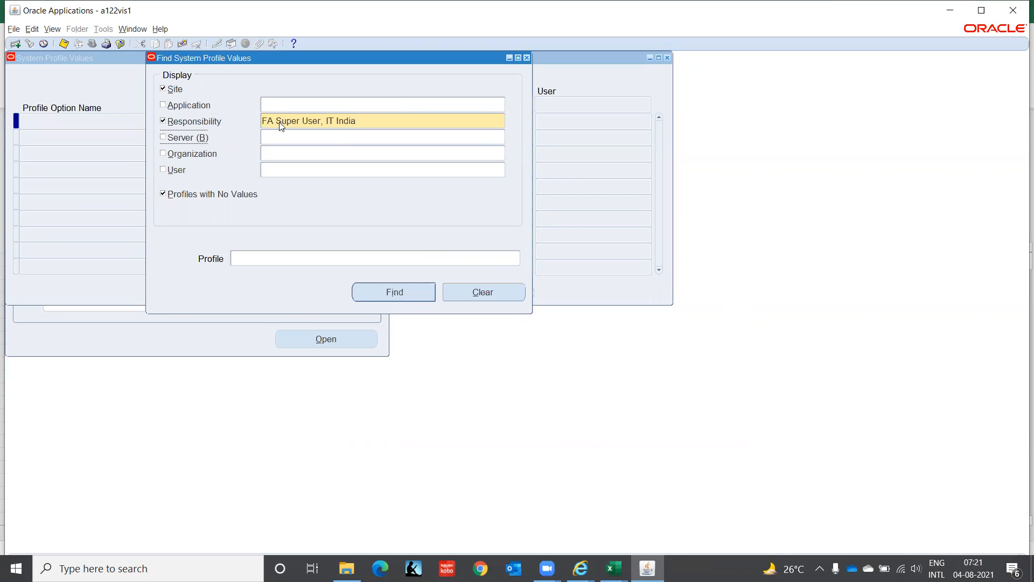
Step: Find the HR%Bus profile options and set HR:Business Group to IT Corporation(India) at responsibility level
click(259, 257)
text(HR%Bus%)
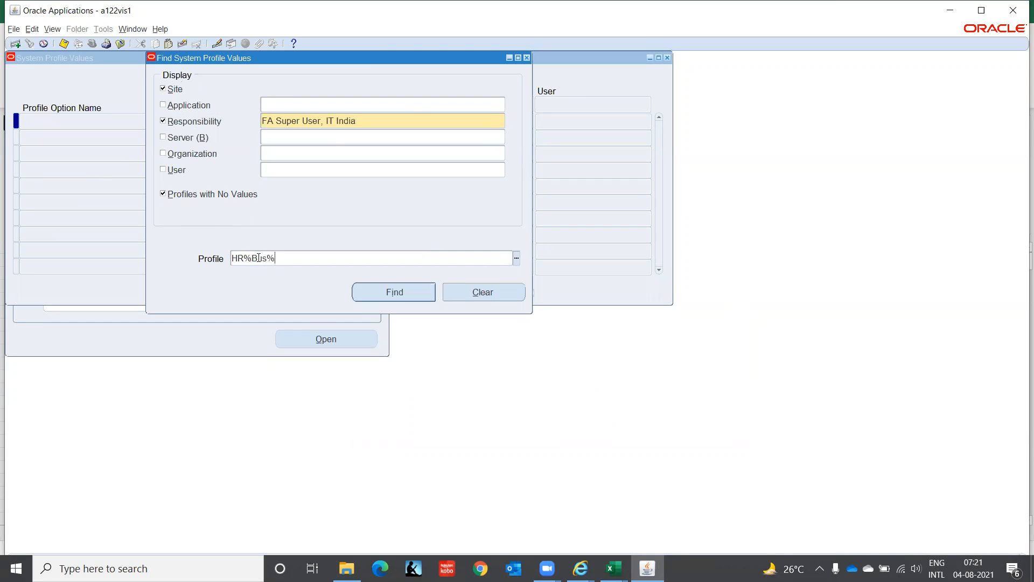
key(Return)
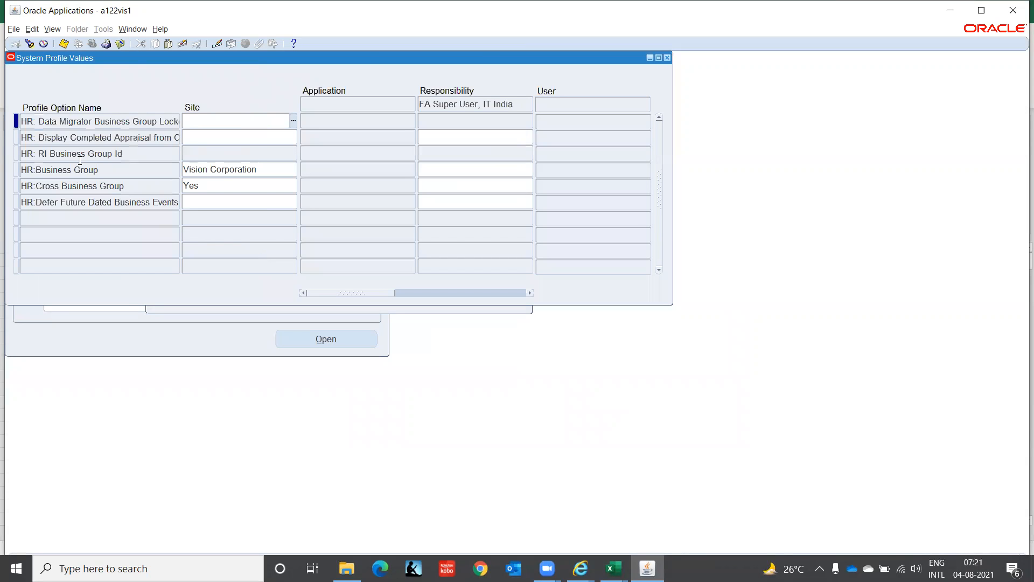
click(462, 169)
text(IT )
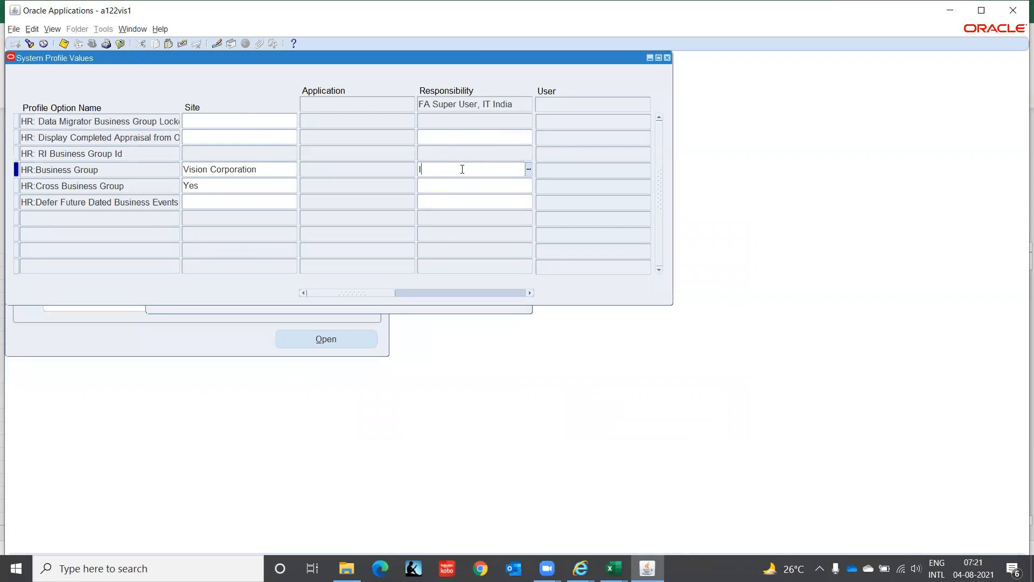
text(Co)
key(Tab)
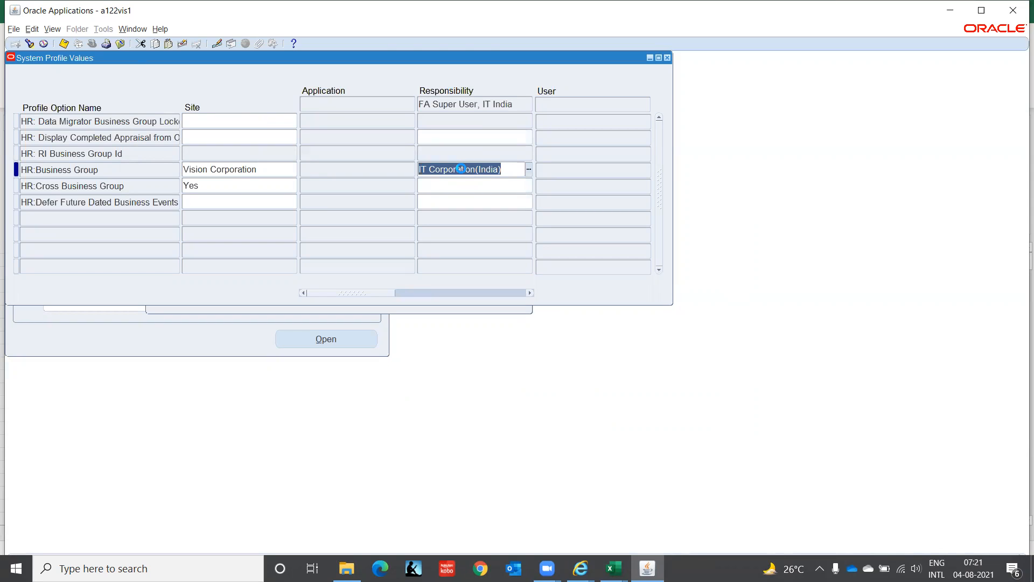
Step: Find the HR%Secu% profile options and set HR: Security Profile to IT Corporation(India) at responsibility level
click(30, 43)
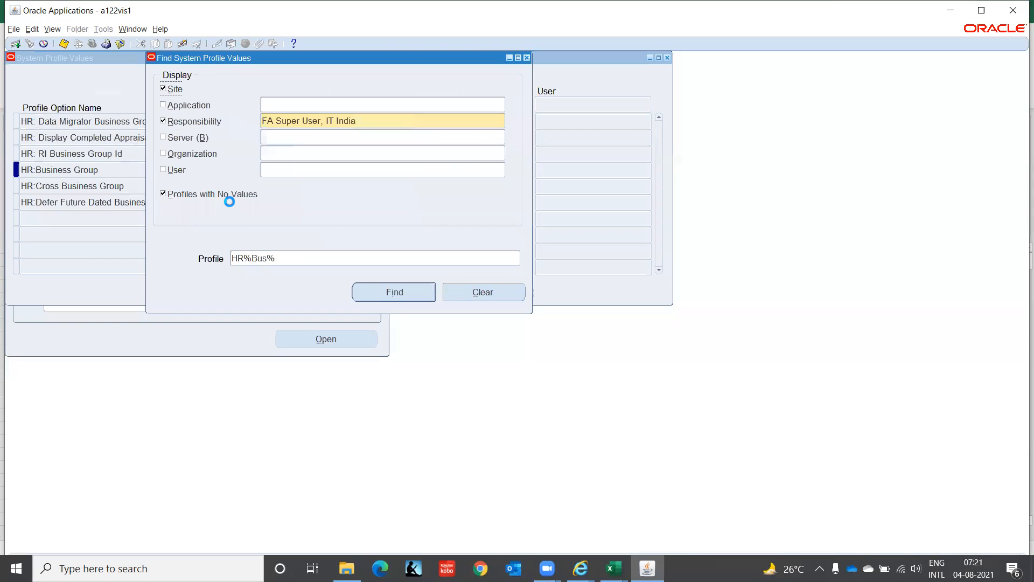
click(299, 257)
text(HR%Secu)
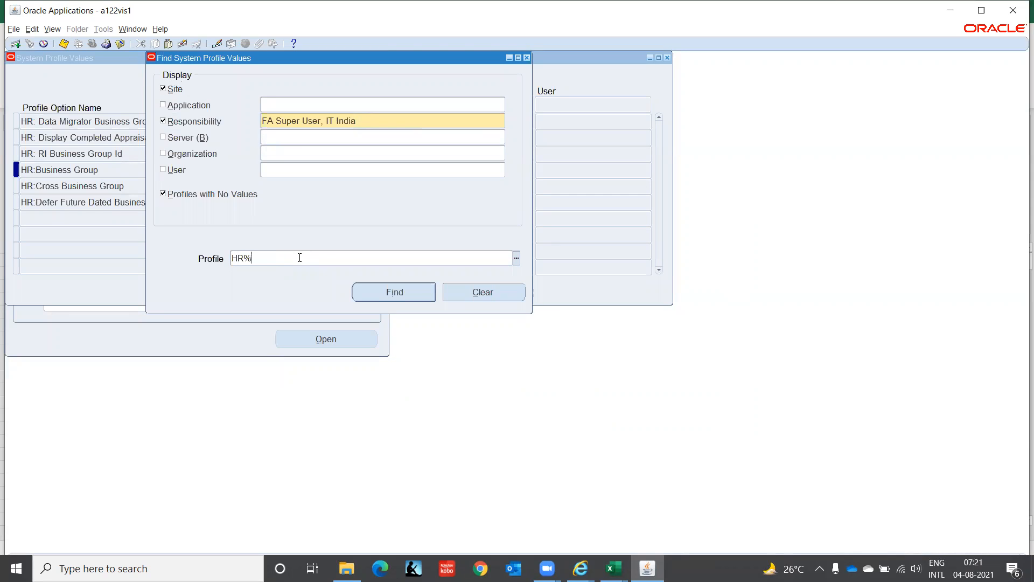
text(%)
key(Return)
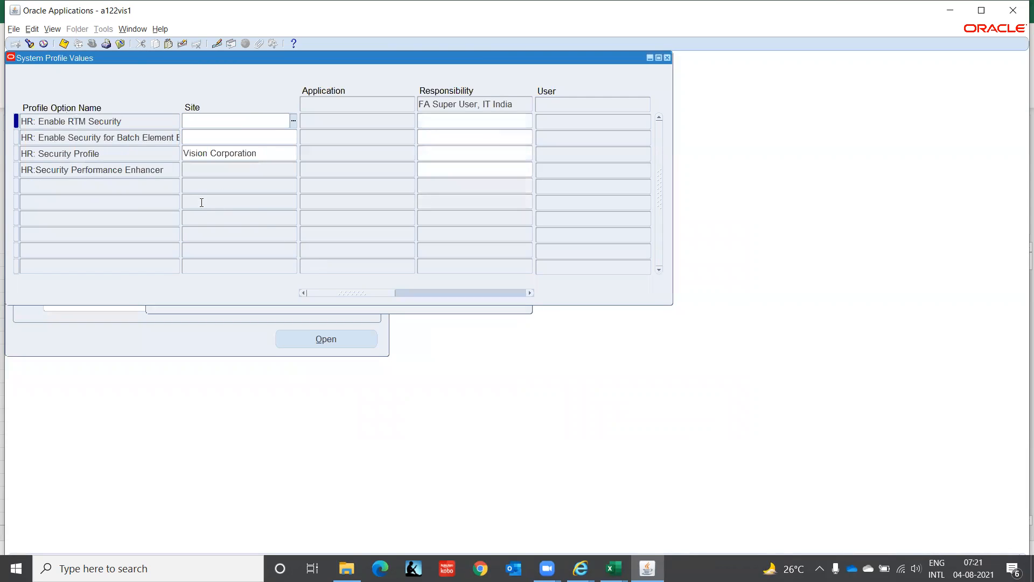
click(461, 153)
text(IT Corporation(India)
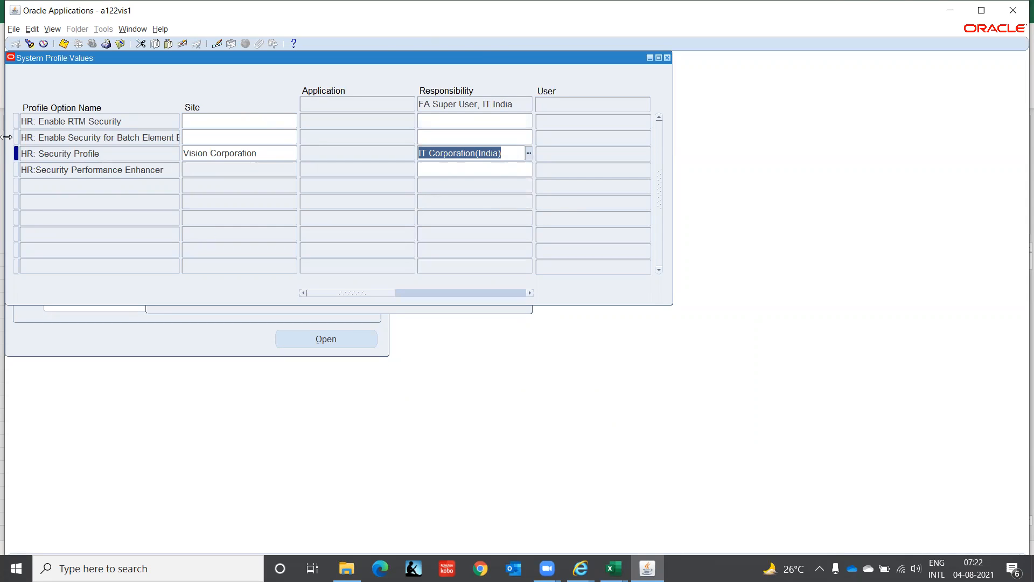
Step: Find the GL ledger name profile options for the FA Super User, IT India responsibility
click(32, 45)
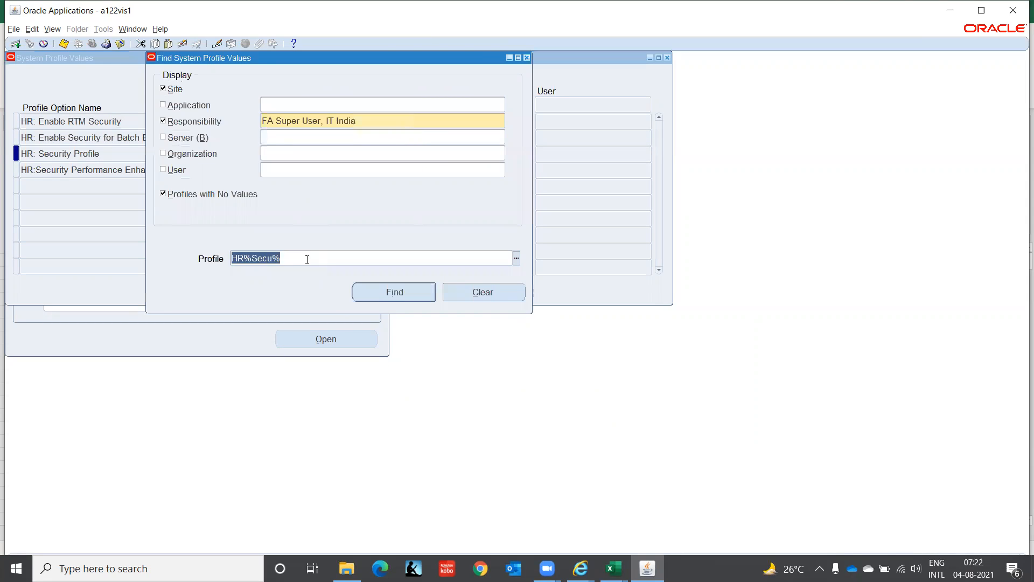
text(GL%Ledg%Nae%)
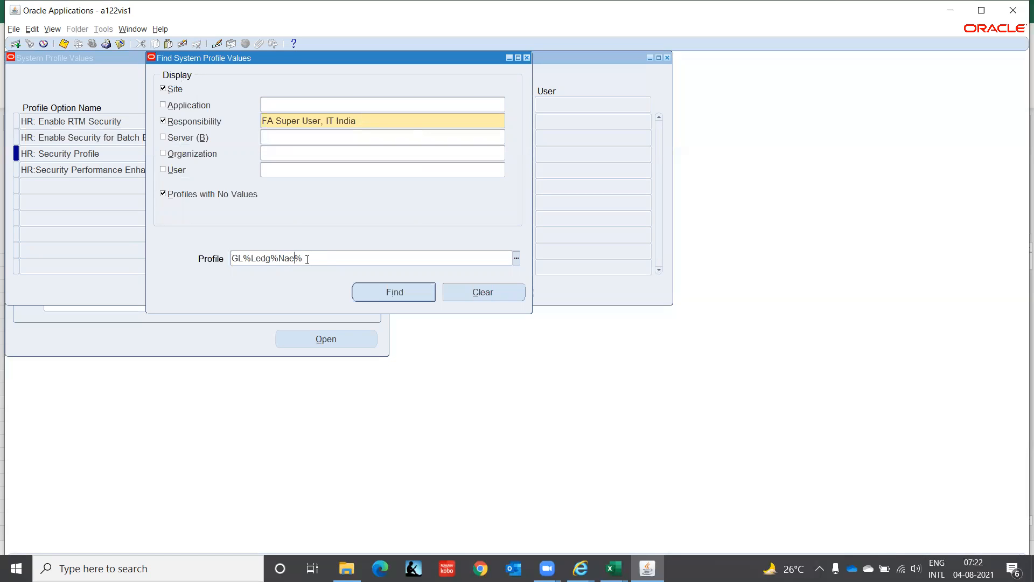
key(Return)
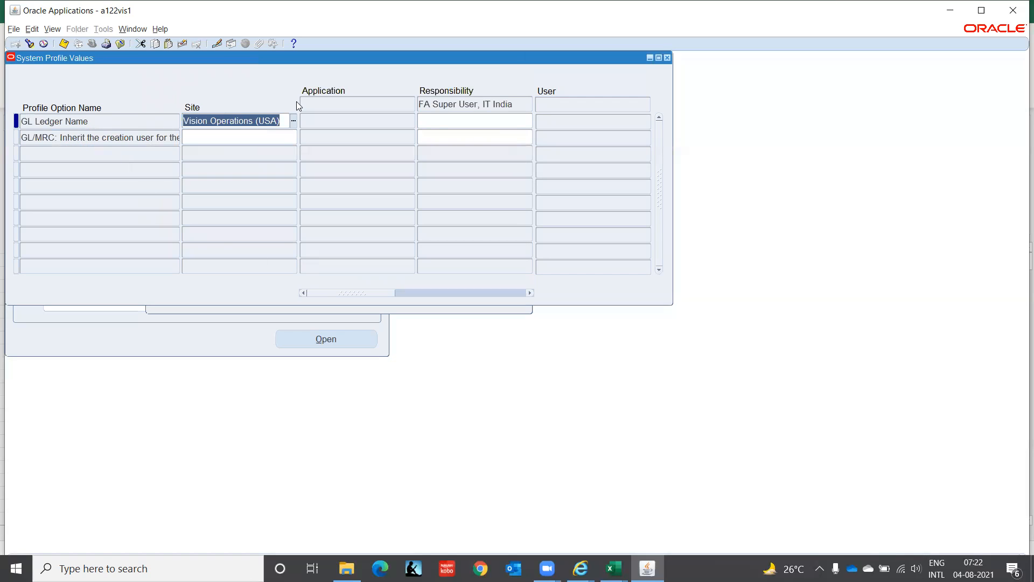
Step: Set GL Ledger Name to IT INDIA LEDGER(INR) at responsibility level
click(437, 115)
text(IT IND)
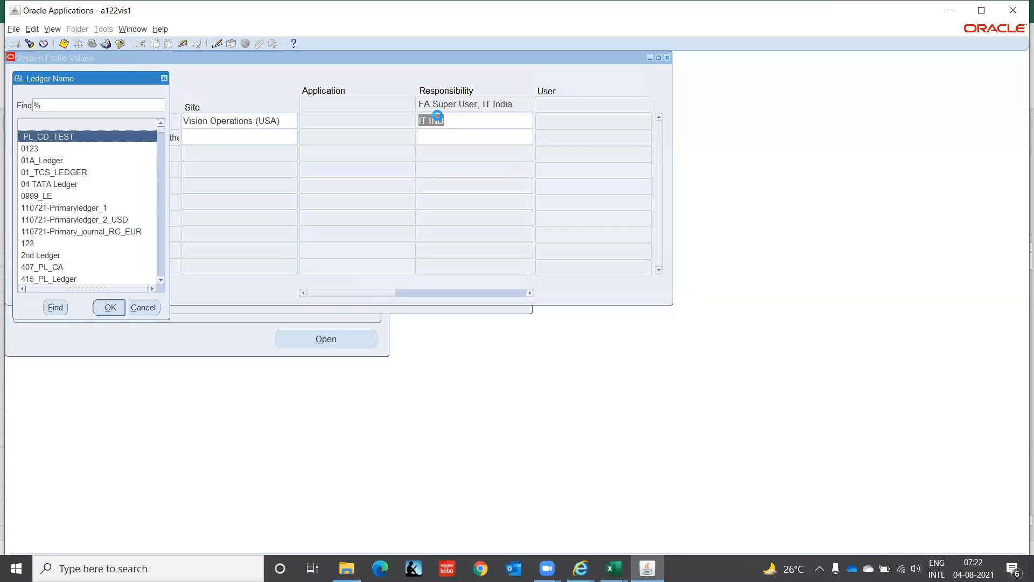
text(it INDIA LEDGER(INR))
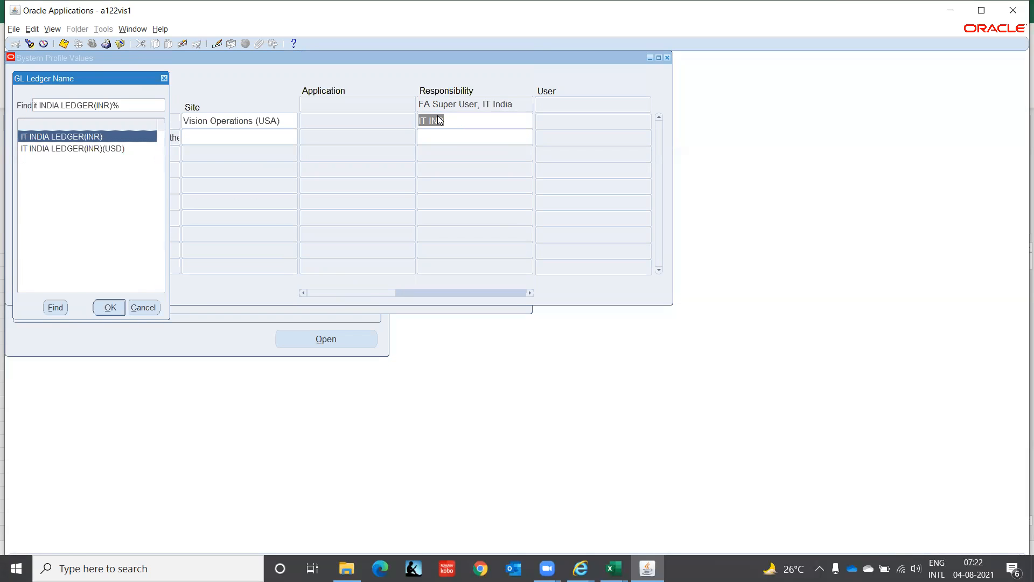
key(Return)
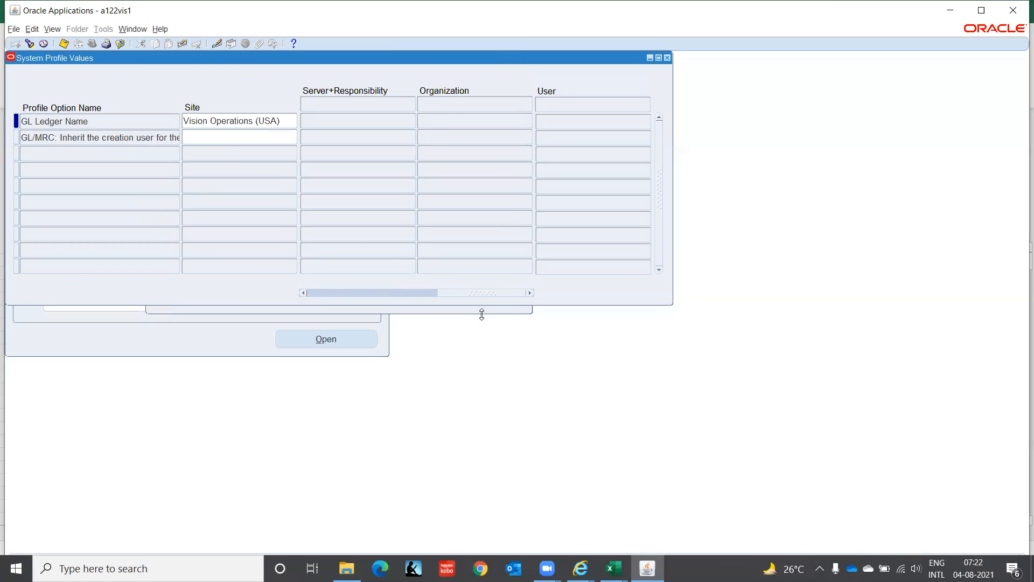
click(476, 295)
click(443, 293)
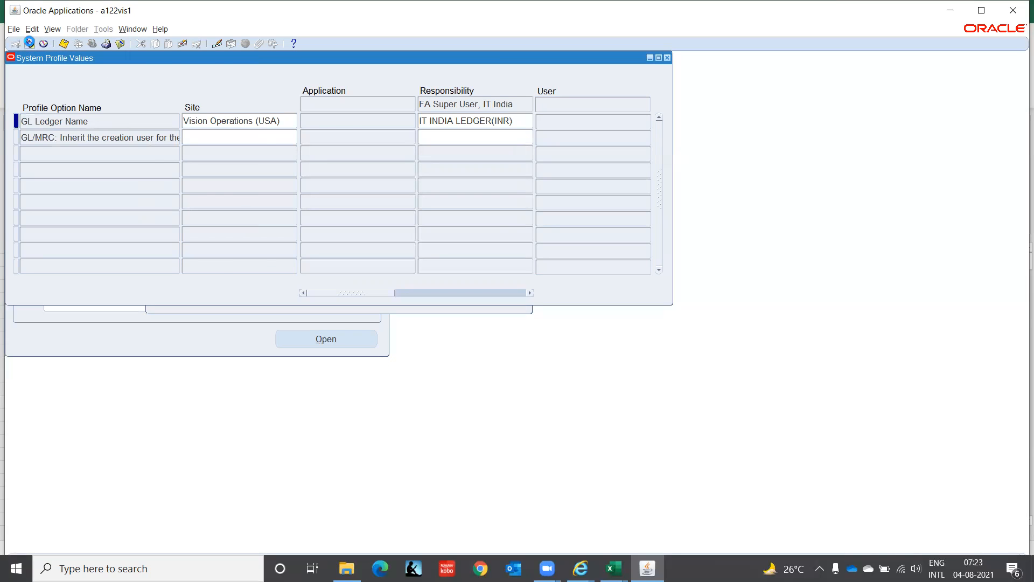
Step: Find the MO%Oper%Unit% profile options for the FA Super User, IT India responsibility
click(29, 43)
click(301, 259)
text(M)
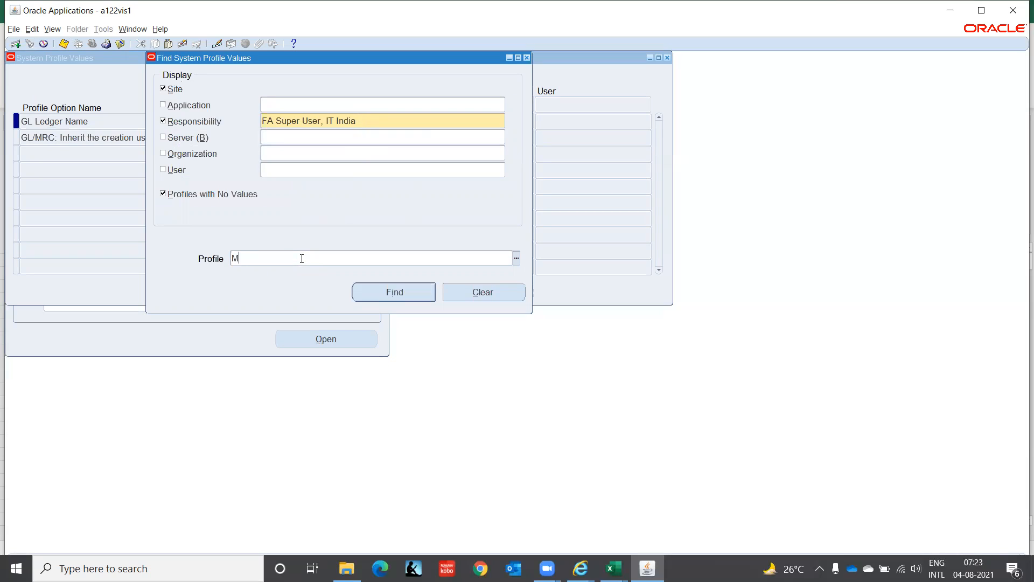
text(O%Oper%Unit%)
key(Return)
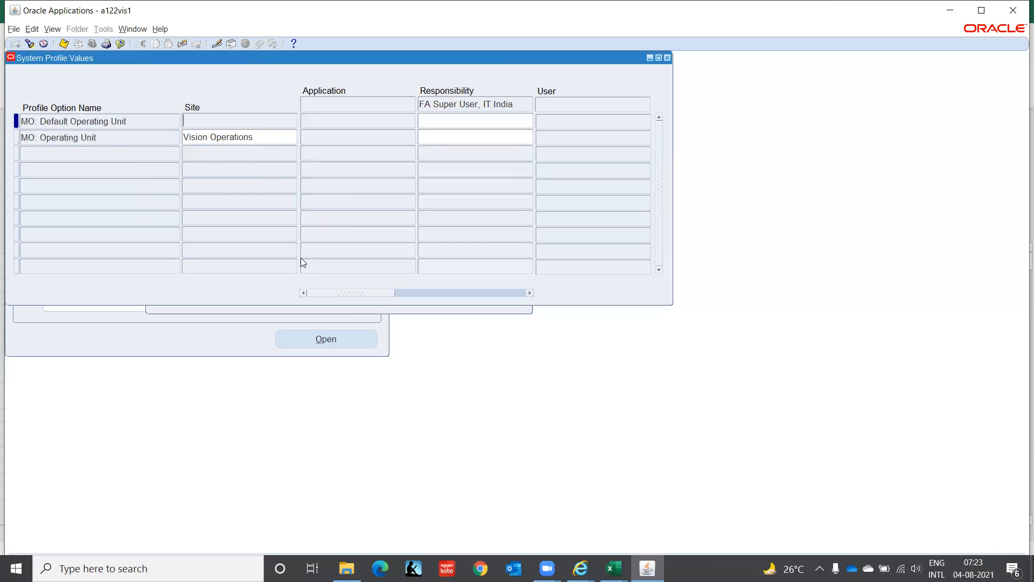
Step: Set MO: Operating Unit to IT Private Limited(OU) at responsibility level
click(452, 136)
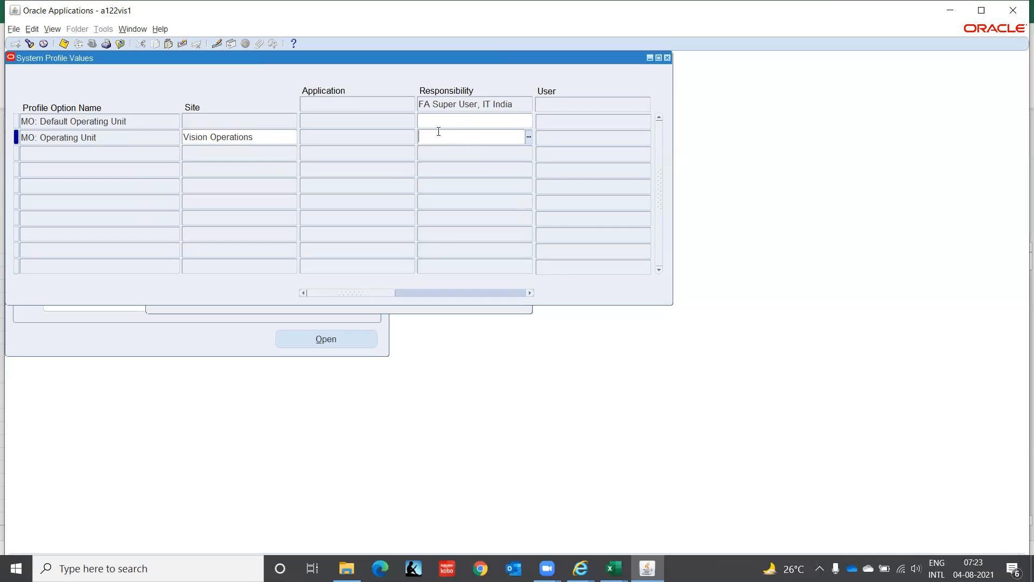
text(IT P)
key(Tab)
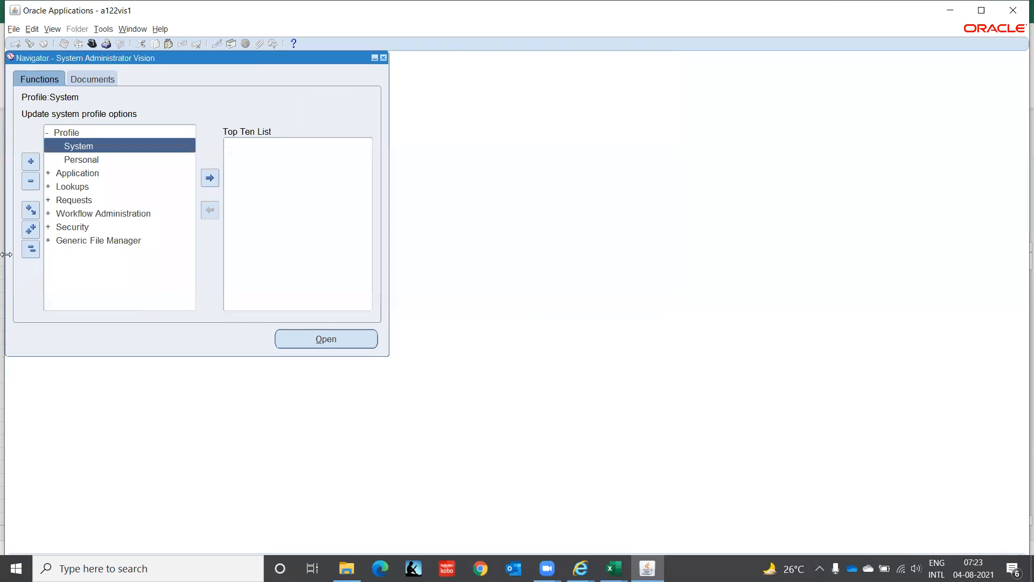
Step: Collapse the navigator functions and switch to the FA Super User, IT India responsibility
click(31, 249)
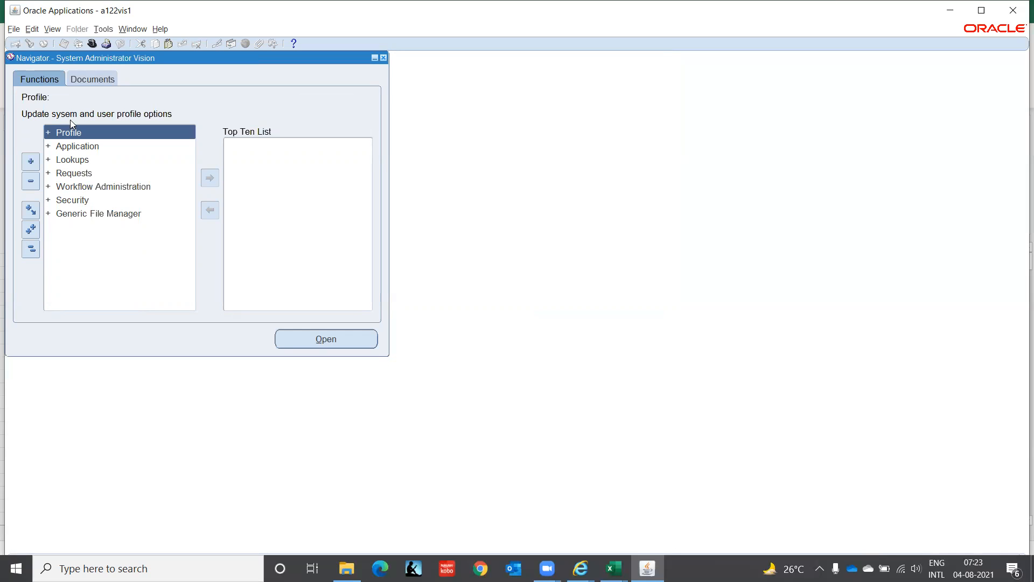
click(93, 45)
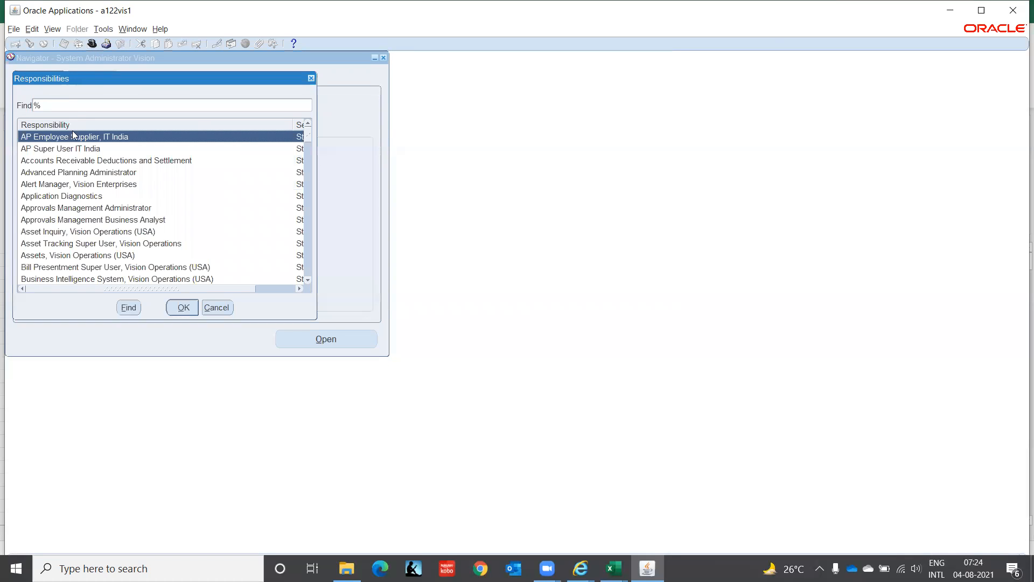
text(fa)
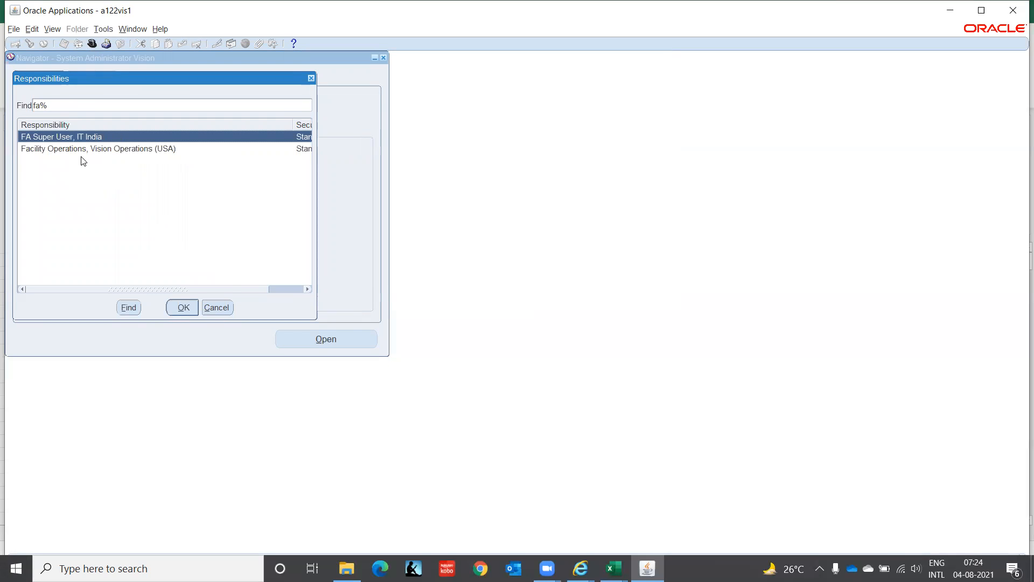
double_click(80, 149)
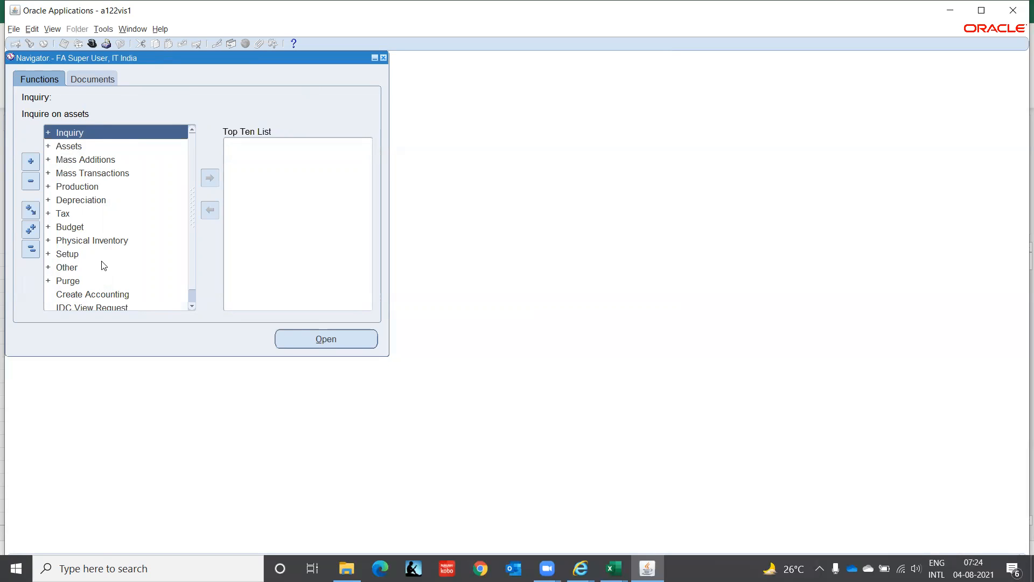
Step: Expand Setup and its Asset System group in the navigator and review the available asset setup functions
click(71, 254)
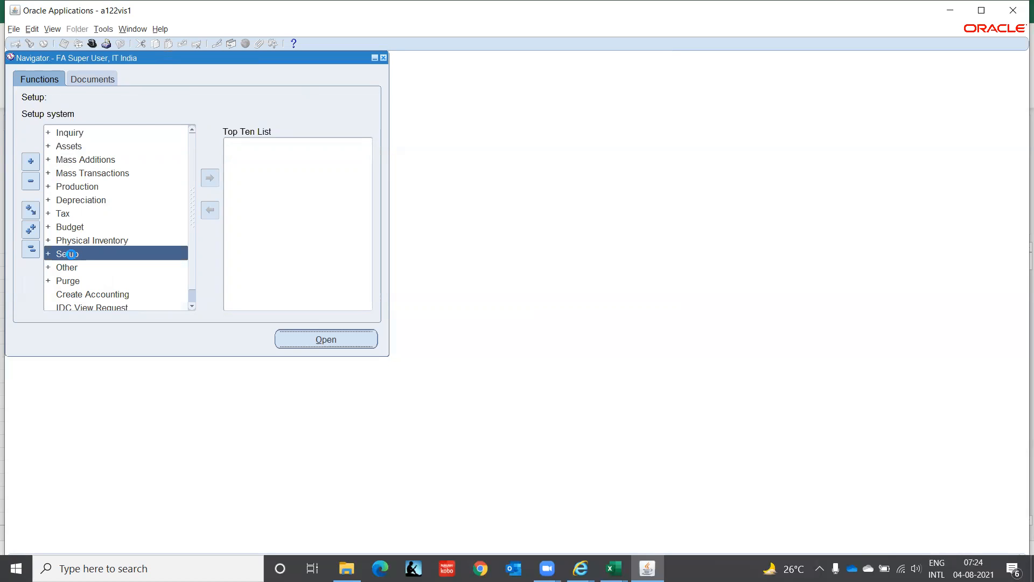
double_click(71, 253)
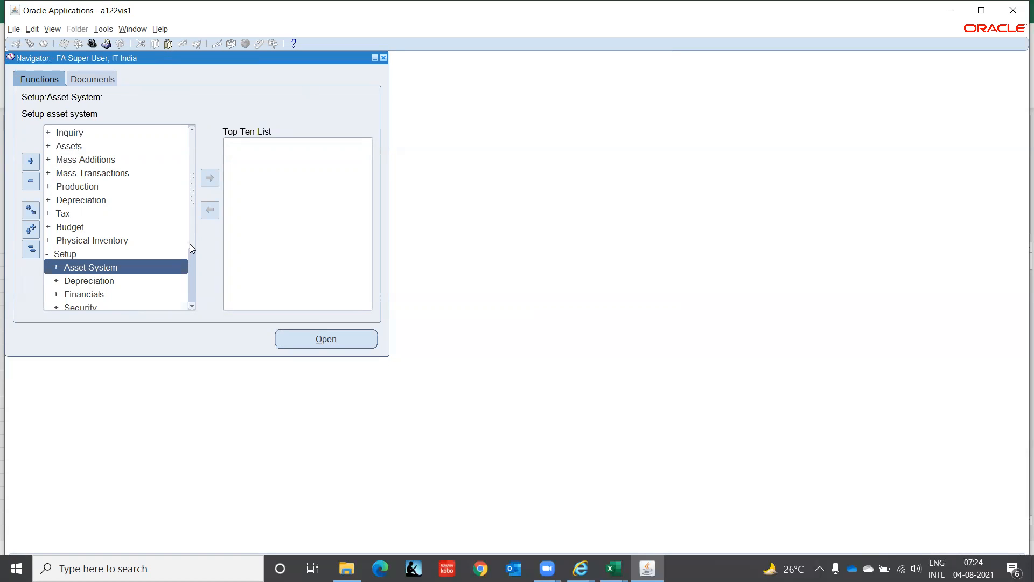
scroll(190, 243, down, 2)
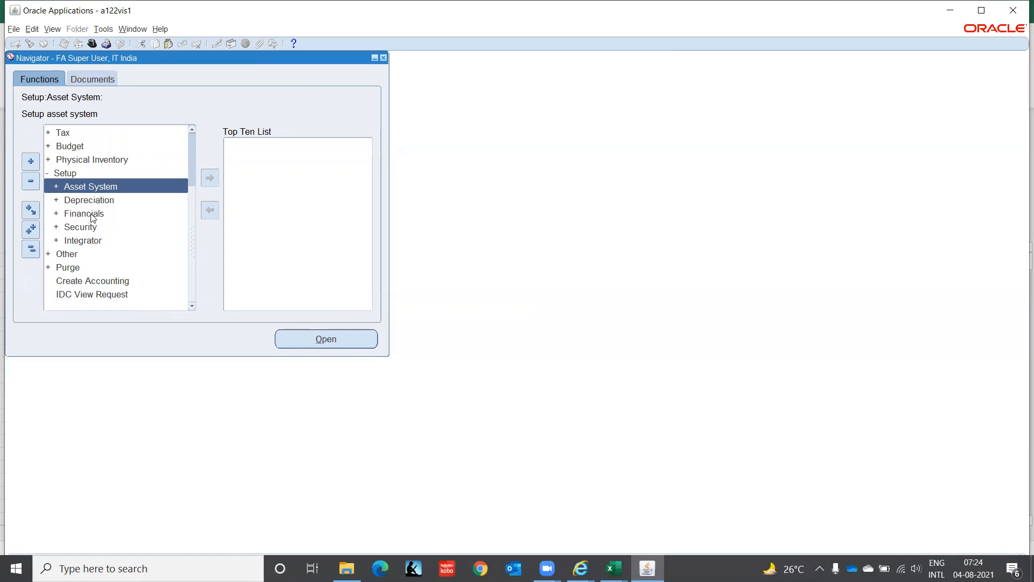
key(Return)
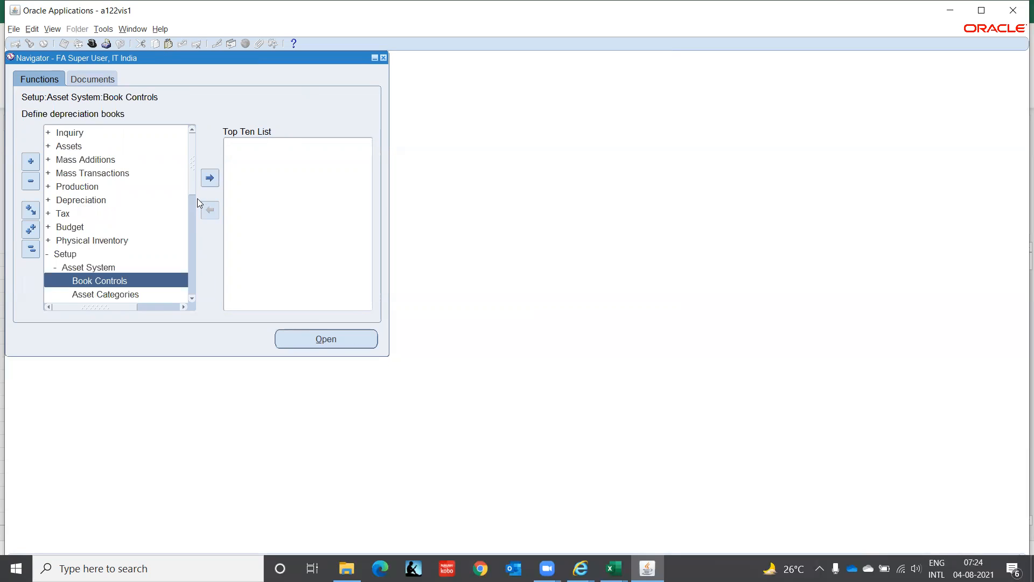
drag(193, 185, 196, 231)
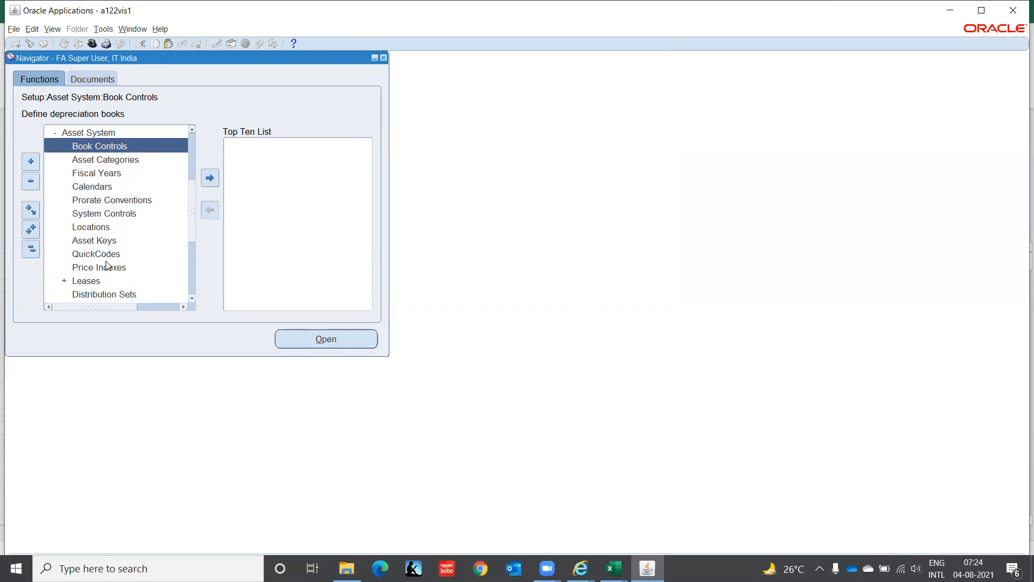
drag(195, 228, 195, 255)
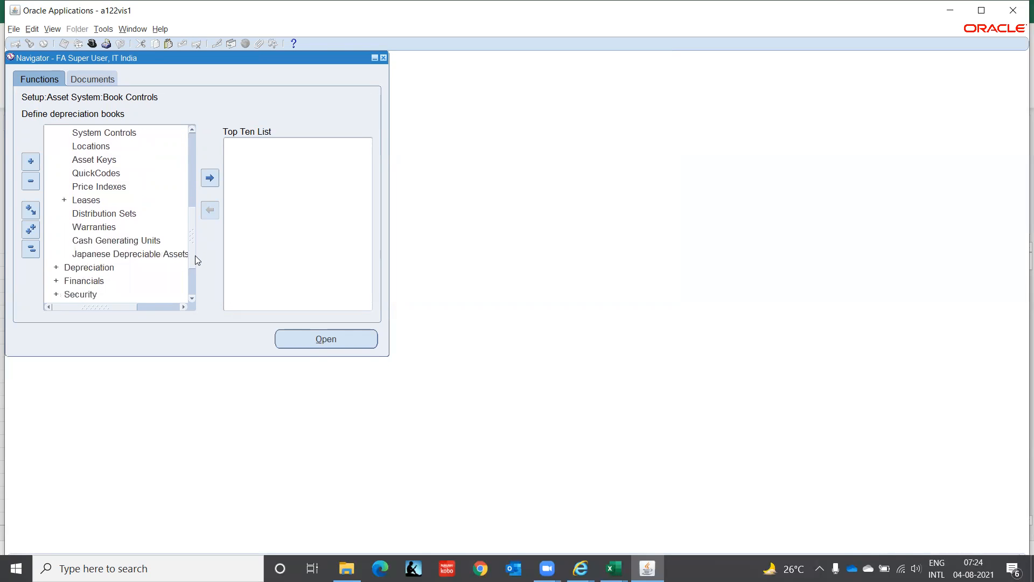
Step: Expand the Depreciation and Financials groups under Setup and review the functions they contain
click(104, 266)
double_click(104, 267)
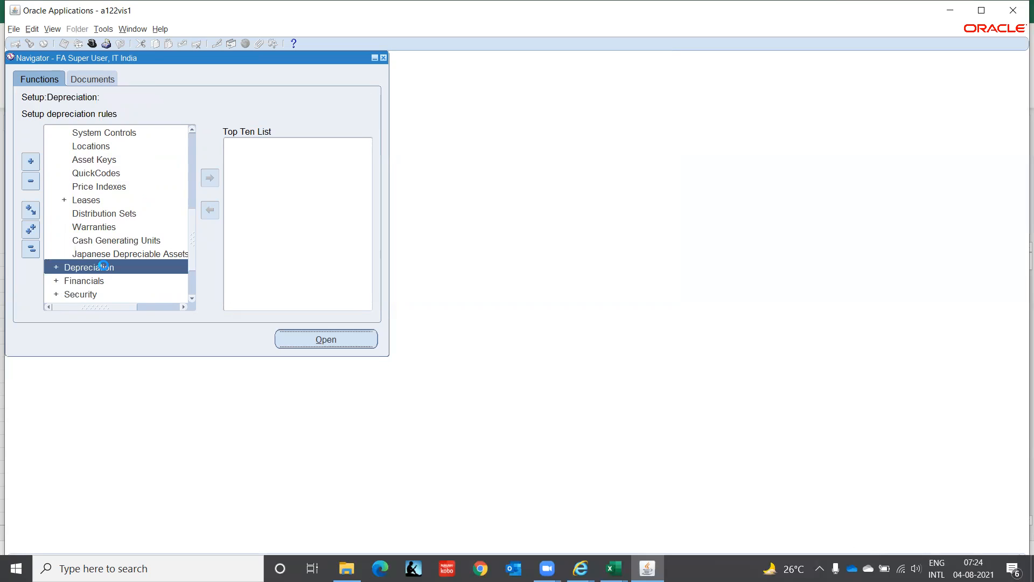
drag(191, 215, 199, 246)
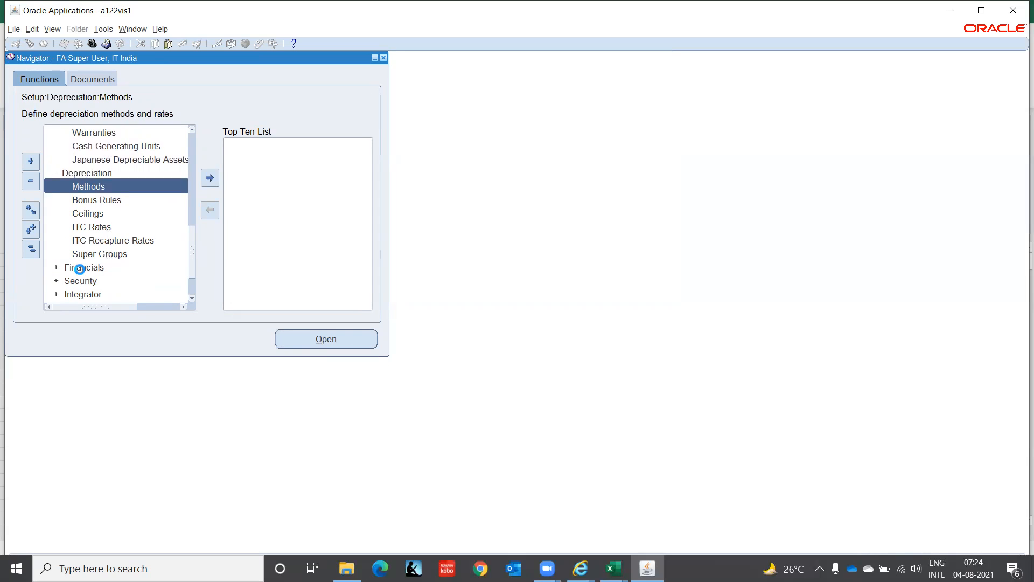
click(78, 267)
key(Return)
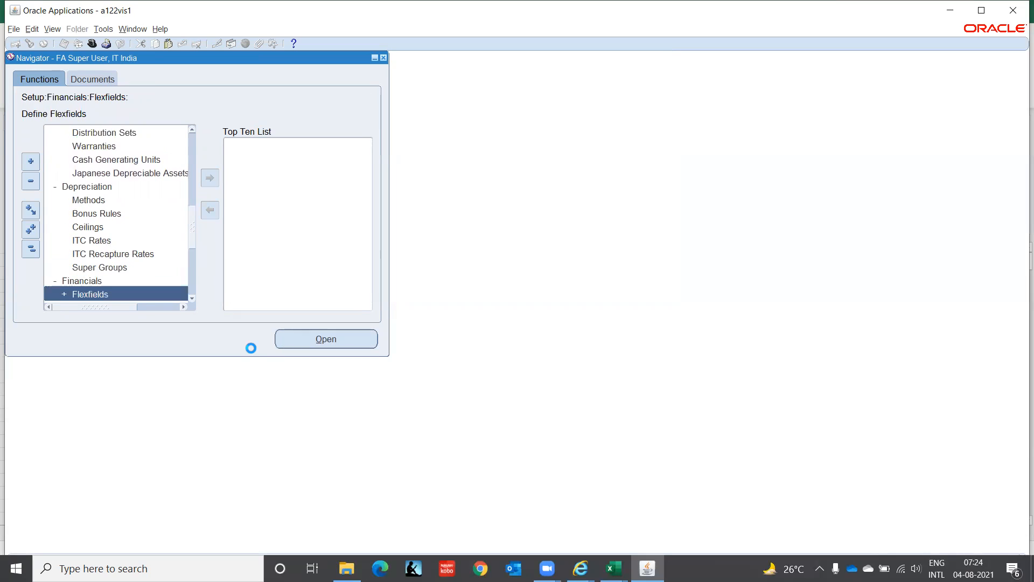
drag(192, 234, 196, 262)
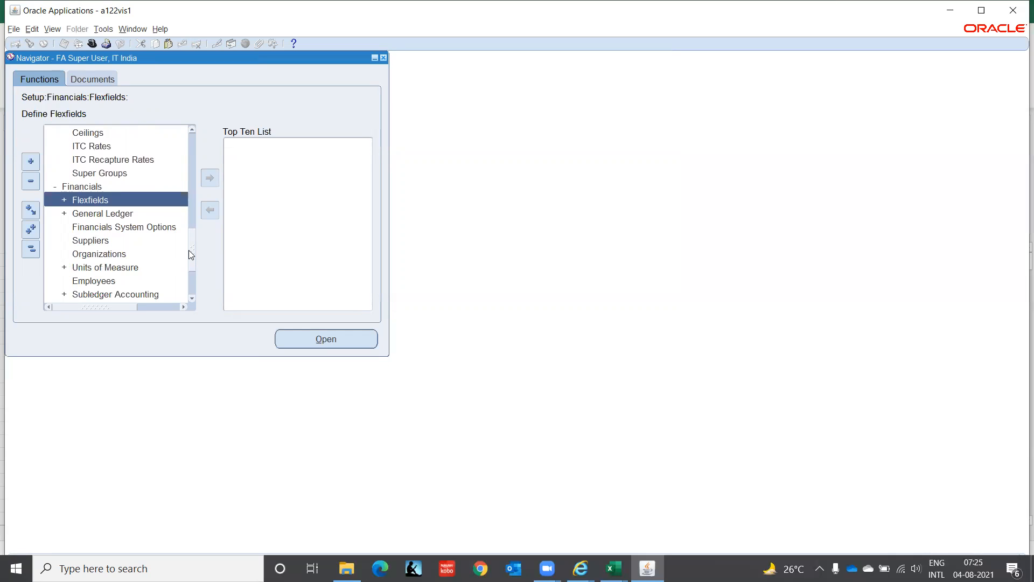
drag(189, 249, 187, 258)
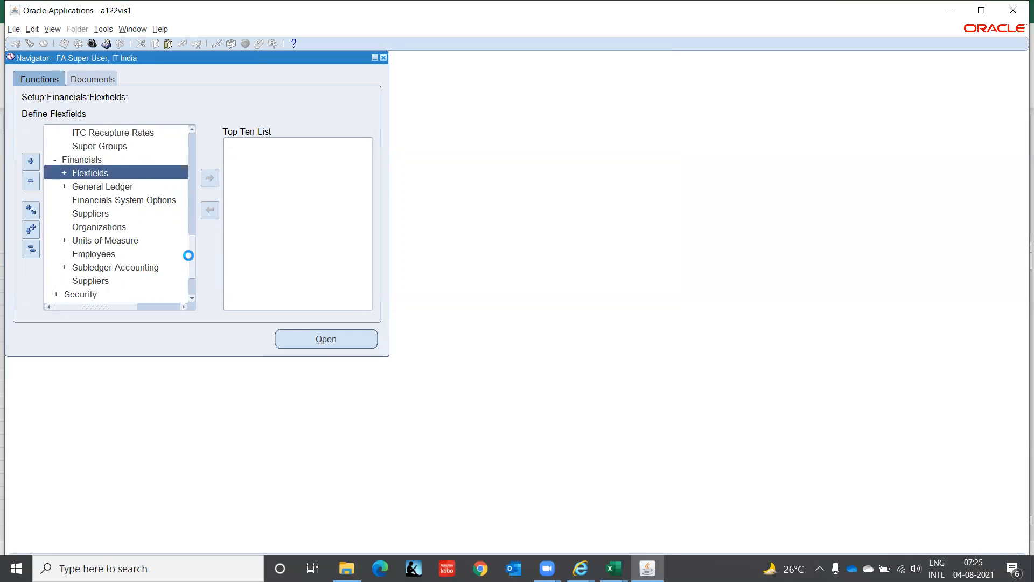
Step: Open the Financials System Options form, check its operating unit and GL accounts, and close it
click(103, 200)
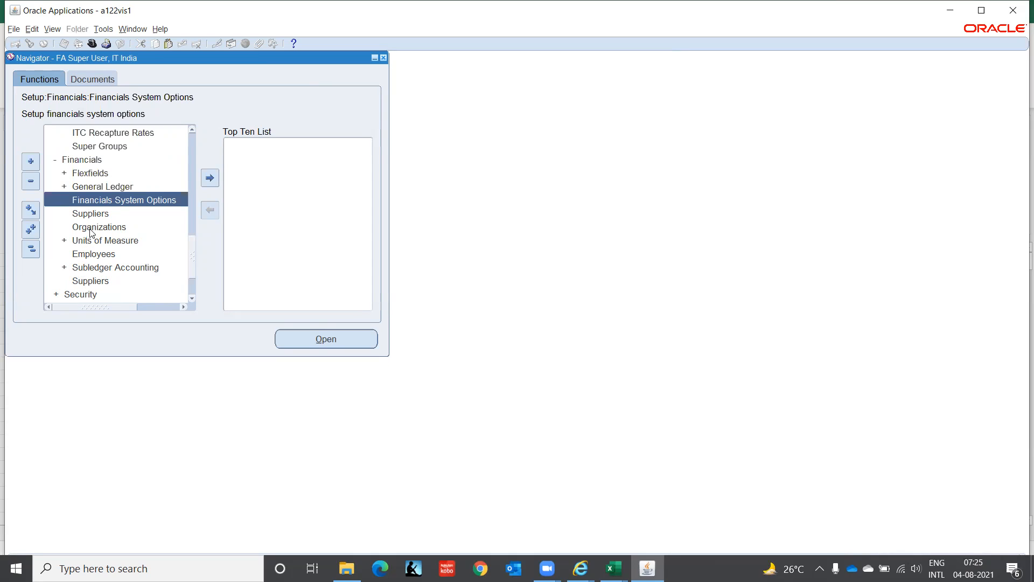
double_click(91, 200)
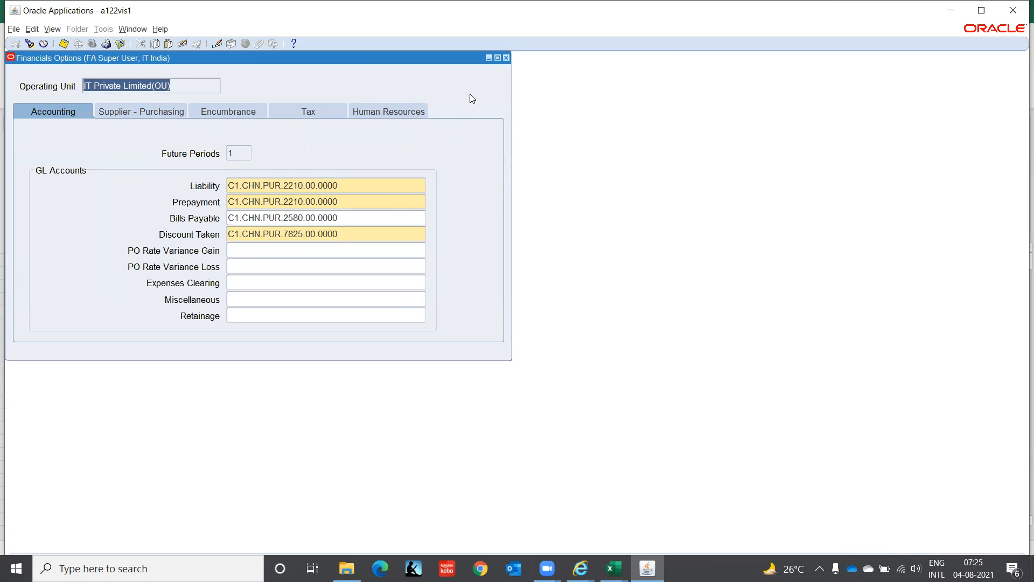
click(505, 58)
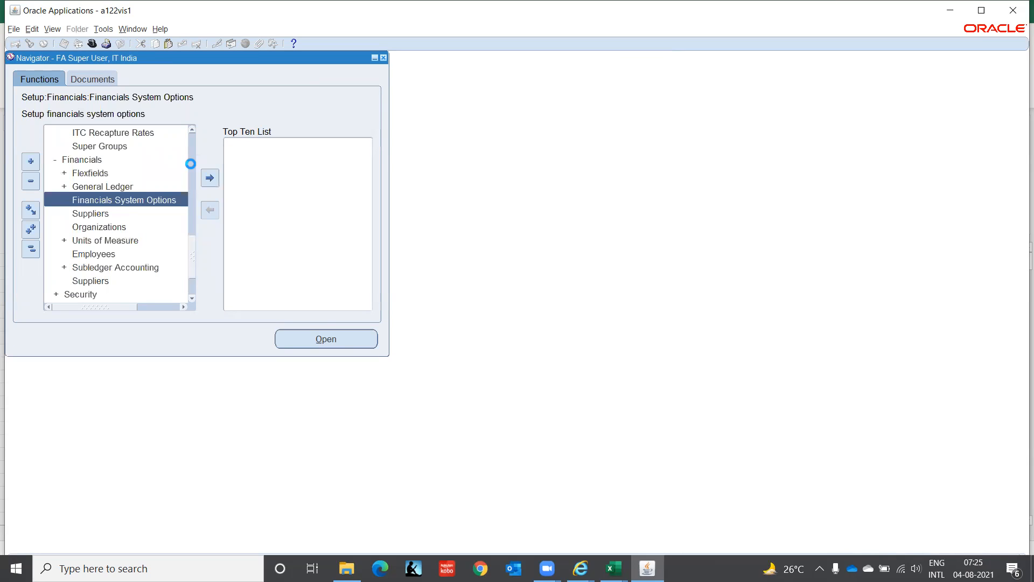
Step: Expand General Ledger under the Financials setup and review its functions
click(107, 189)
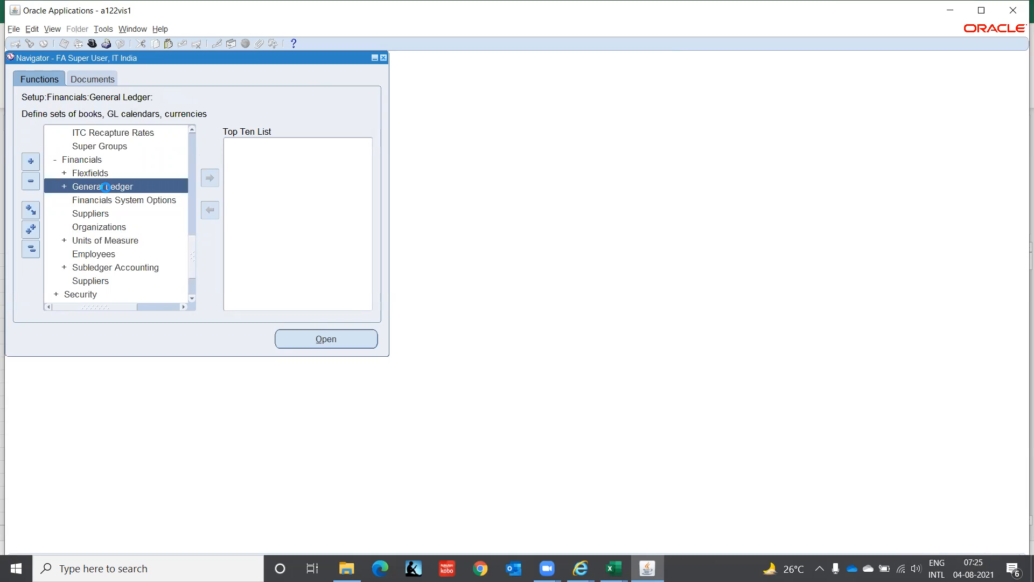
double_click(108, 189)
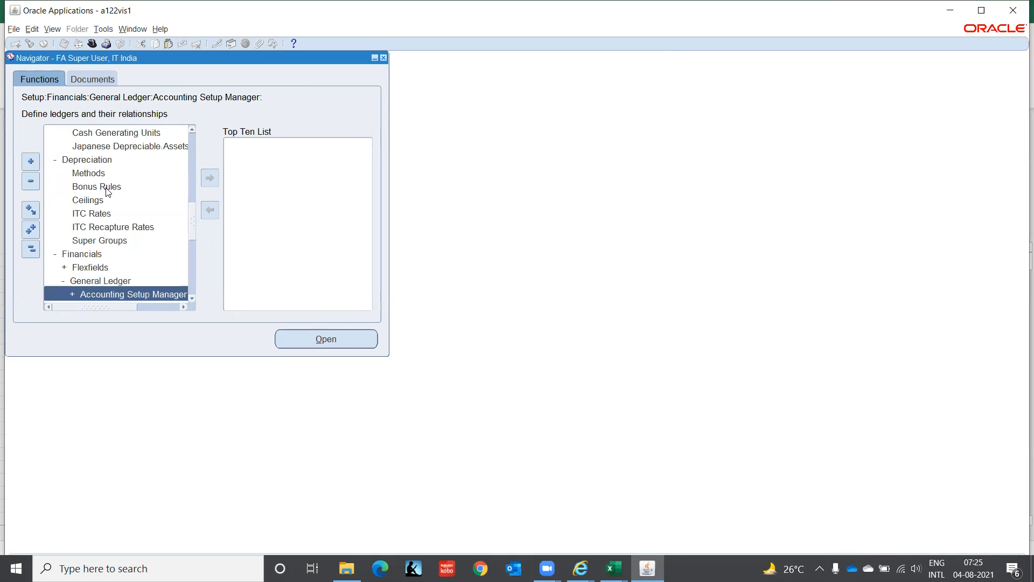
drag(191, 223, 193, 258)
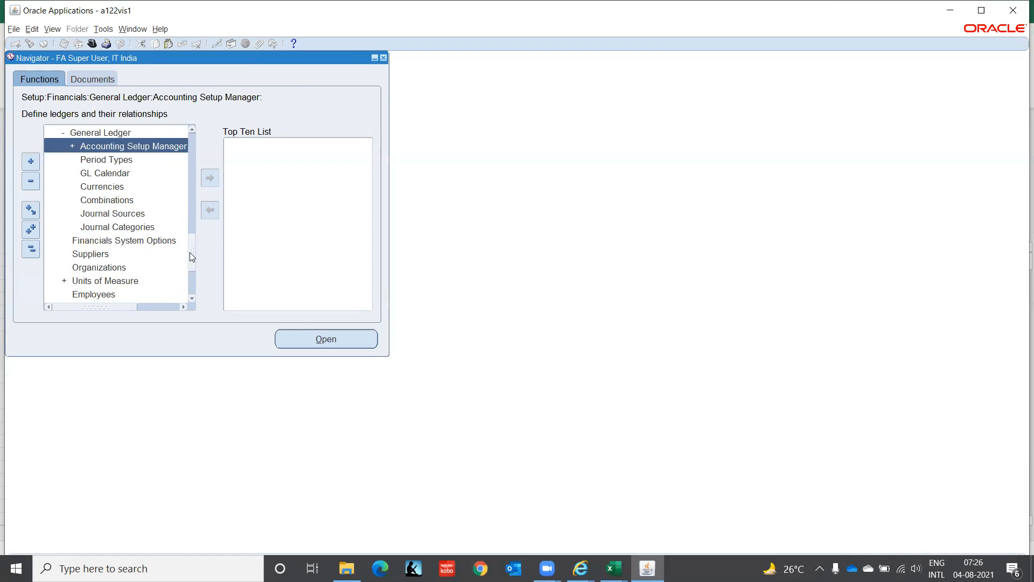
Step: Expand Flexfields and its Key group under the Financials setup to reach the key flexfield functions
scroll(189, 246, up, 2)
click(87, 187)
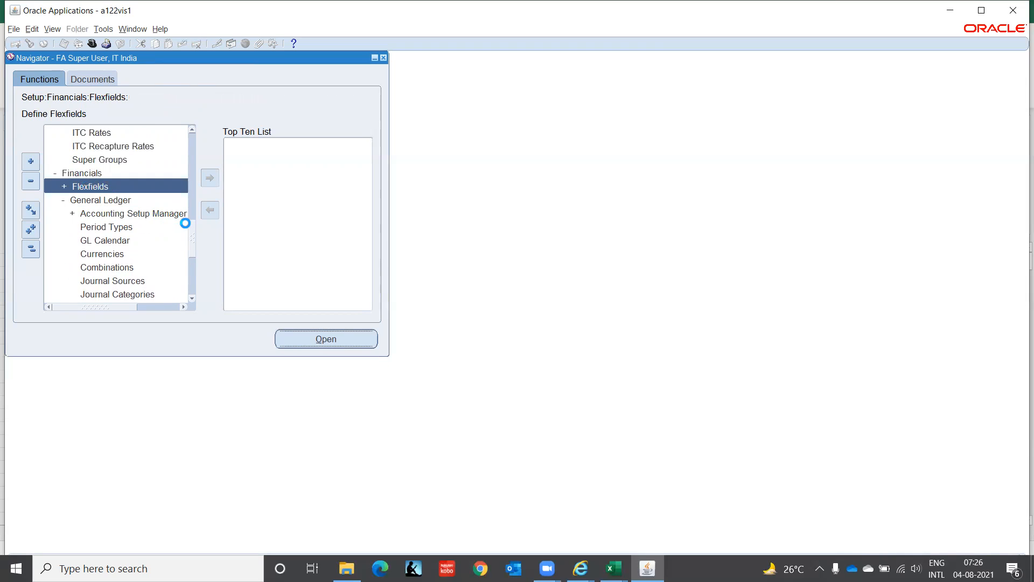
drag(195, 216, 194, 230)
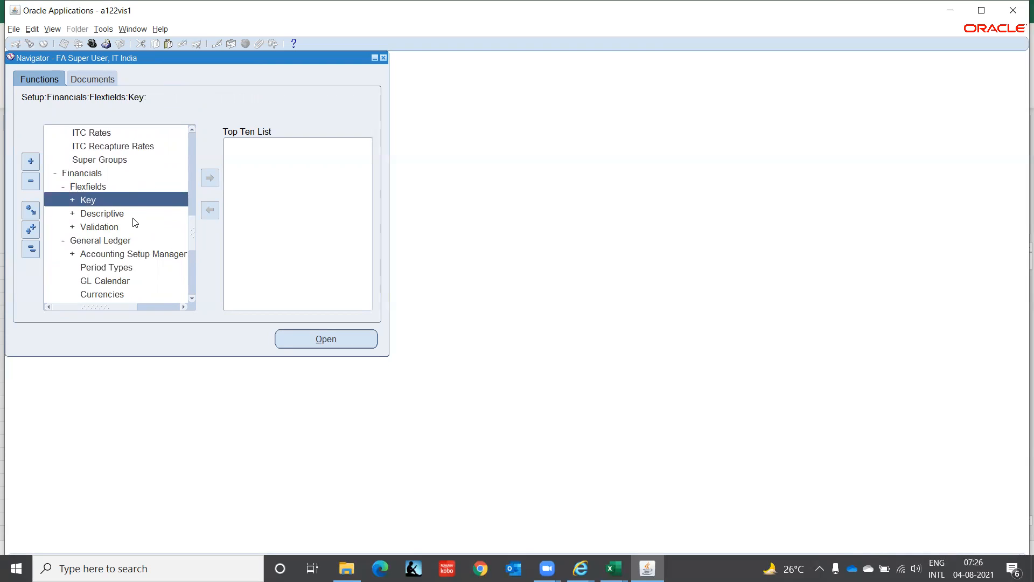
double_click(89, 200)
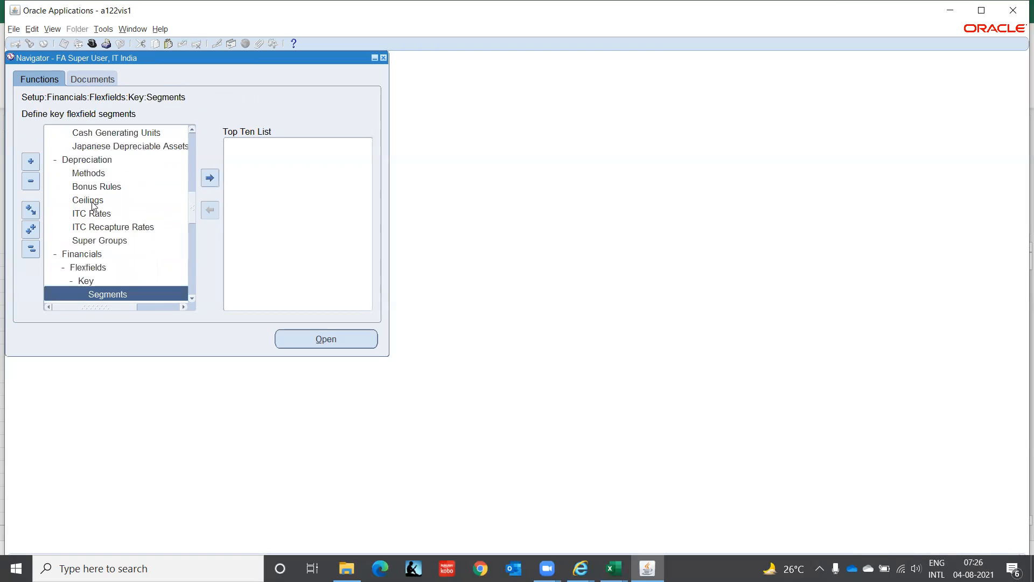
Step: Review the functions under Key flexfields from Segments to Rules and open the Segments function
key(Down)
key(Down)
key(Down)
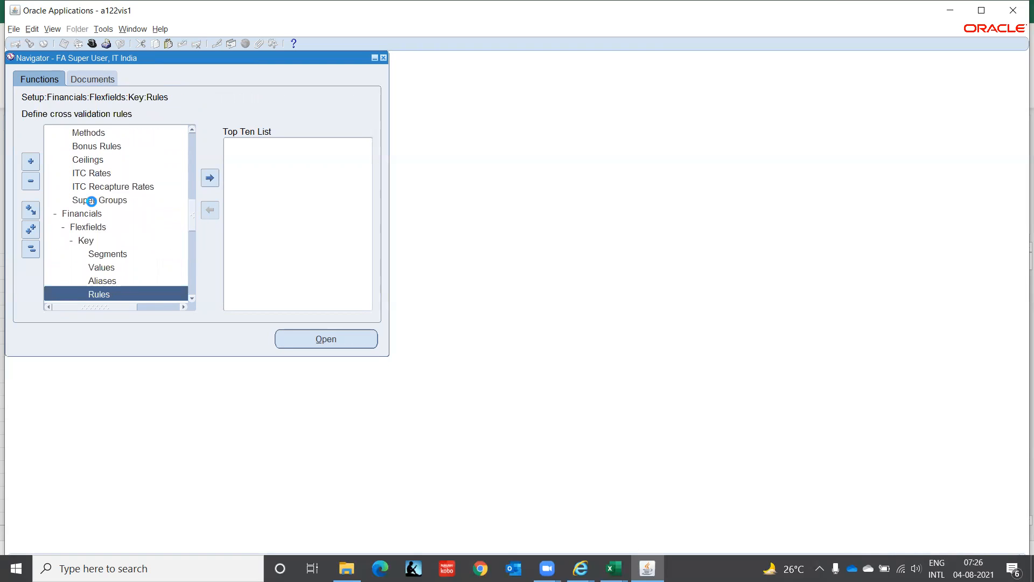
key(Up)
key(Up)
key(Up)
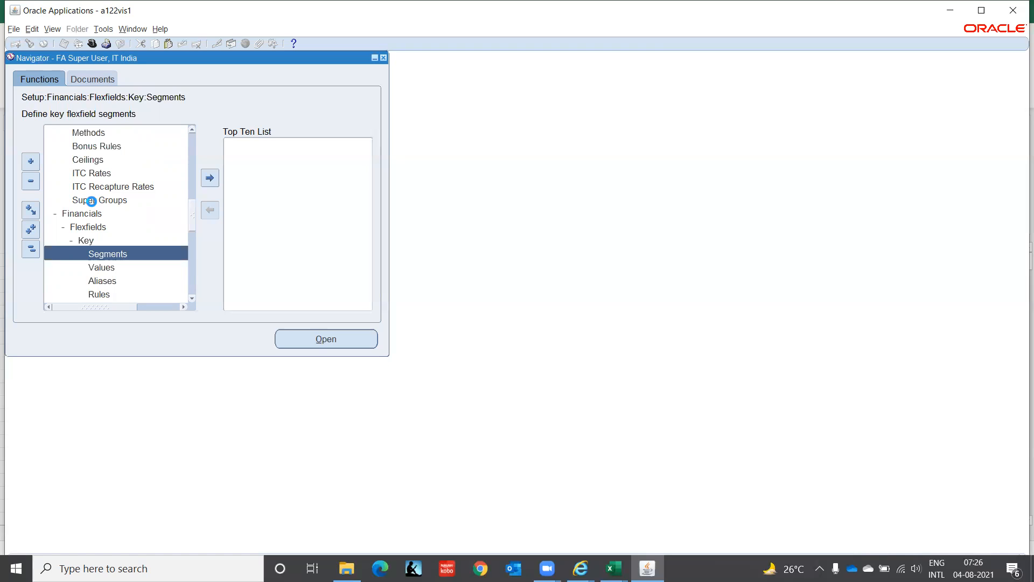
double_click(92, 256)
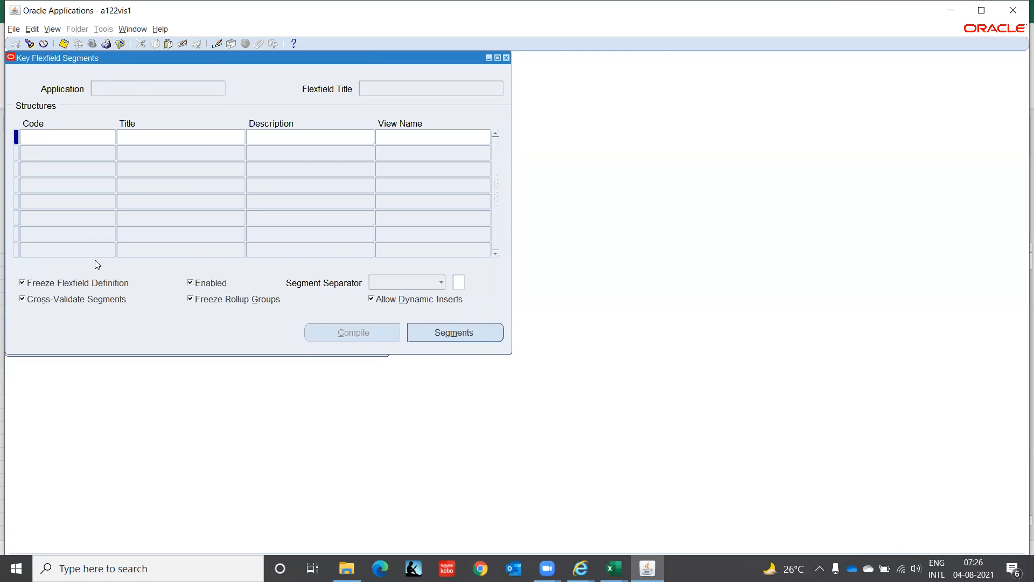
Step: Query the Location Flexfield of the Assets application in the Key Flexfield Segments form
text(A)
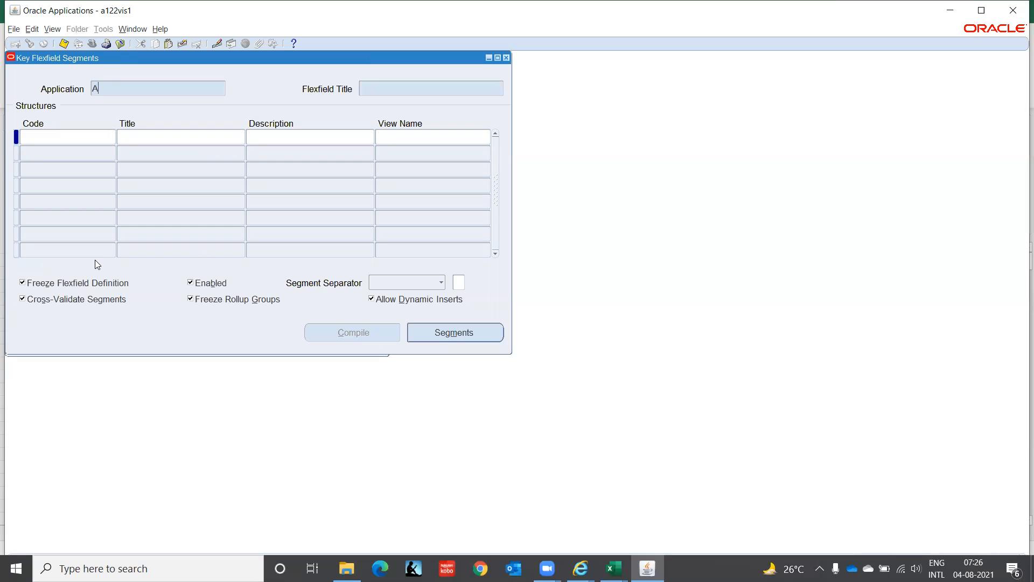
text(ssests)
key(BackSpace)
key(BackSpace)
key(BackSpace)
text(ts)
text(Locat%)
key(ctrl+F11)
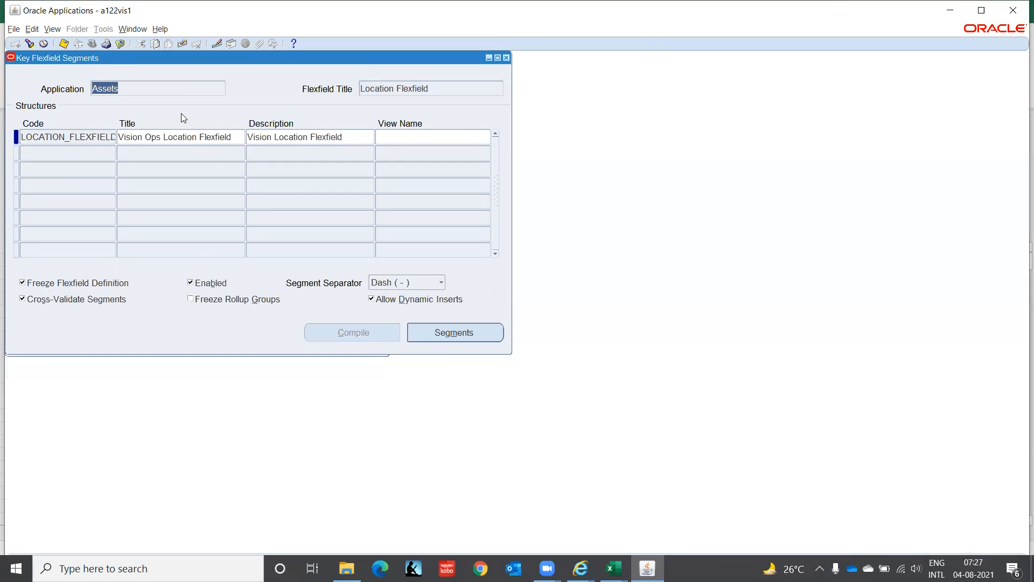
Step: View the segments summary of the Vision Ops Location Flexfield structure and close it
click(86, 137)
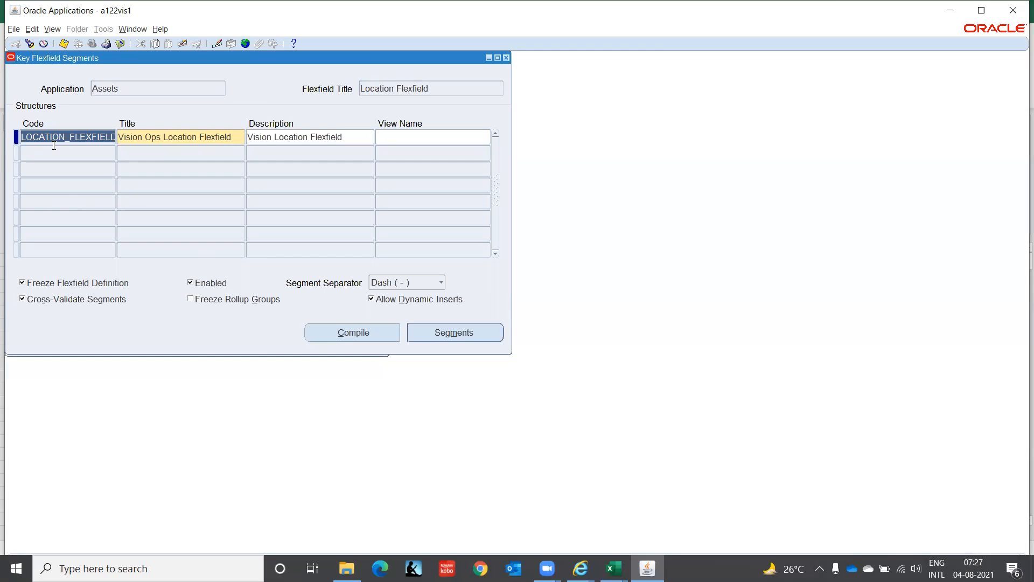
click(51, 152)
click(34, 152)
click(457, 331)
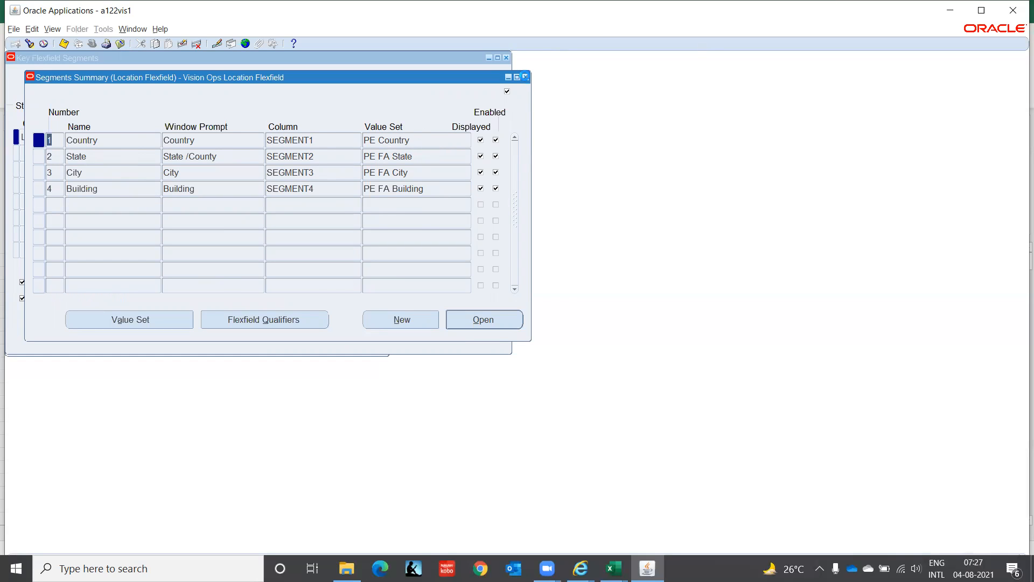
click(525, 77)
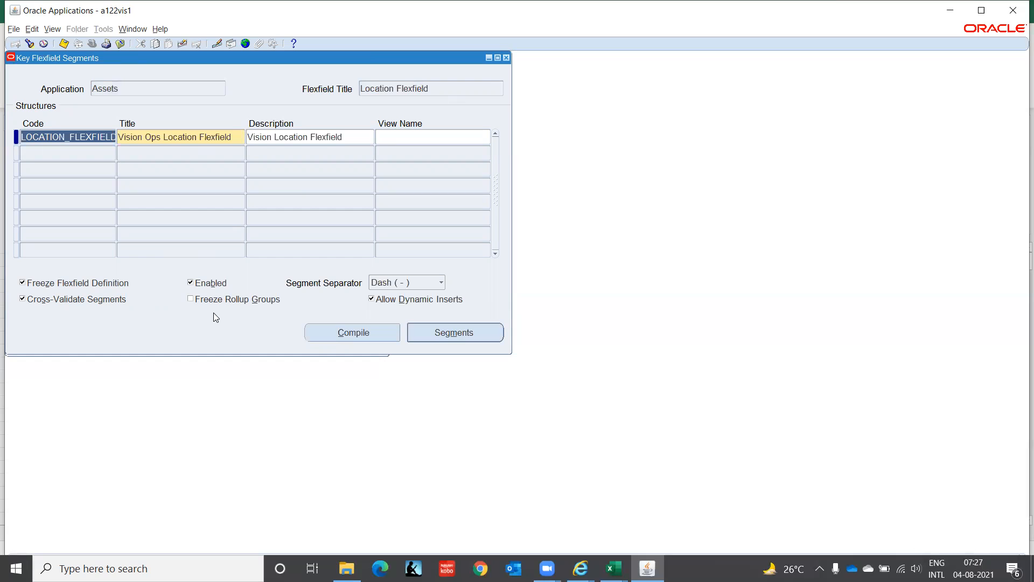
Step: Unfreeze the Location Flexfield definition, accepting the caution, and turn off Cross-Validate Segments
click(24, 300)
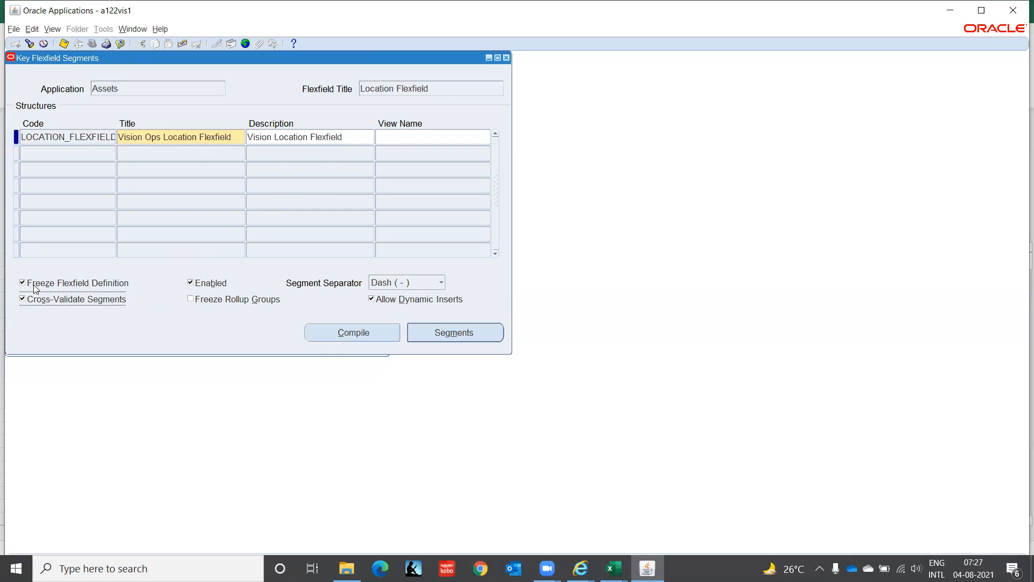
click(23, 283)
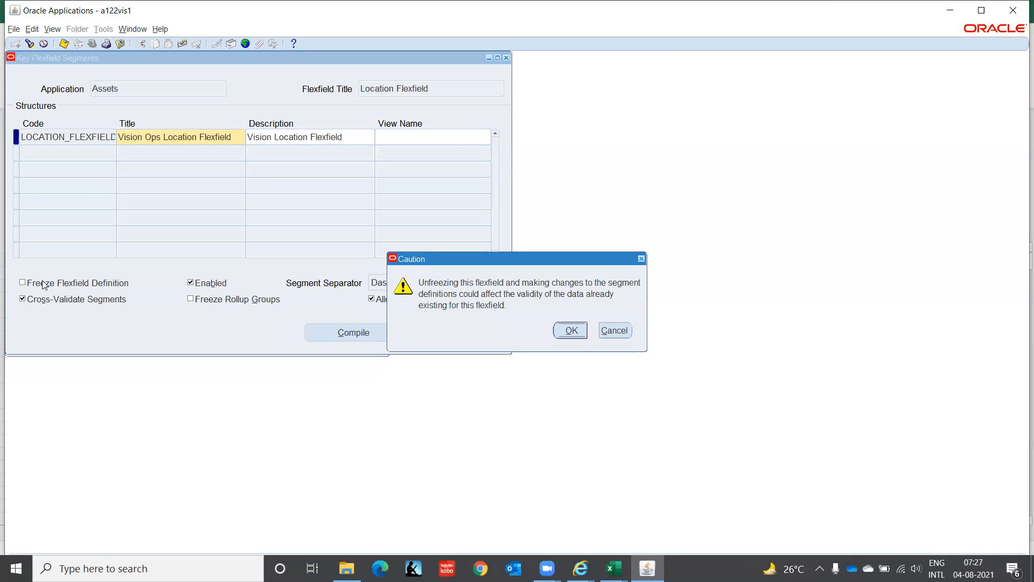
click(574, 330)
click(51, 298)
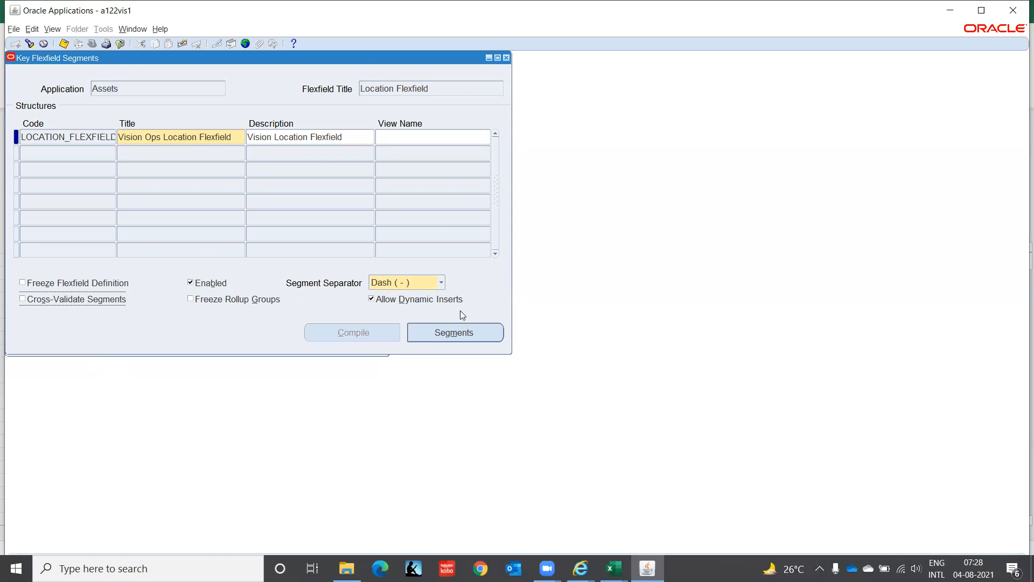
Step: Reopen the segments summary, copy the Country segment's value set name, and close the summary
click(478, 332)
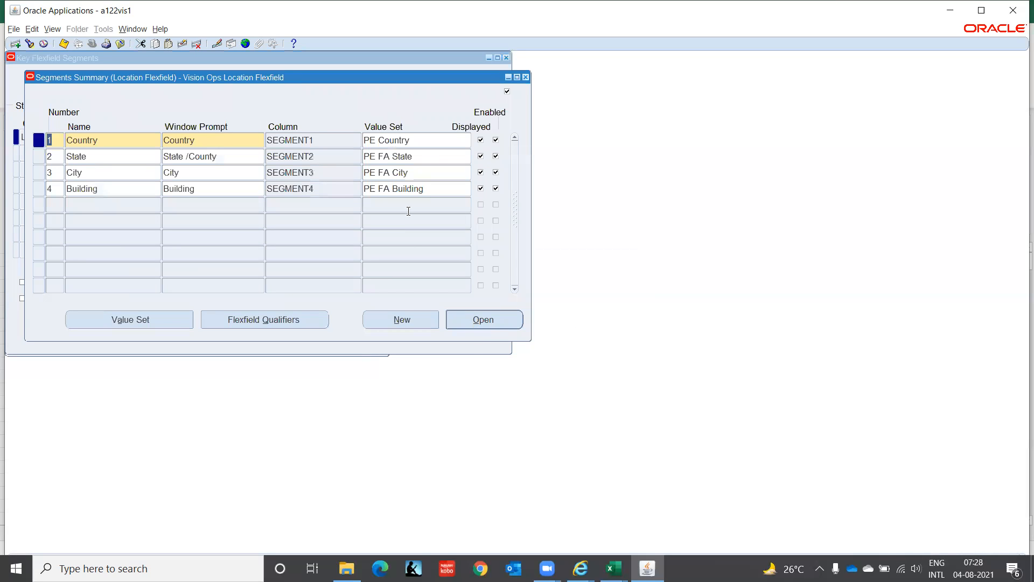
click(426, 137)
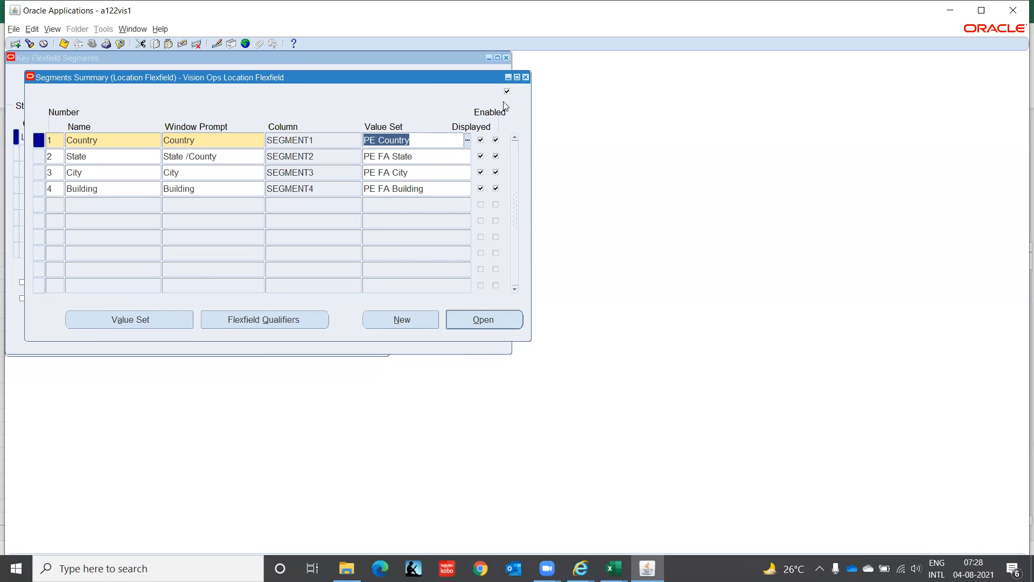
click(526, 77)
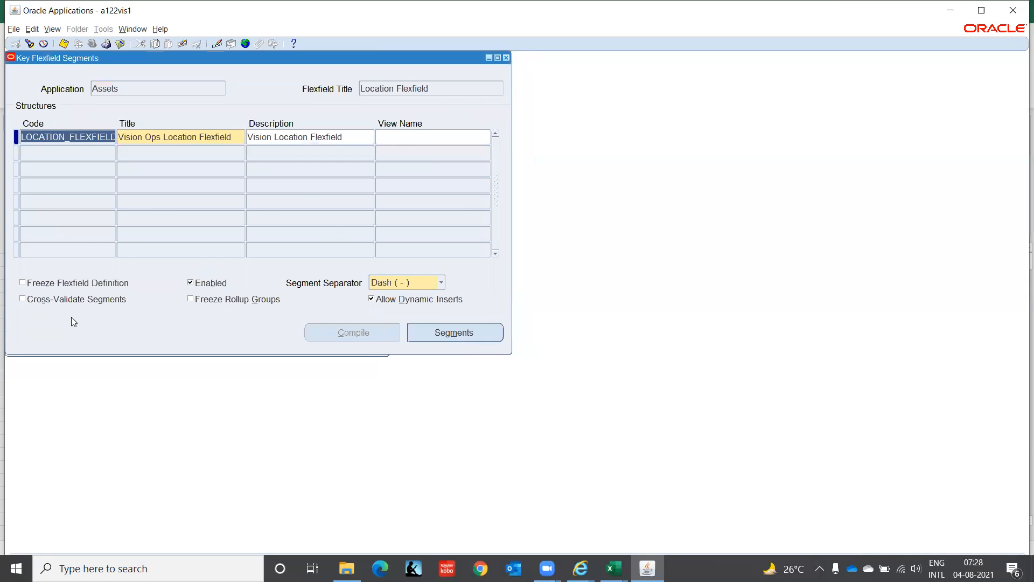
Step: Refreeze the Location Flexfield definition, try to save the changes, and close the form without saving
click(22, 281)
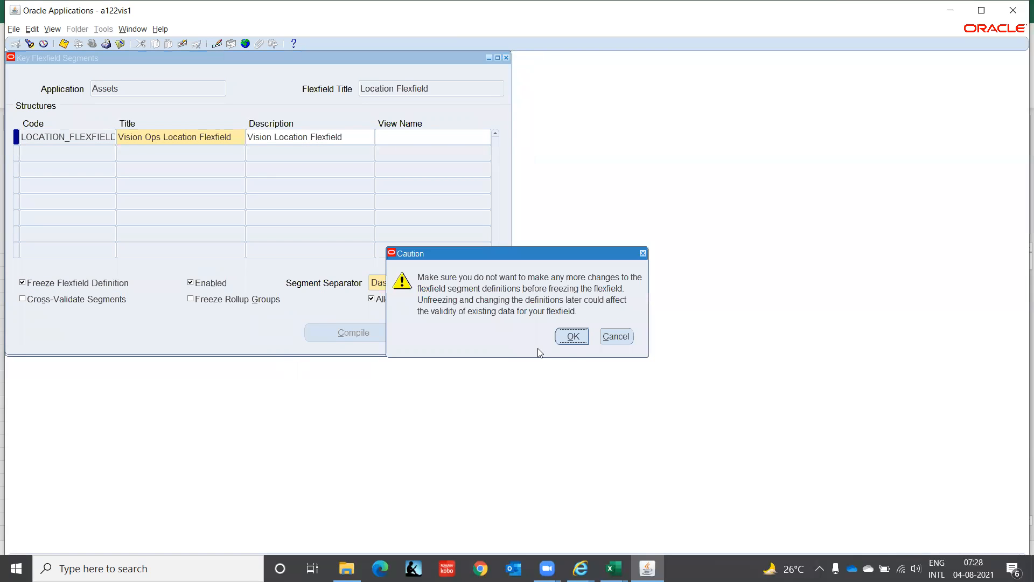
click(573, 342)
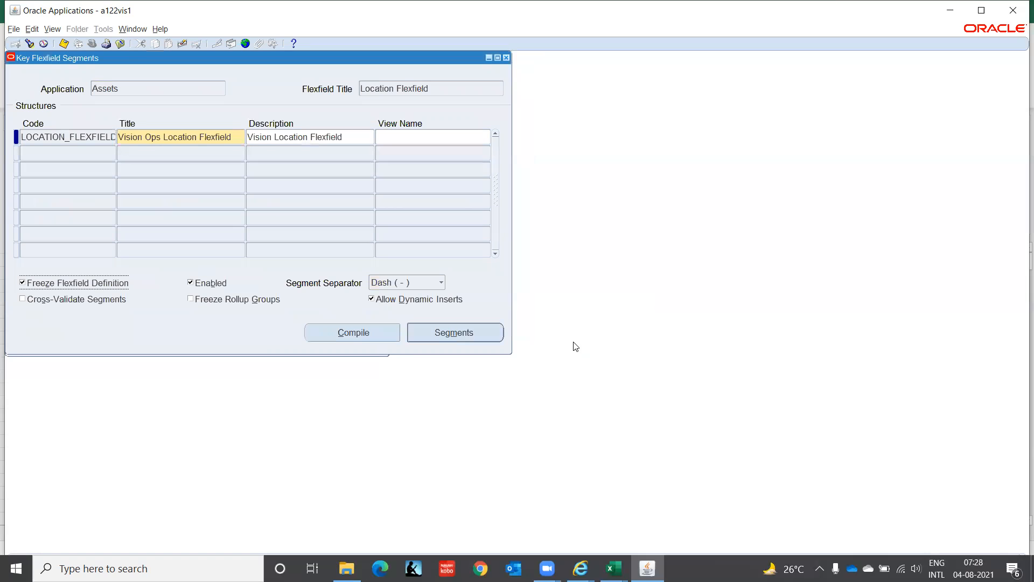
click(506, 59)
click(492, 334)
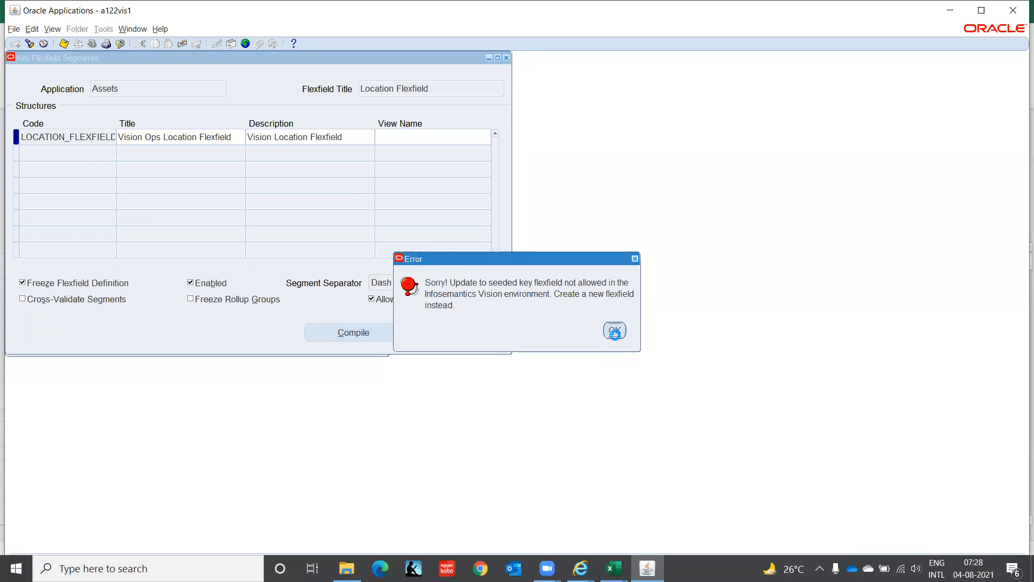
click(615, 330)
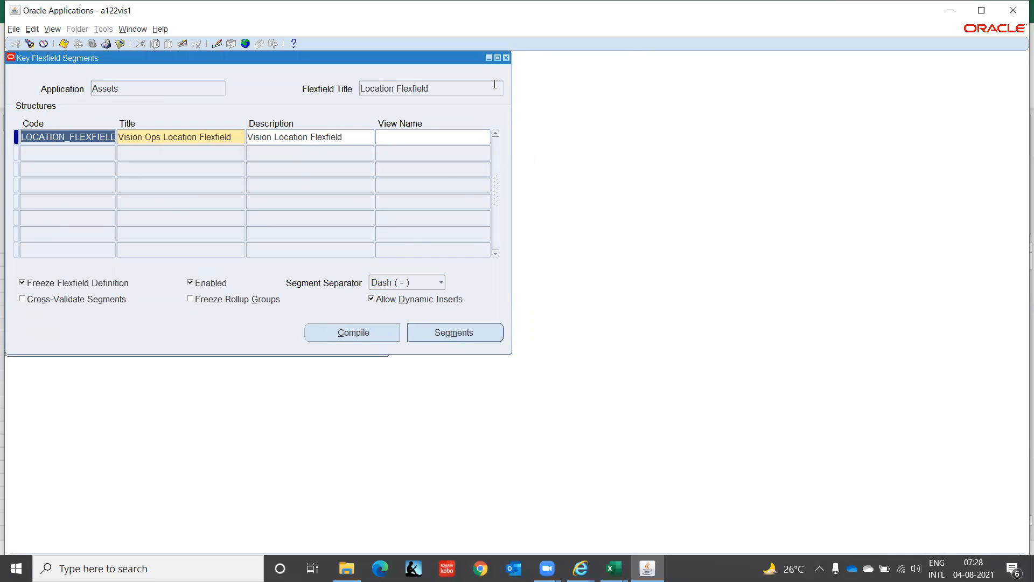
click(506, 57)
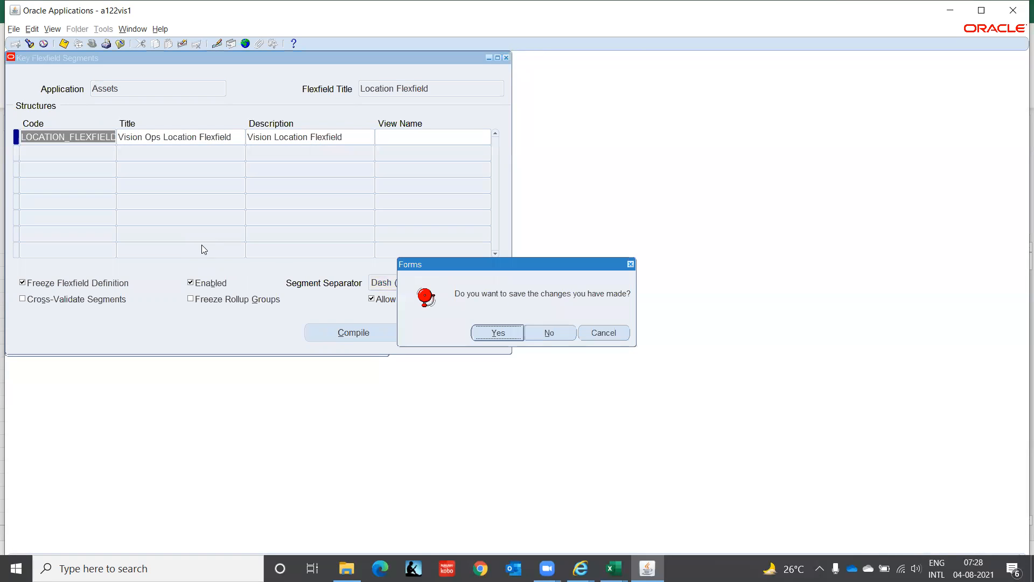
click(549, 333)
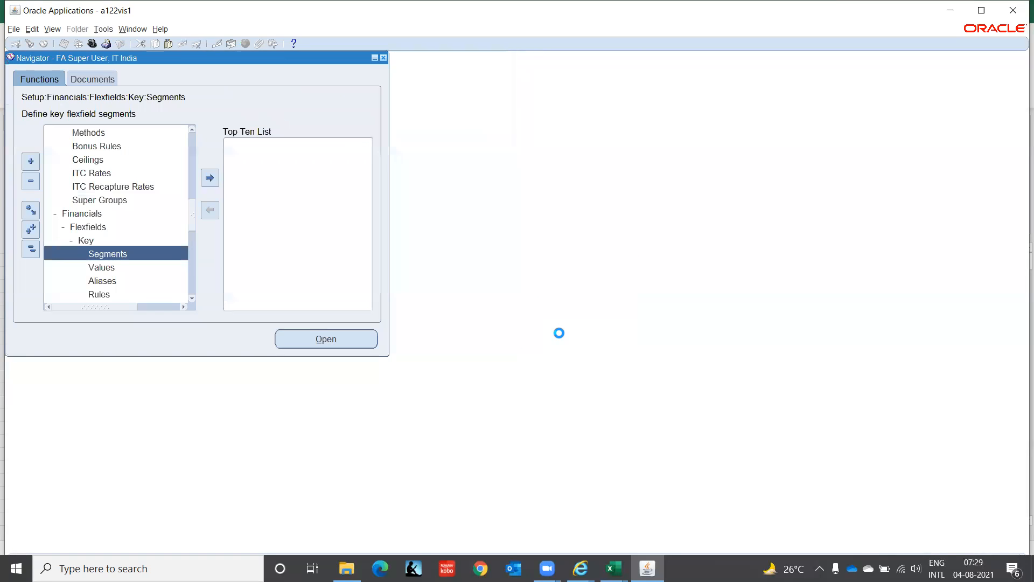
Step: Open the key flexfield Values function and find the segment values by the value set PE Country
double_click(91, 266)
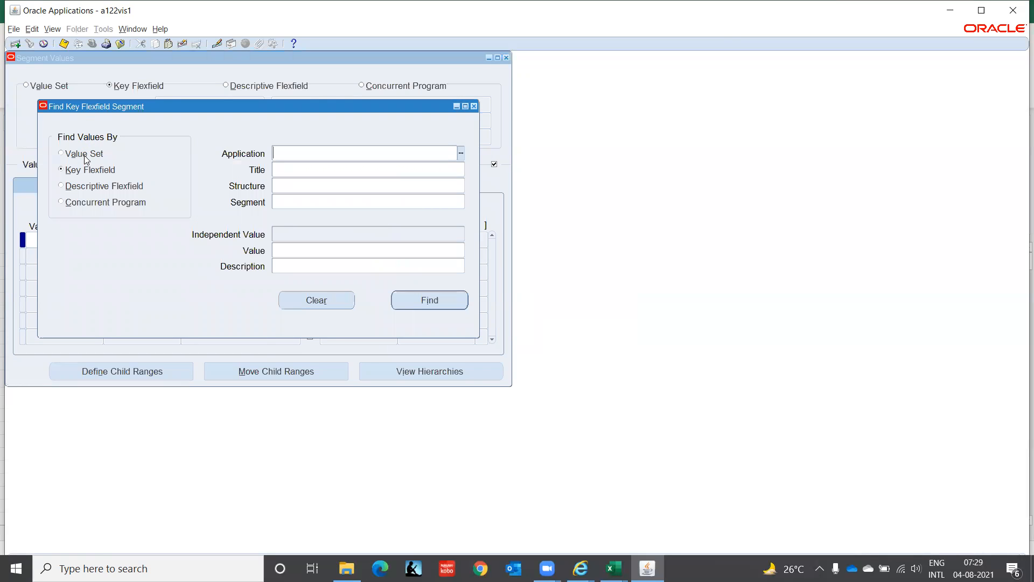
text(PE Country)
key(Tab)
click(438, 303)
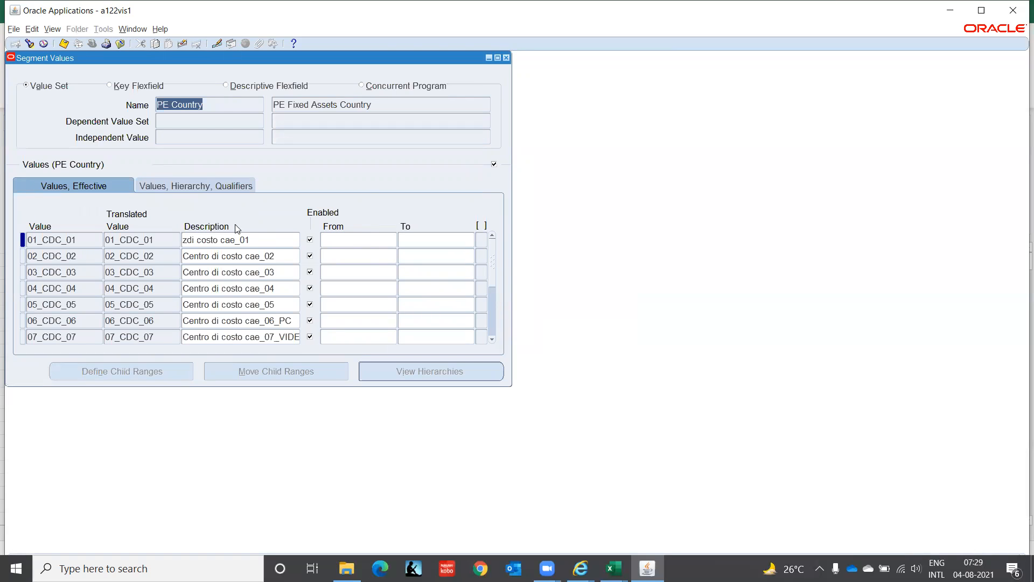
Step: Page through the PE Country segment values to examine the defined countries and their descriptions
click(244, 252)
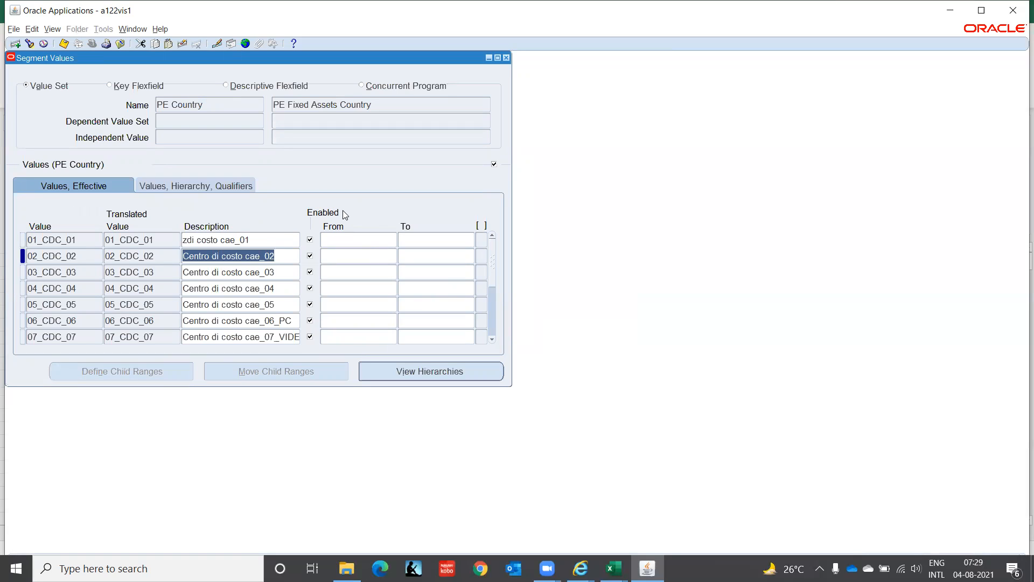
key(Page_Down)
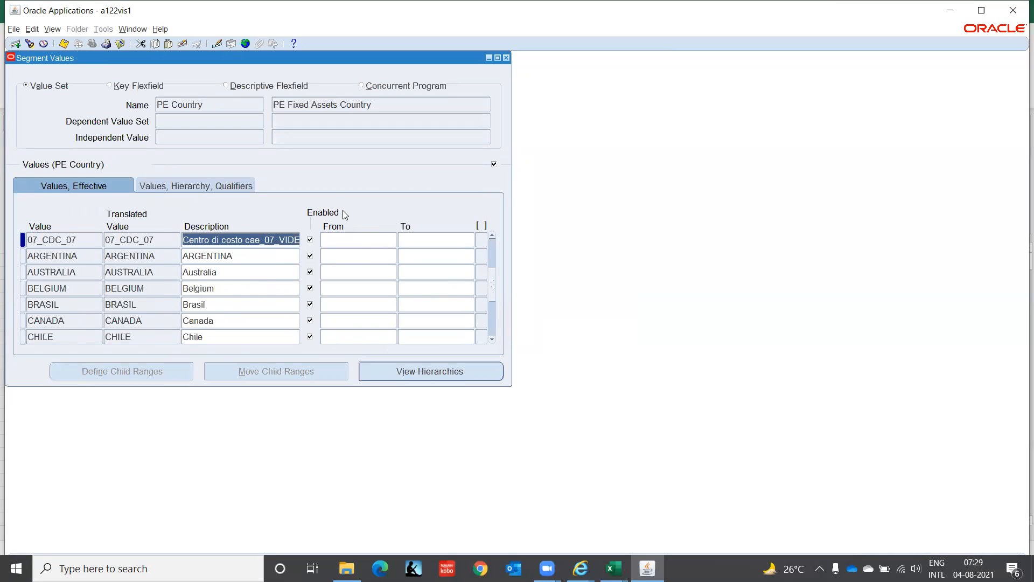
key(Page_Down)
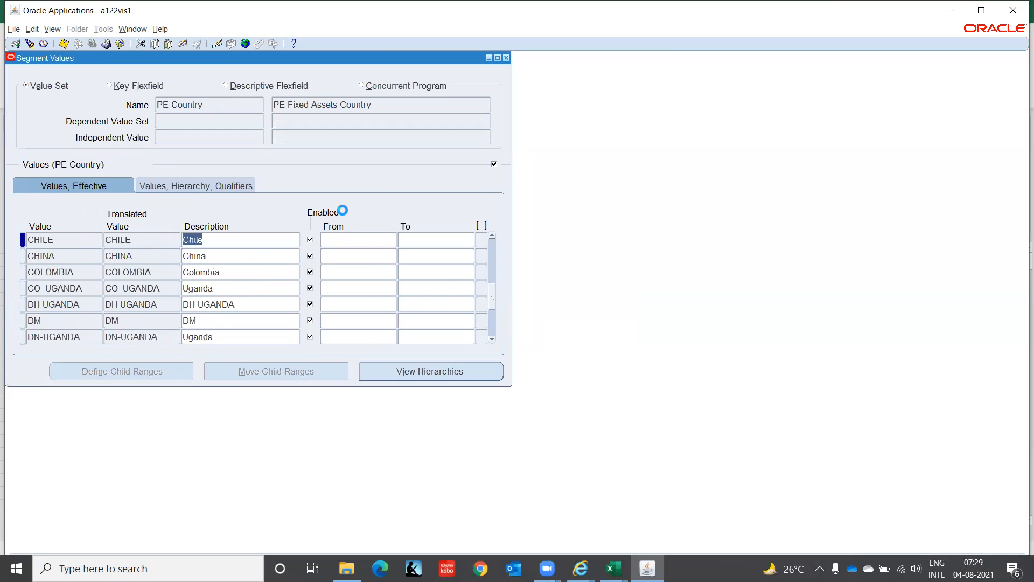
key(Page_Down)
key(Page_Down)
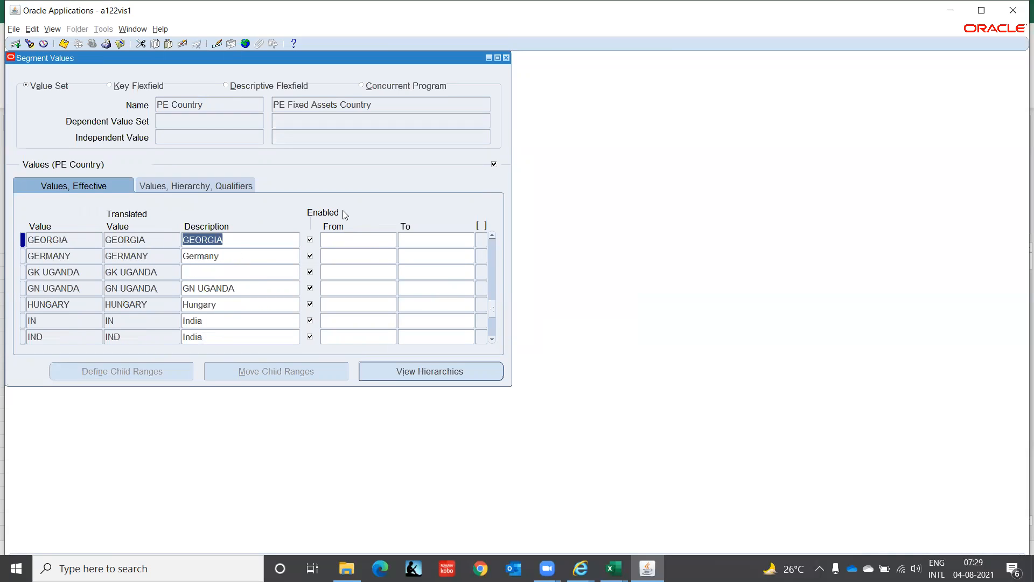
key(Page_Down)
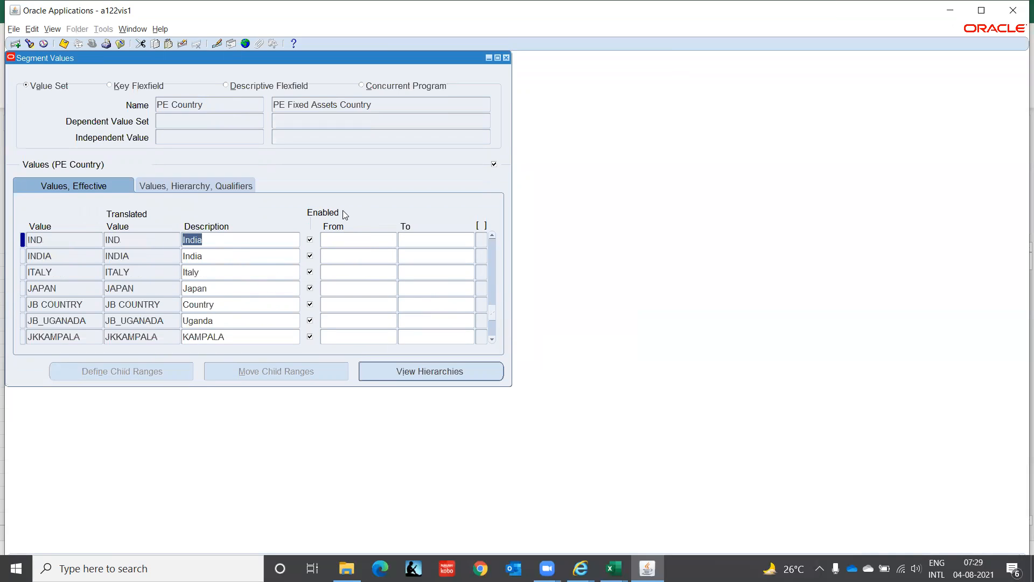
key(Page_Down)
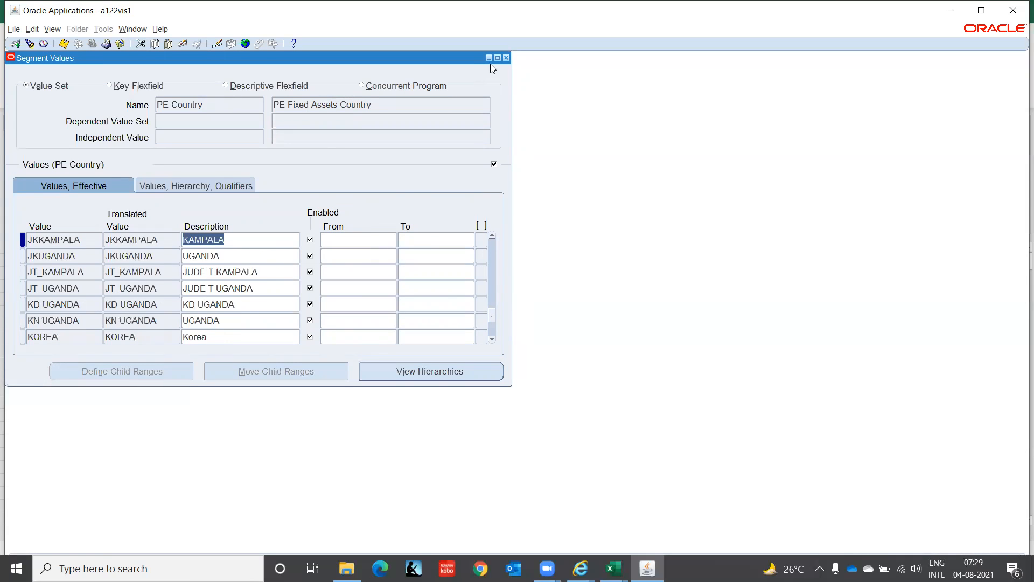
Step: Start a new segment value search and list the value sets whose names match PE%
click(212, 103)
click(30, 43)
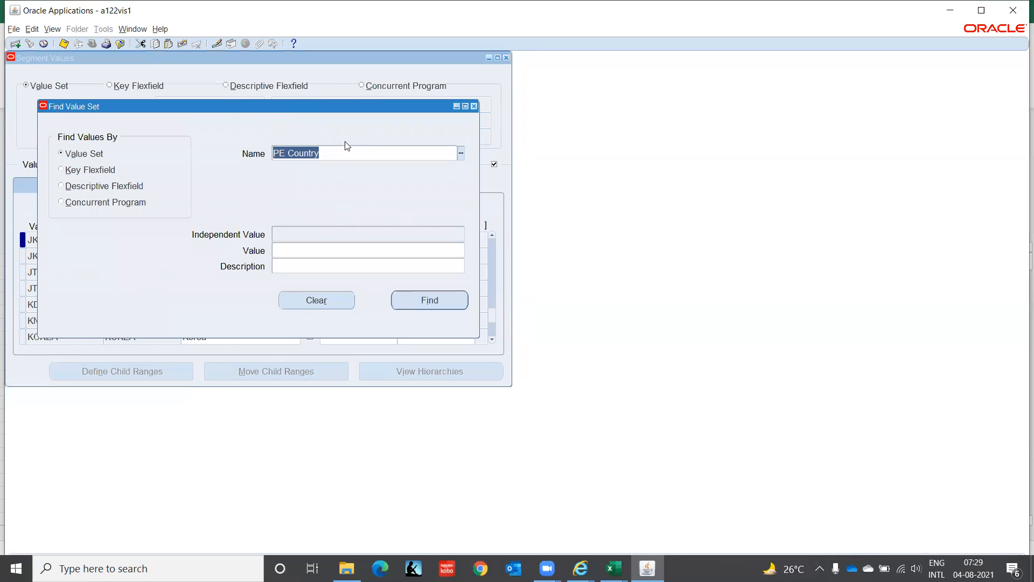
key(End)
text(PE%)
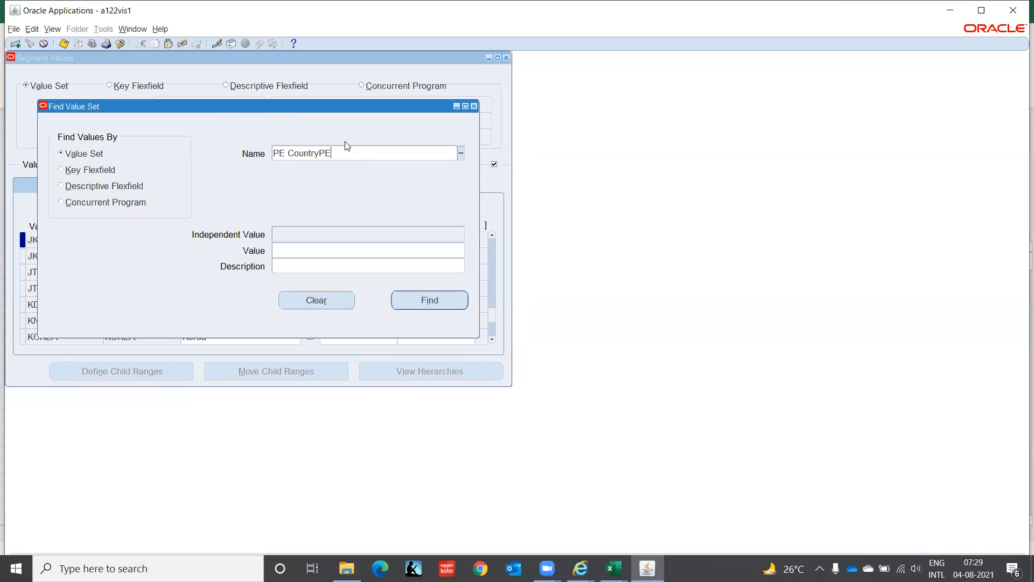
key(BackSpace)
key(BackSpace)
key(BackSpace)
key(BackSpace)
key(BackSpace)
key(BackSpace)
key(BackSpace)
key(BackSpace)
key(BackSpace)
key(BackSpace)
key(BackSpace)
key(BackSpace)
key(BackSpace)
text(PE%)
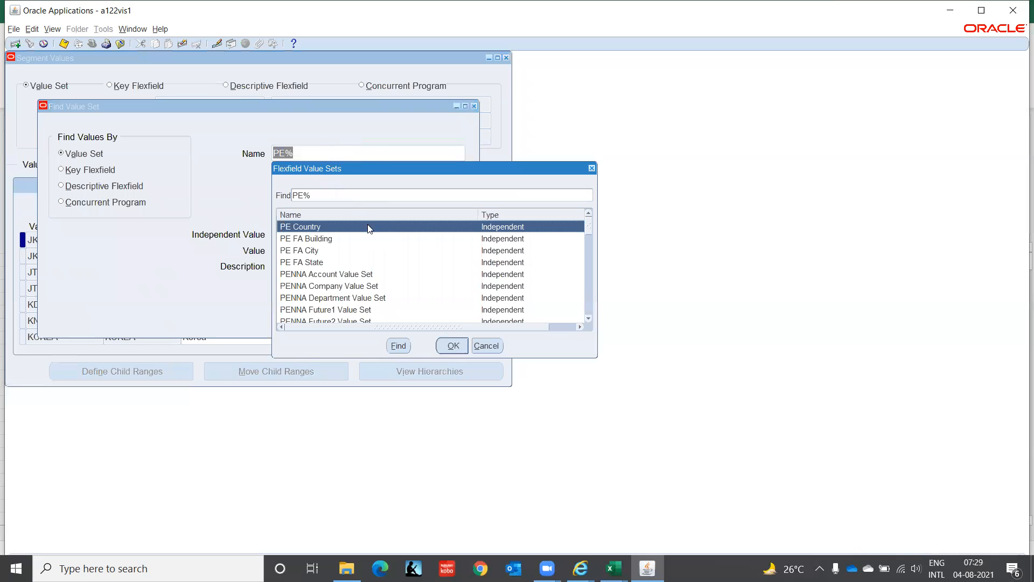
Step: Choose the PE FA Building value set from the listed value sets and find its segment values
click(324, 240)
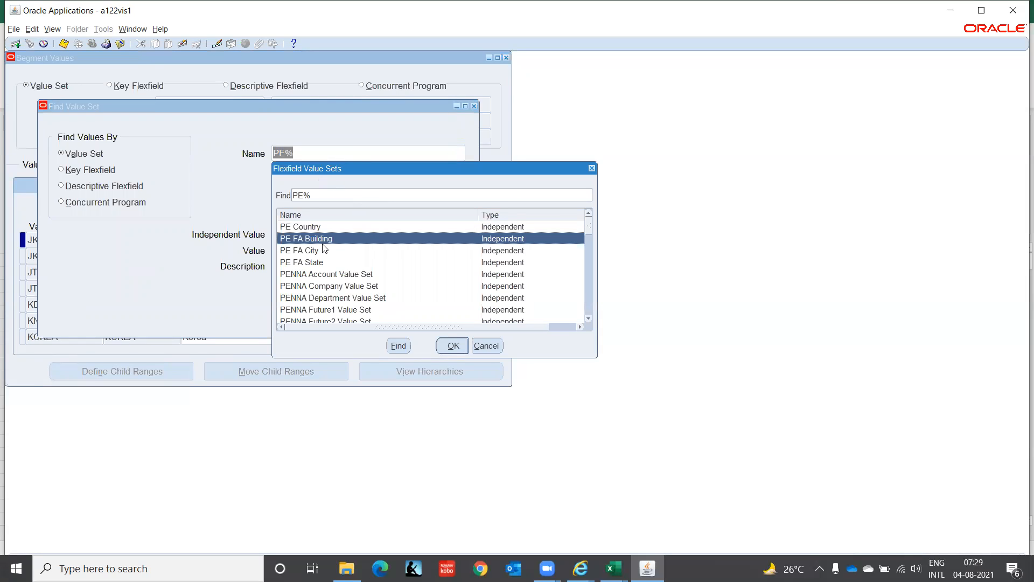
click(328, 253)
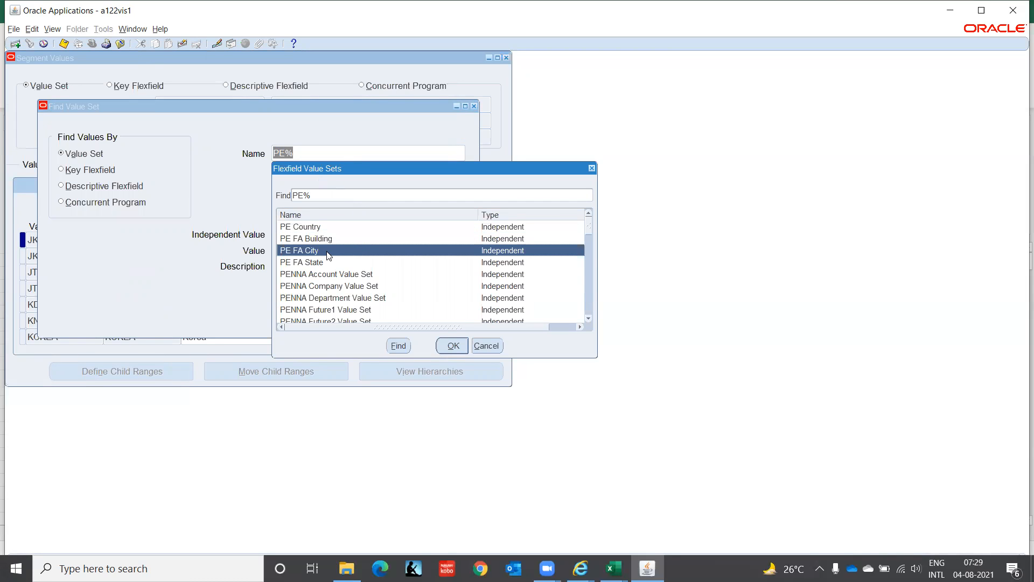
click(335, 264)
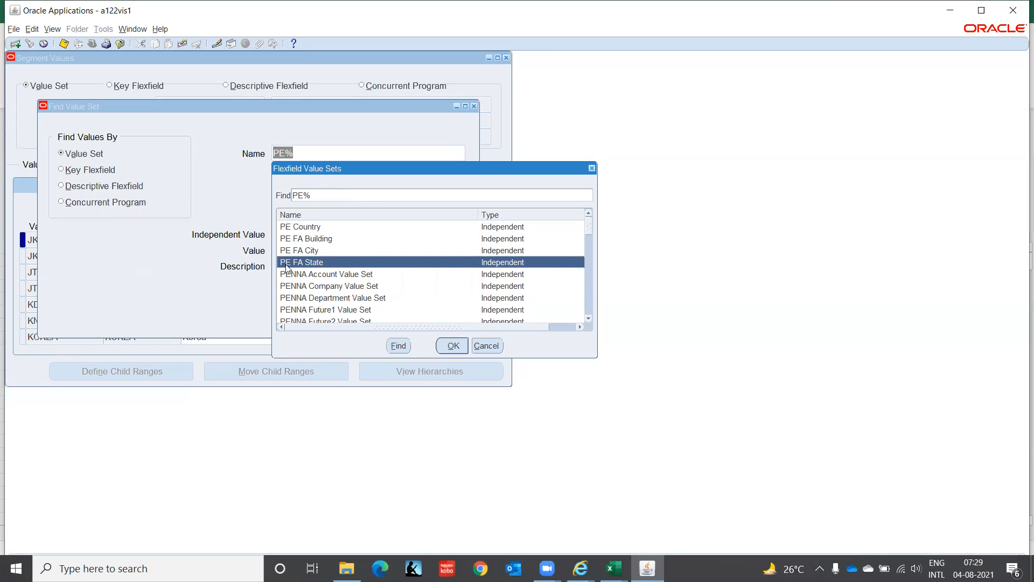
click(305, 243)
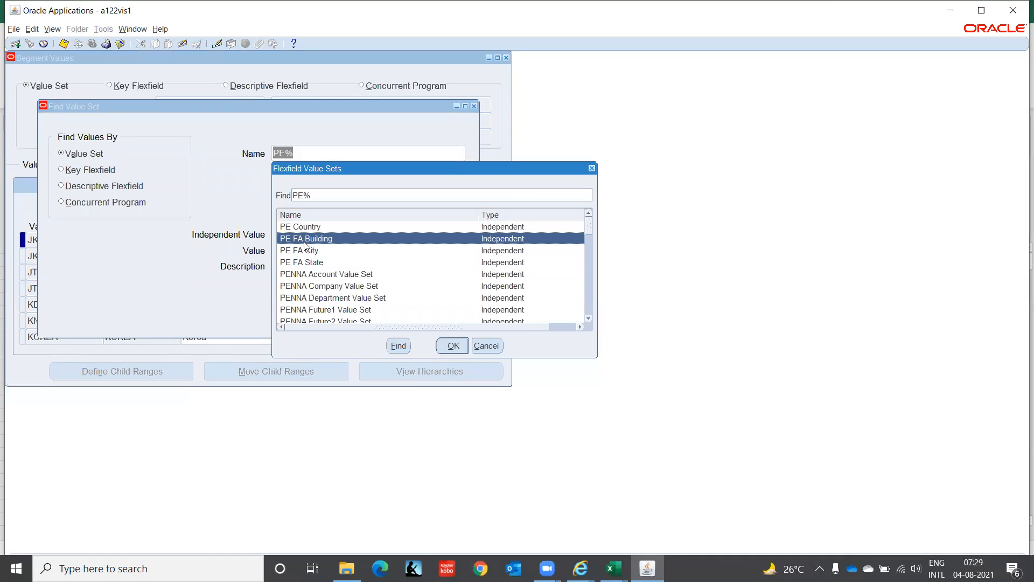
click(439, 345)
click(423, 300)
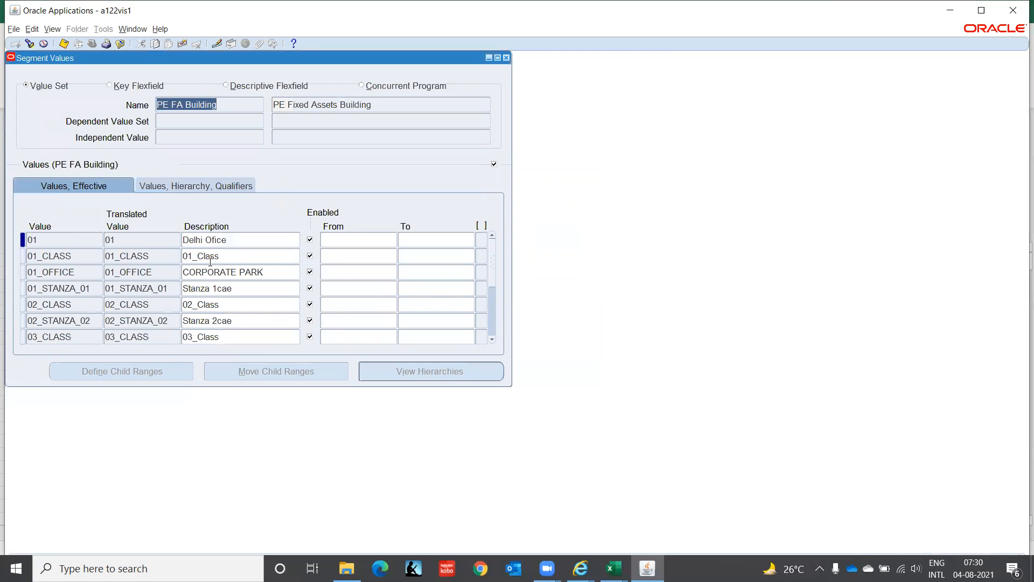
Step: Page through the PE FA Building segment values to examine the defined buildings and their descriptions, and close the form
click(245, 268)
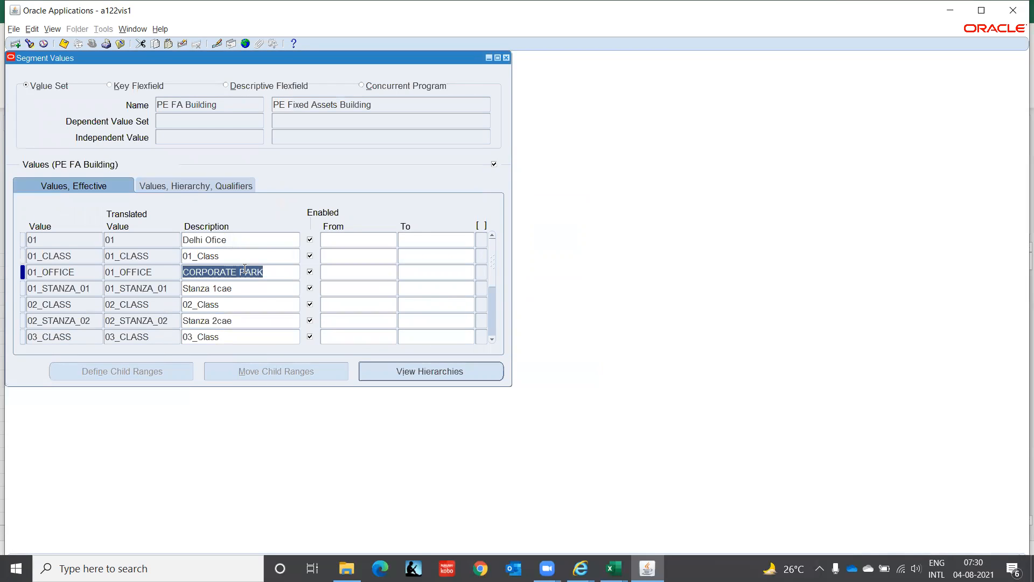
scroll(245, 269, down, 5)
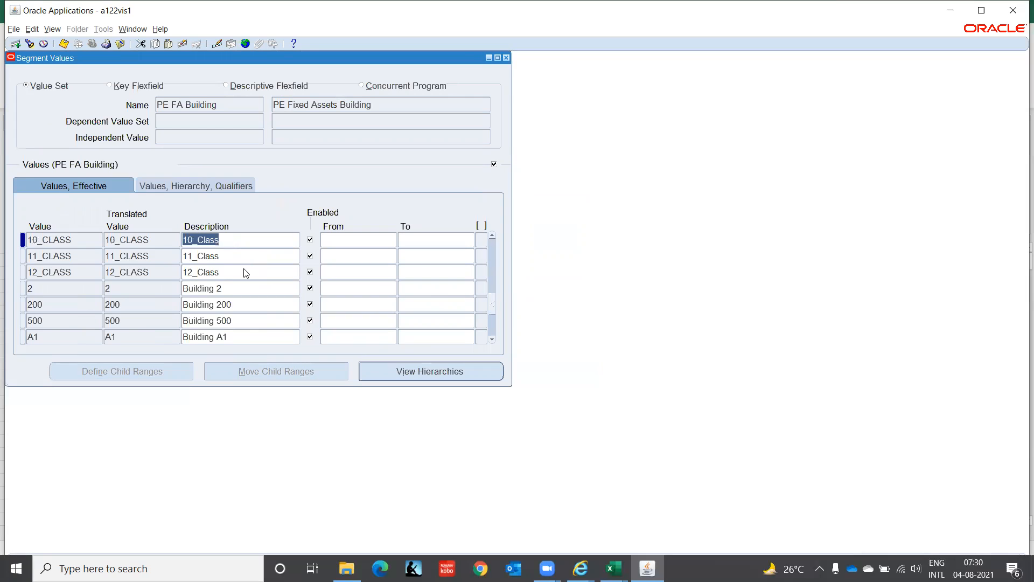
scroll(245, 272, down, 10)
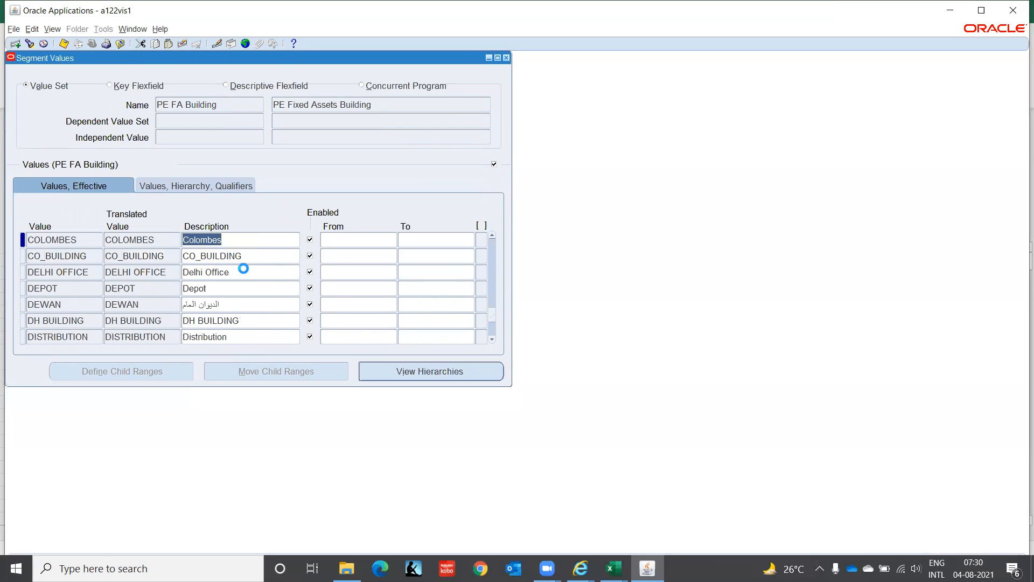
scroll(244, 268, down, 3)
scroll(245, 272, down, 6)
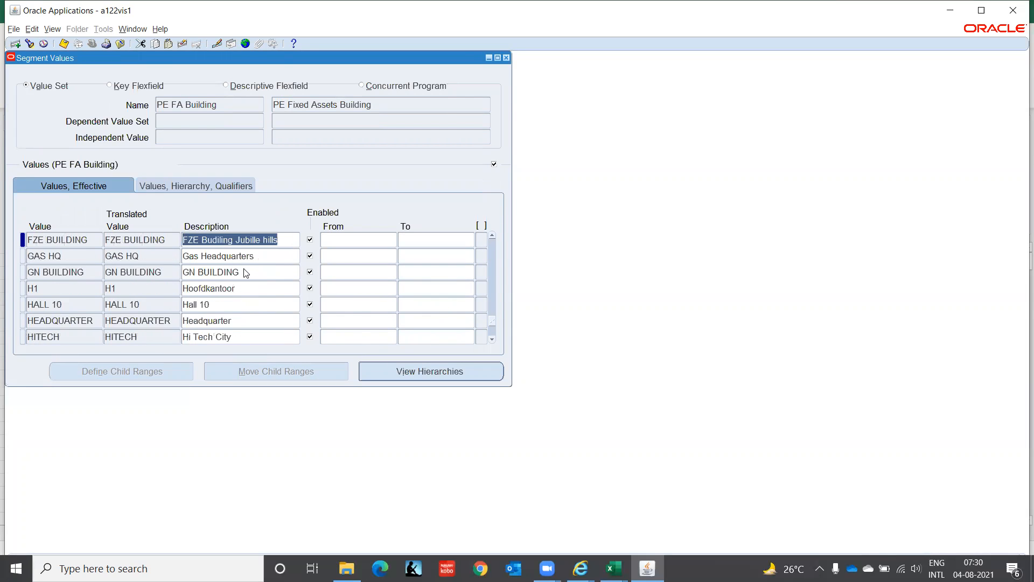
scroll(245, 272, down, 4)
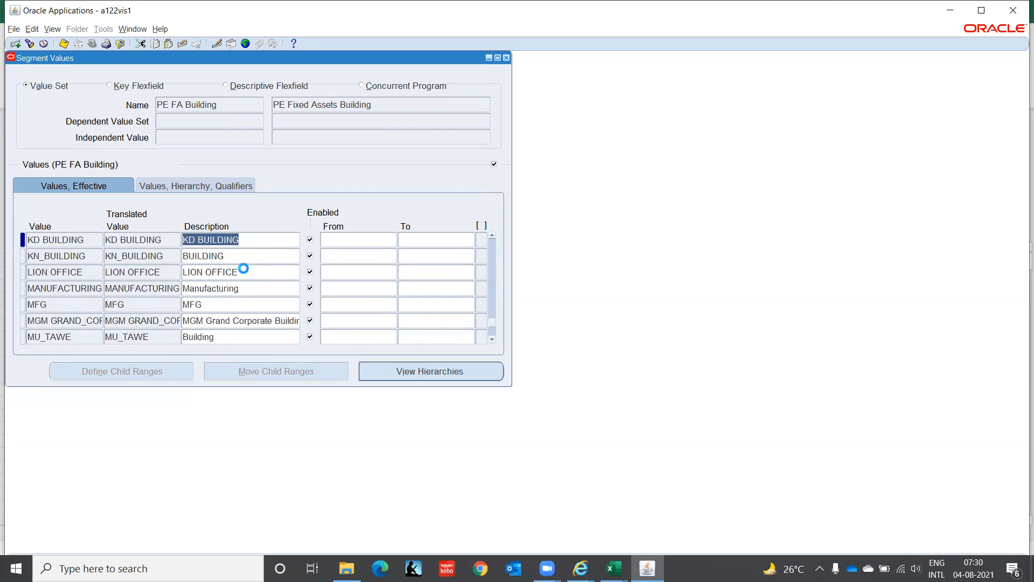
scroll(244, 268, down, 2)
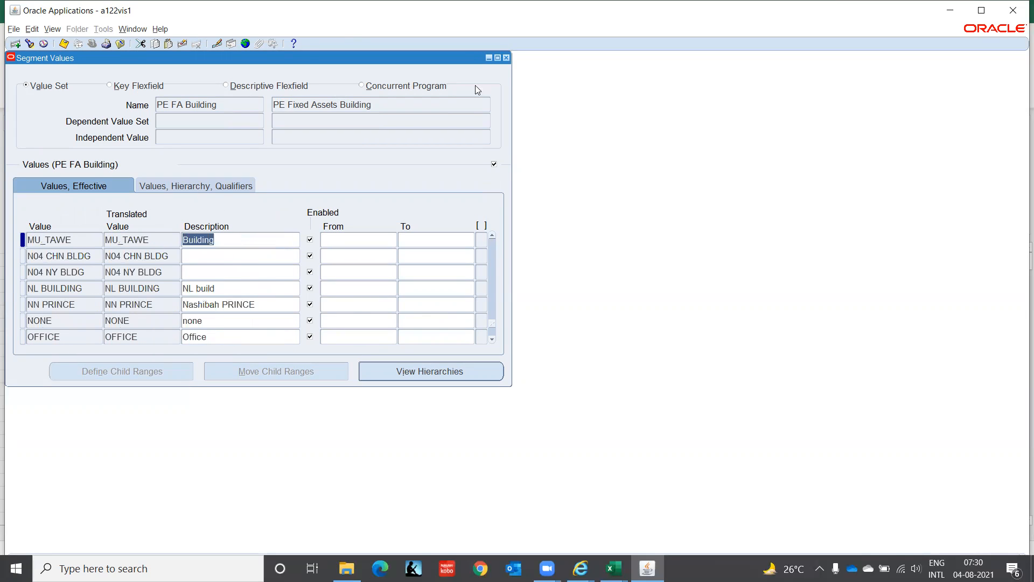
click(506, 57)
Step: Open the key flexfield Segments function and query the Assets application for flexfield titles matching Locat%
double_click(99, 247)
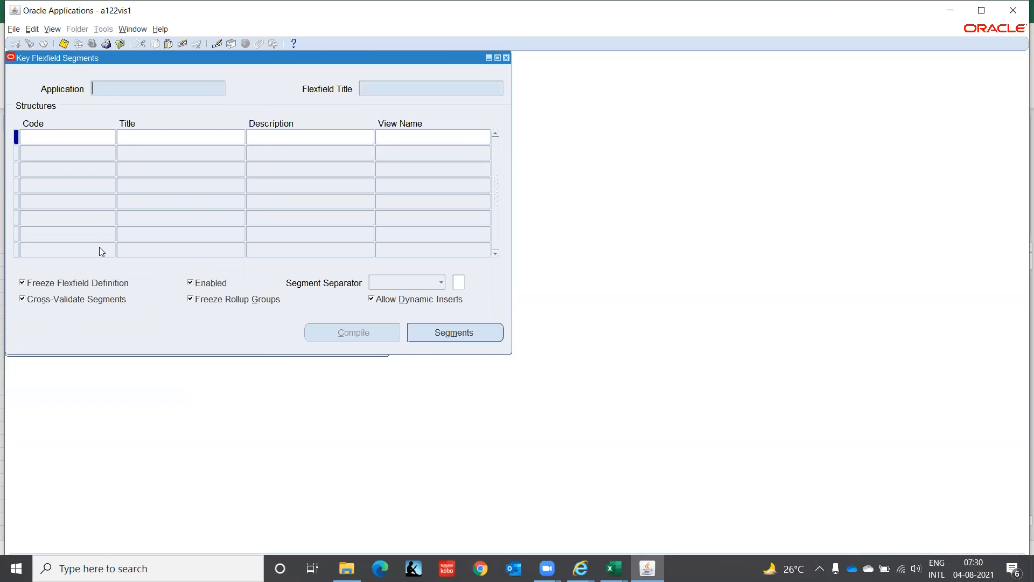
text(Asses)
key(BackSpace)
text(ts)
key(Tab)
text(Locat%)
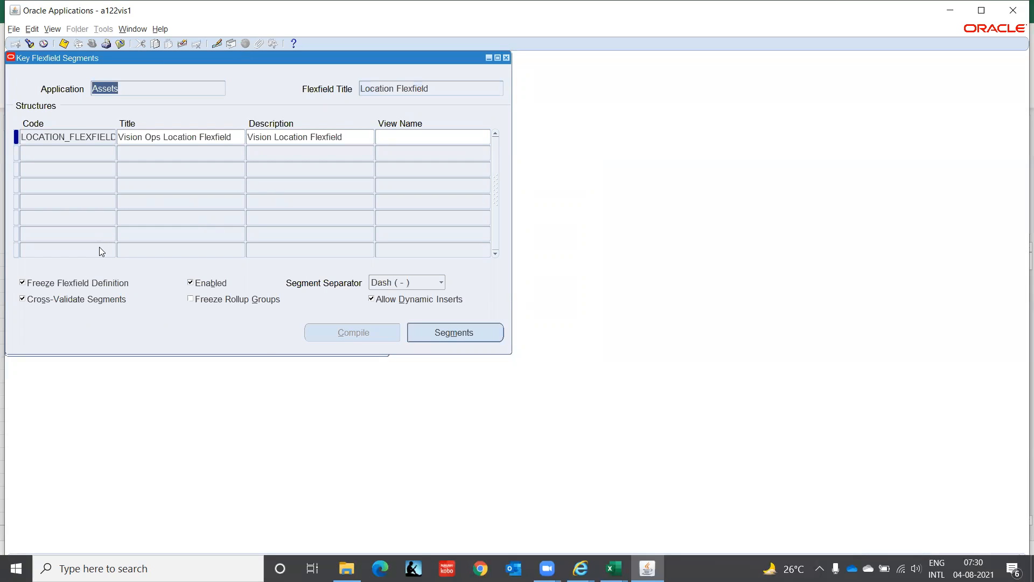
Step: View the Vision Ops Location Flexfield's segments summary to examine its segments and value sets, and close the summary
click(78, 137)
key(Tab)
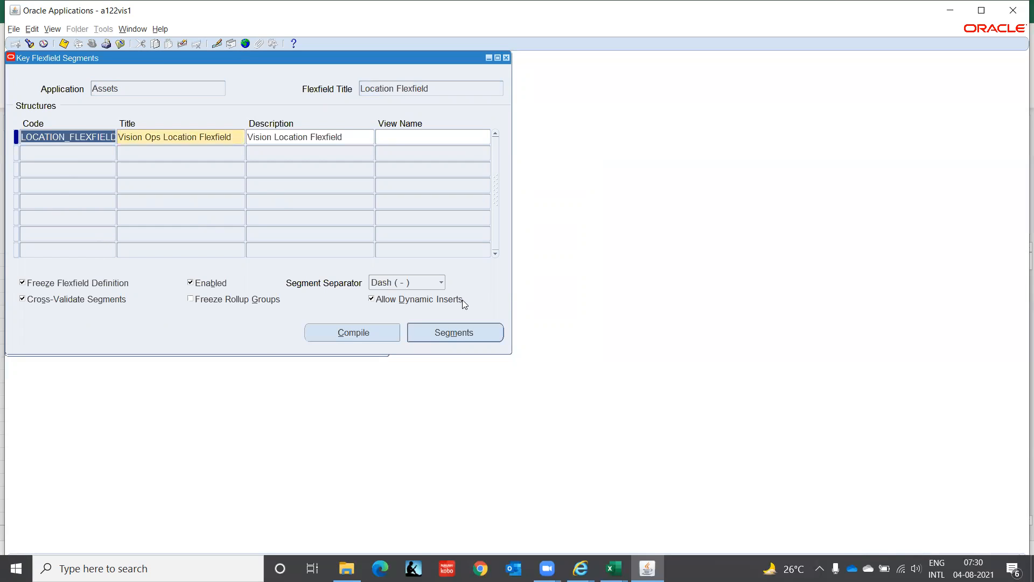
click(486, 333)
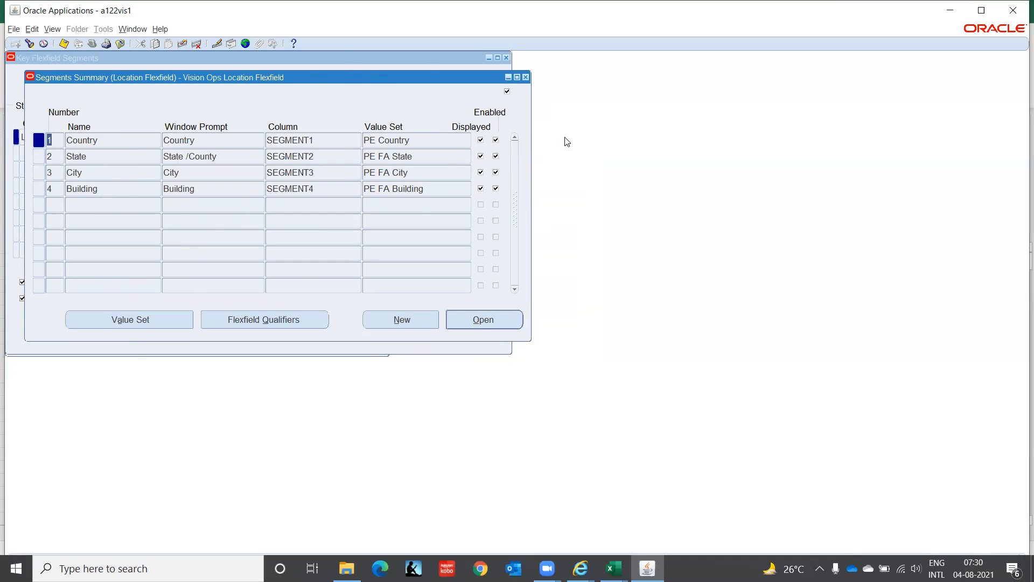
click(525, 77)
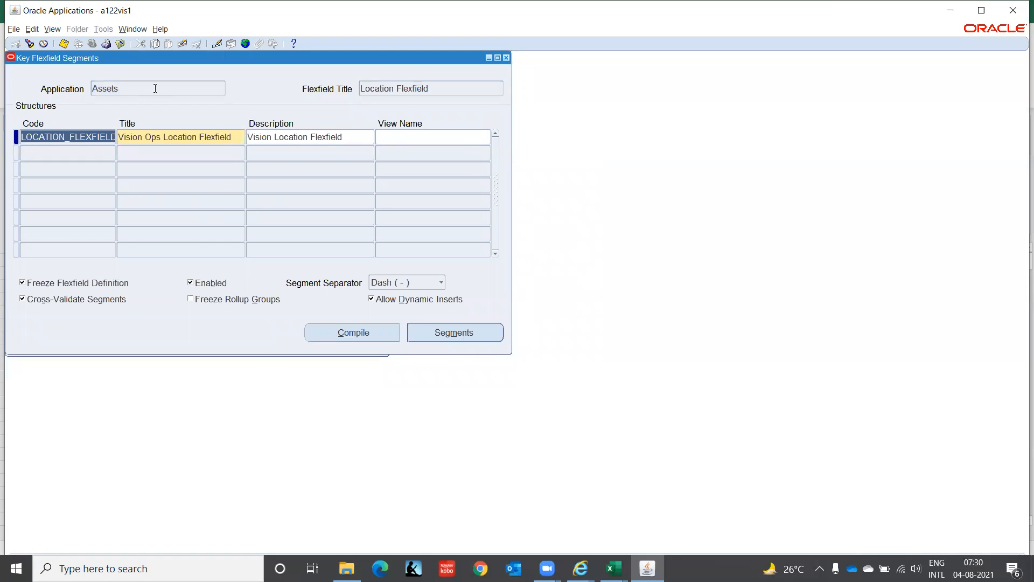
Step: Start a new query in the Assets application and find flexfield titles matching Asset%
click(173, 90)
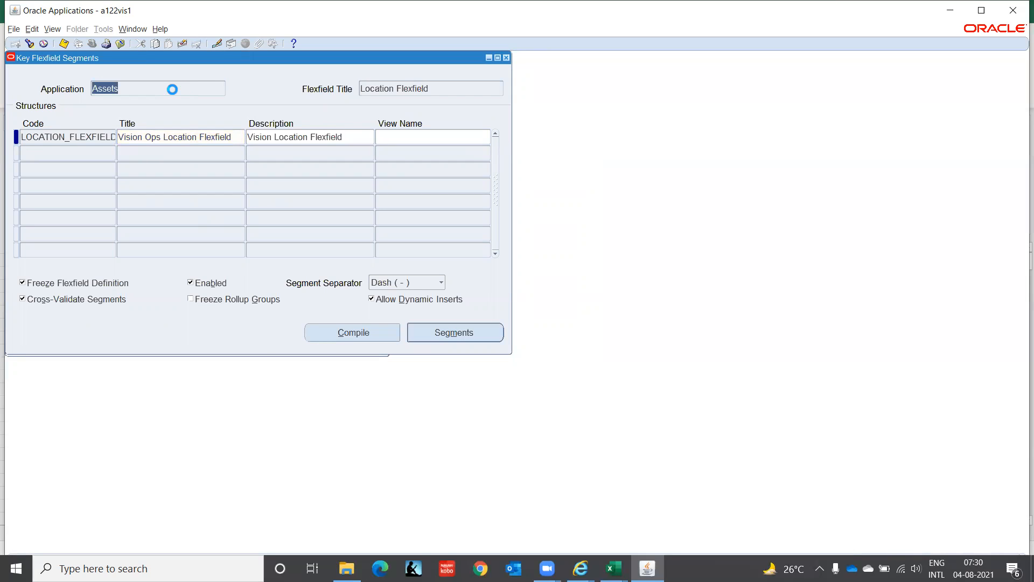
key(F11)
key(F11)
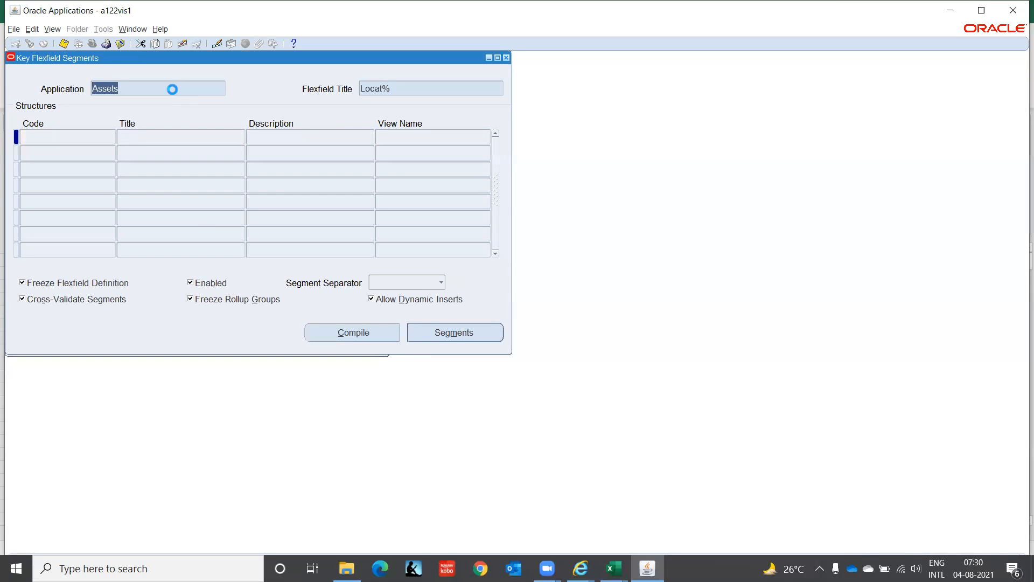
key(Tab)
text(Ass)
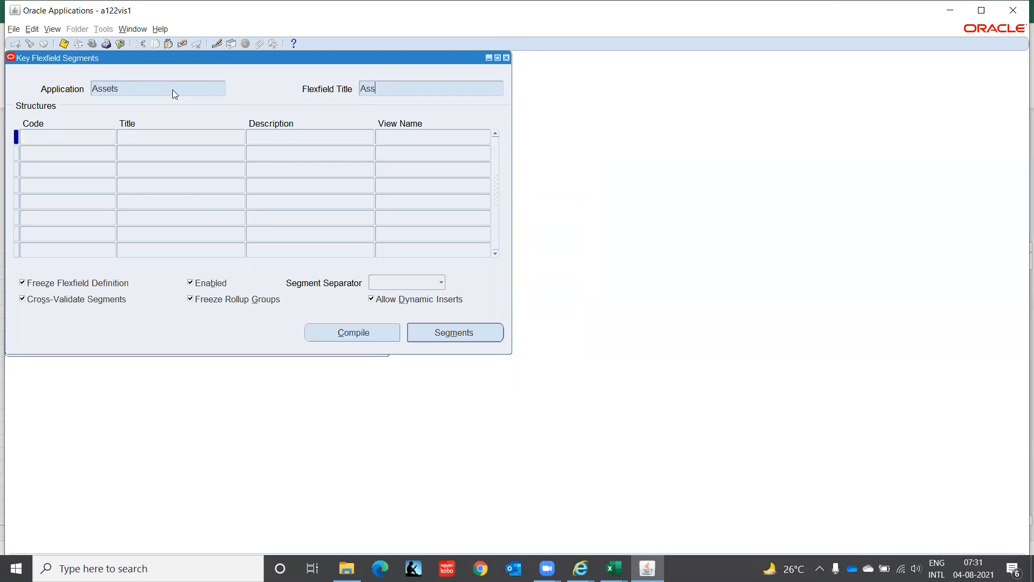
text(et%)
key(ctrl+F11)
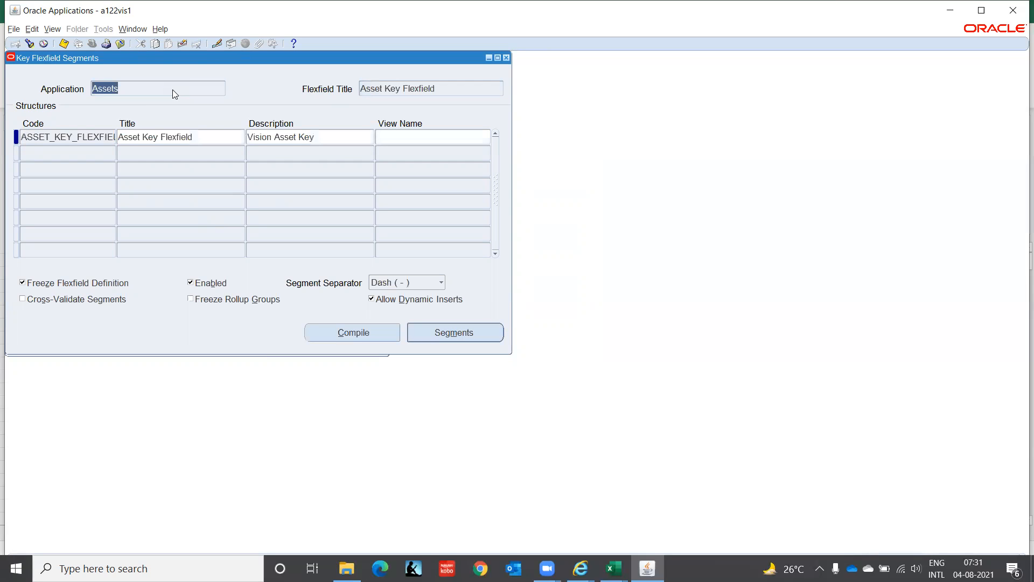
Step: View the Asset Key Flexfield's segments, copy the Asset Key segment's value set name, and close the segment forms
click(98, 136)
click(441, 338)
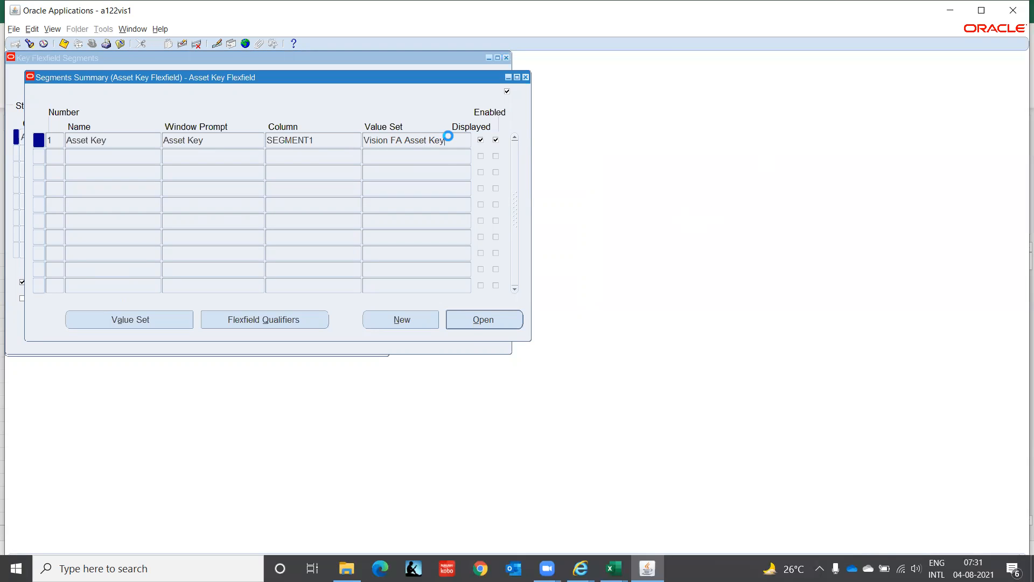
click(468, 141)
key(ctrl+c)
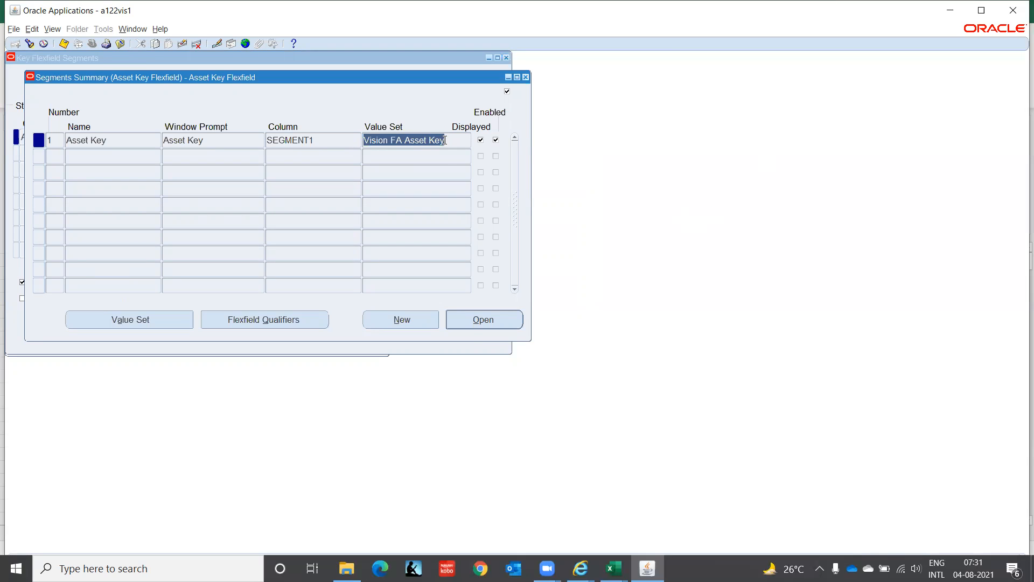
click(525, 77)
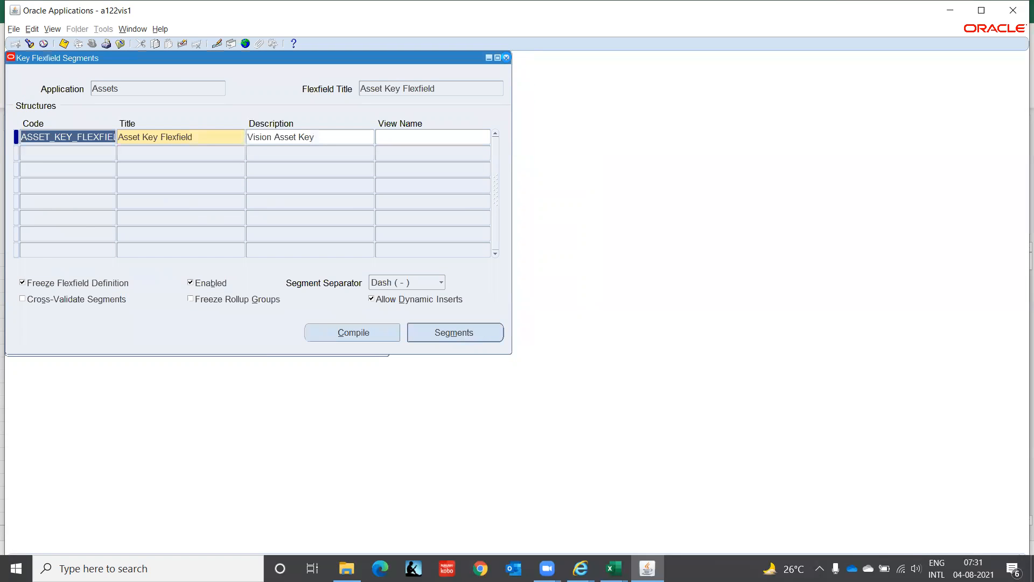
click(506, 58)
Step: Open the key flexfield Values function and find the segment values by the value set Vision FA Asset Key
click(104, 267)
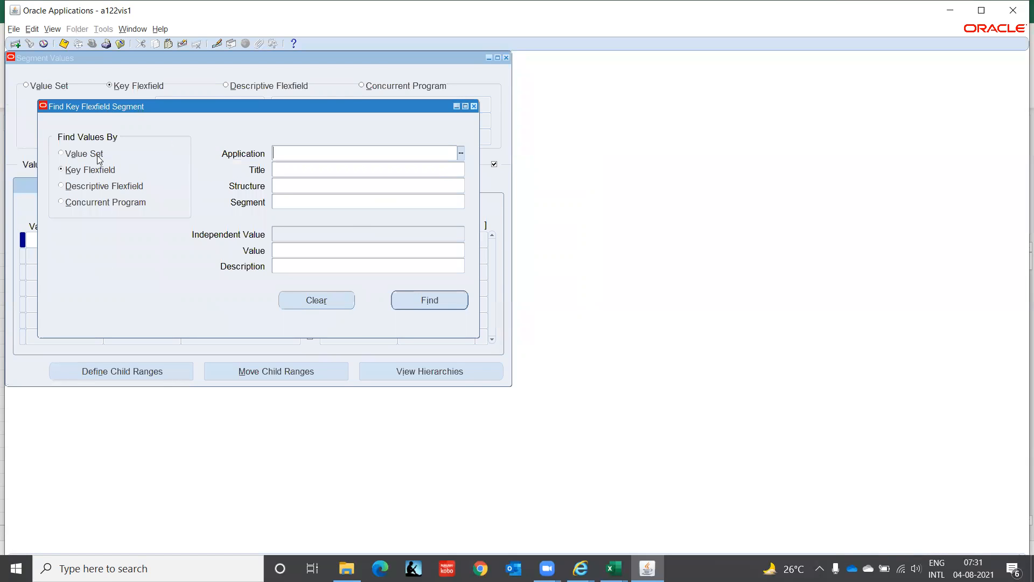
click(97, 155)
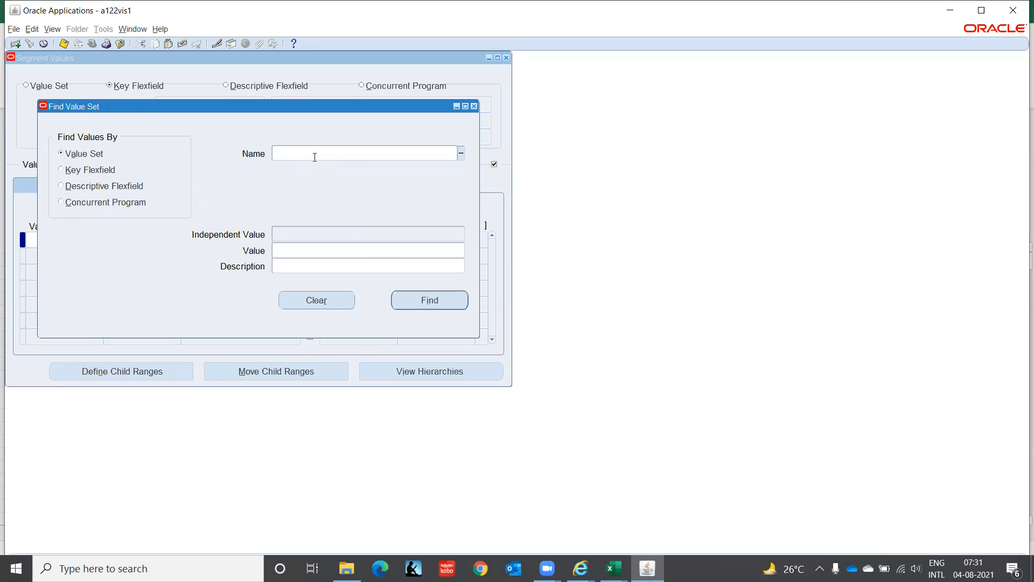
key(ctrl+v)
key(Return)
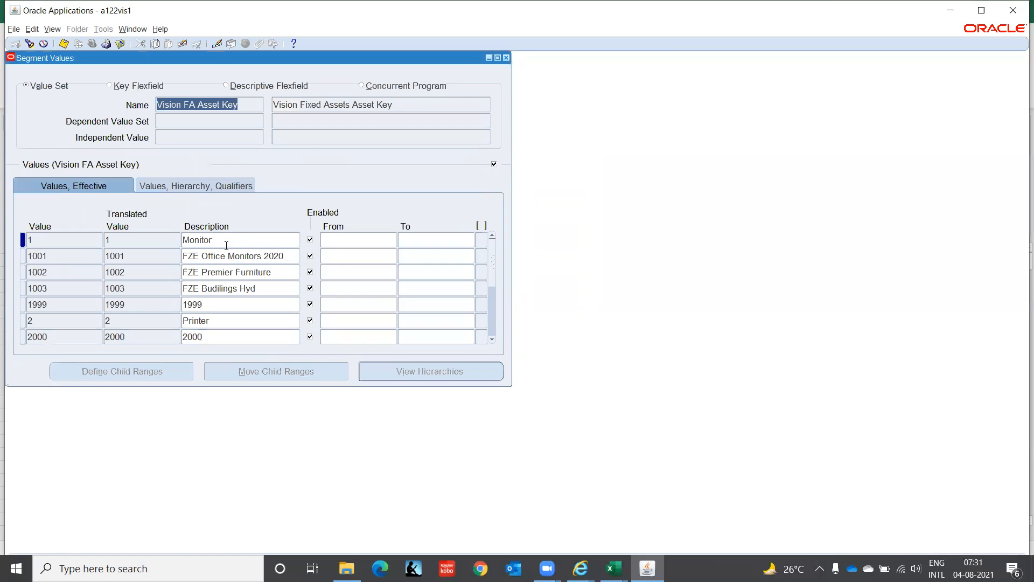
Step: Page through the Vision FA Asset Key segment values to examine the defined asset keys and descriptions, and close the form
click(248, 282)
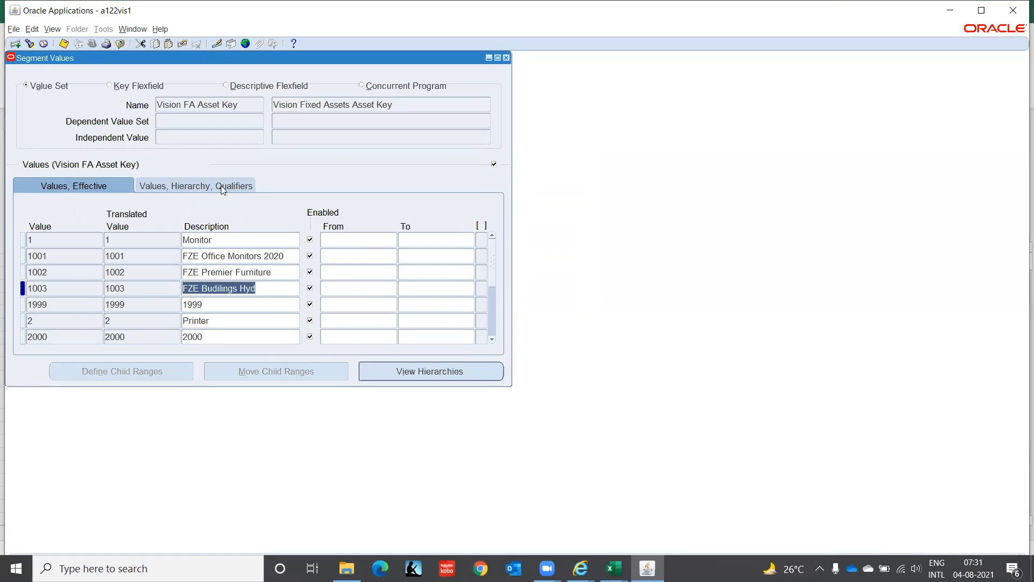
key(Page_Down)
key(Page_Down)
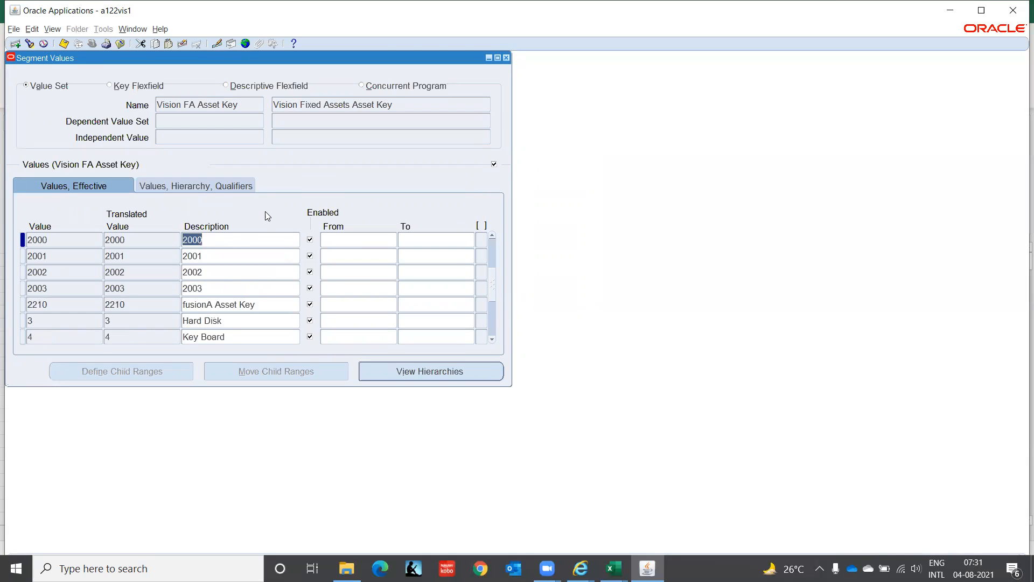
key(Page_Down)
key(Page_Down)
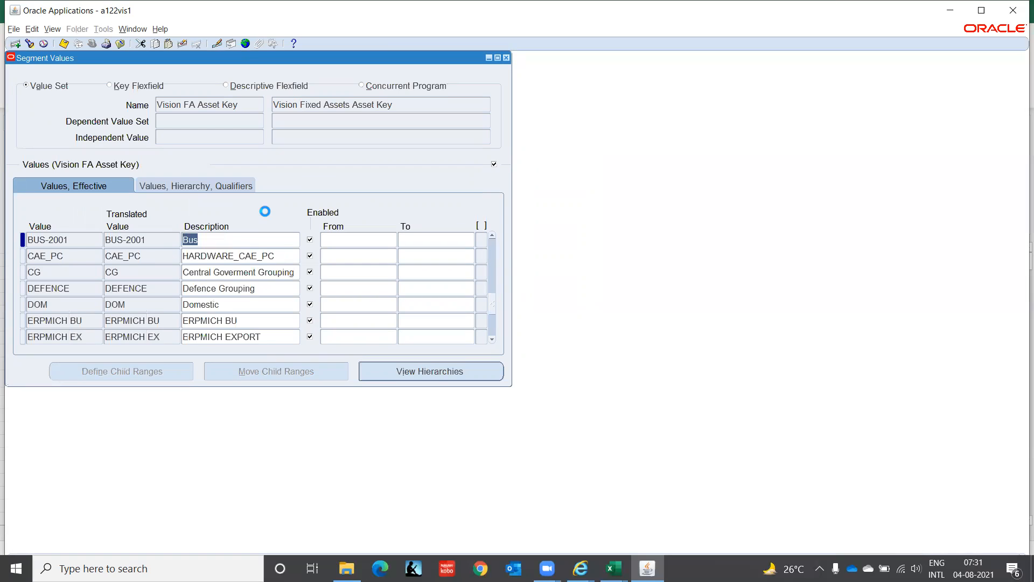
key(Page_Down)
key(Page_Down)
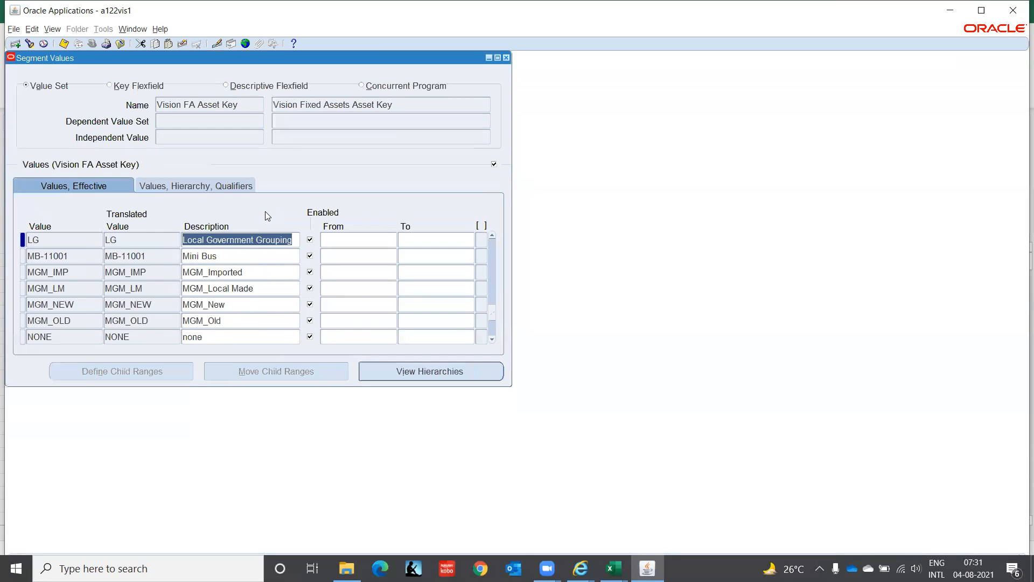
key(Page_Down)
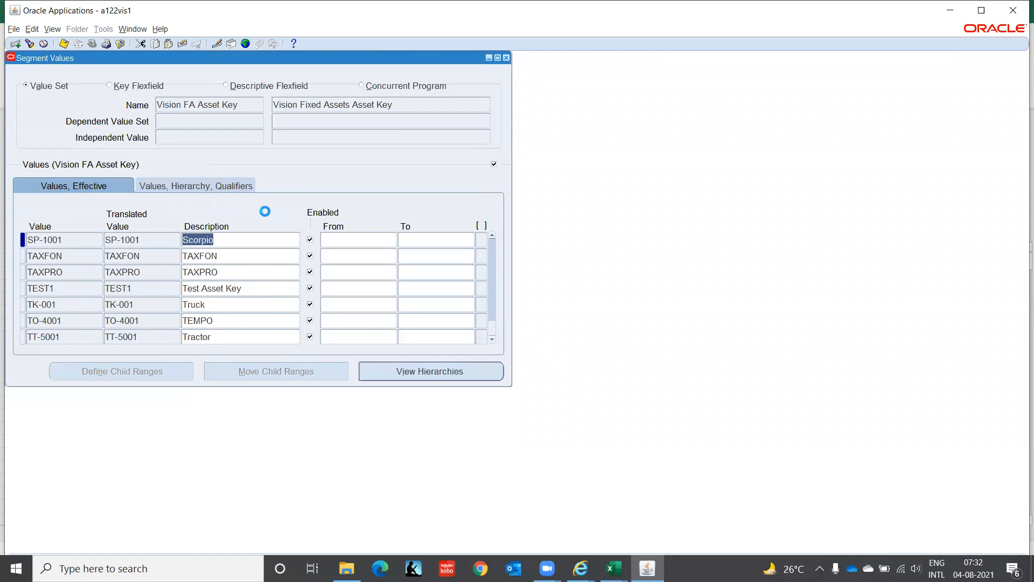
key(Page_Down)
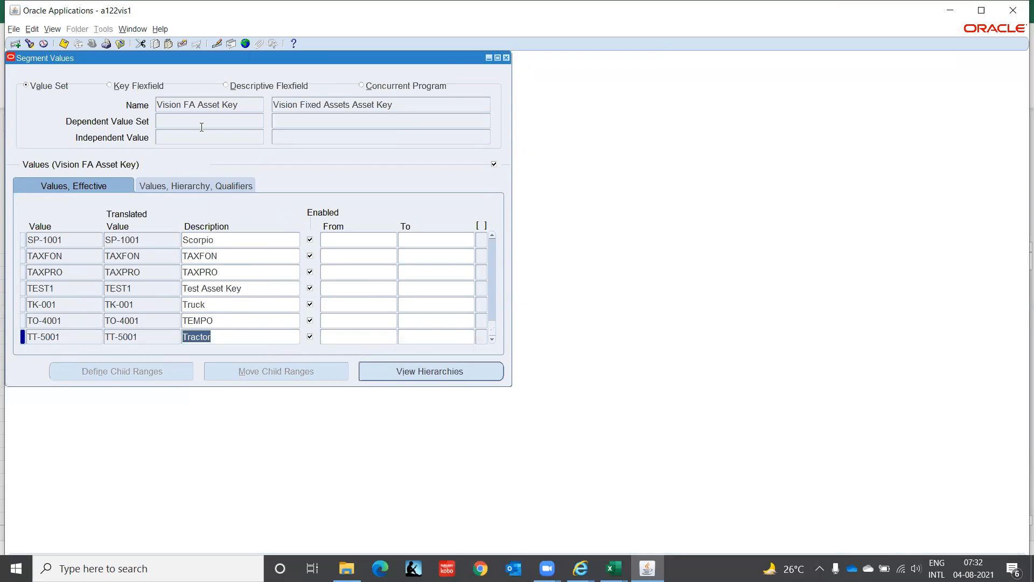
click(506, 57)
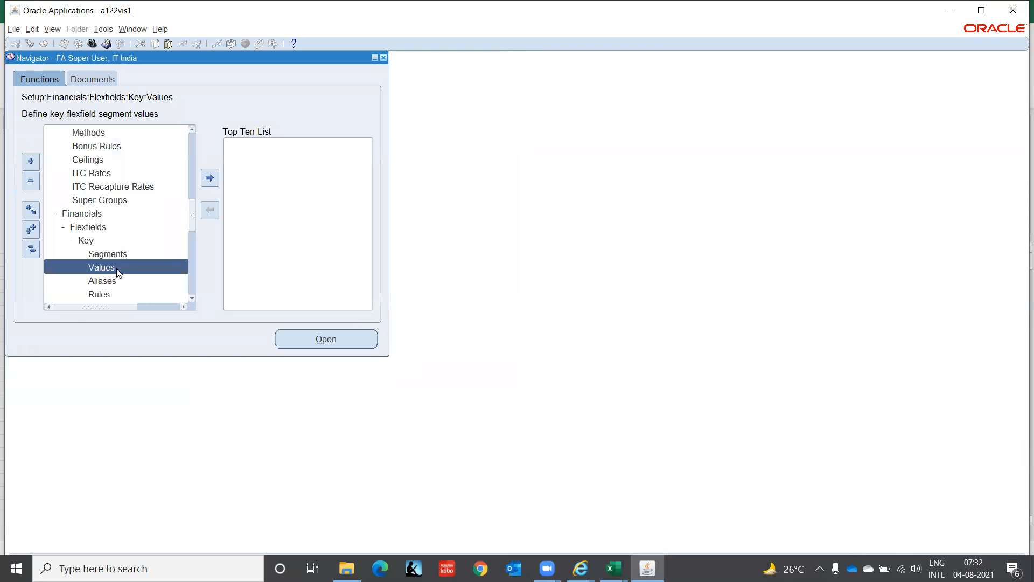
Step: Open the key flexfield Segments function, query applications matching Asse%, and move to the Category Flexfield record
click(111, 253)
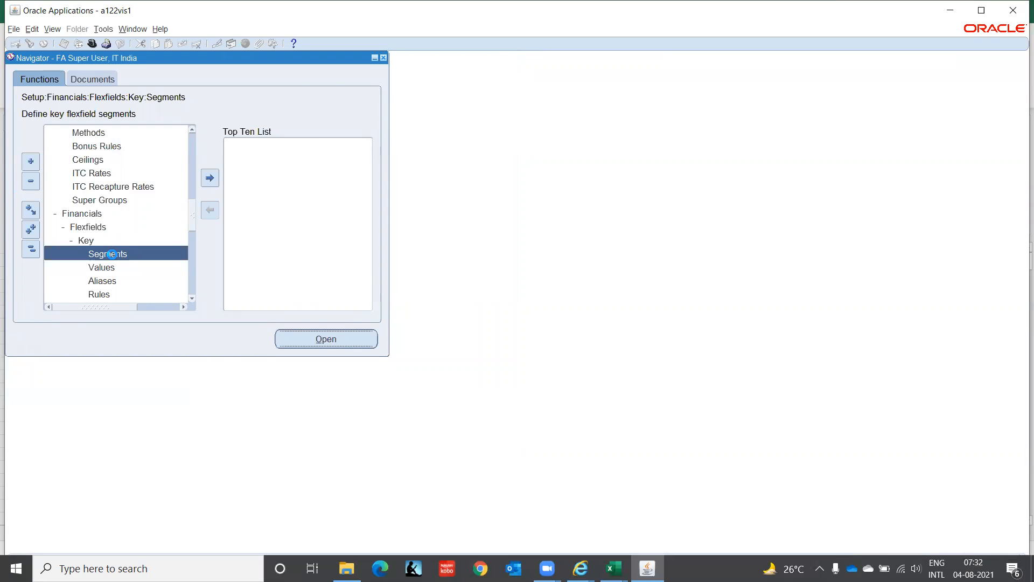
double_click(112, 253)
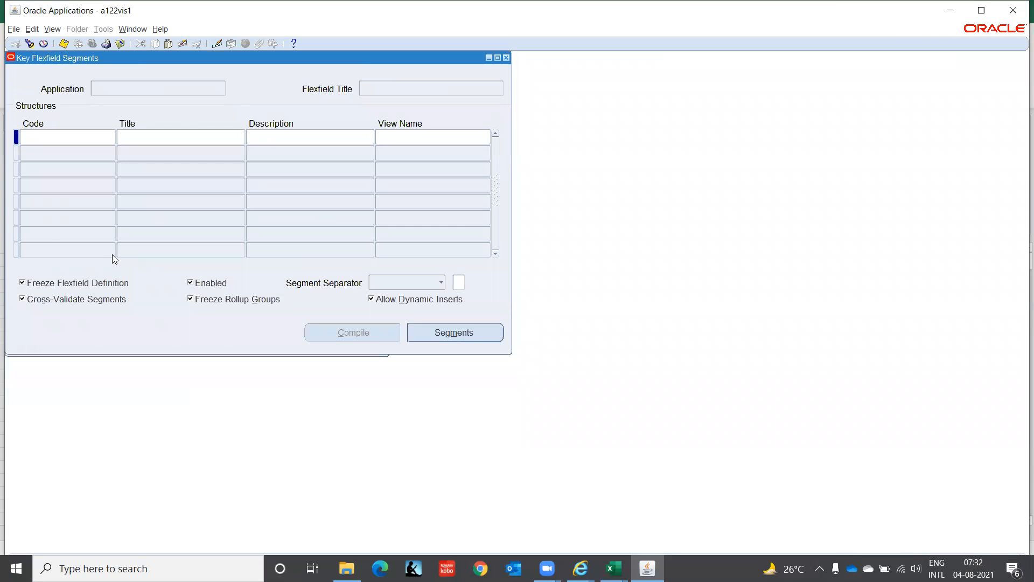
text(Asse%)
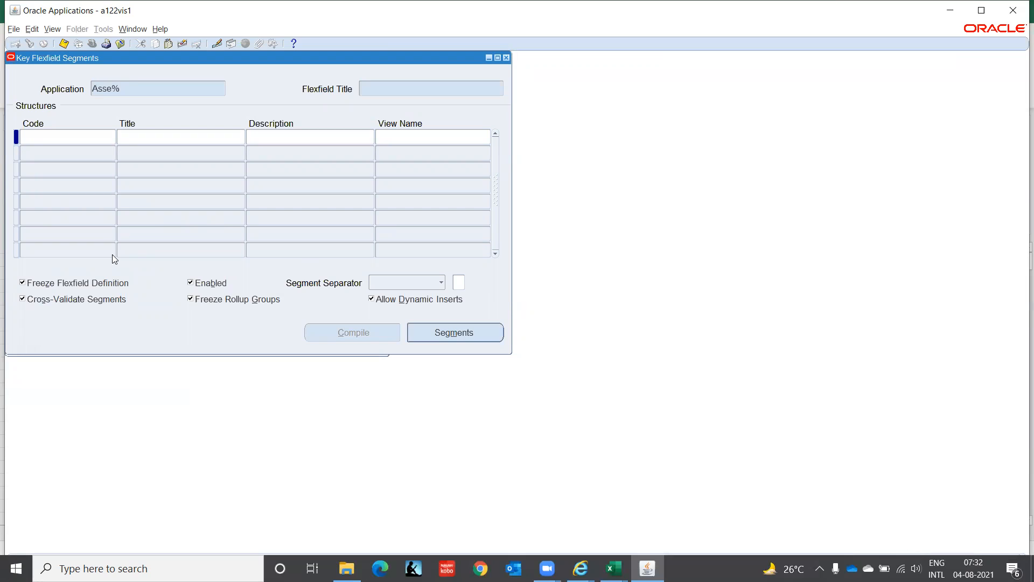
key(ctrl+F11)
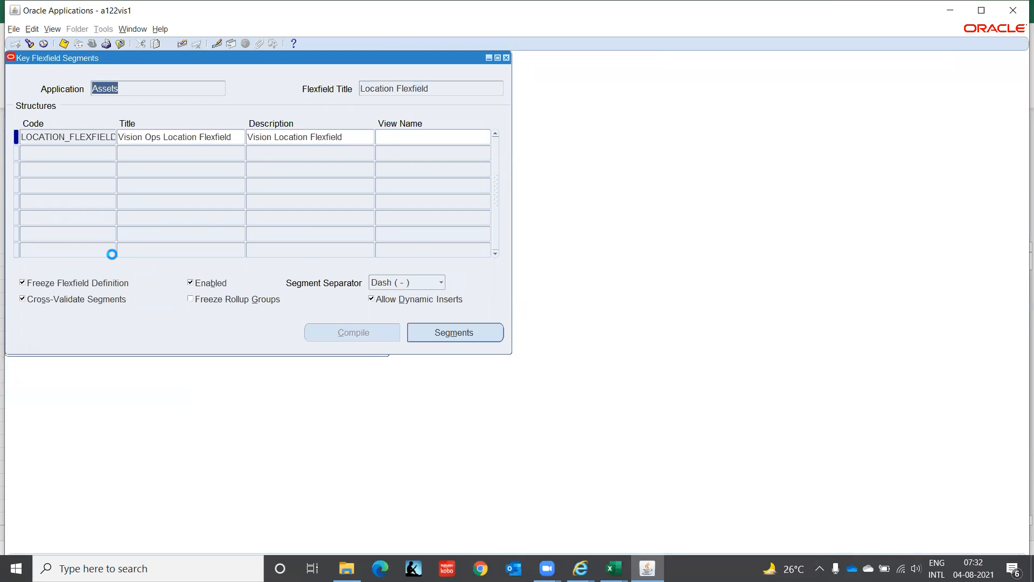
key(Down)
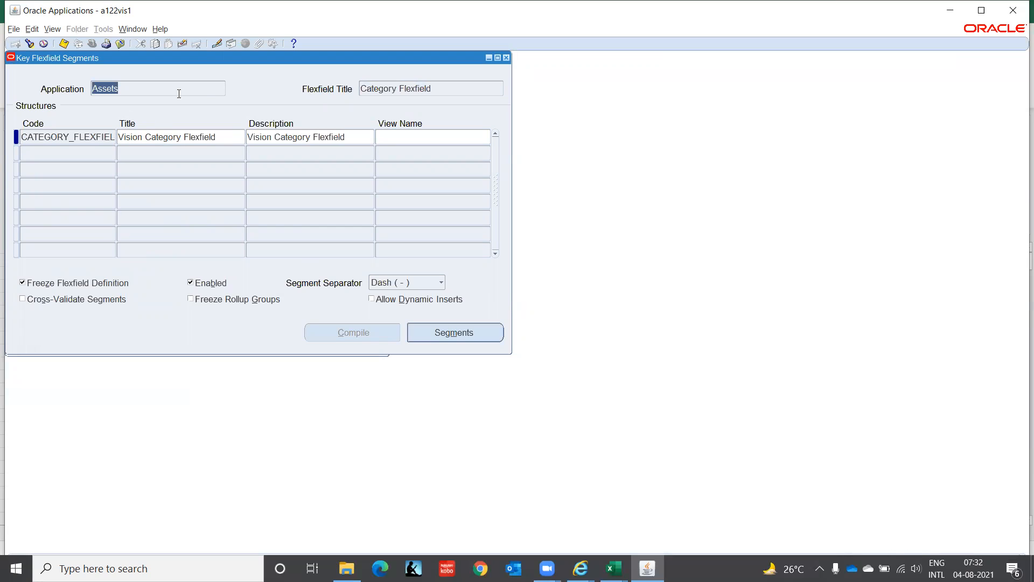
Step: View the Category Flexfield's segments, copy the Major Category segment's value set name, and close the segment forms
click(97, 136)
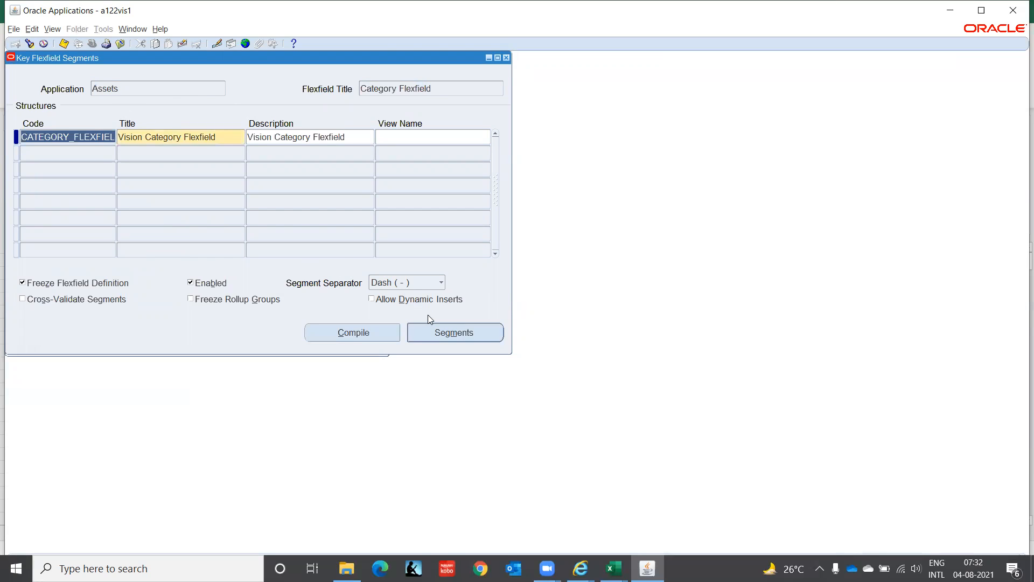
click(443, 338)
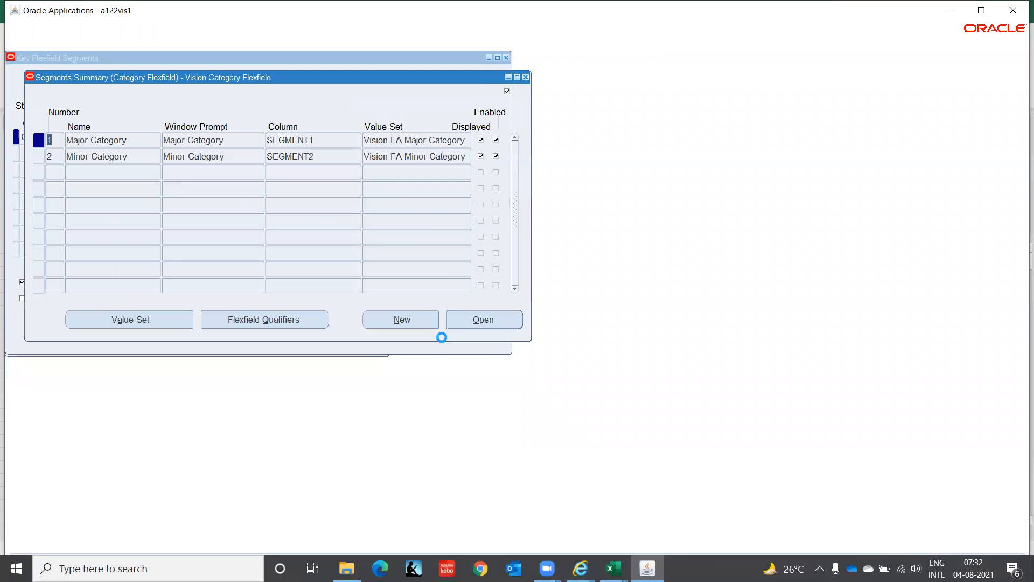
click(130, 162)
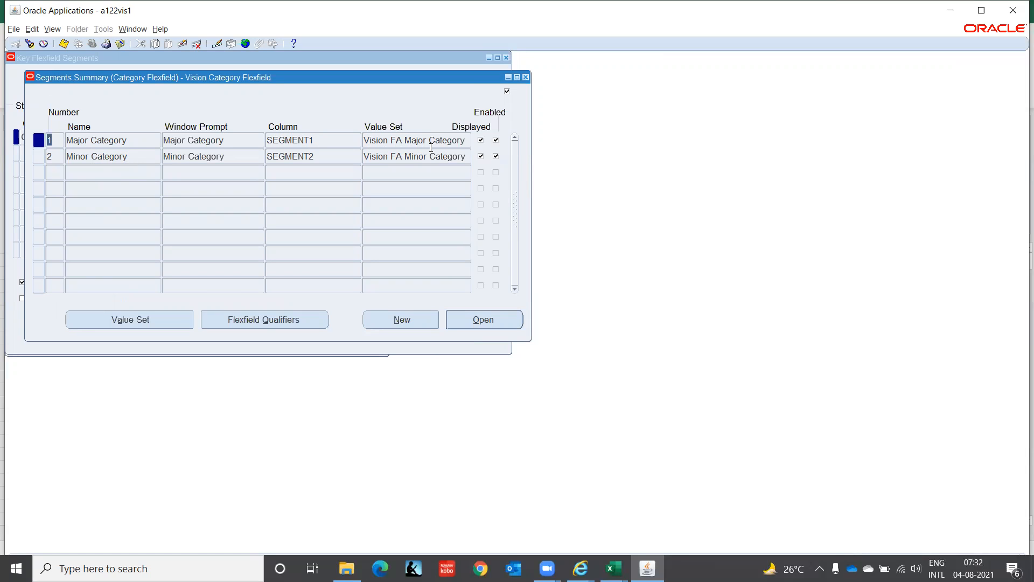
click(448, 142)
key(ctrl+c)
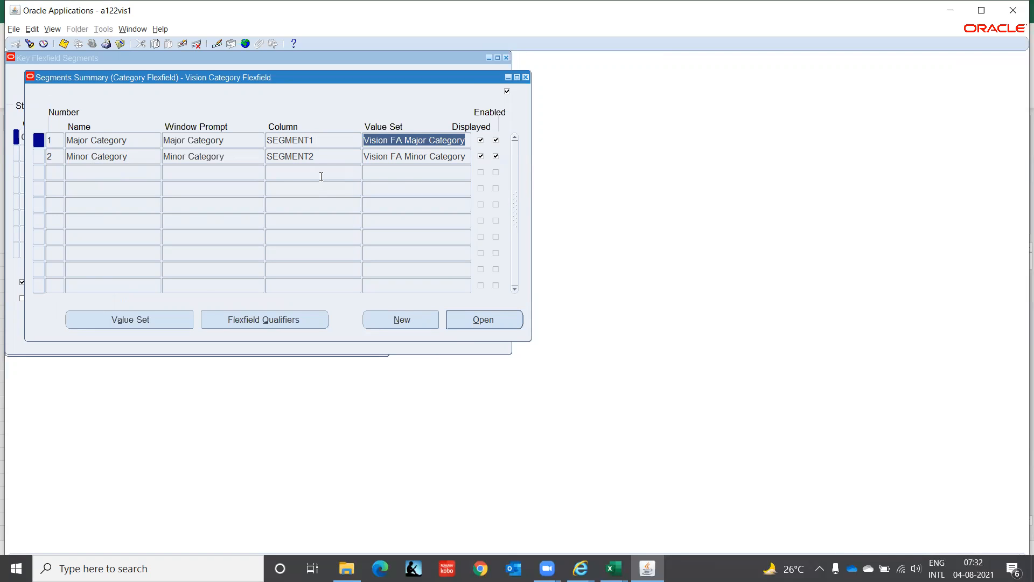
click(526, 77)
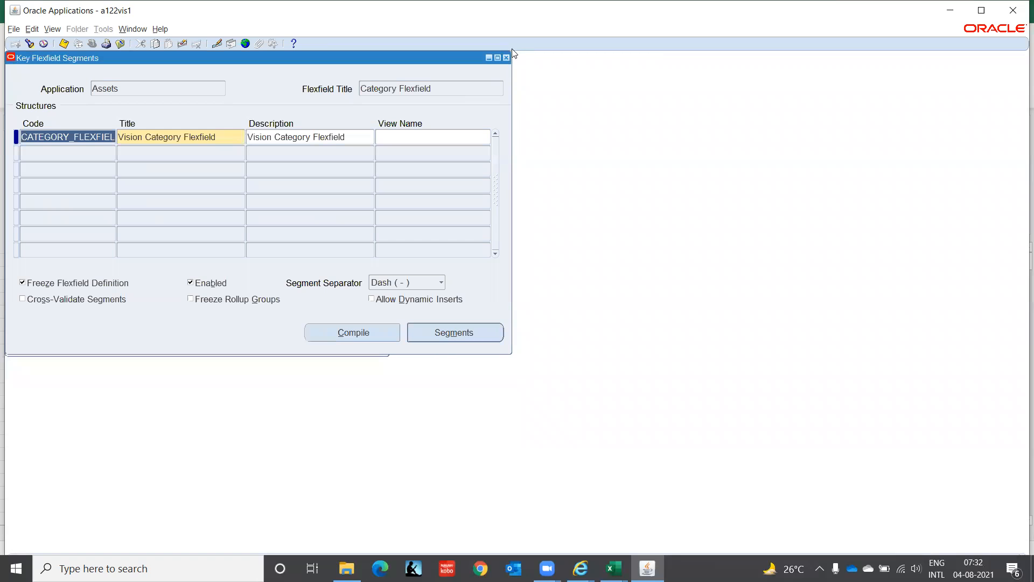
click(505, 58)
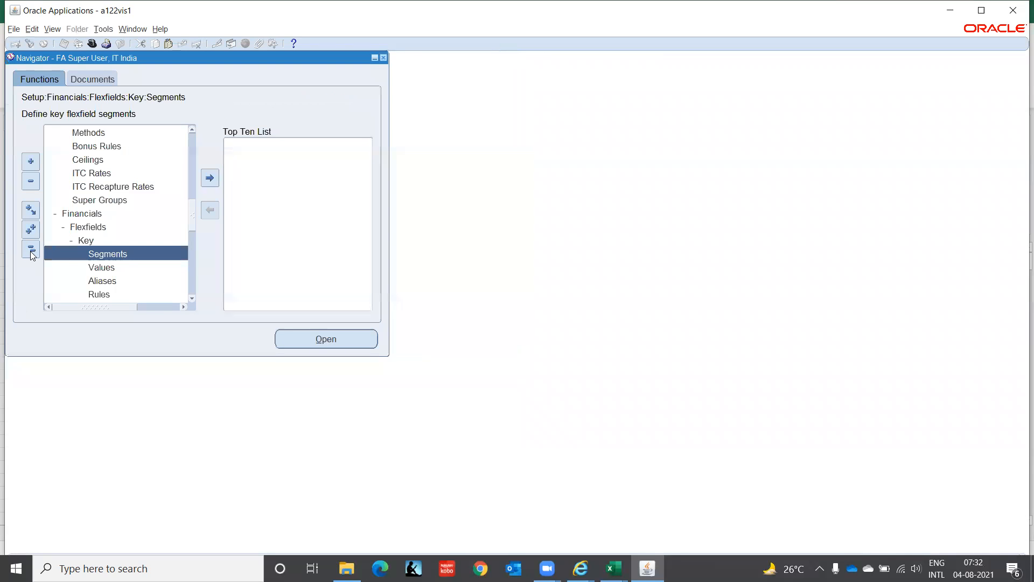
Step: Open the key flexfield Values function and find the segment values by the value set Vision FA Major Category
click(106, 267)
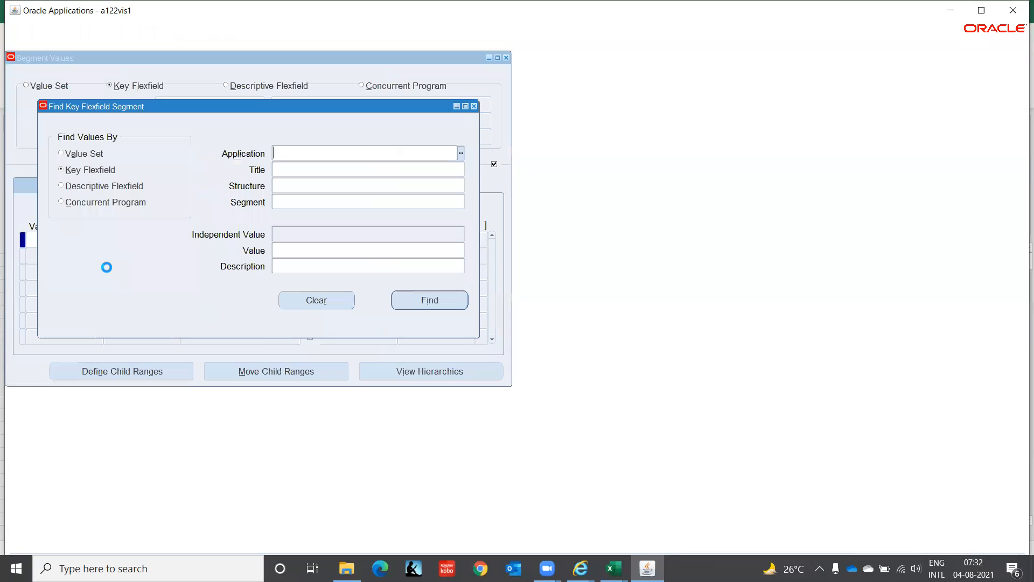
click(84, 155)
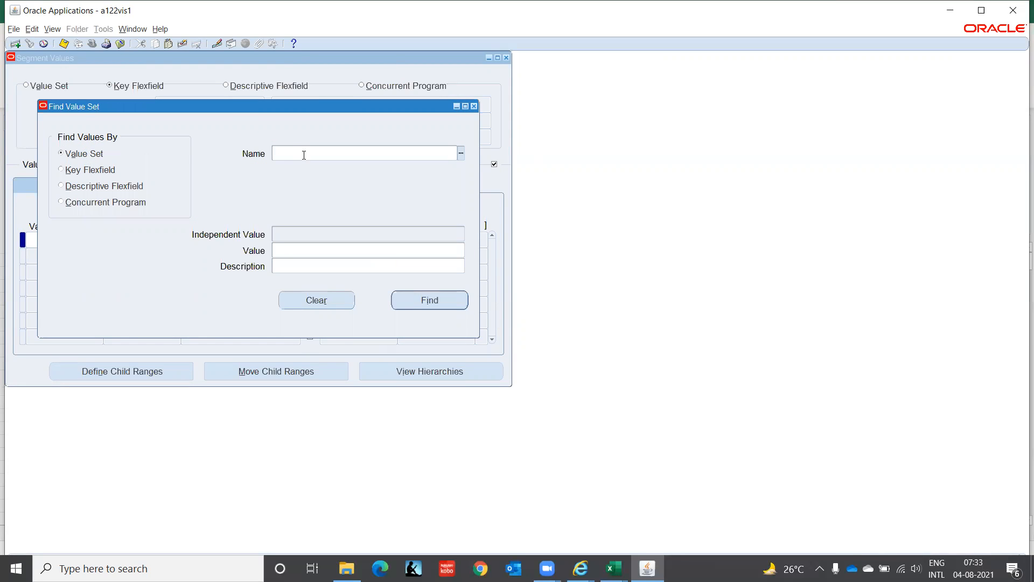
key(ctrl+v)
key(Return)
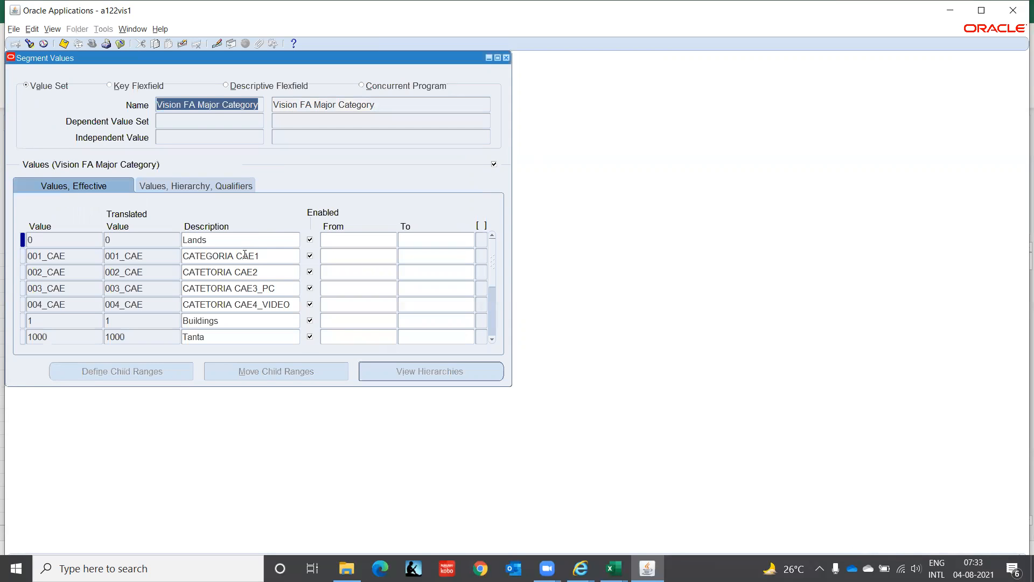
Step: Page through the Vision FA Major Category segment values to examine the defined major categories and their descriptions
click(245, 255)
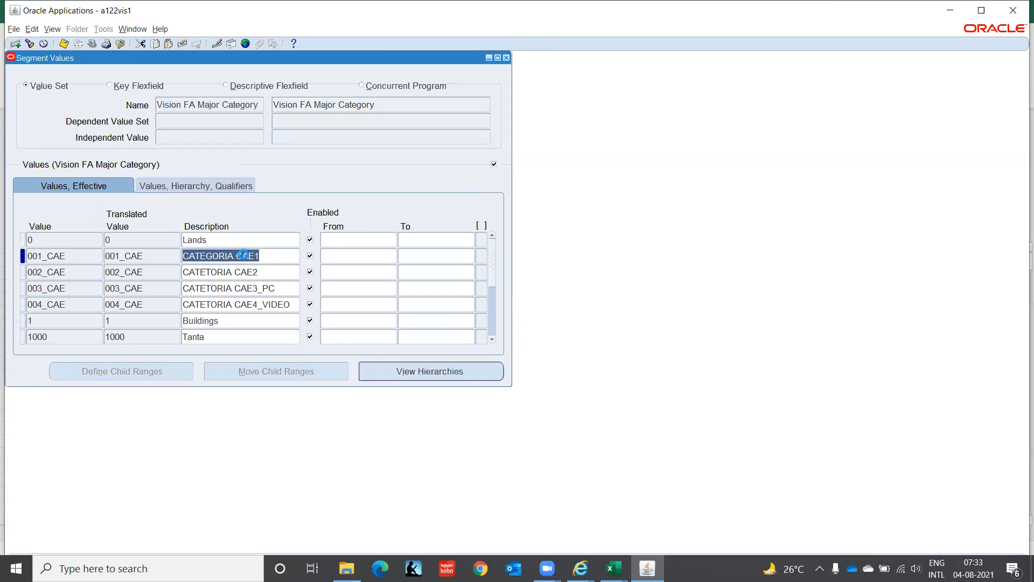
scroll(244, 254, down, 2)
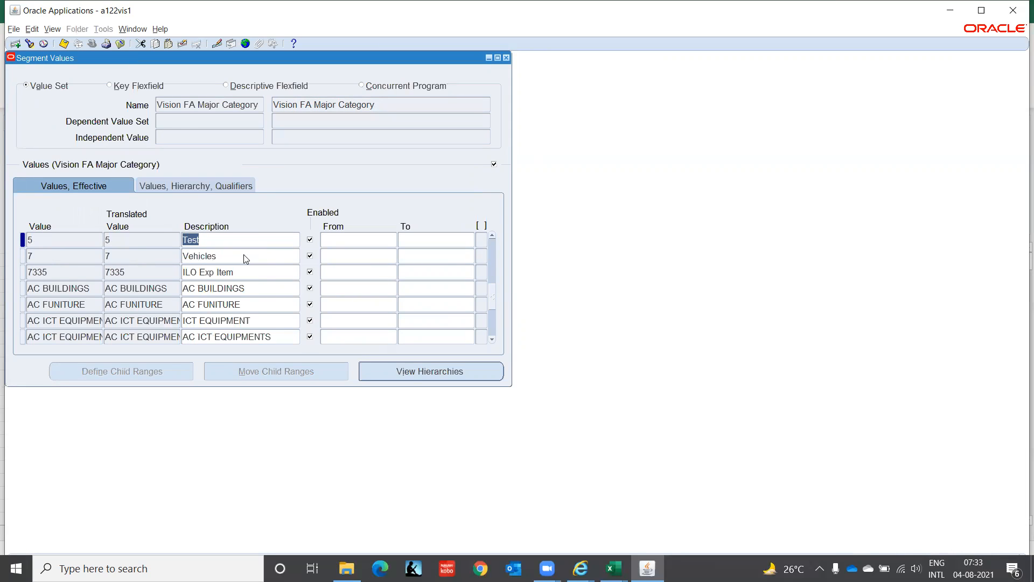
scroll(243, 254, down, 1)
scroll(244, 254, down, 1)
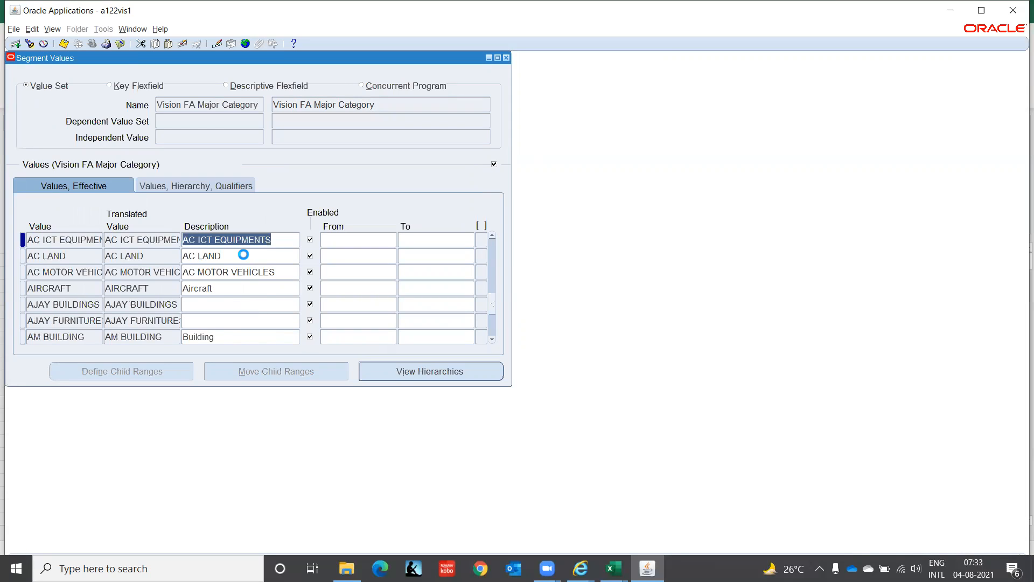
scroll(245, 258, down, 1)
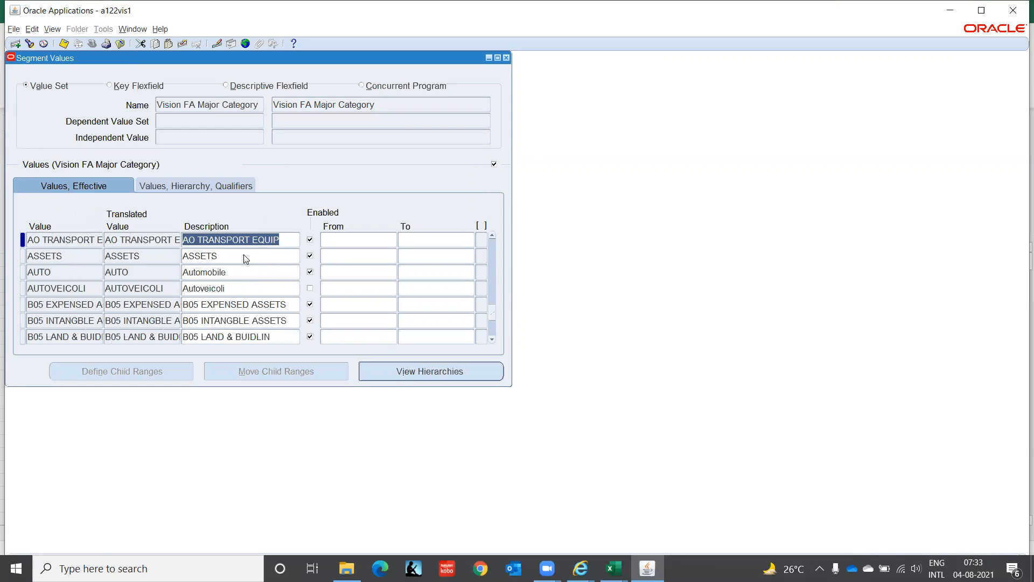
scroll(243, 258, down, 1)
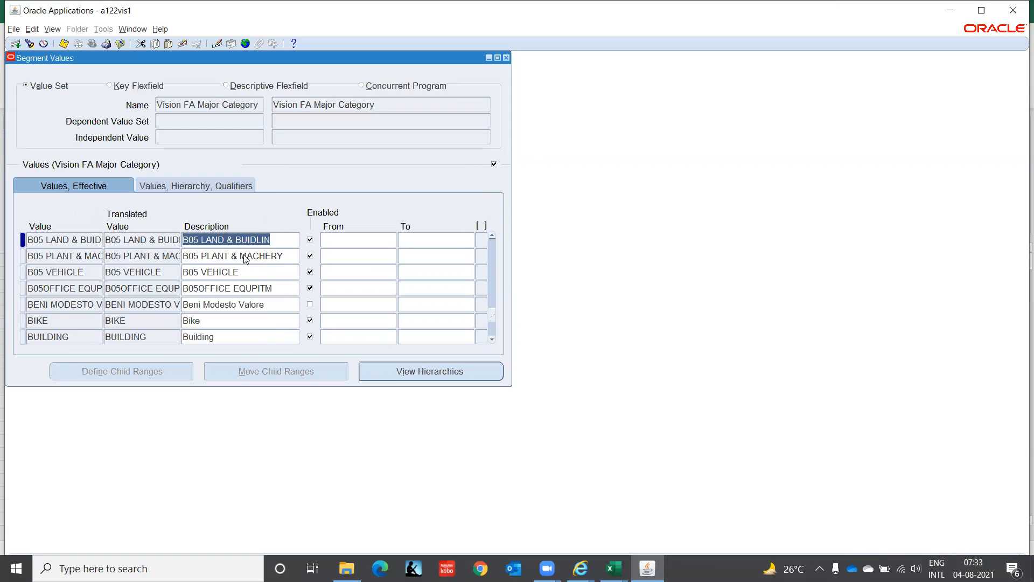
scroll(243, 255, down, 1)
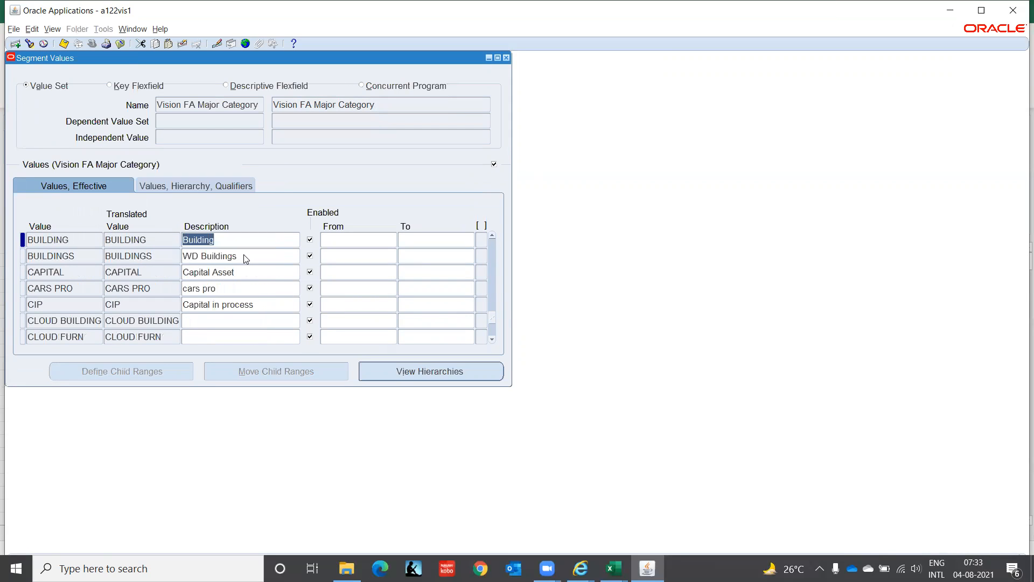
scroll(243, 254, down, 1)
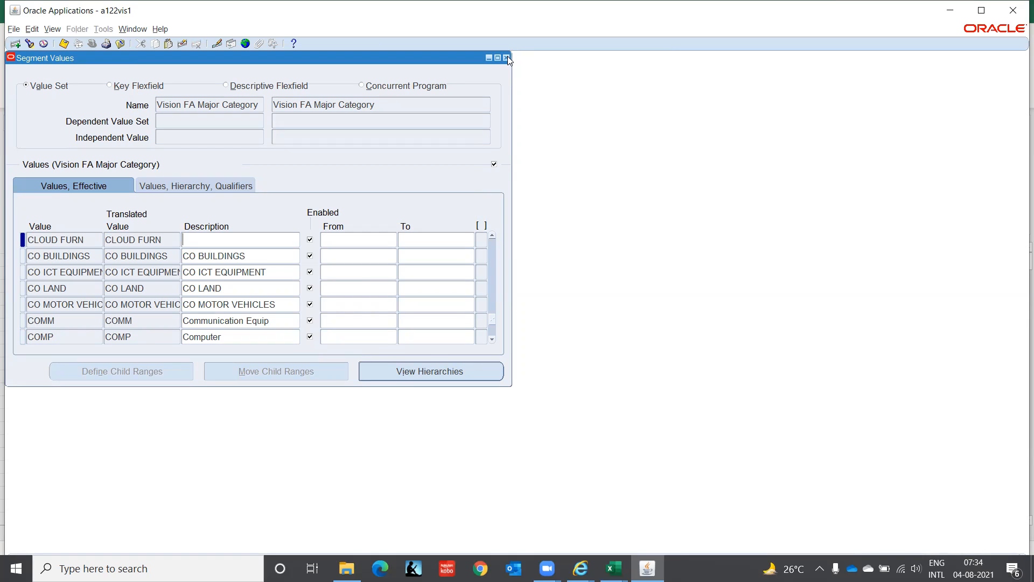
Step: Close the Major Category values, reopen the key flexfield Values function and find the values by value set Vision FA Minor Category
click(506, 58)
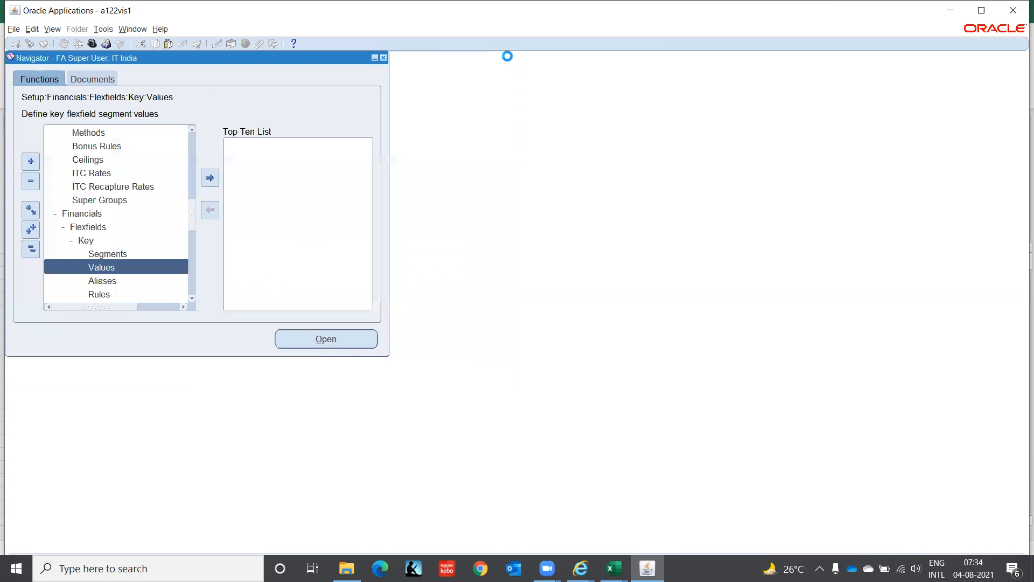
double_click(125, 272)
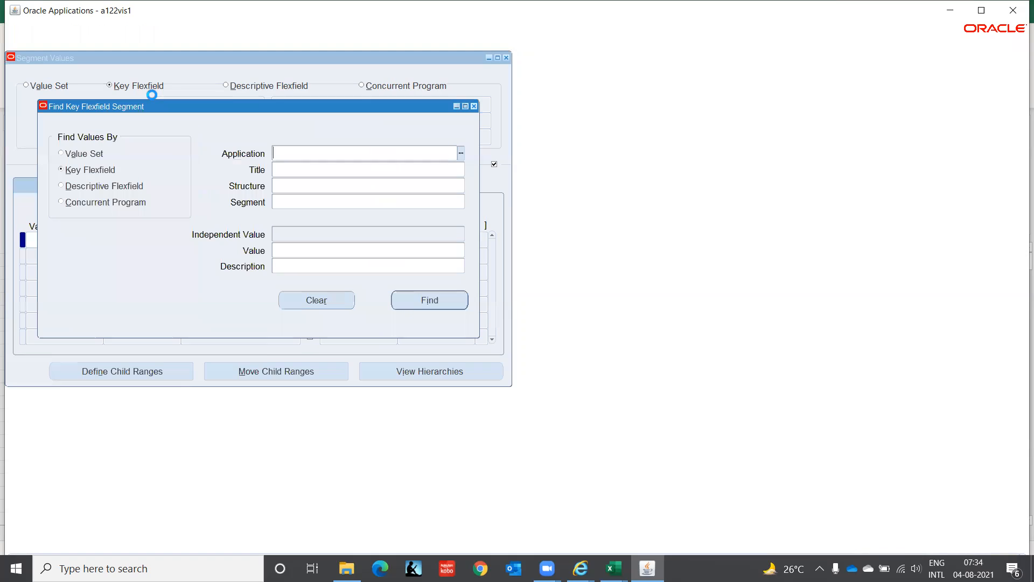
click(96, 154)
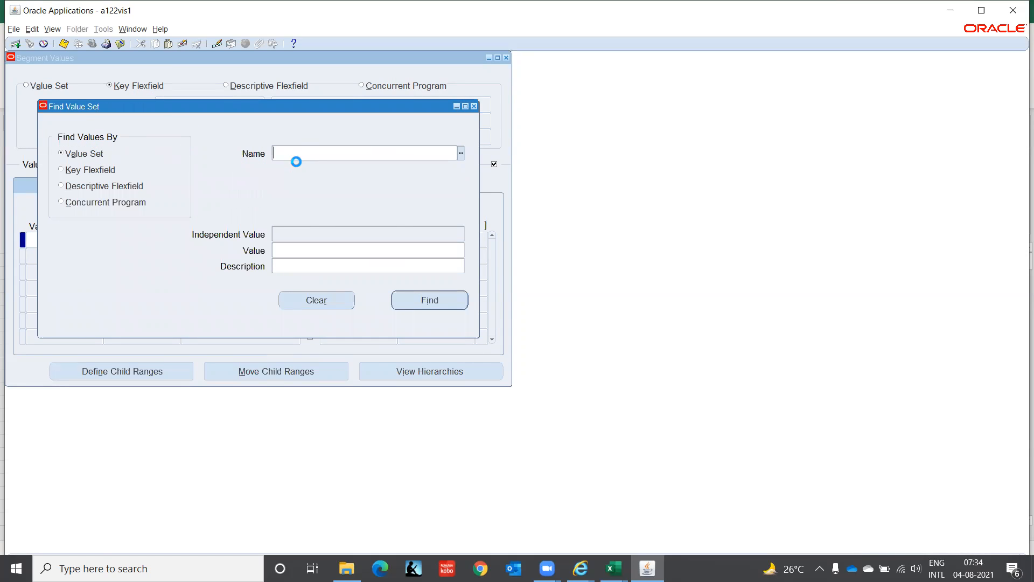
text(Vision FA Major Category)
key(Left)
key(Left)
key(Left)
key(BackSpace)
key(BackSpace)
key(BackSpace)
key(BackSpace)
text(inor)
key(Return)
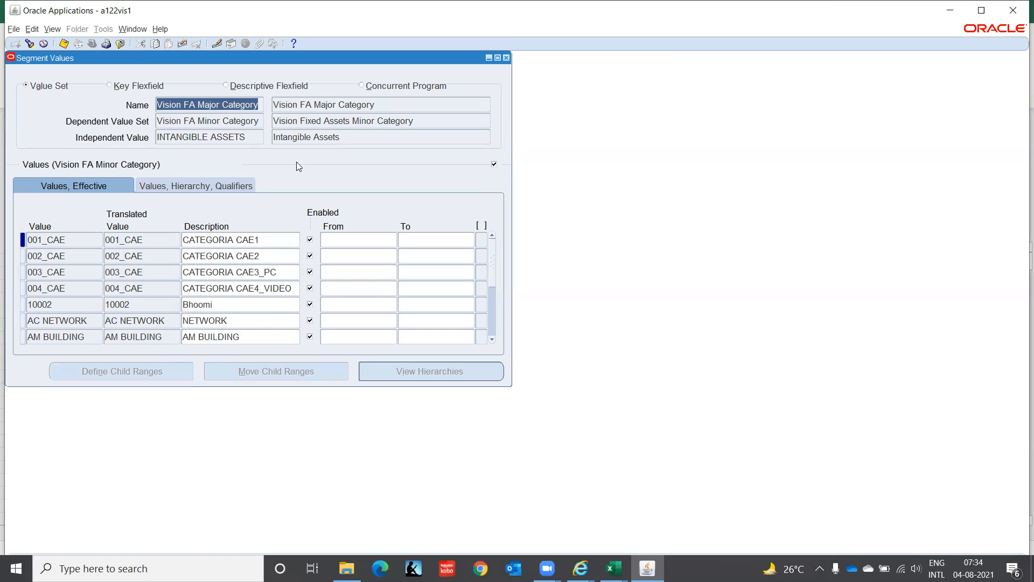
Step: Page through the Vision FA Minor Category values to examine the codes, descriptions and hierarchy qualifiers, and close the form
click(233, 300)
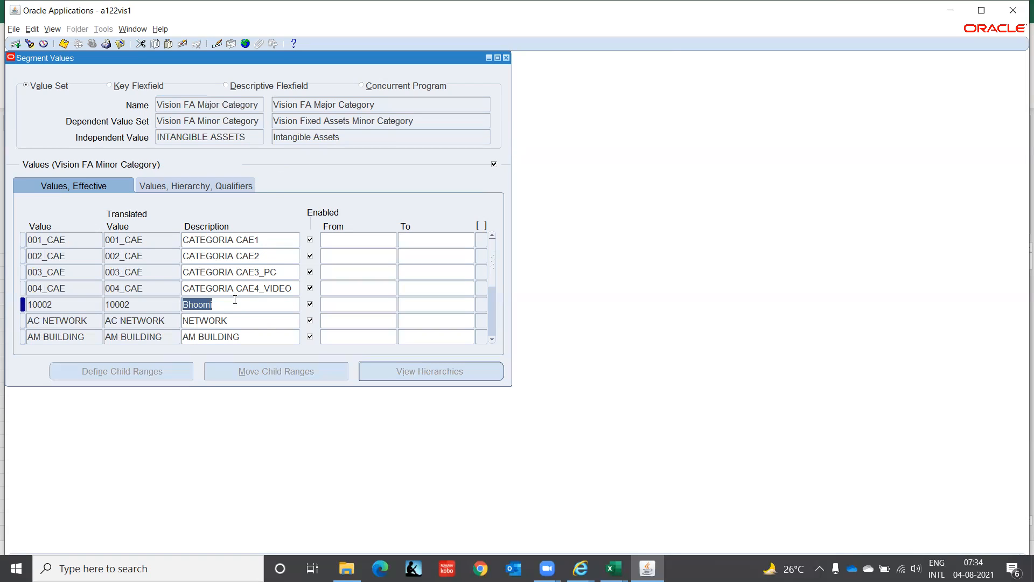
scroll(235, 300, down, 2)
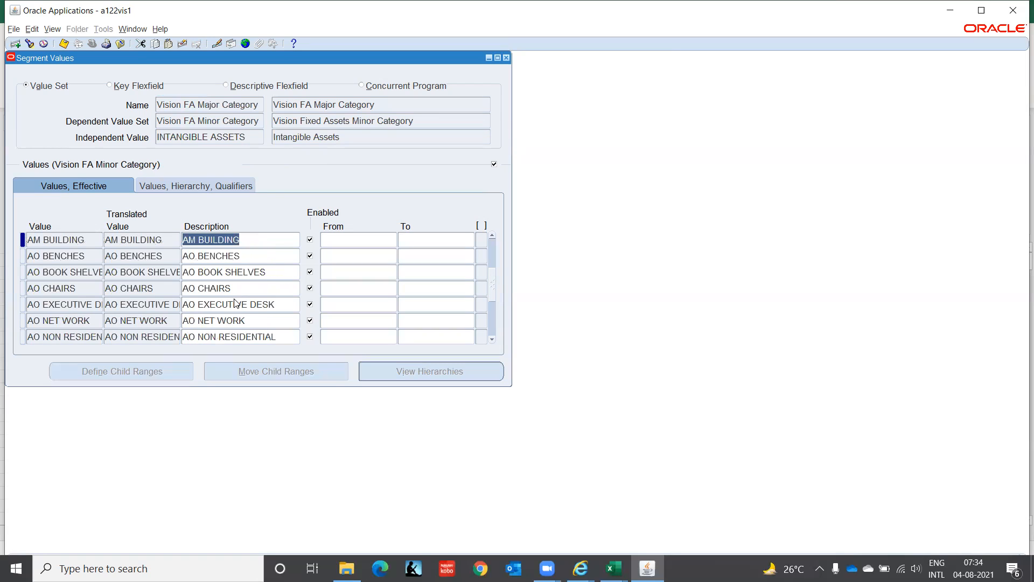
key(Page_Down)
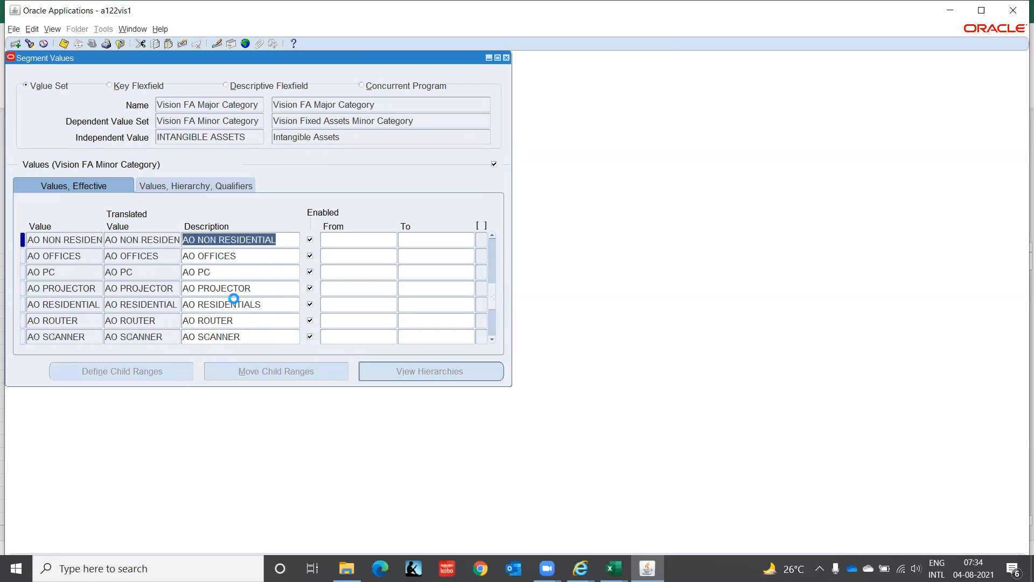
key(Page_Down)
key(Page_Down)
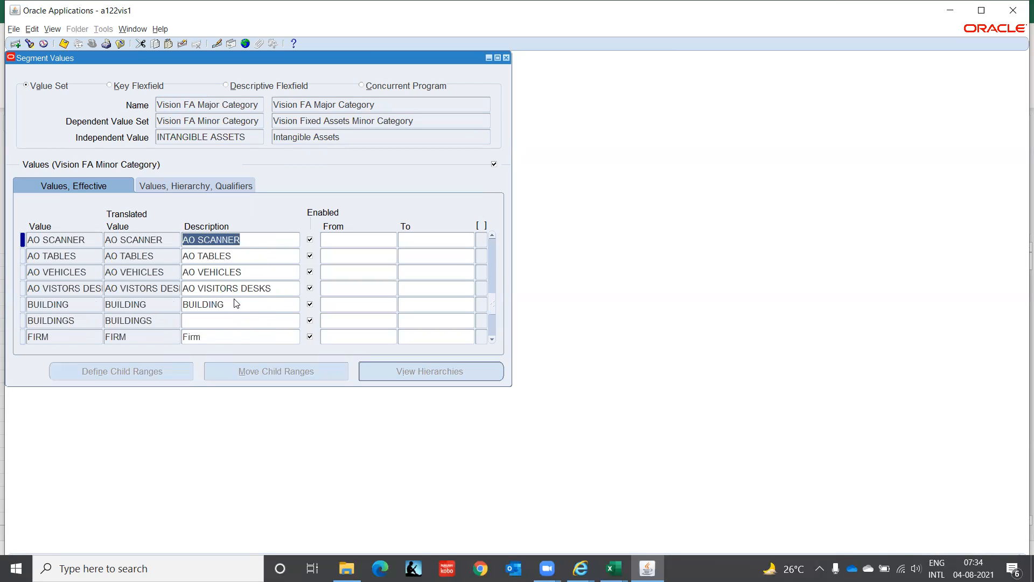
key(Page_Down)
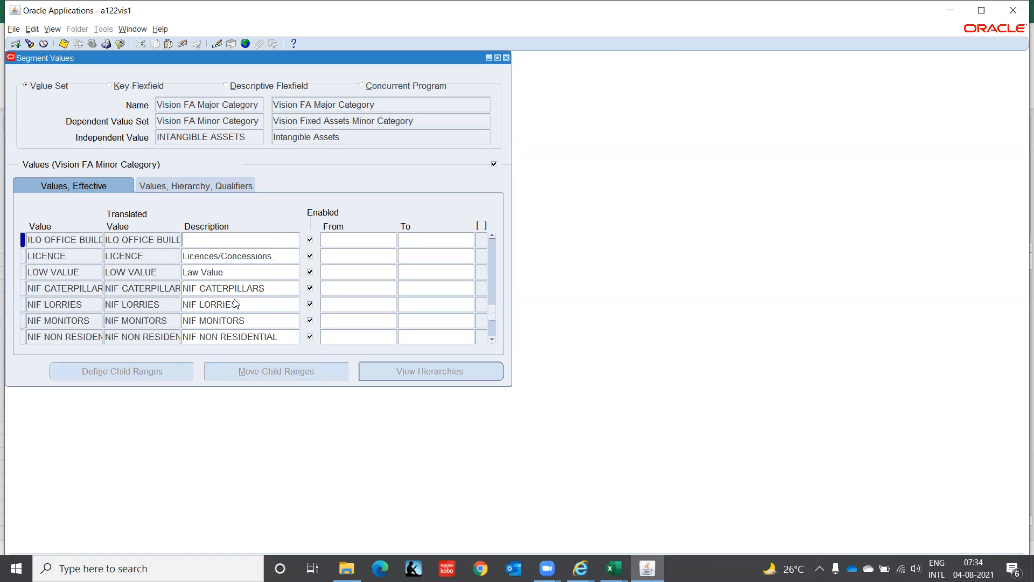
key(Page_Down)
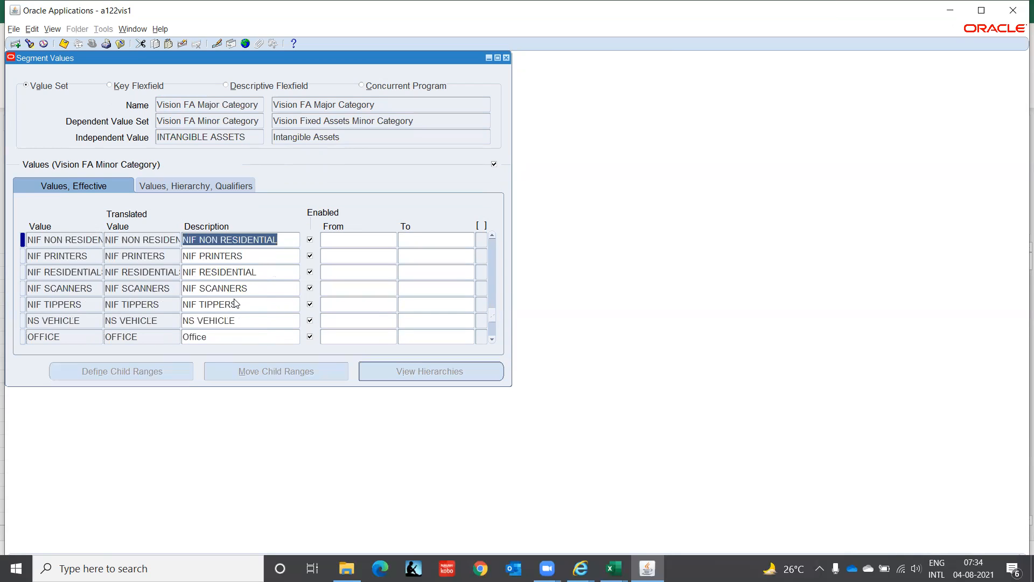
key(Page_Down)
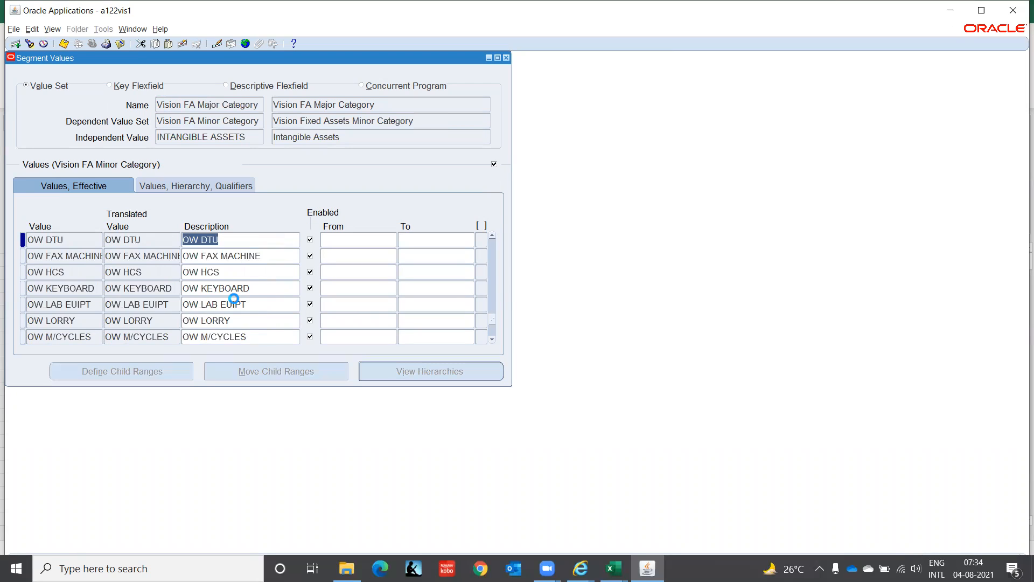
key(Page_Down)
key(Page_Down)
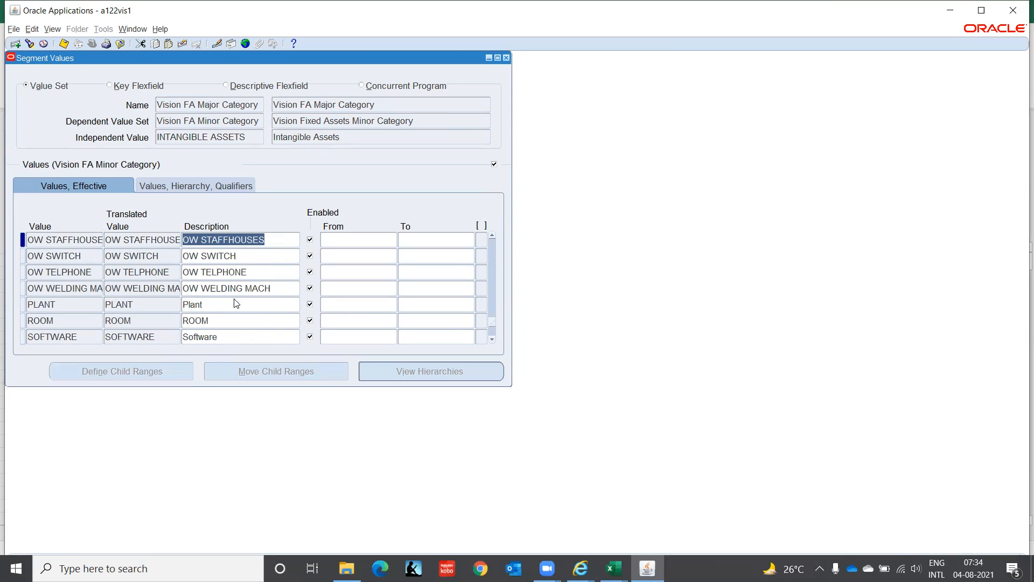
key(Page_Down)
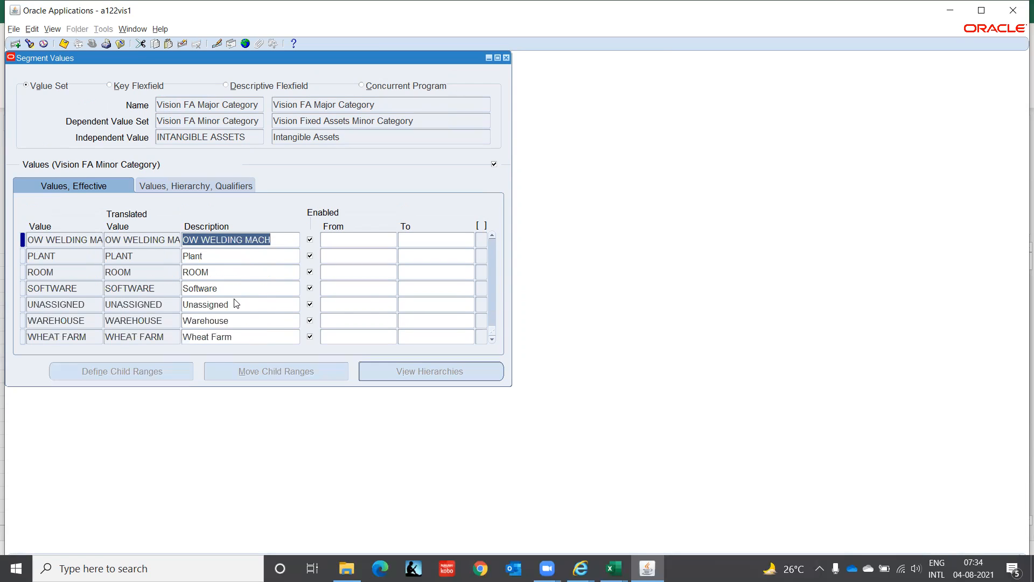
key(Page_Down)
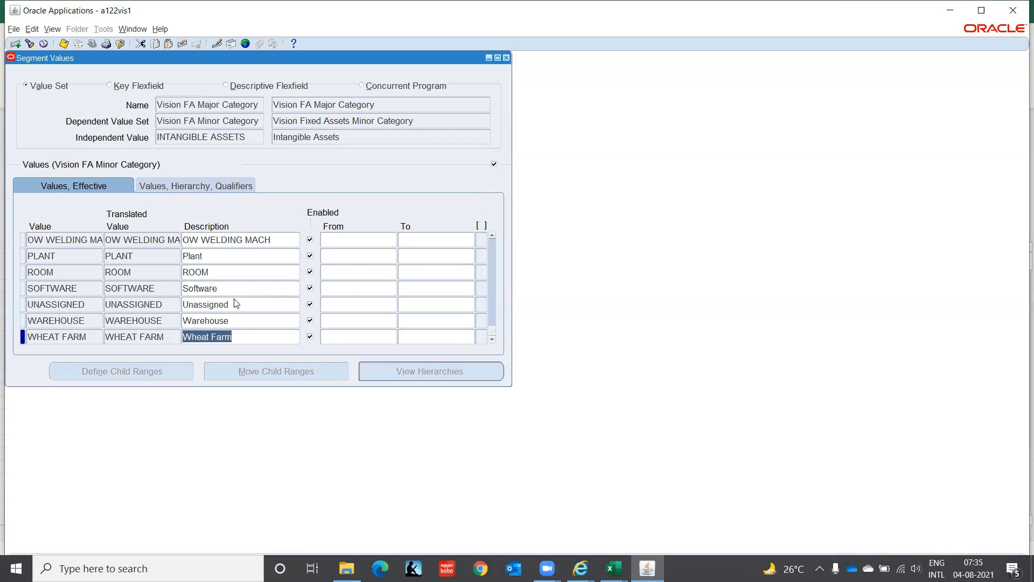
click(232, 187)
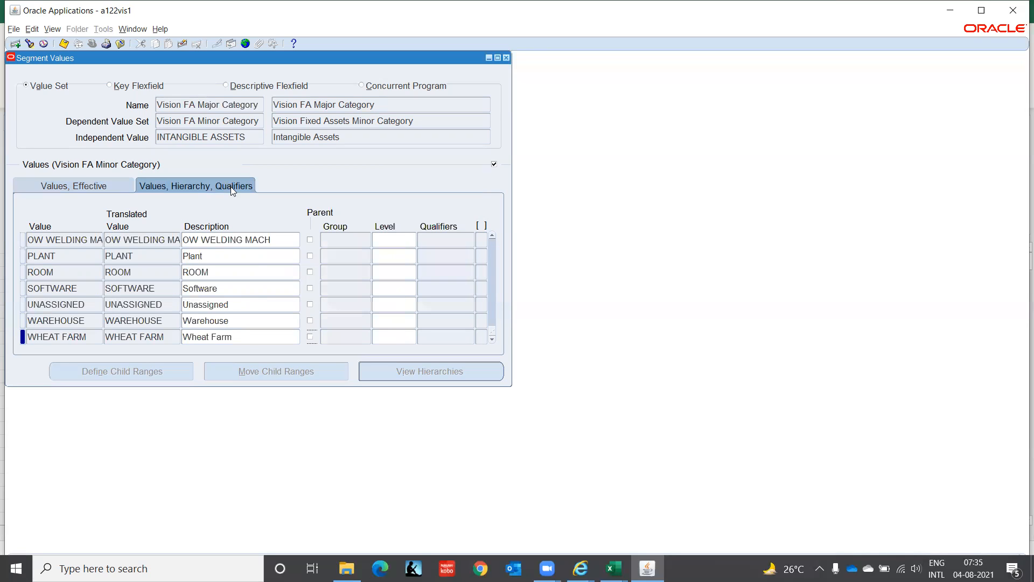
click(96, 186)
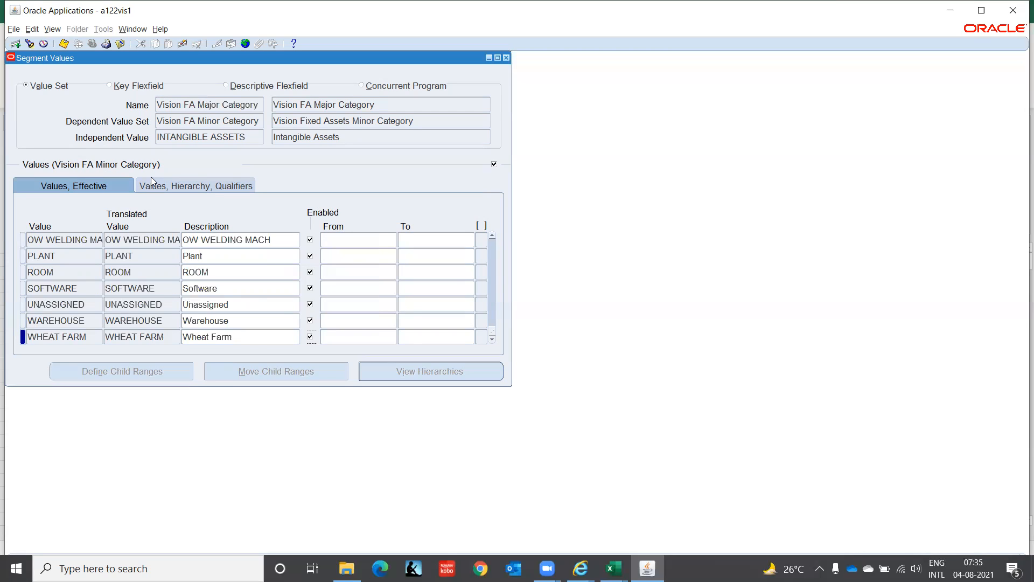
click(506, 57)
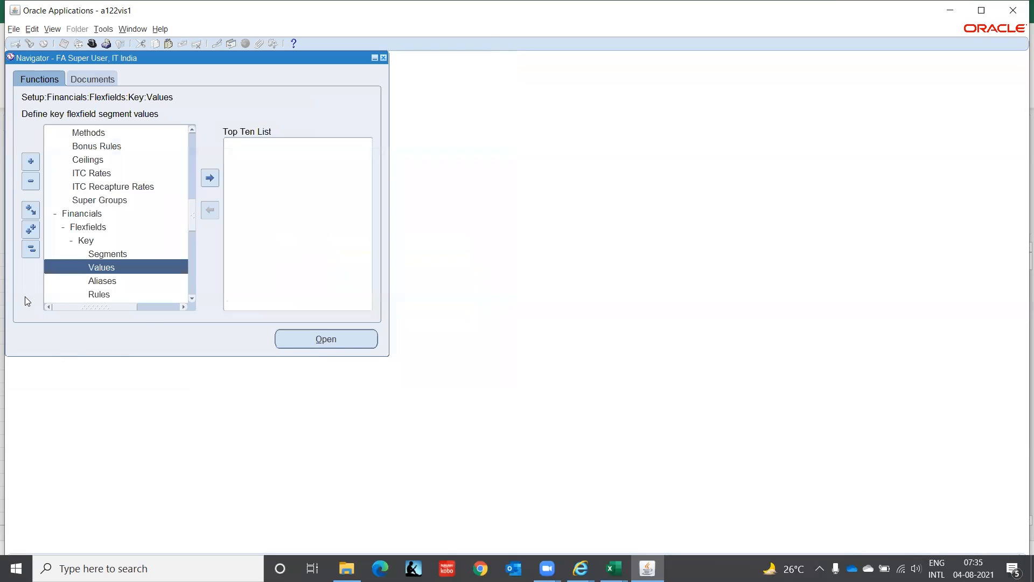
Step: Collapse the navigator tree, expand Setup > Asset System, and open the Locations function
click(31, 249)
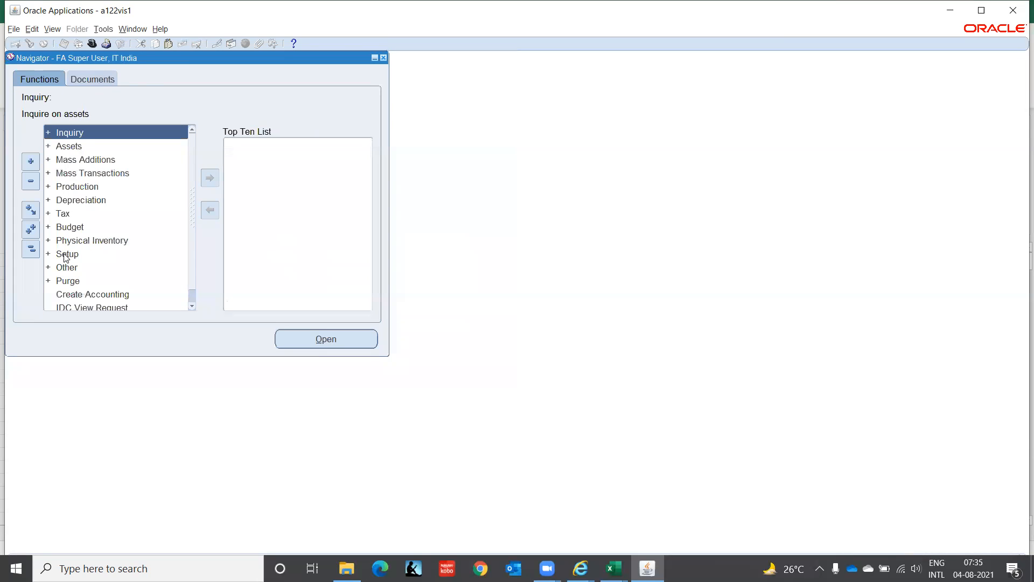
click(64, 254)
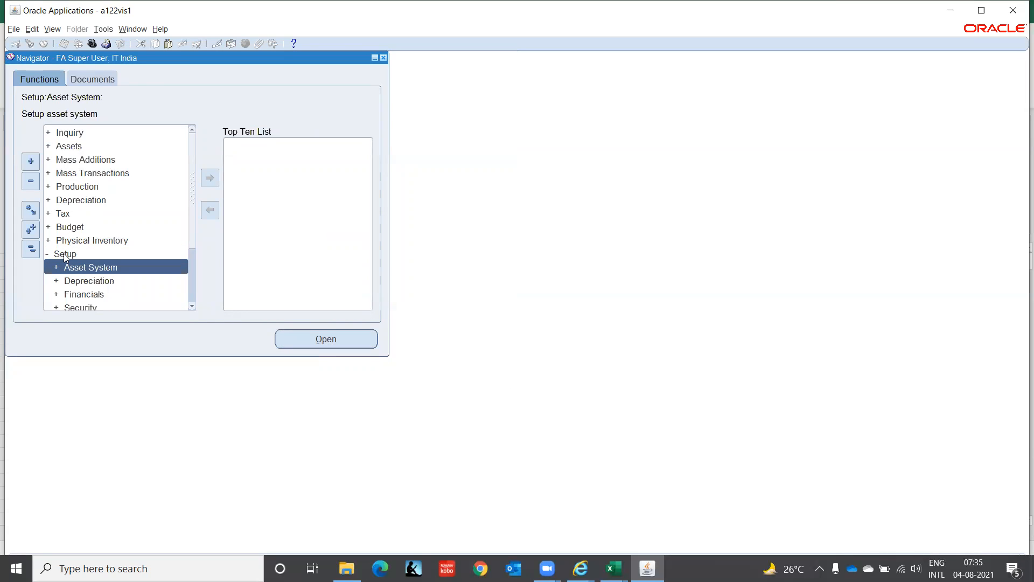
key(Return)
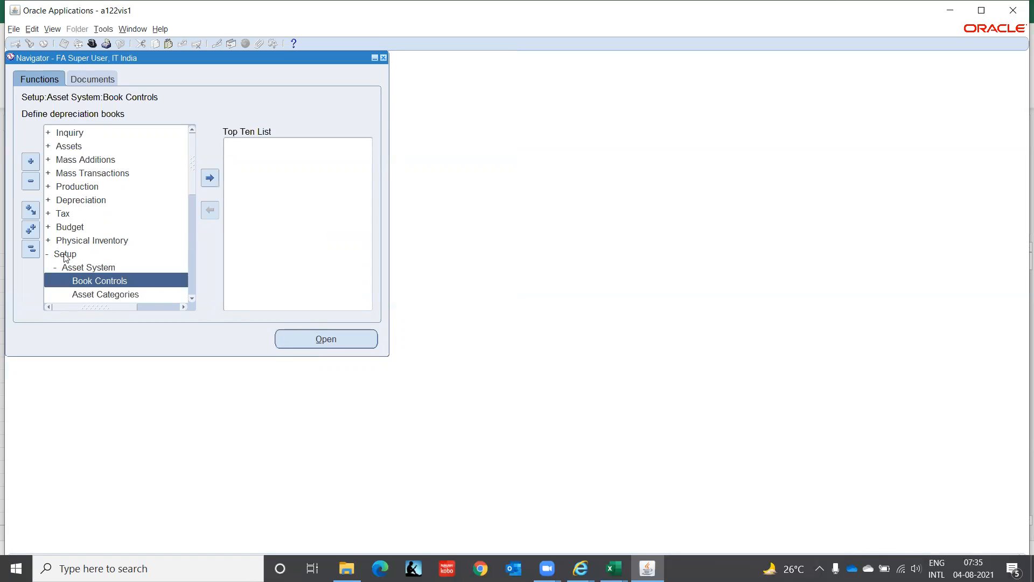
scroll(191, 296, down, 4)
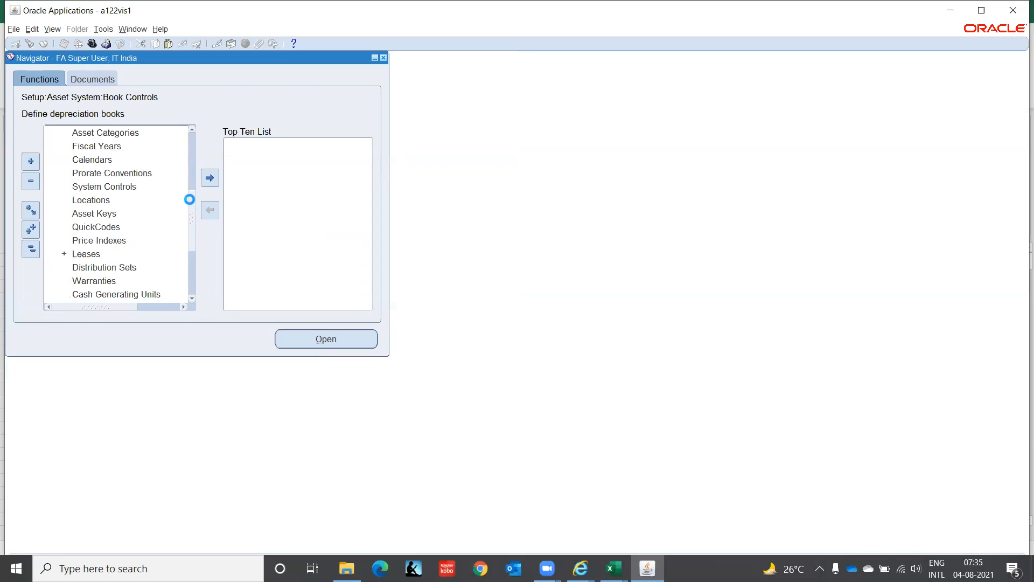
scroll(193, 200, up, 1)
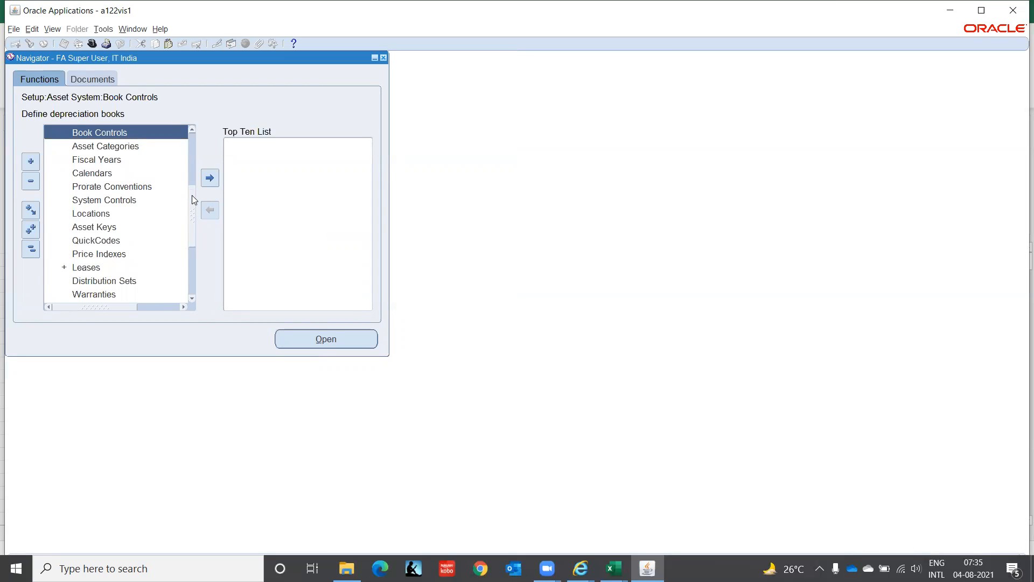
drag(194, 200, 192, 197)
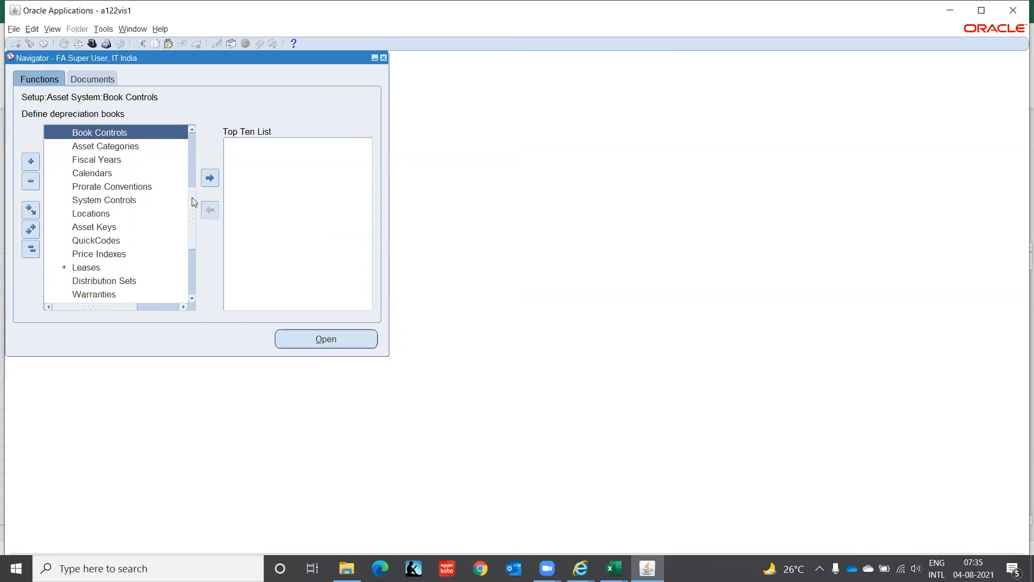
click(93, 170)
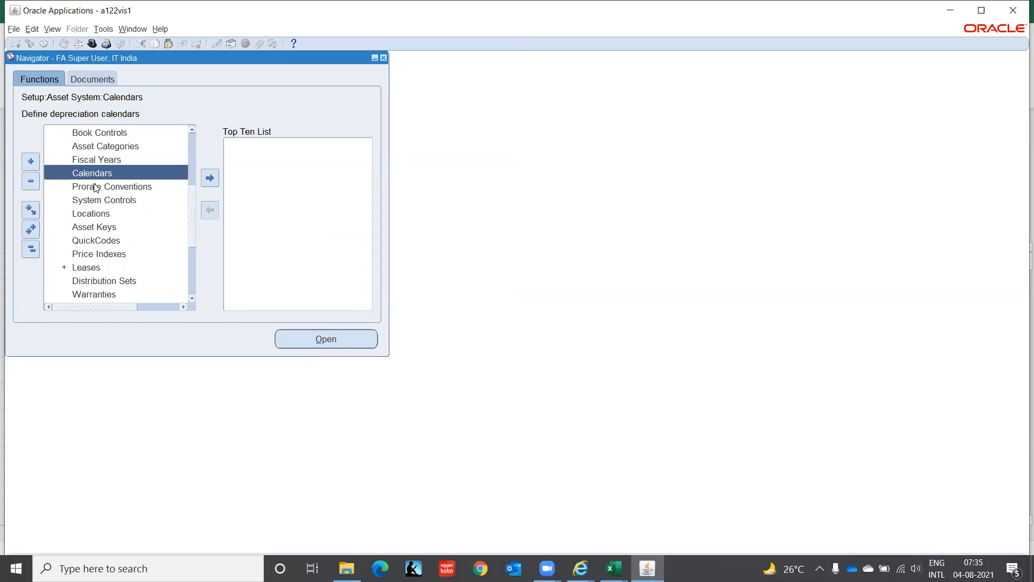
click(87, 213)
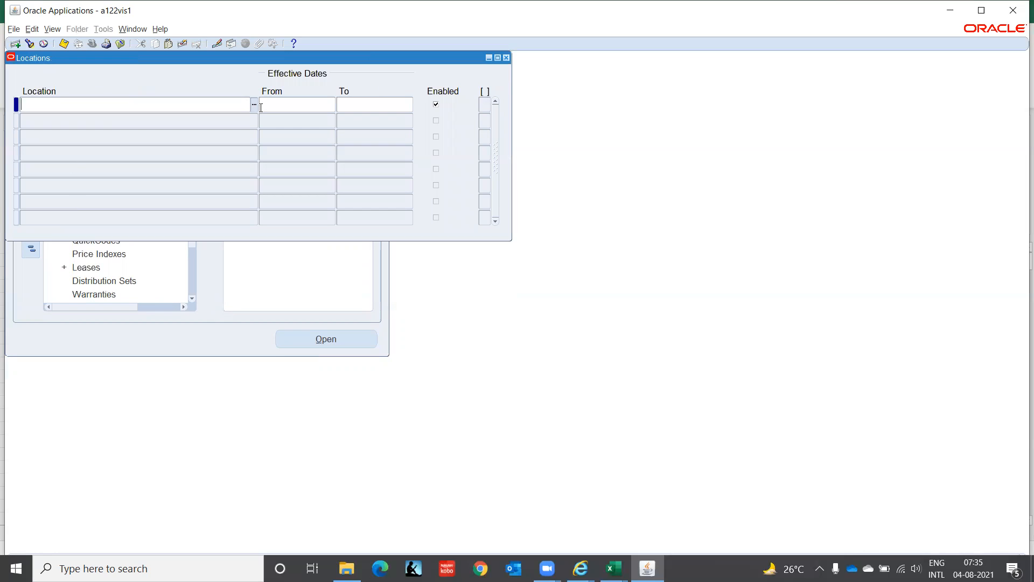
Step: Start a location entry with country India and search its State/County values beginning with t, without choosing one
click(254, 104)
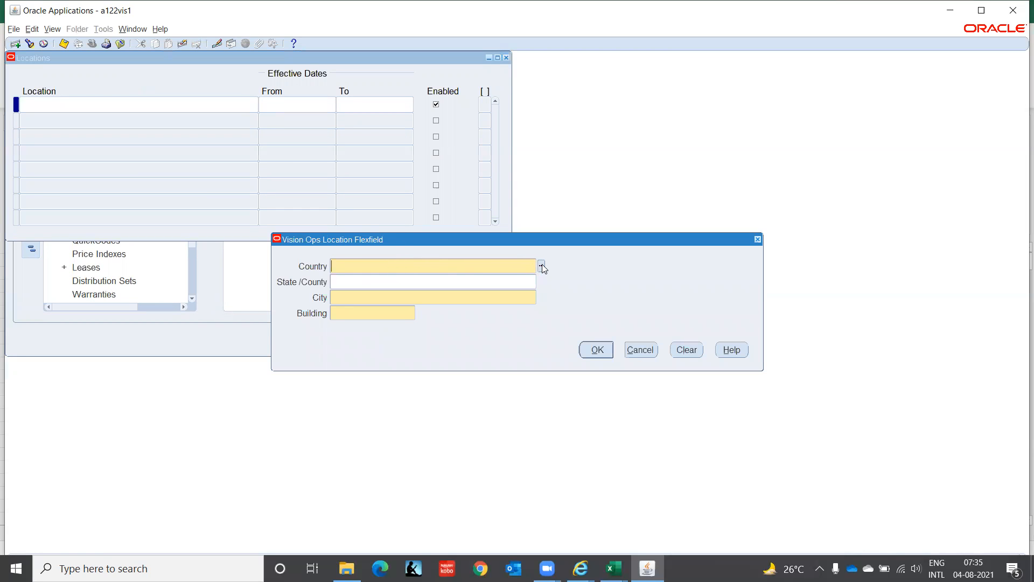
text(India)
key(Tab)
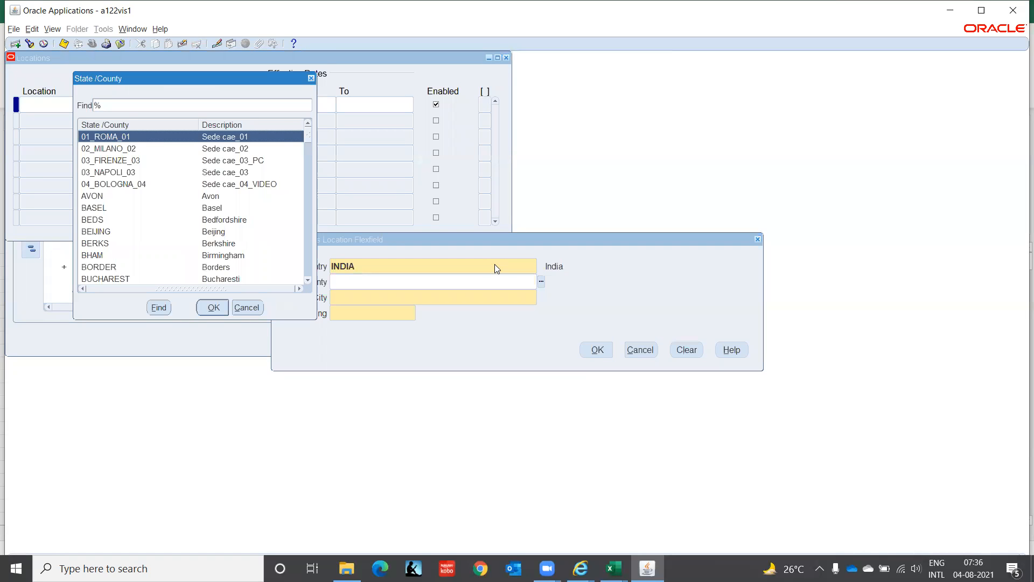
text(t)
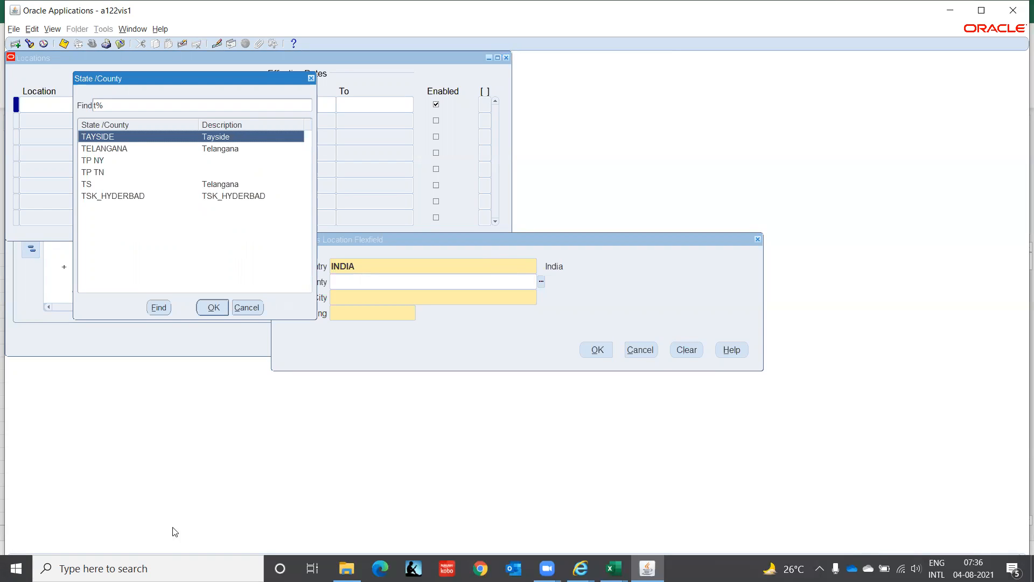
click(247, 307)
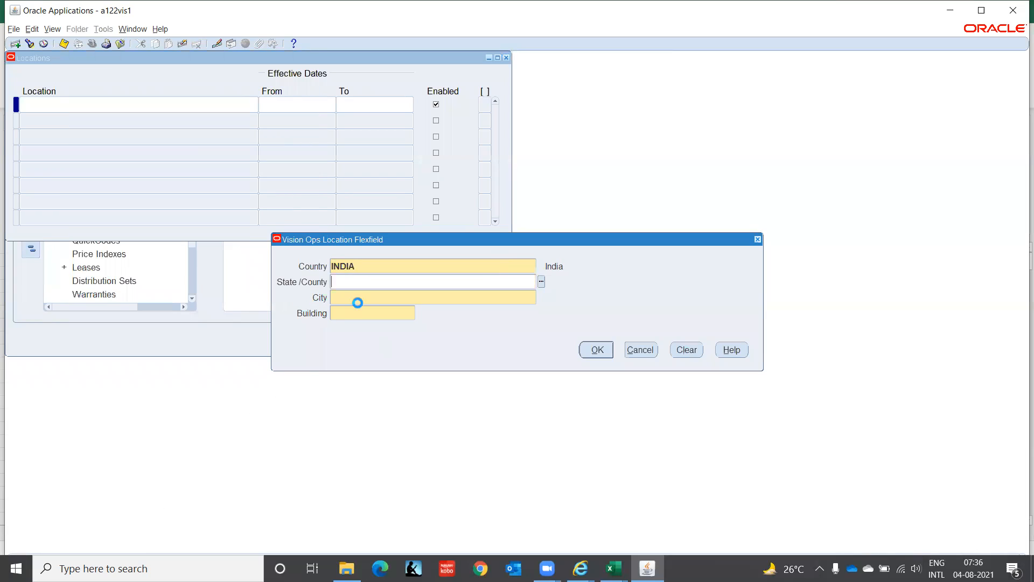
Step: Search the City values beginning with ch and c without choosing one, move to Building, and cancel the location entry
click(540, 297)
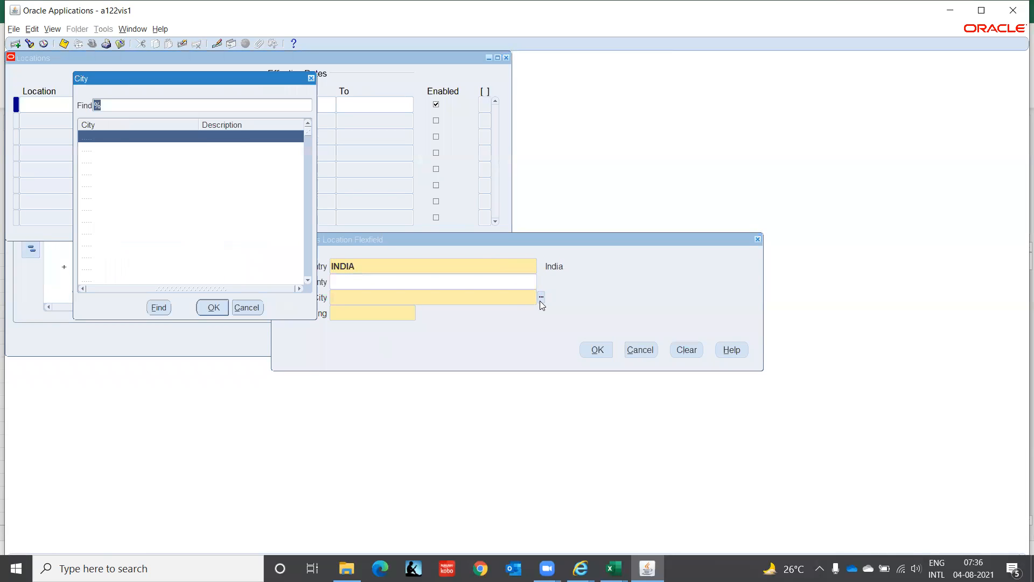
text(c)
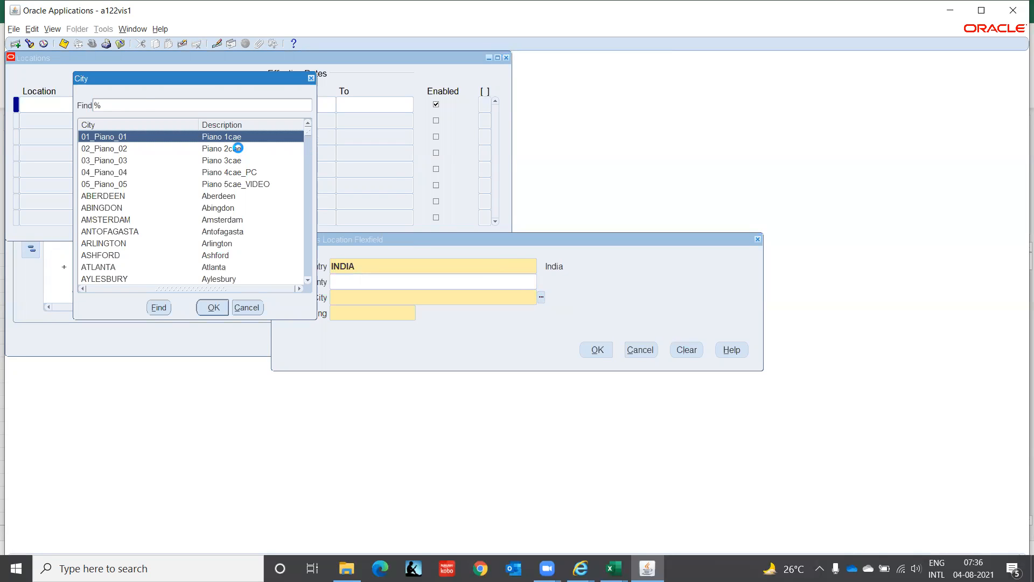
text(h)
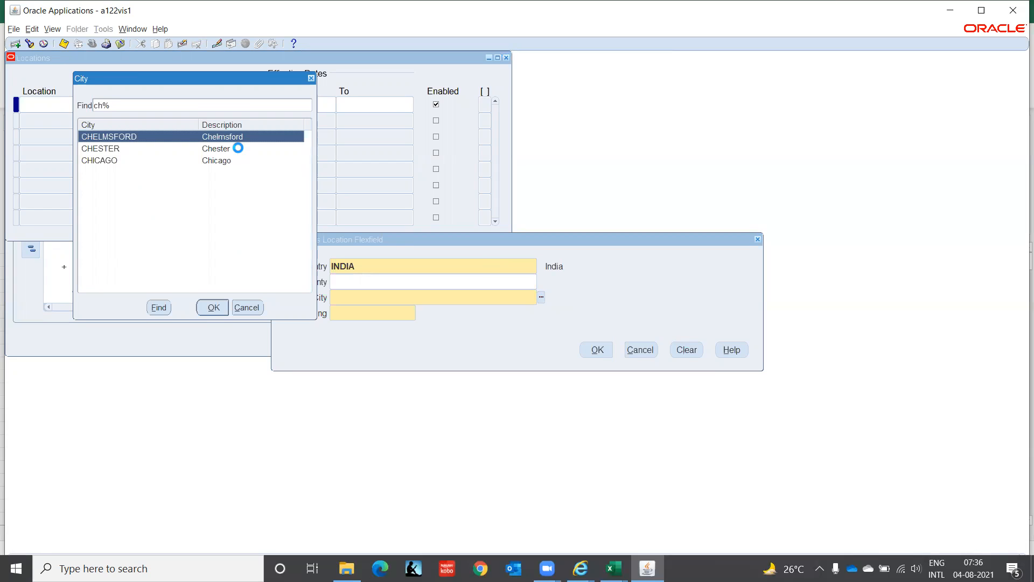
key(BackSpace)
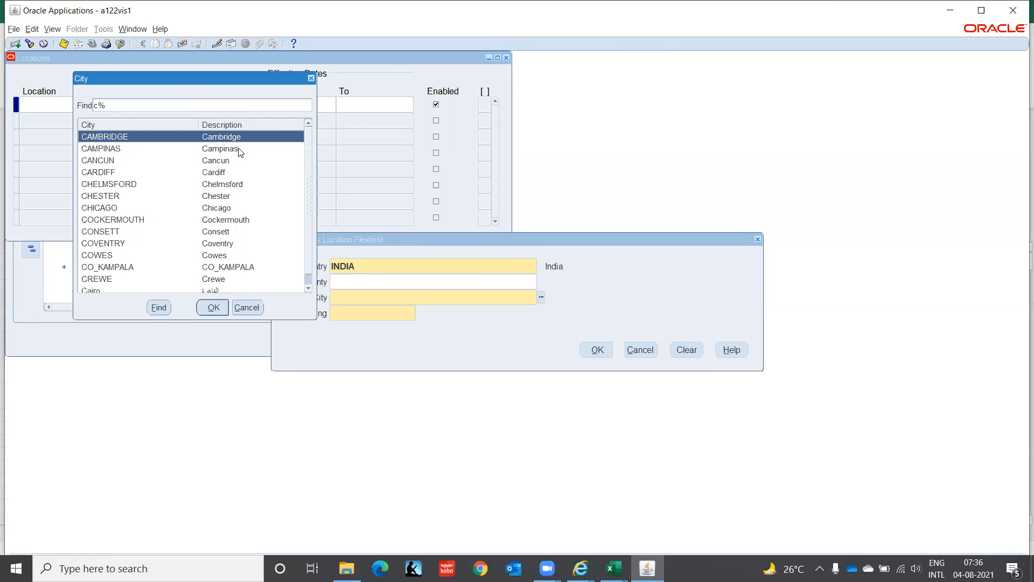
click(248, 307)
click(363, 318)
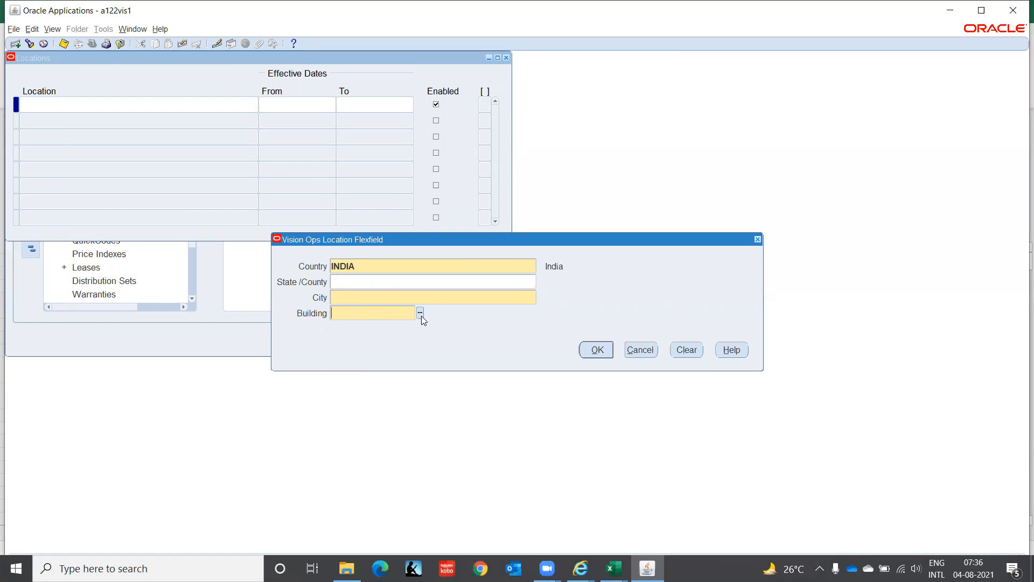
click(652, 350)
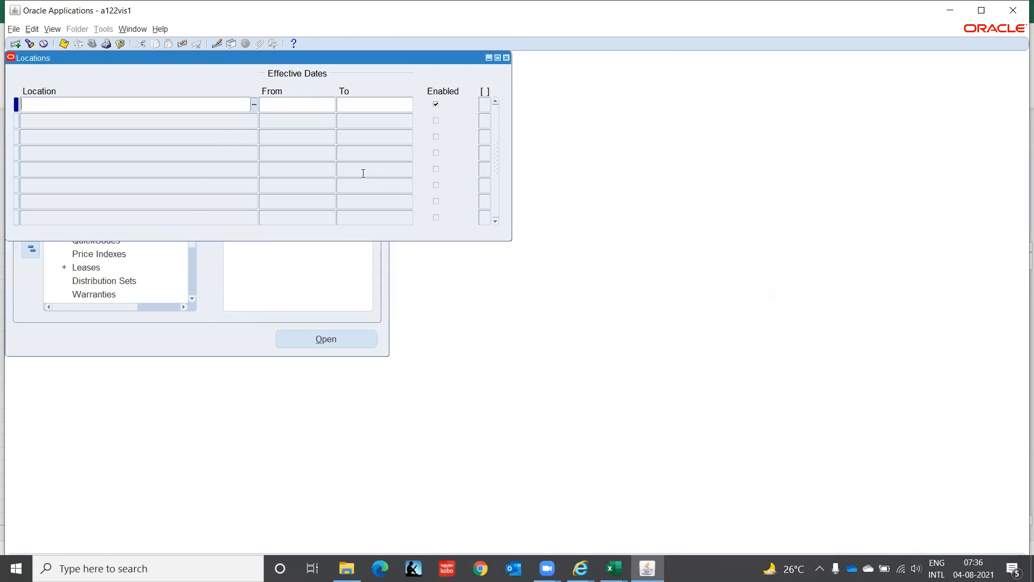
Step: Close the Locations form, collapse the navigator tree, and open Setup > Financials > Flexfields > Key > Values
key(F4)
click(31, 248)
click(64, 253)
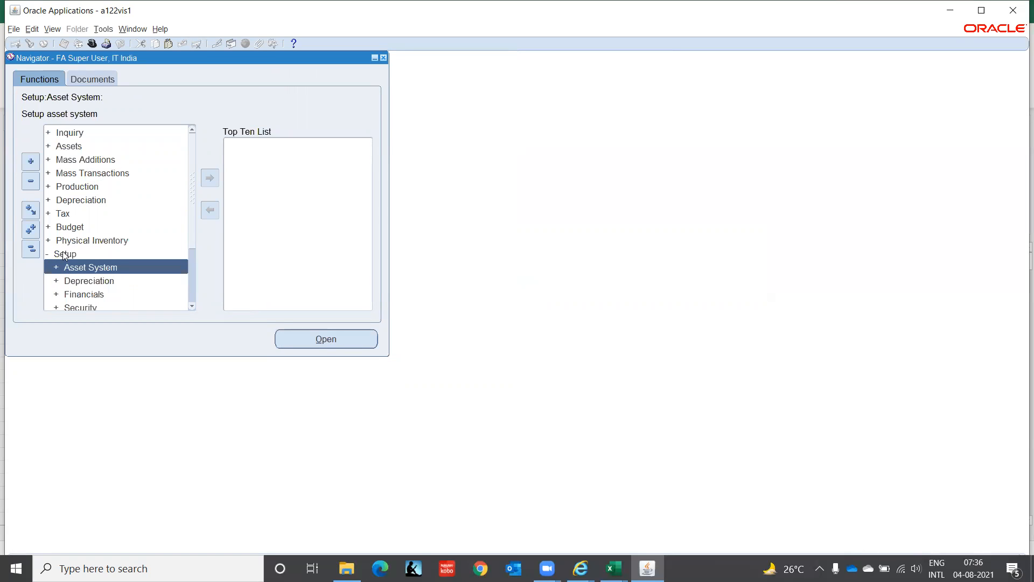
key(Down)
key(Down)
key(Return)
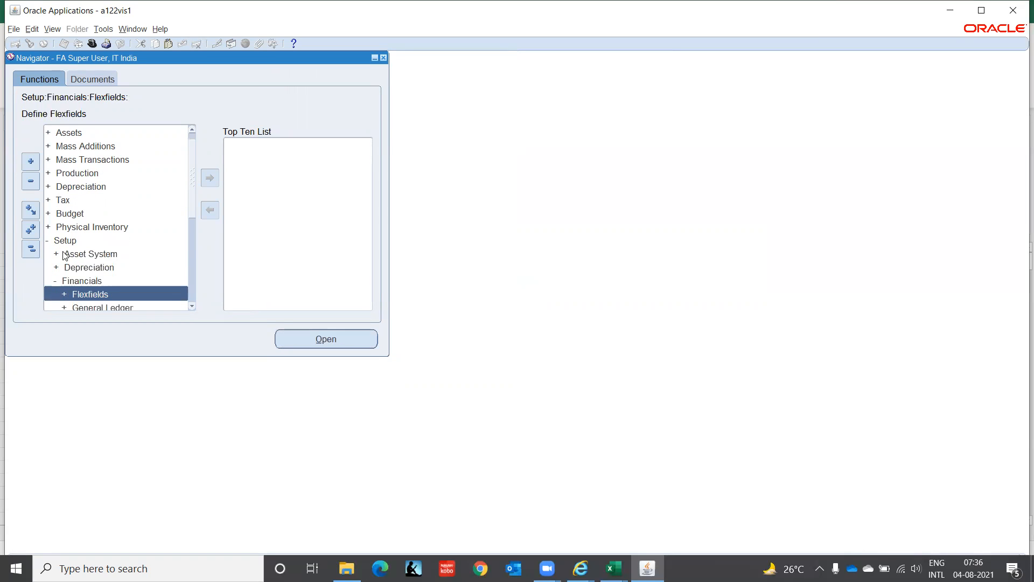
key(Return)
key(Down)
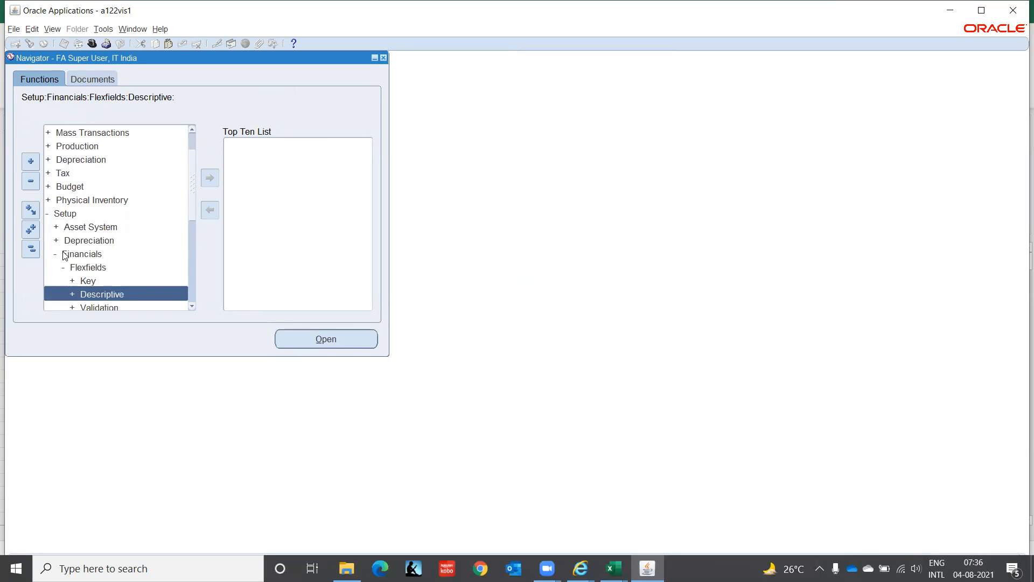
key(Up)
key(Return)
key(Down)
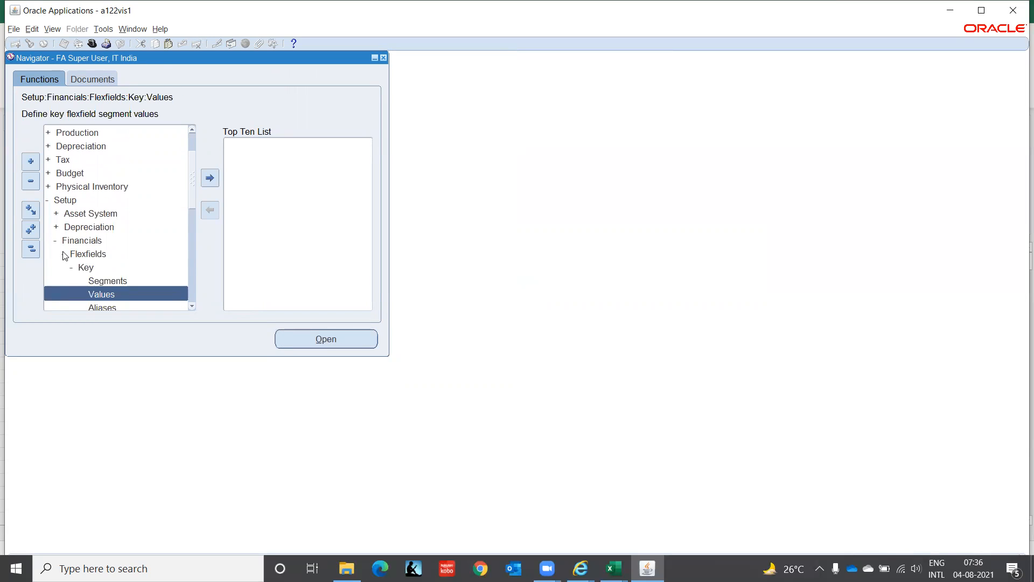
key(Return)
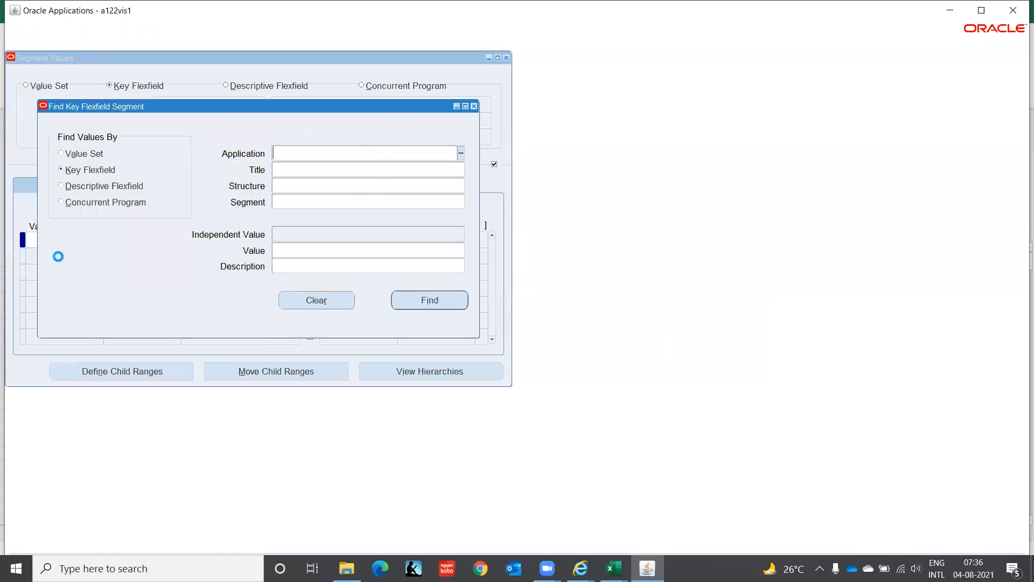
Step: Find segment values by value set, choosing PE FA State from the value sets beginning with PE FA
click(84, 155)
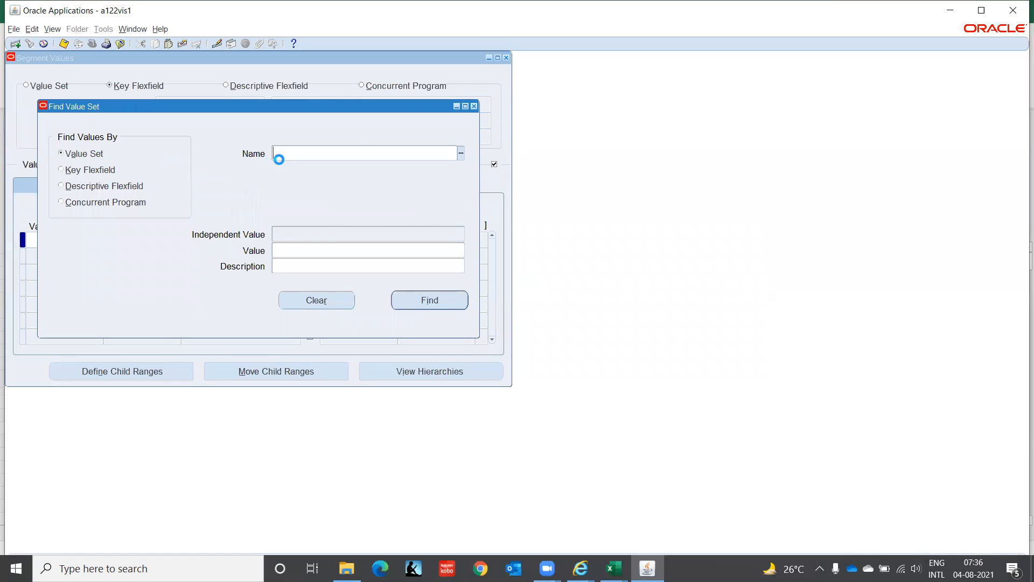
text(PE)
text( Coun)
key(BackSpace)
key(BackSpace)
key(BackSpace)
key(BackSpace)
text(FA)
key(Tab)
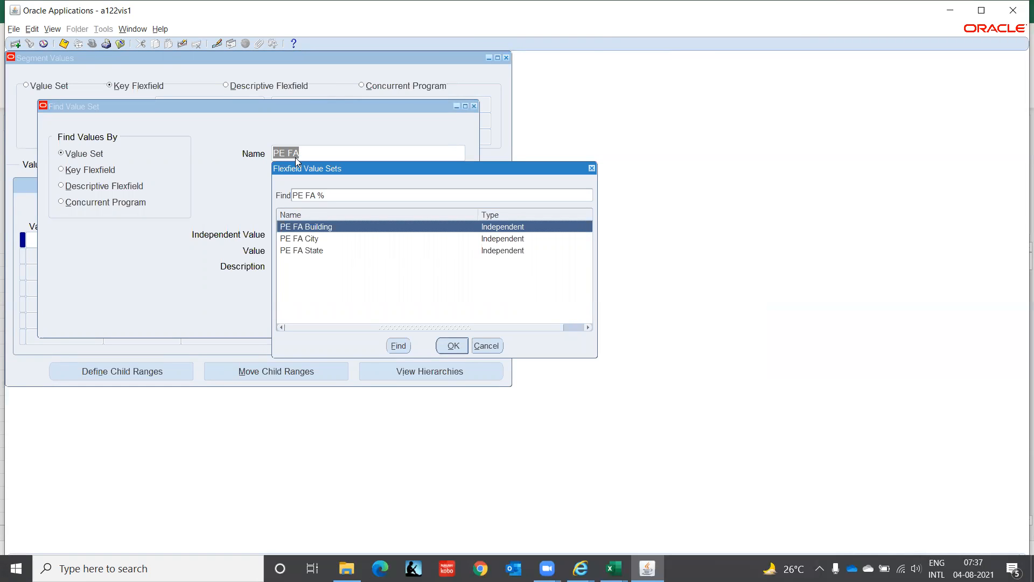
key(Down)
key(Down)
key(Return)
click(388, 257)
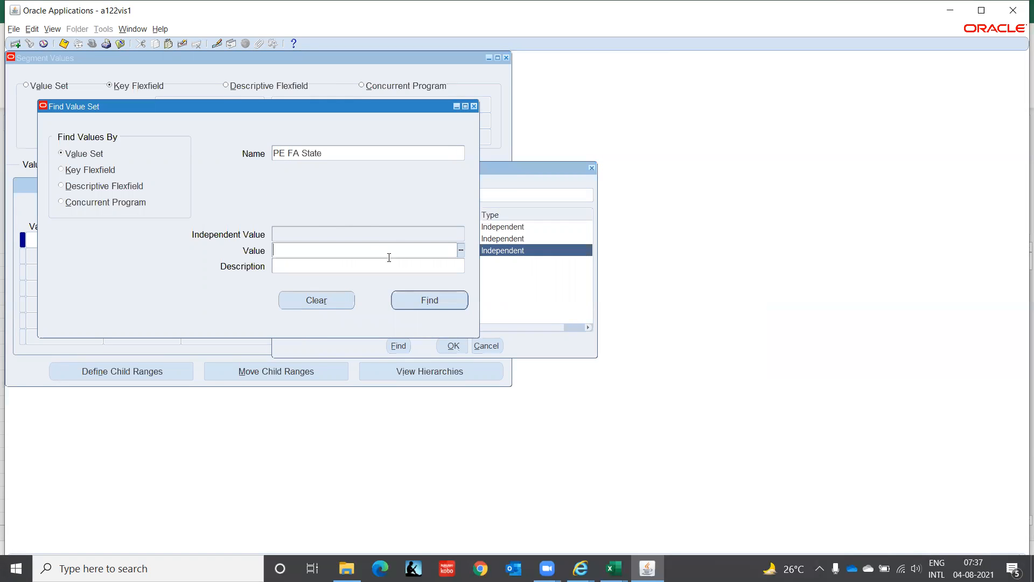
click(428, 300)
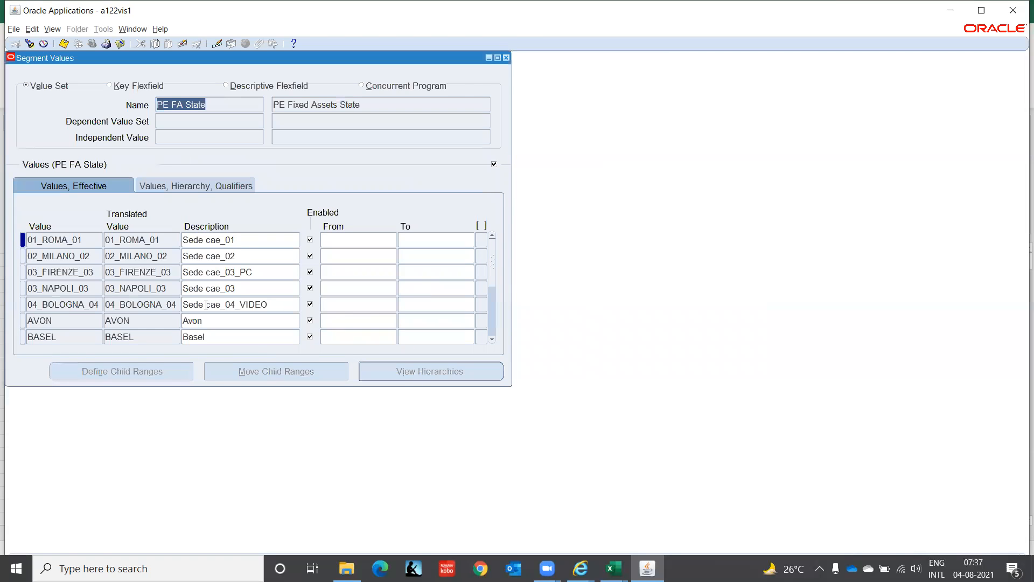
Step: Add the value TAMIL NADU with description Tamil Nadu to the PE FA State value set
click(54, 321)
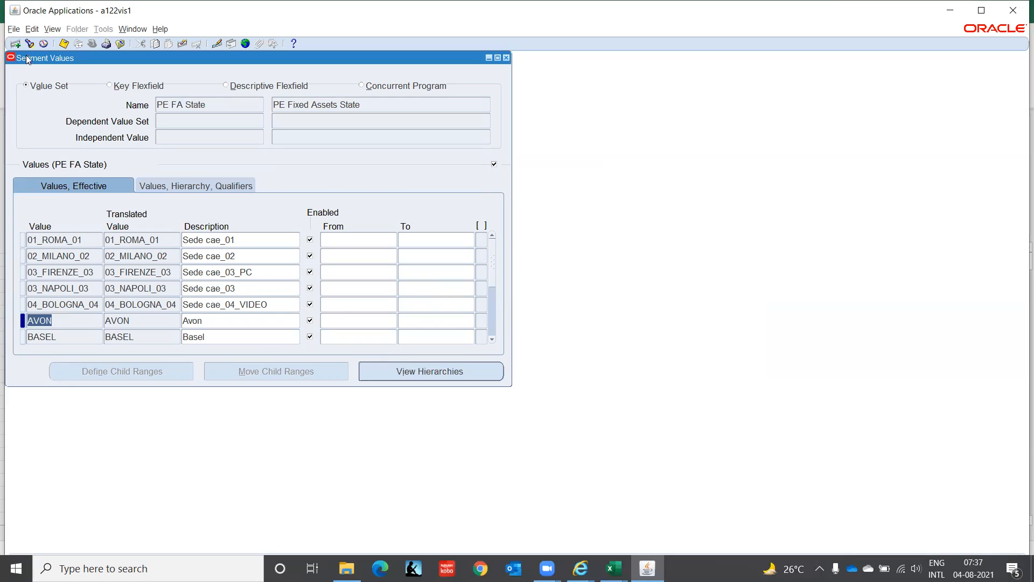
click(15, 44)
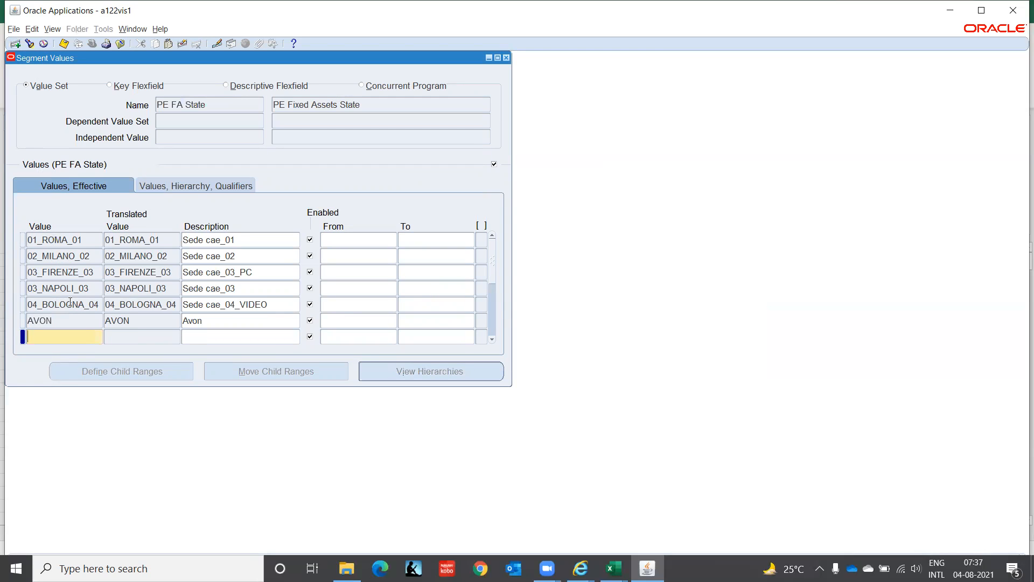
text(Tamil Nadu)
key(Tab)
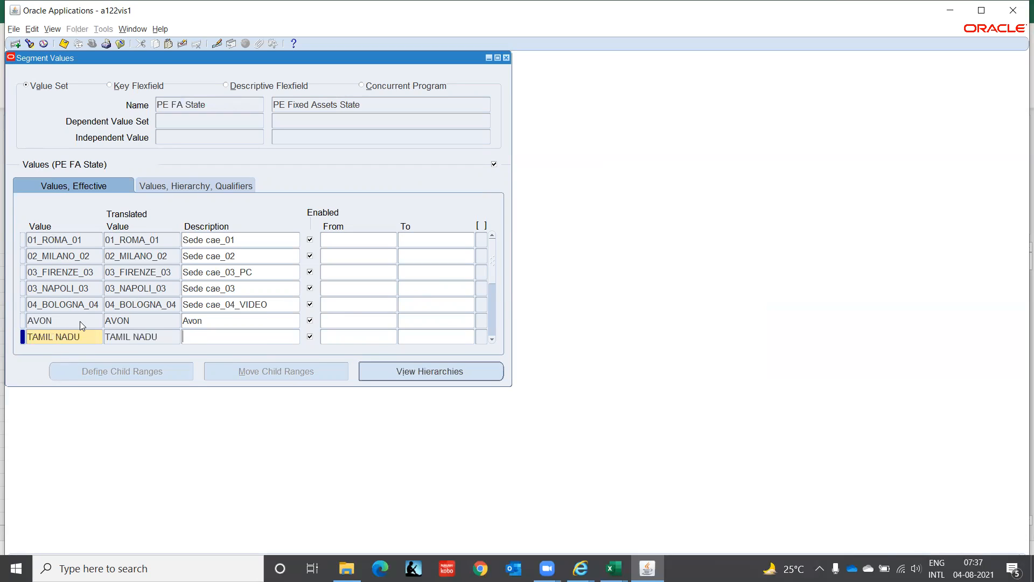
text(Tamil Nadu)
key(Tab)
key(Tab)
key(Tab)
key(Tab)
key(Tab)
key(Tab)
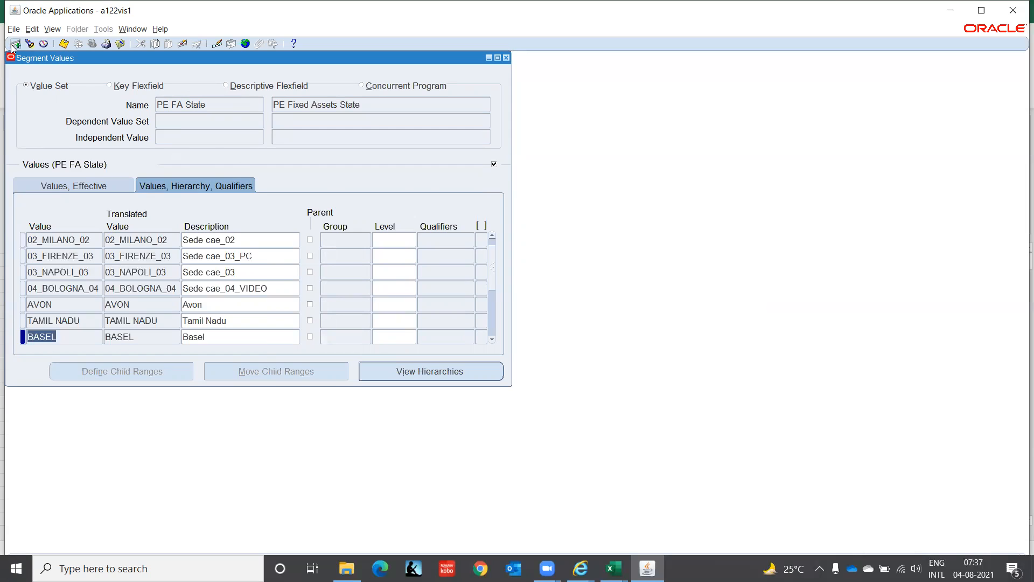
Step: Run a new value set search and load the values of PE FA City
click(222, 101)
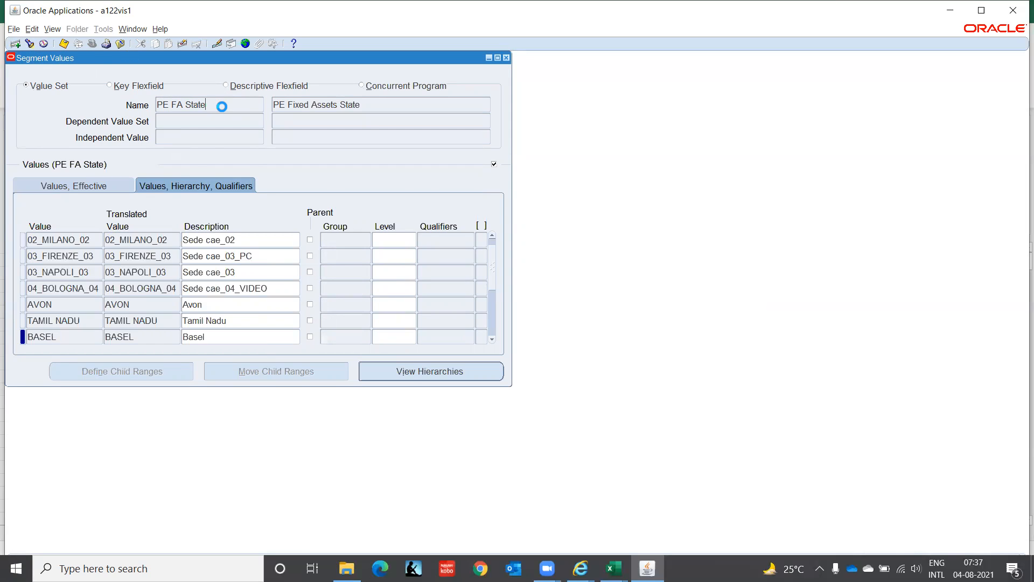
click(29, 43)
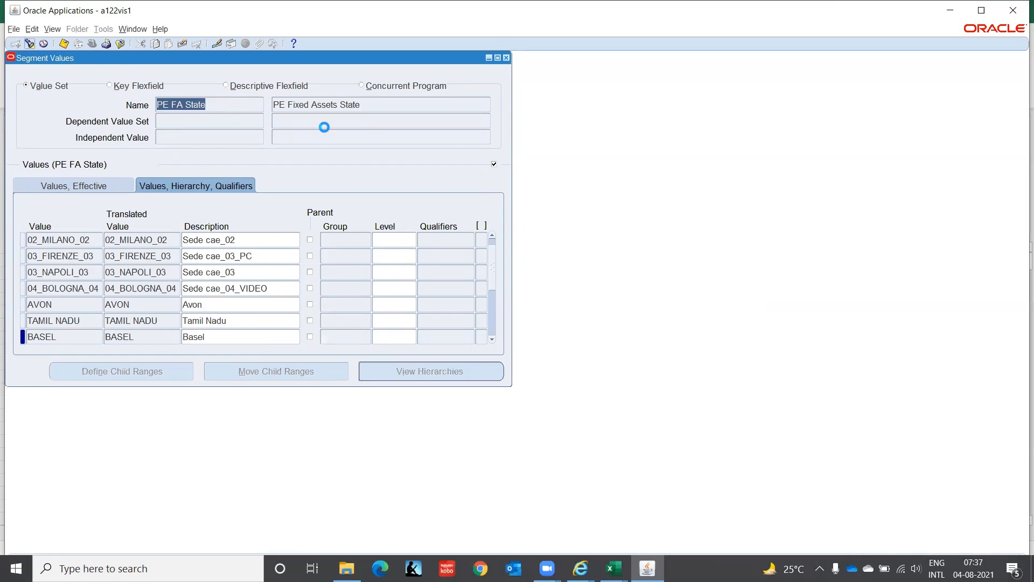
click(358, 154)
key(BackSpace)
key(BackSpace)
key(BackSpace)
key(BackSpace)
key(BackSpace)
key(BackSpace)
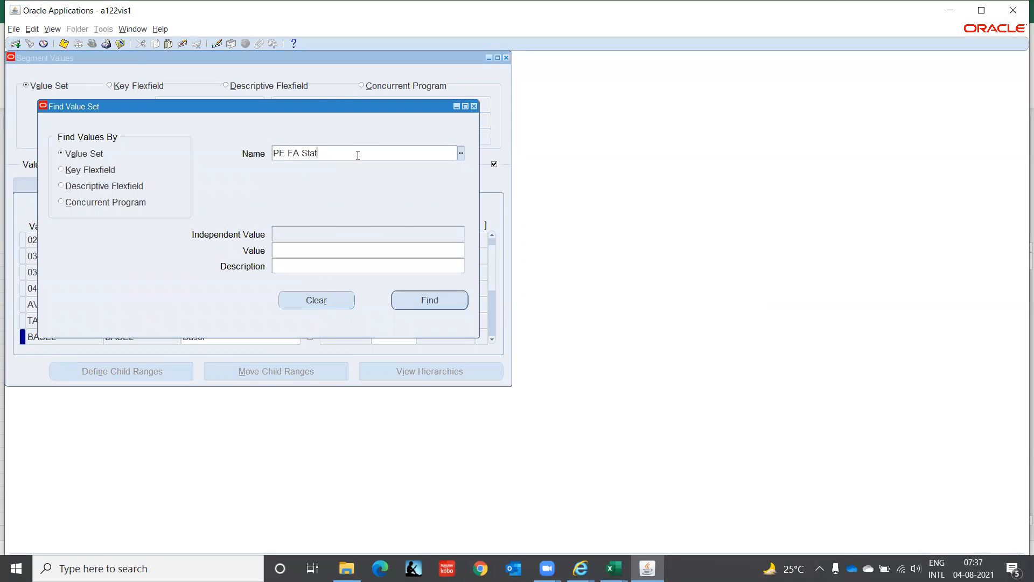
key(Return)
key(Down)
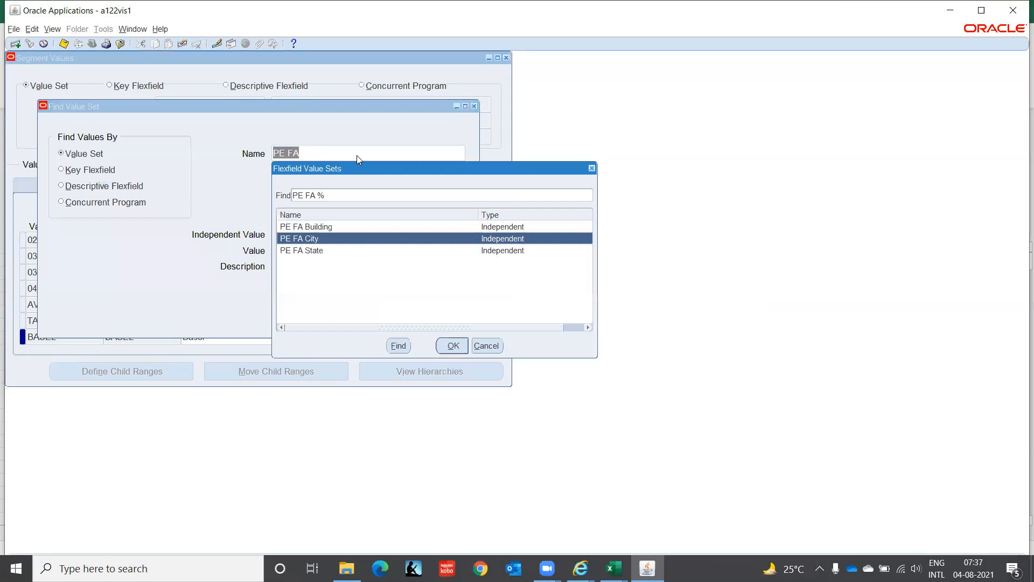
key(Return)
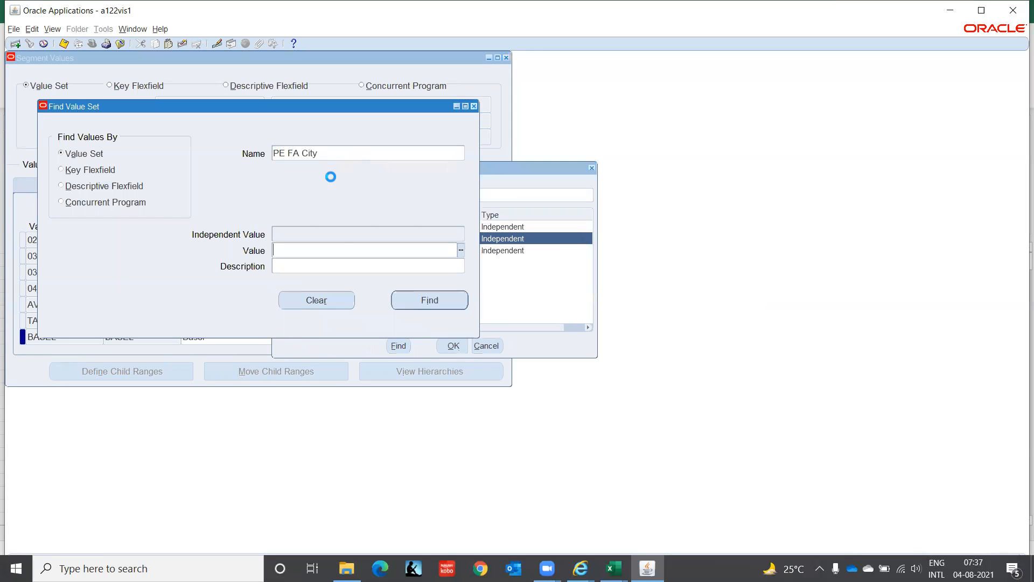
click(422, 303)
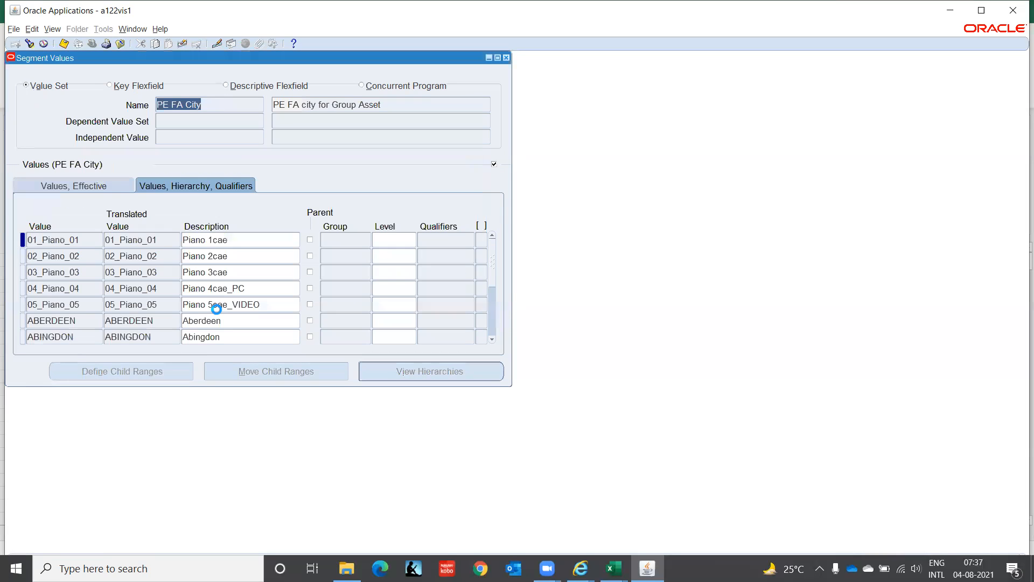
Step: Add the value Chennai with description Chennai to the PE FA City value set
click(76, 319)
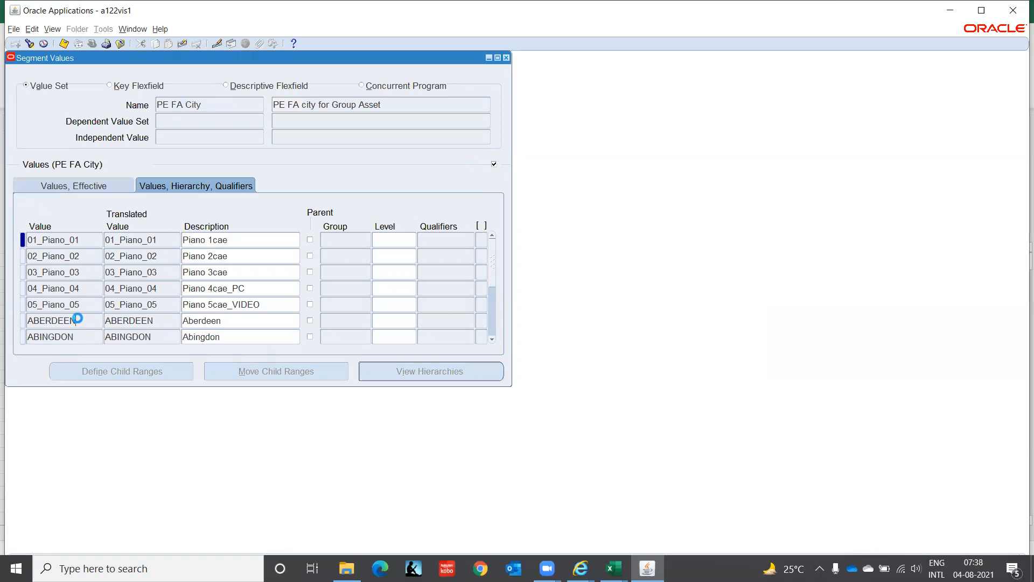
click(16, 44)
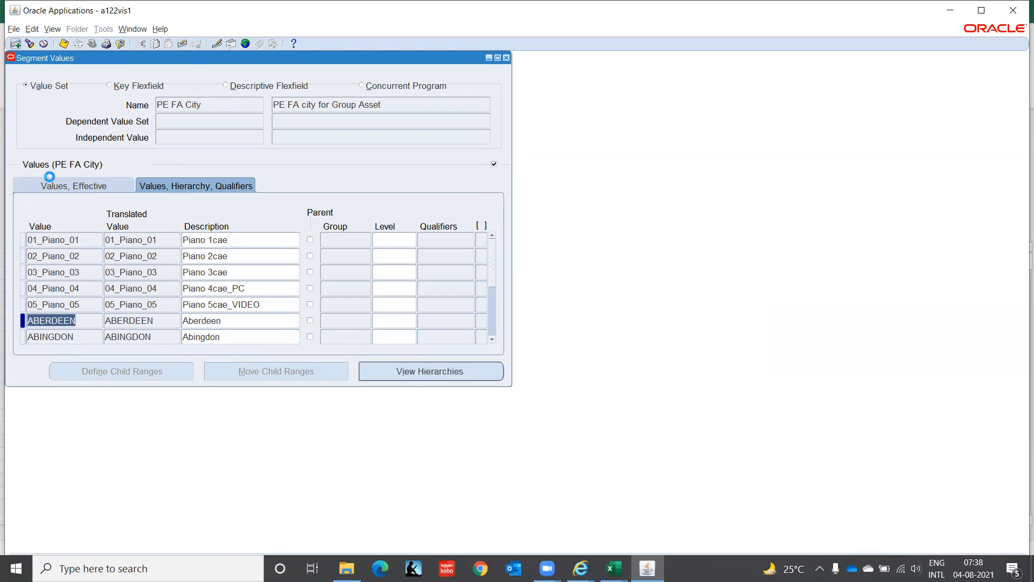
text(Chennai)
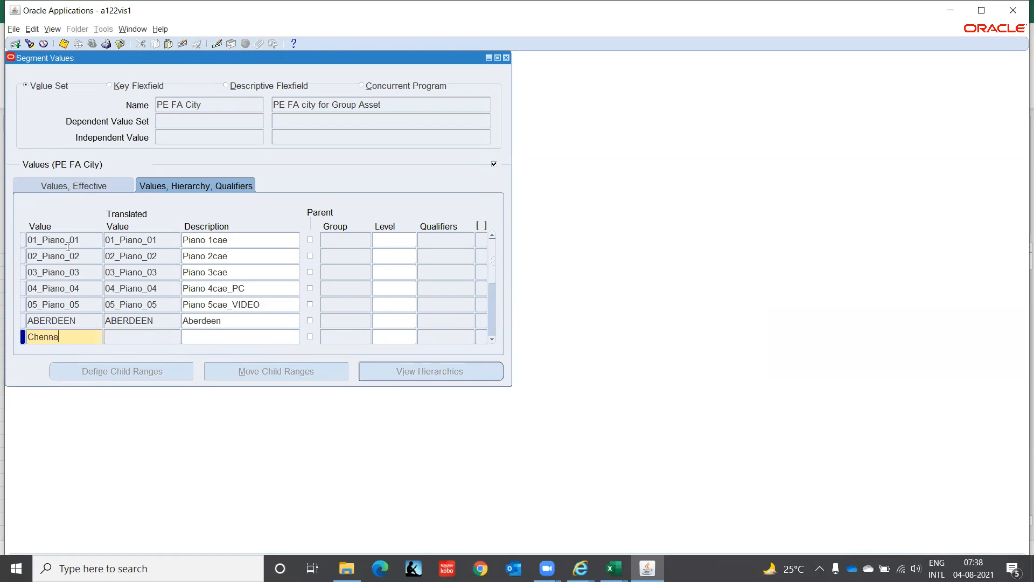
key(Tab)
text(Chennai)
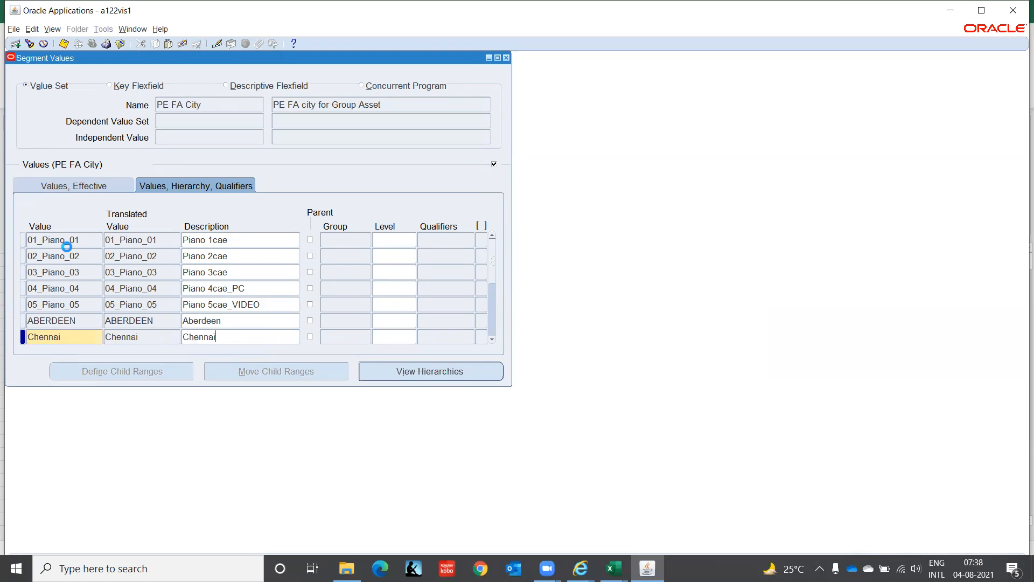
key(Tab)
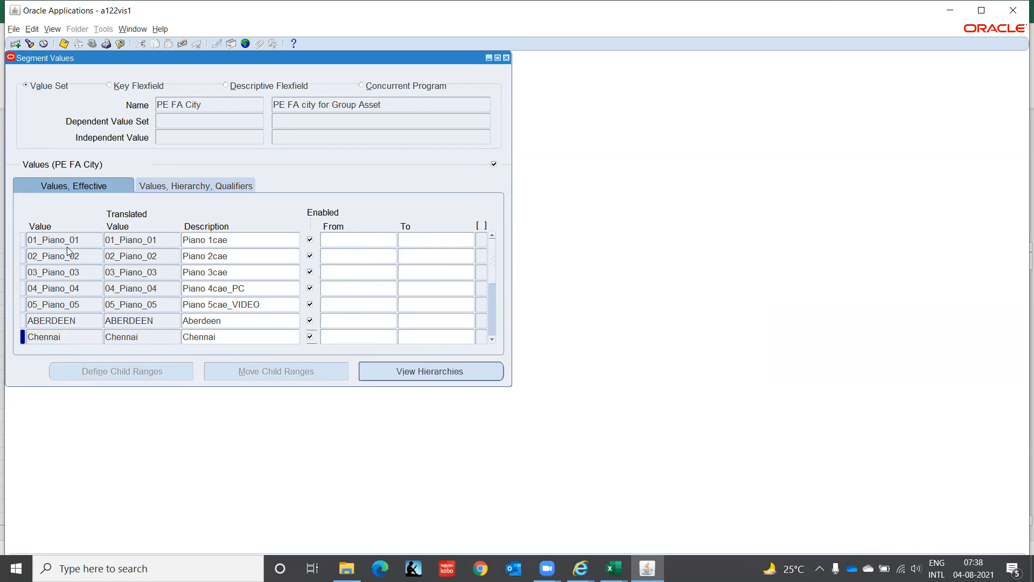
Step: Search the value sets for PE FA and load the values of PE FA Building
click(215, 103)
click(29, 43)
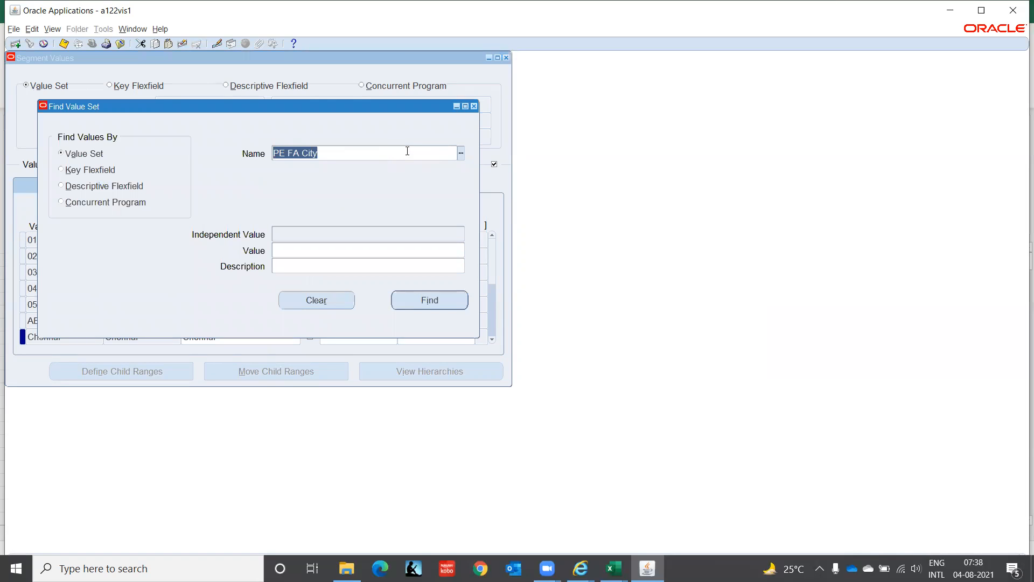
text(PE FA)
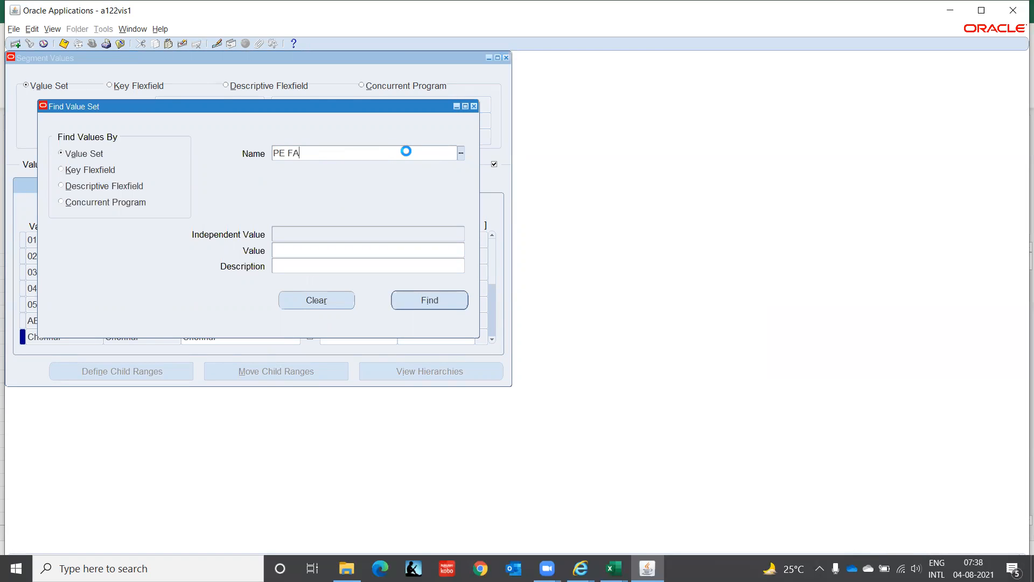
key(Tab)
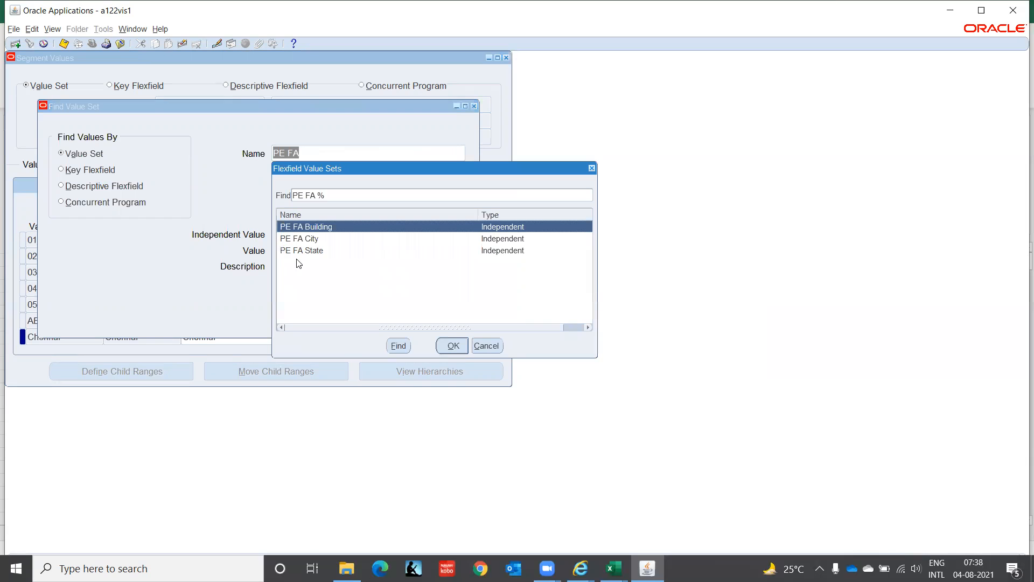
click(451, 345)
click(414, 303)
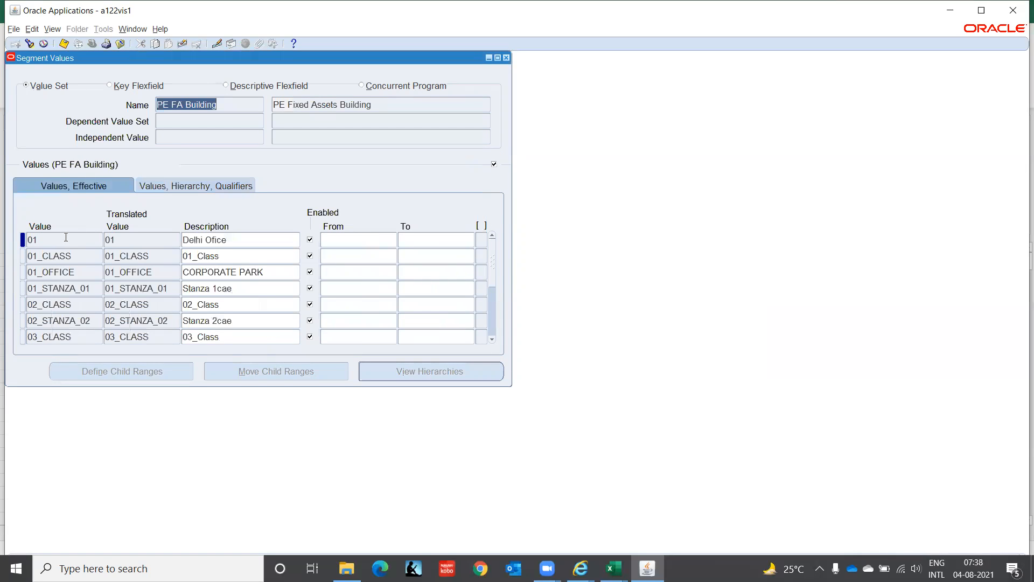
Step: Add the value ITCORP with description Corporate Office to PE FA Building and acknowledge the hierarchy compile note
click(66, 237)
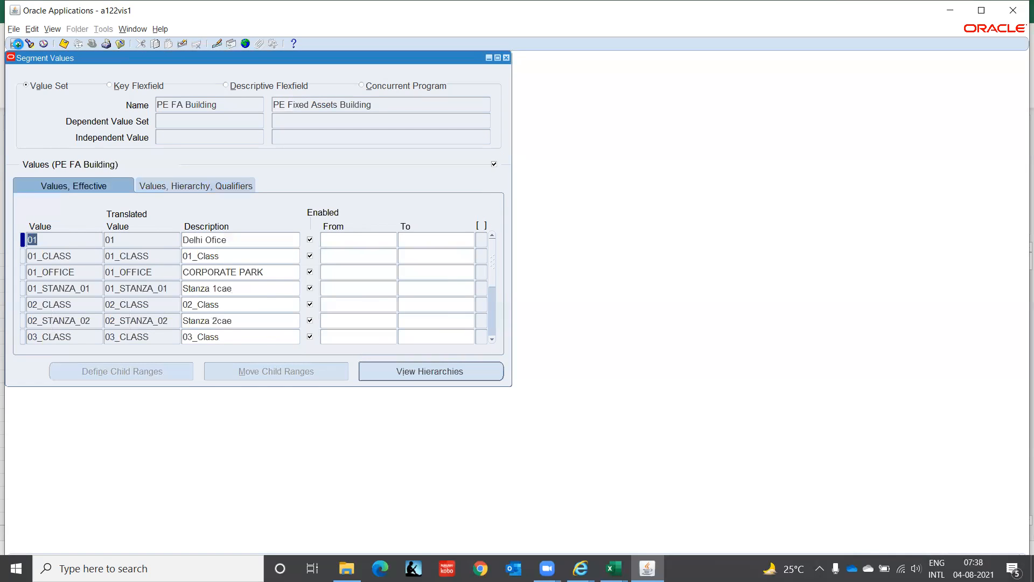
click(16, 43)
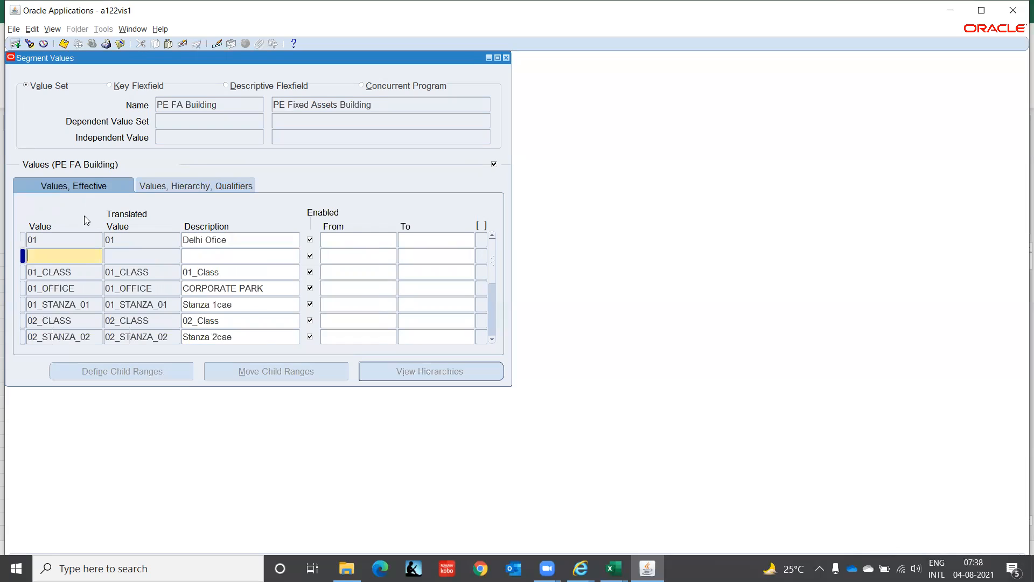
text(ITCORP)
key(Tab)
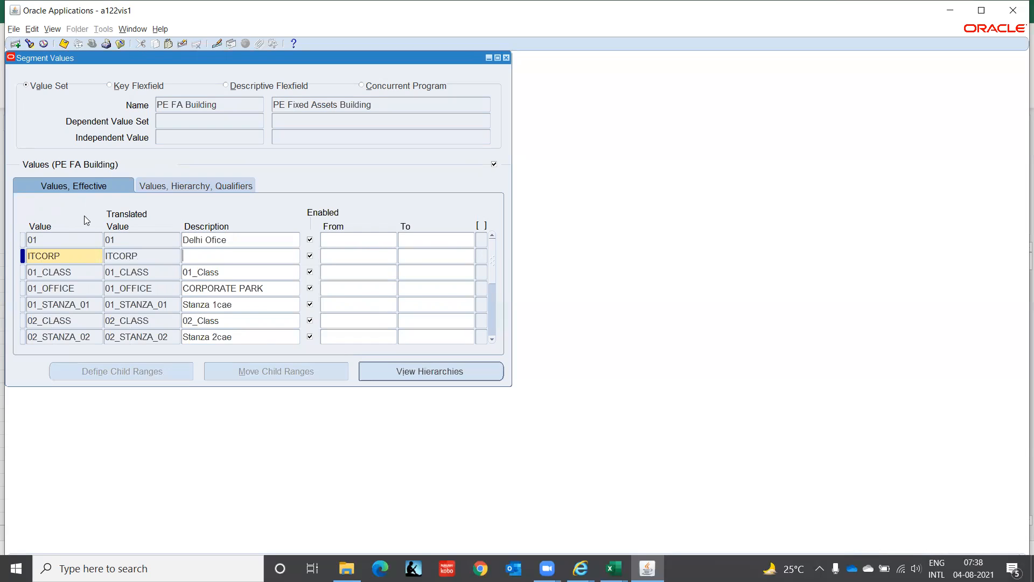
text(Corporate Office)
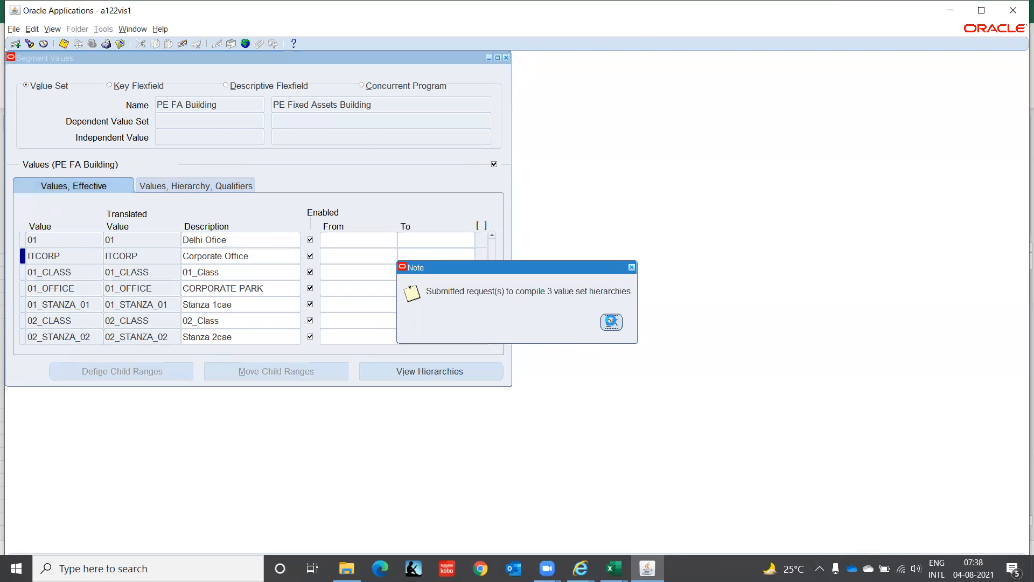
click(611, 322)
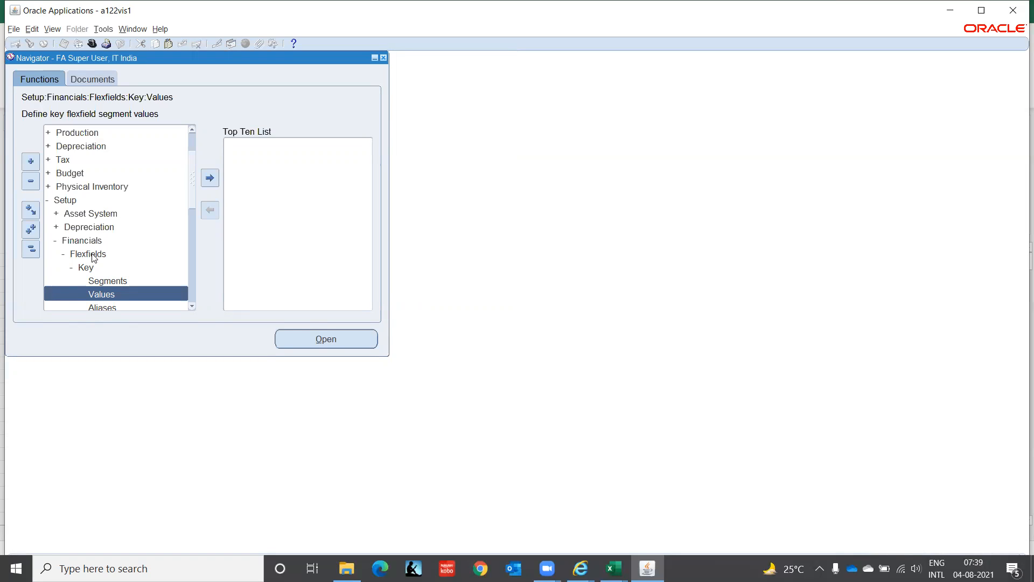
Step: Open the Locations form under the Asset System setup functions
double_click(83, 218)
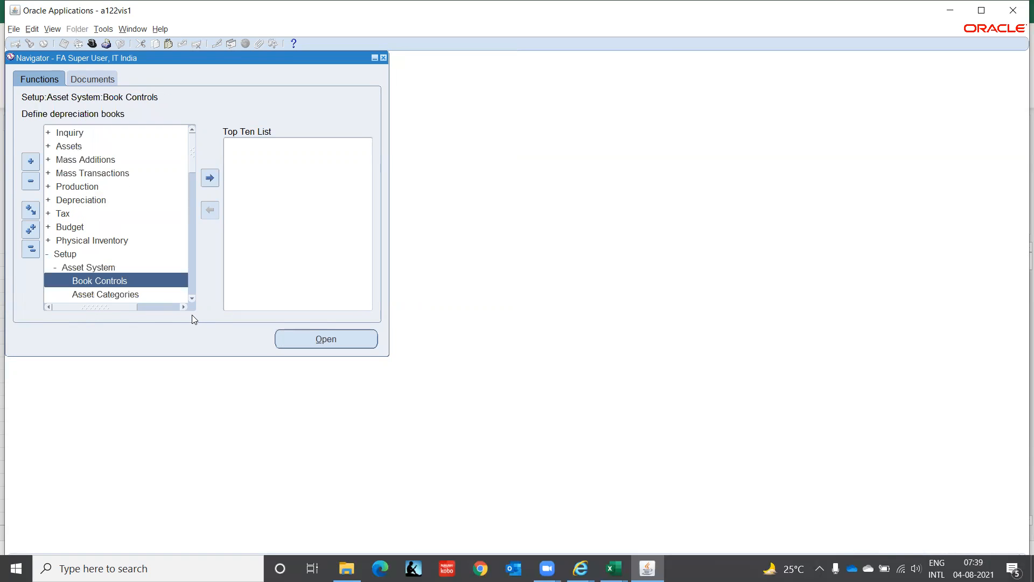
scroll(191, 300, down, 6)
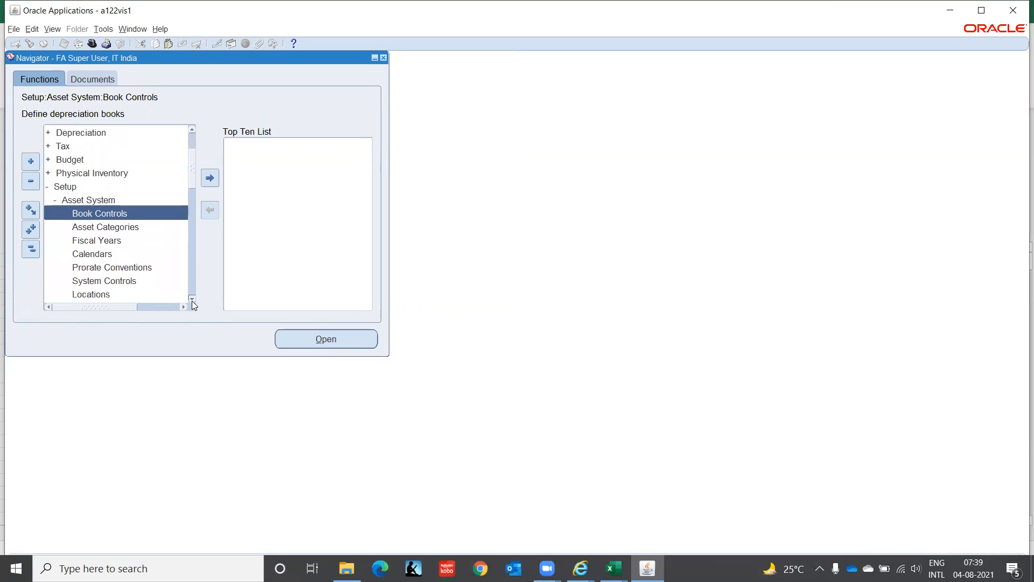
click(89, 282)
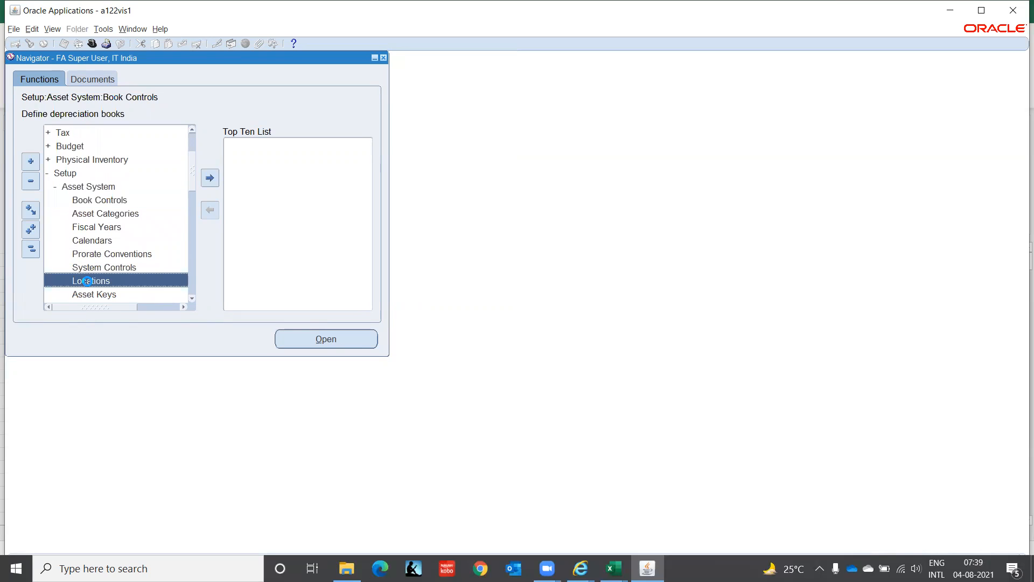
double_click(89, 282)
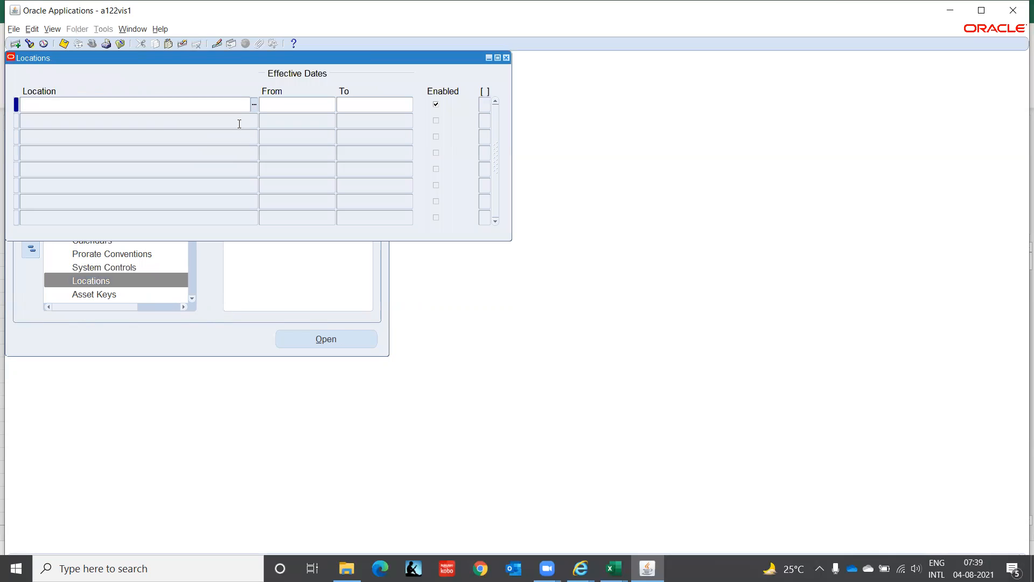
Step: Try to define a location with Country INDIA, State TAMIL NADU, City Chennai and Building ITCORP
click(255, 107)
click(421, 261)
text(India)
key(Tab)
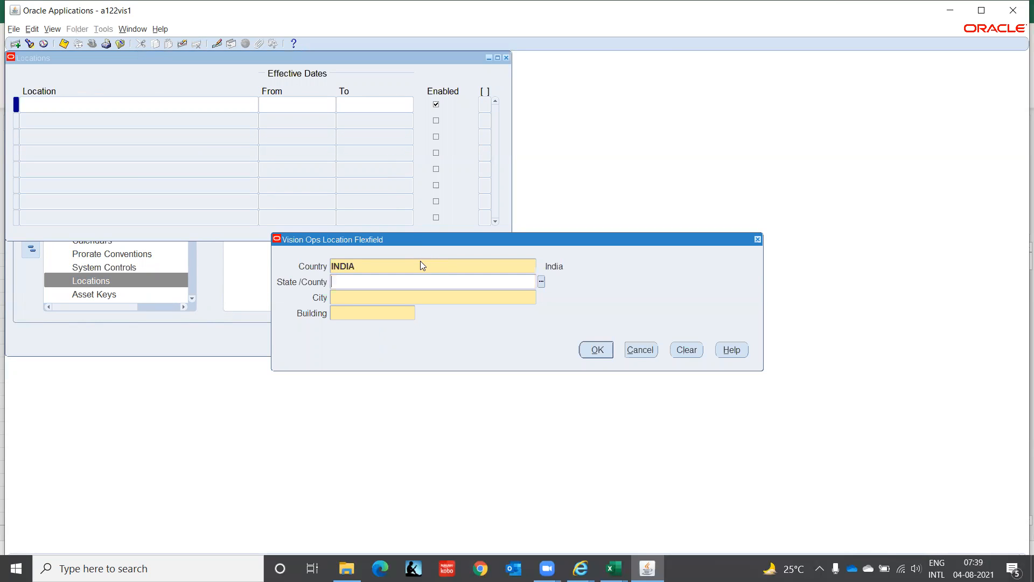
text(Tamil Nadu)
key(Tab)
text(Chennai)
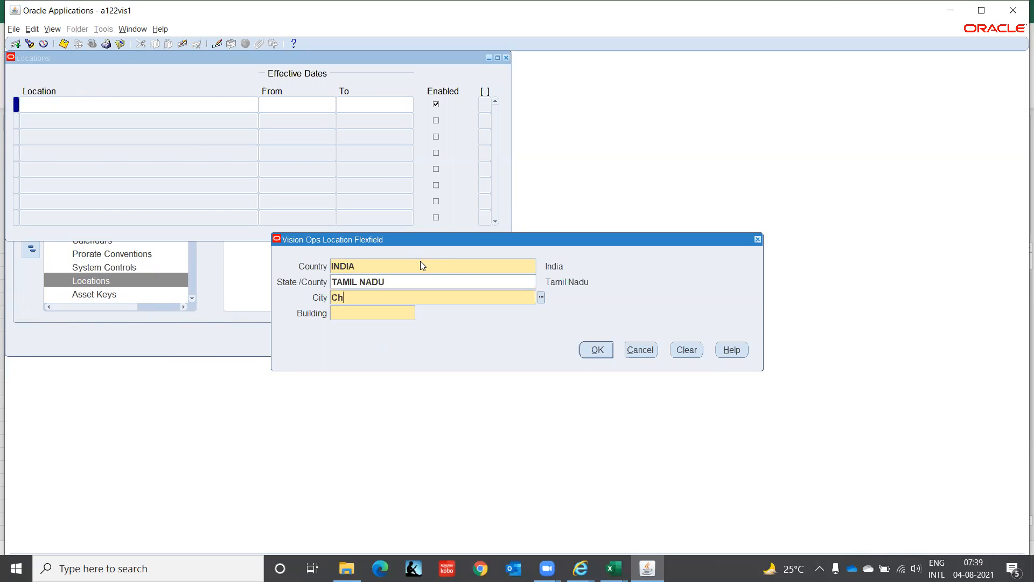
key(Tab)
text(ITCORP)
key(Tab)
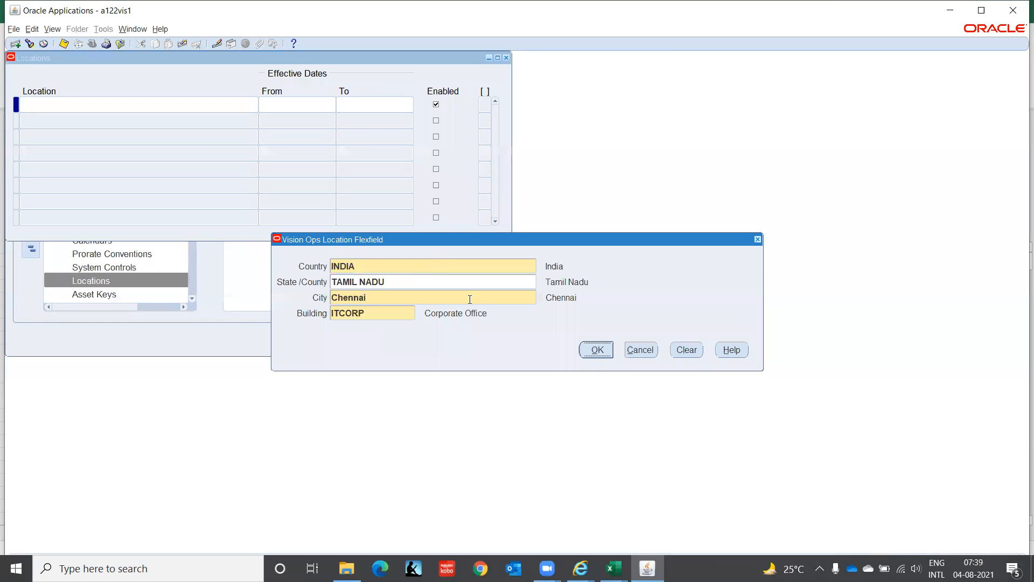
click(597, 350)
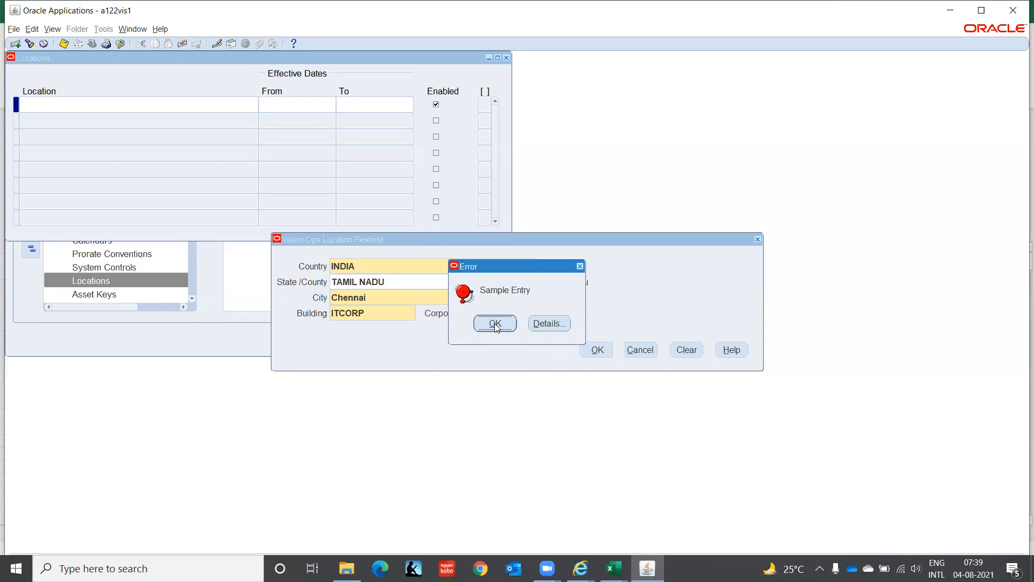
click(494, 323)
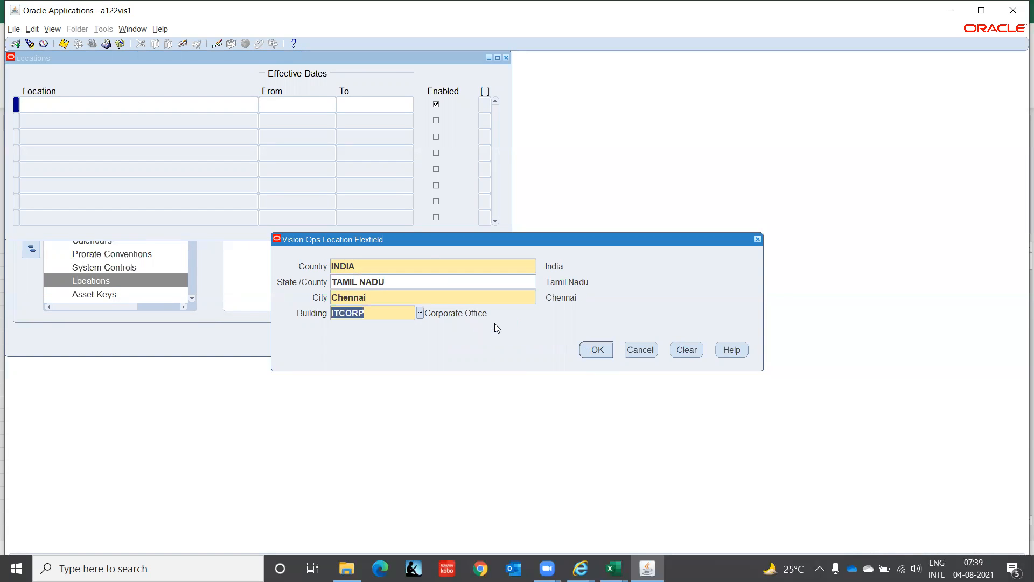
Step: Resubmit the same location combination, view the error details and cancel the flexfield entry
click(594, 348)
click(547, 322)
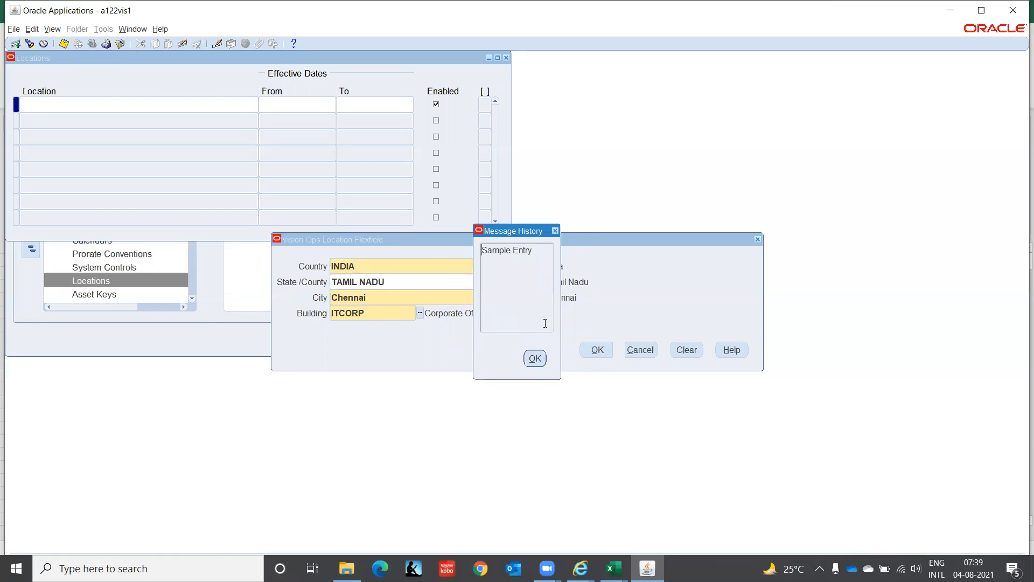
click(536, 359)
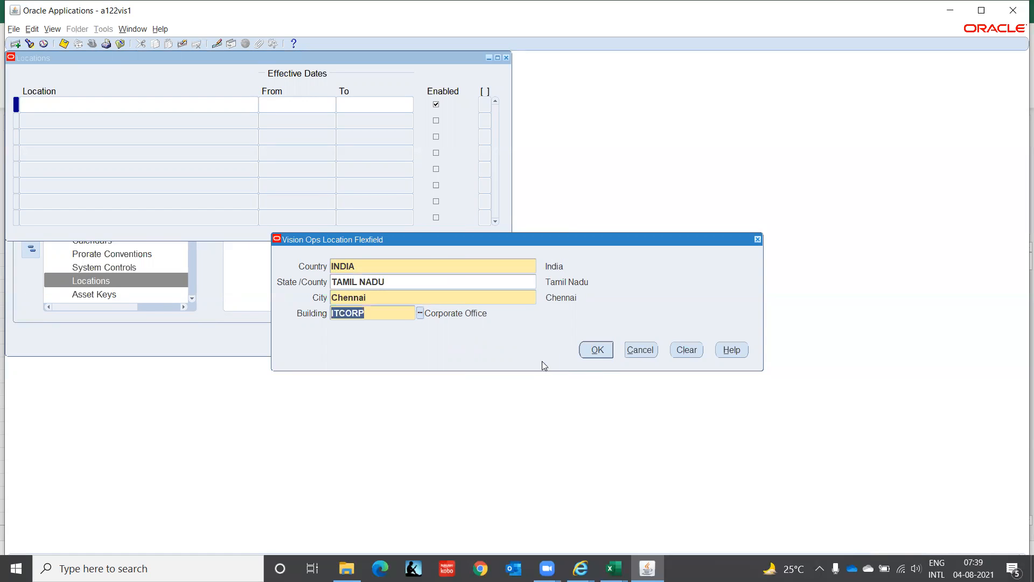
click(647, 350)
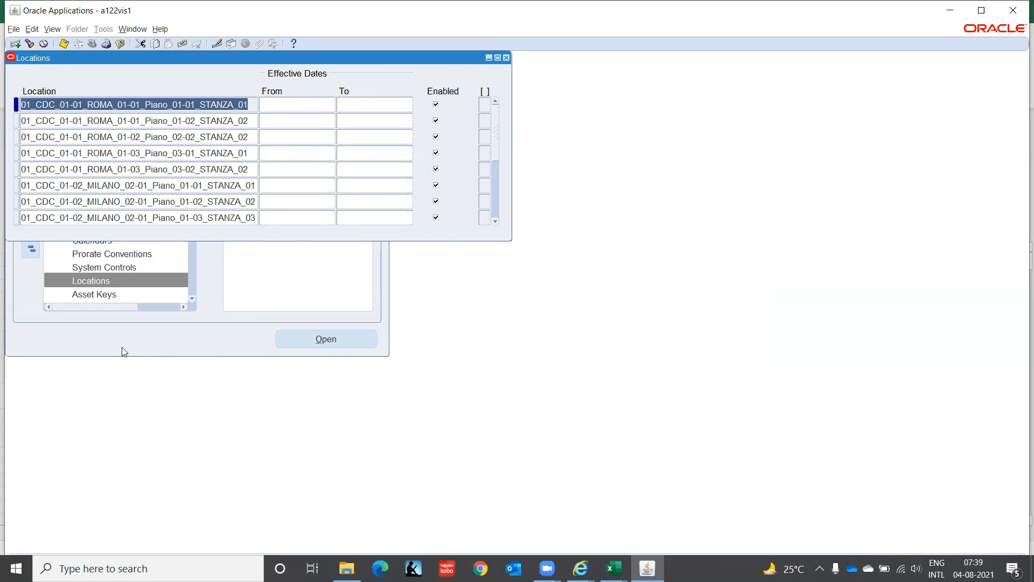
Step: Find all own concurrent requests to check the phase and status of the value set hierarchy compilations
click(52, 30)
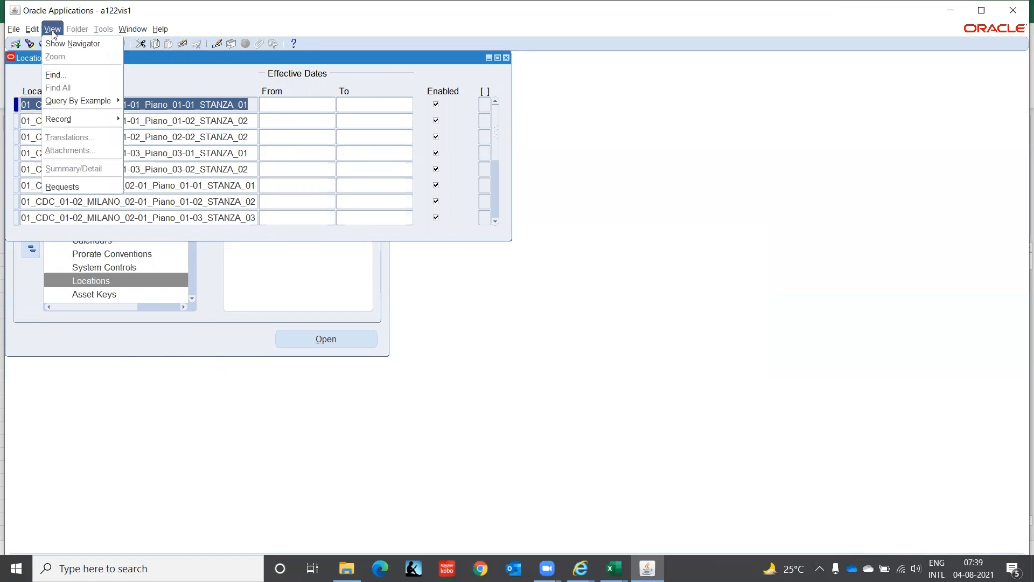
click(90, 187)
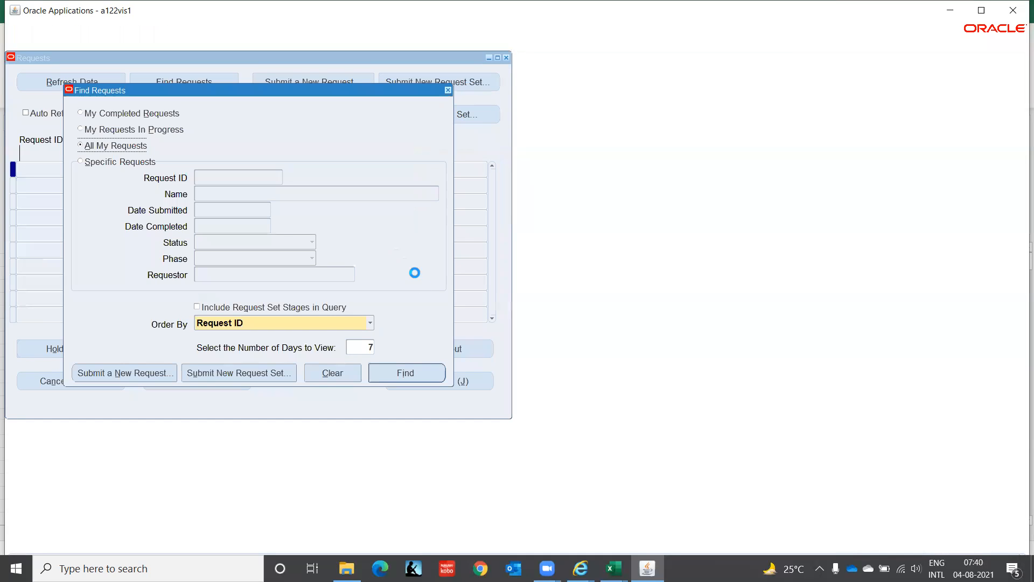
click(420, 378)
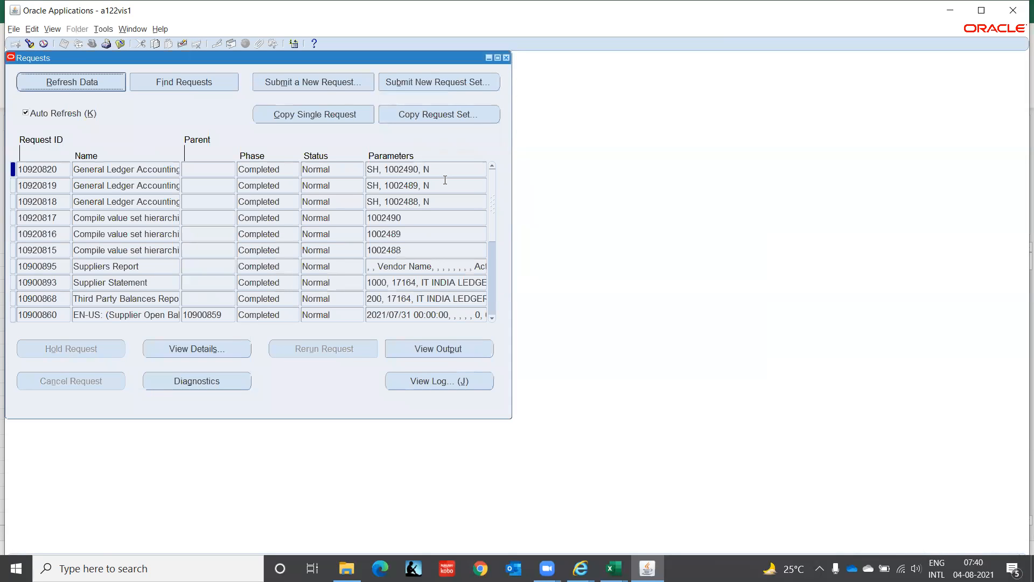
click(505, 57)
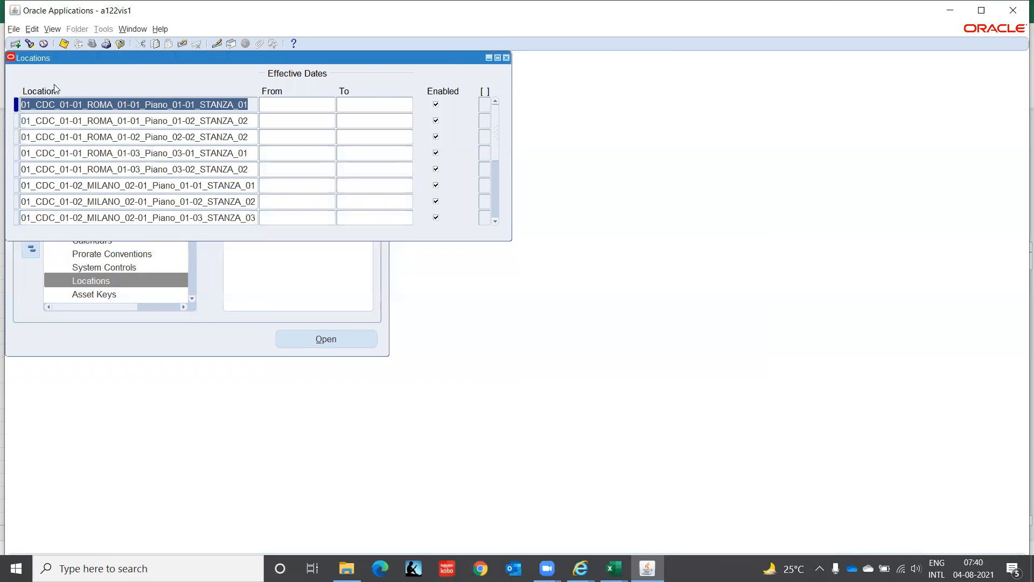
Step: Try to create a new location record with INDIA, TAMIL NADU, Chennai and ITCORP as its flexfield segments
click(15, 43)
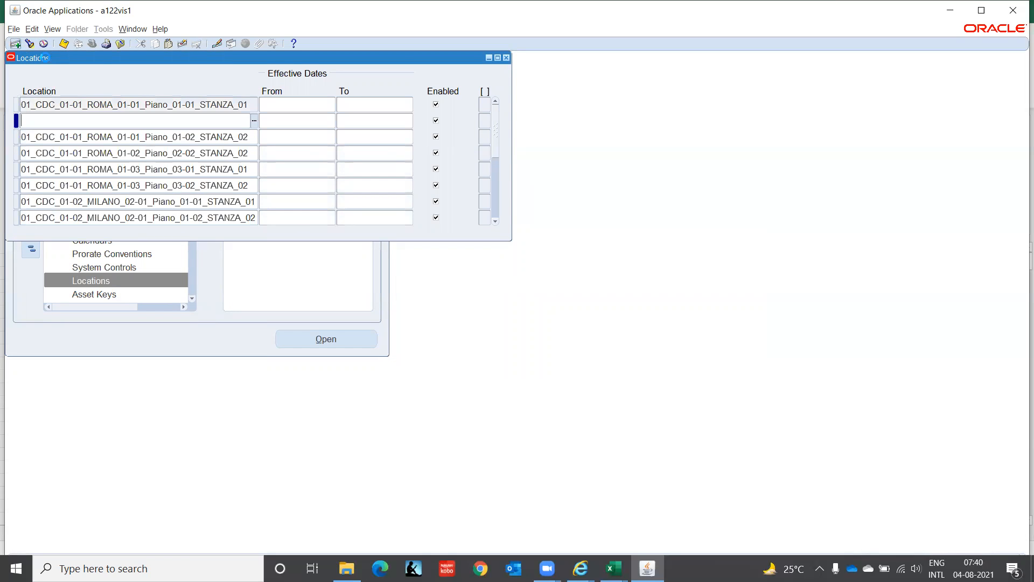
click(254, 121)
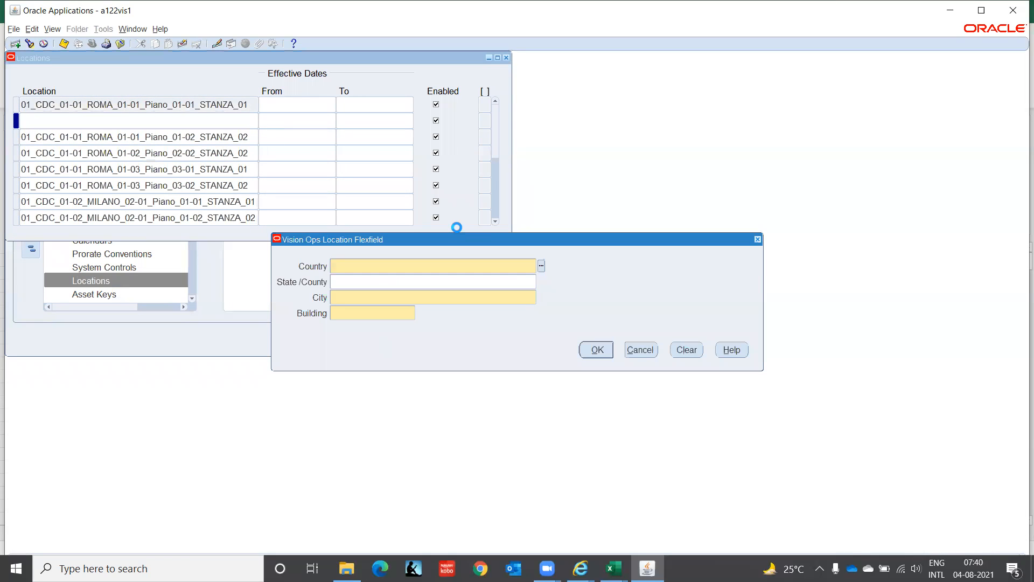
text(INDIA)
key(Tab)
text(Tamil)
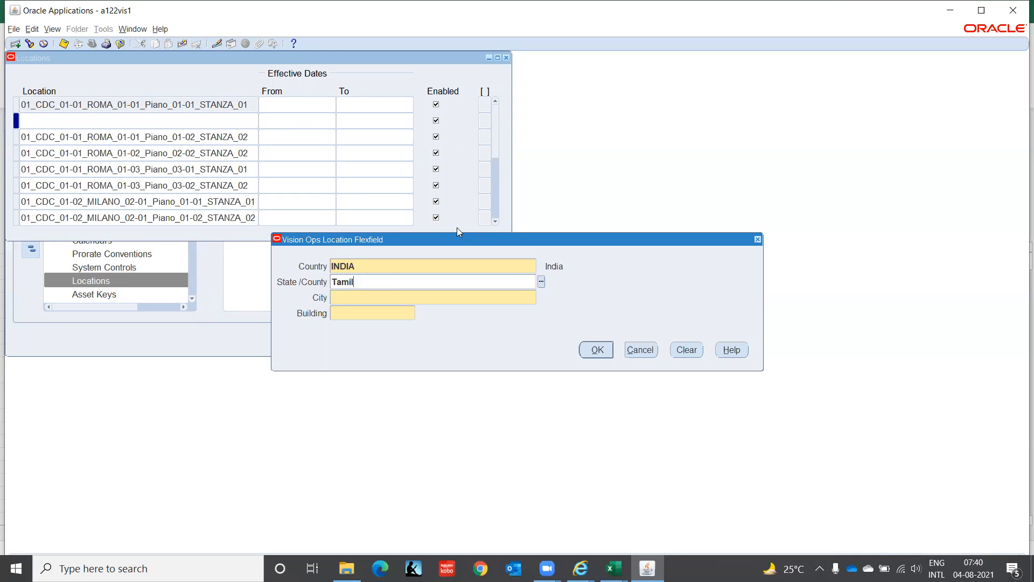
key(Tab)
text(Chennai)
key(Tab)
text(ITCORP)
key(Tab)
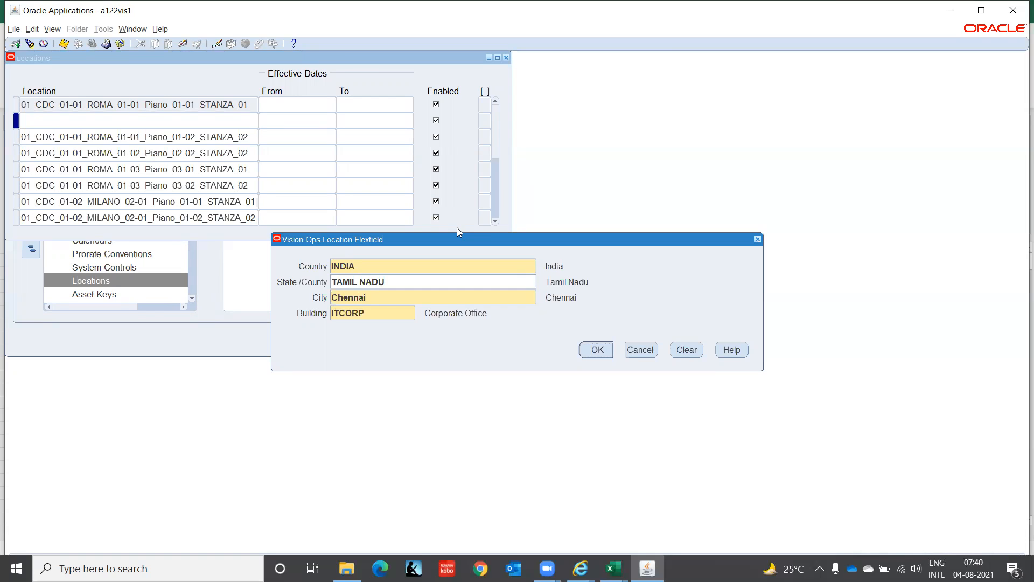
click(597, 351)
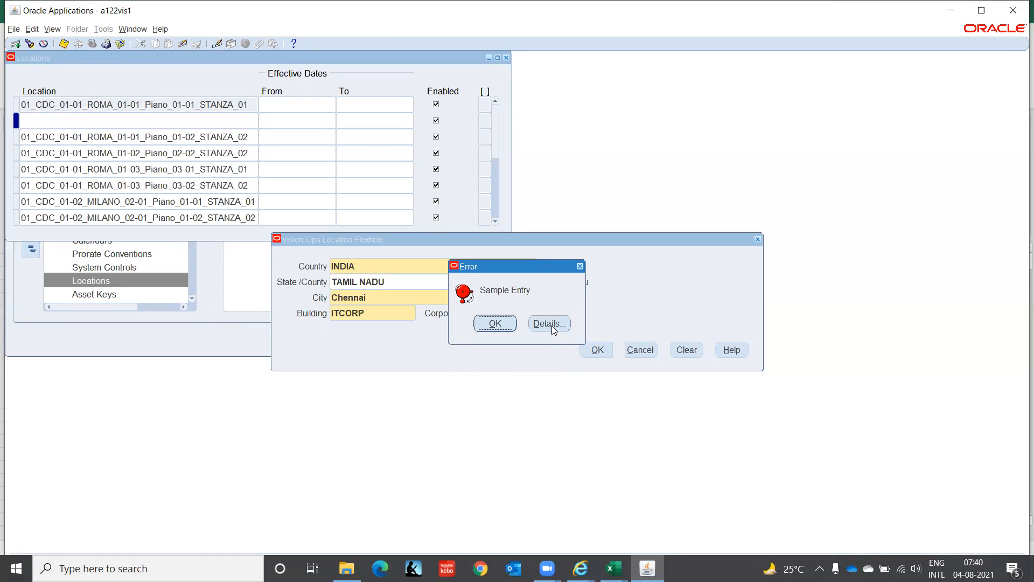
click(495, 323)
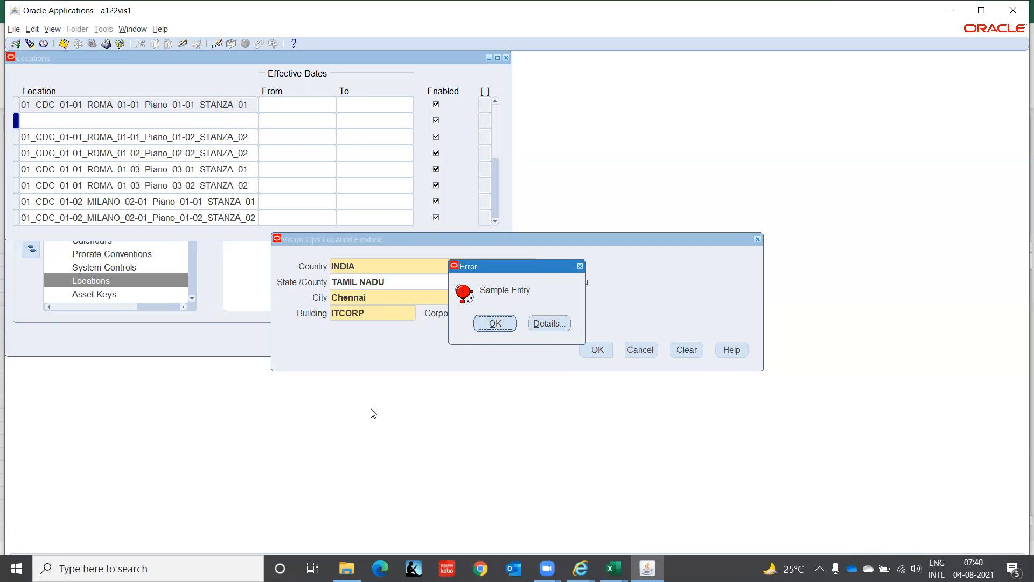
Step: Try to submit the location combination with the State/County segment blank and cancel the entry
click(416, 279)
key(BackSpace)
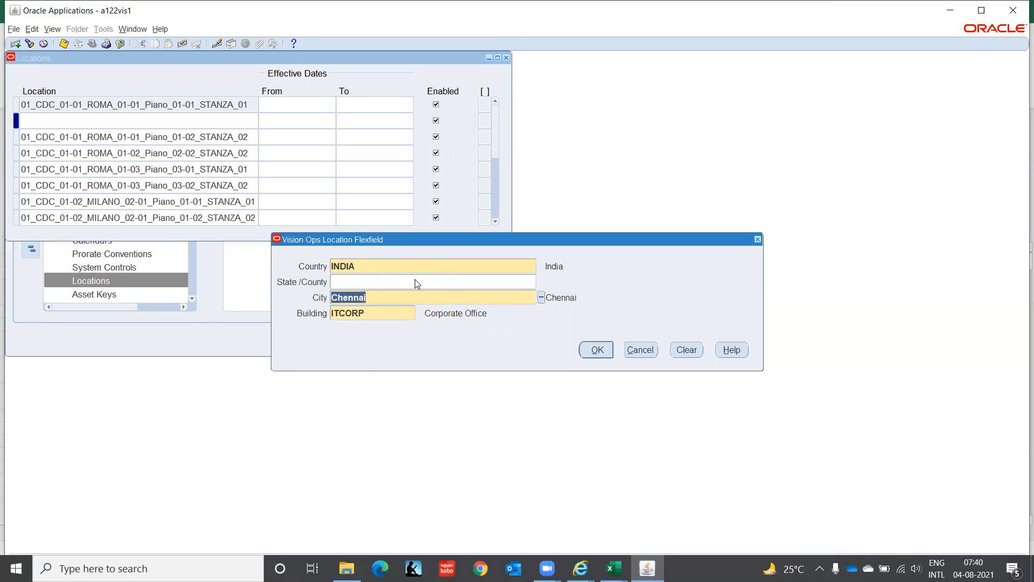
click(598, 350)
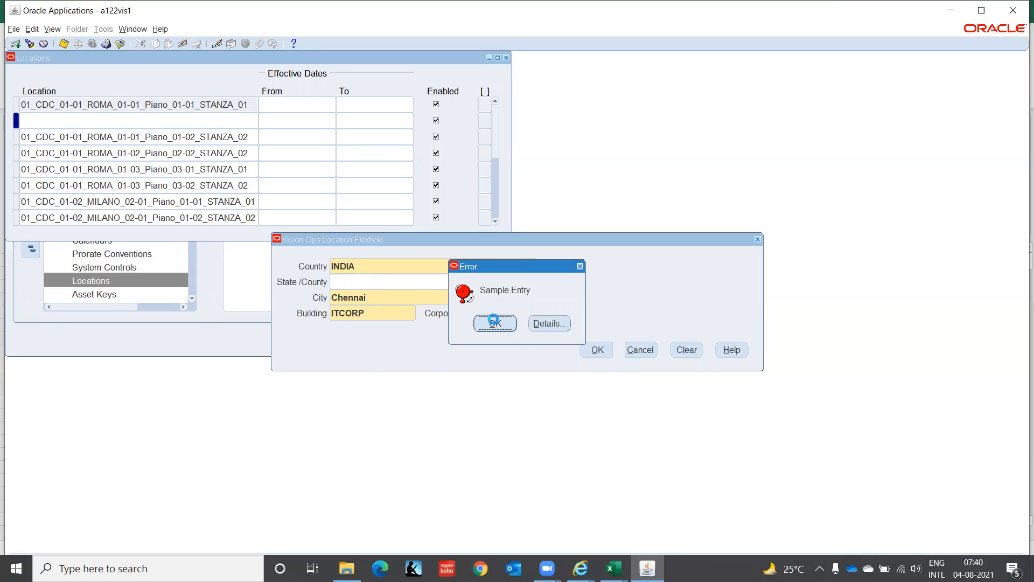
click(494, 323)
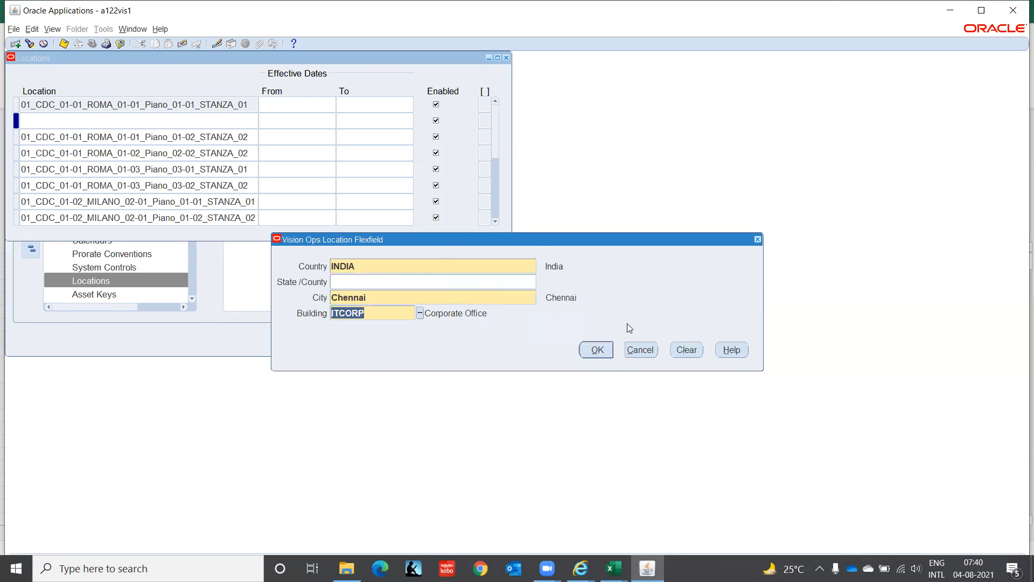
click(634, 351)
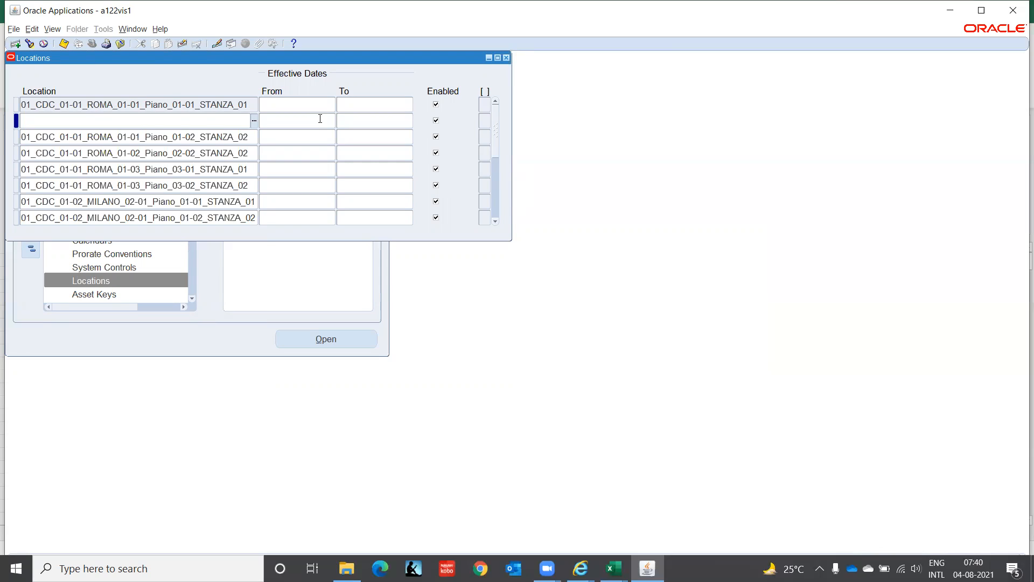
Step: Clear the empty location record and close the Locations form
click(183, 45)
key(F4)
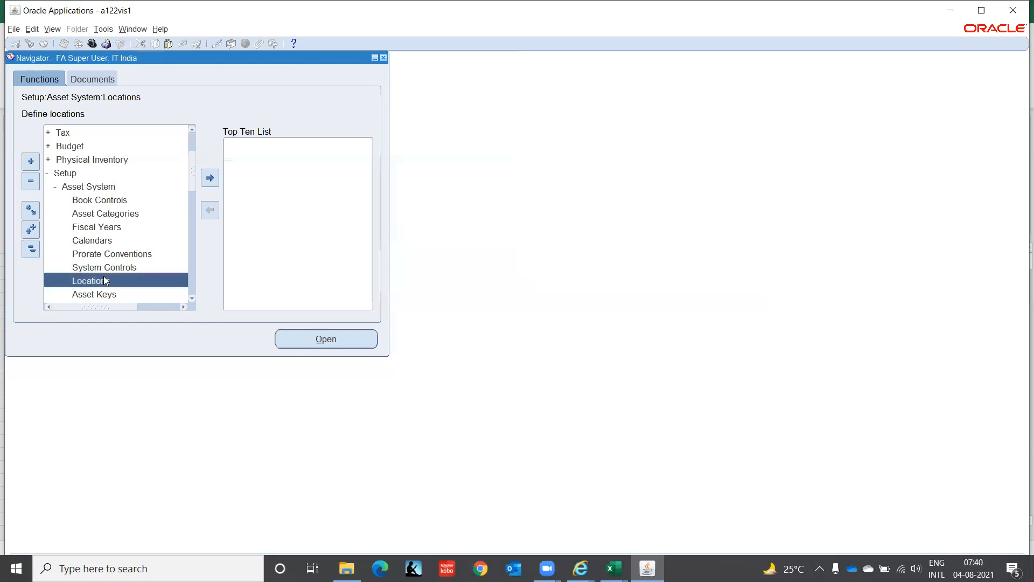
click(193, 299)
click(192, 299)
click(193, 299)
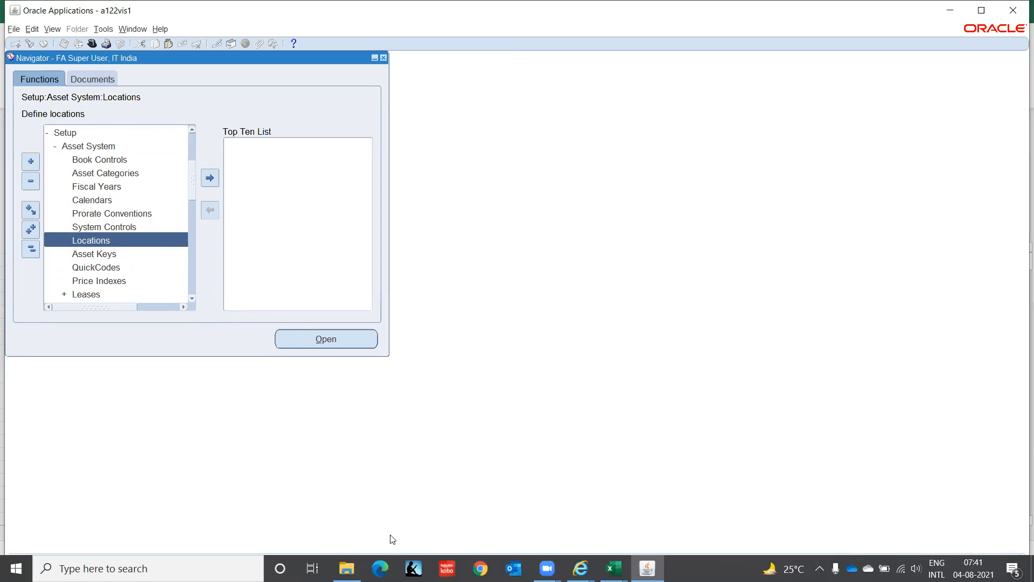
Step: Switch to the Edge browser and open google.com in a new tab
click(380, 568)
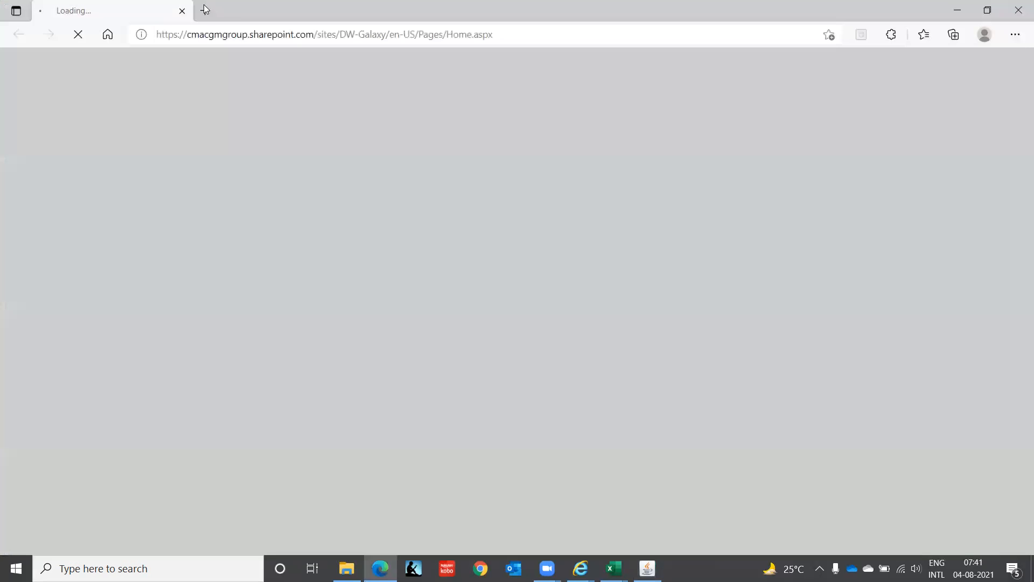
click(204, 12)
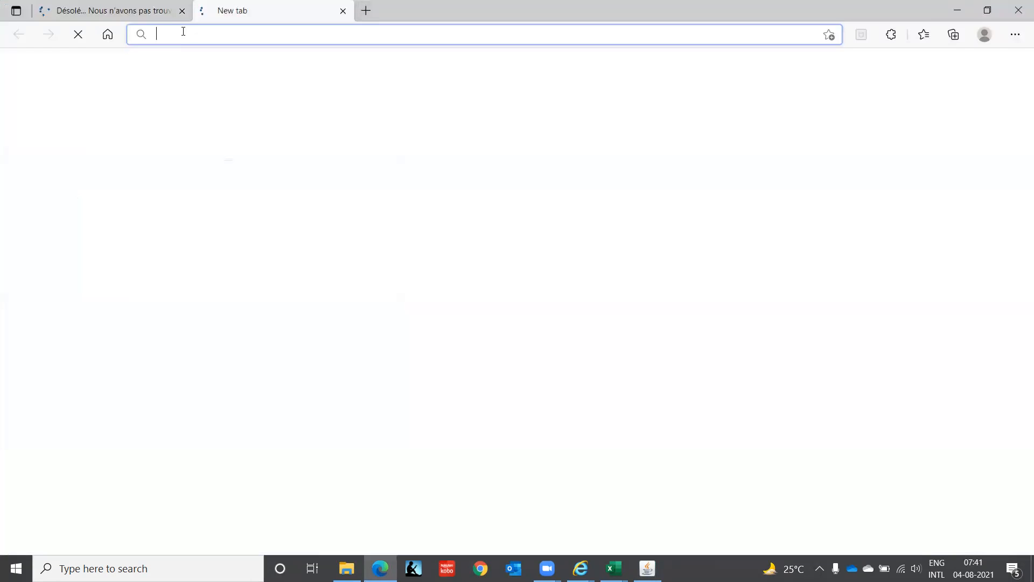
text(google.com)
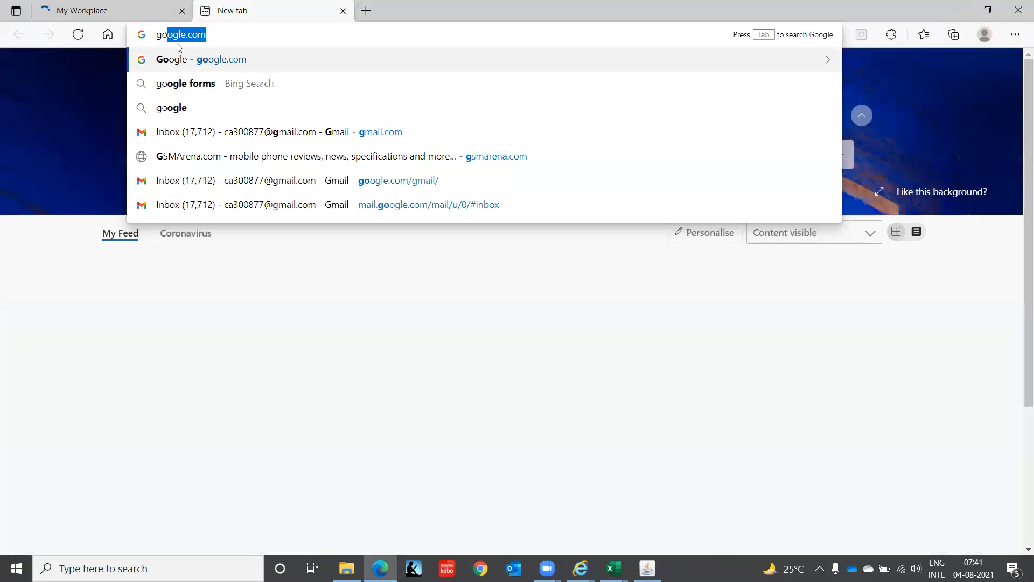
key(Return)
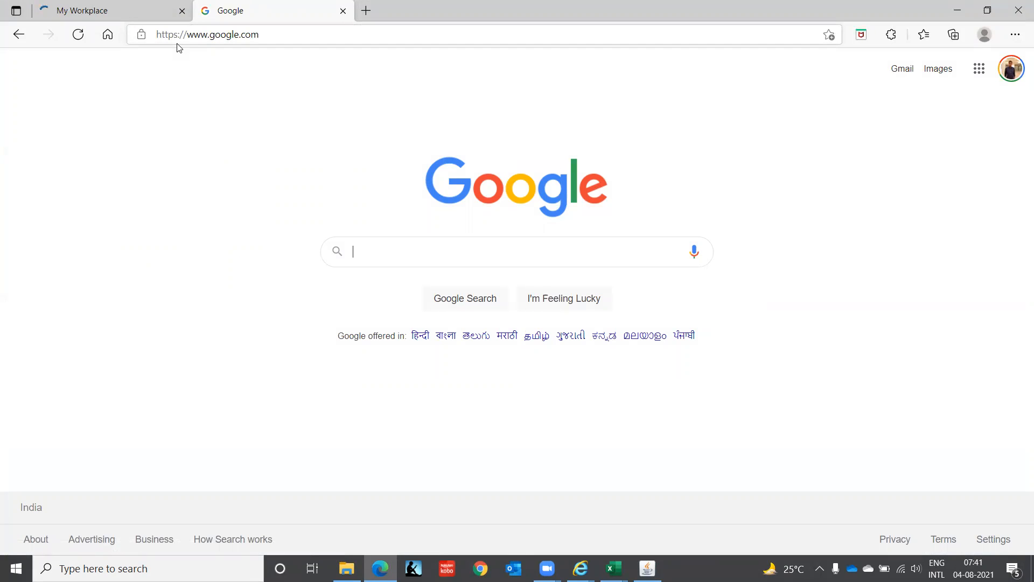
Step: Search Google for "sample entry error while creating location in assets in oracle r12"
text(sampl)
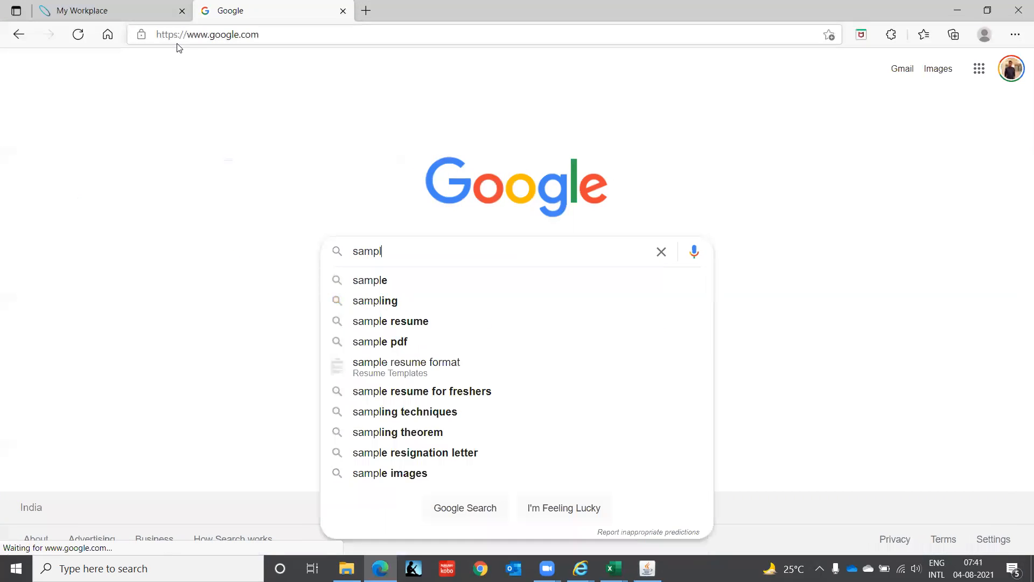
text(e entry )
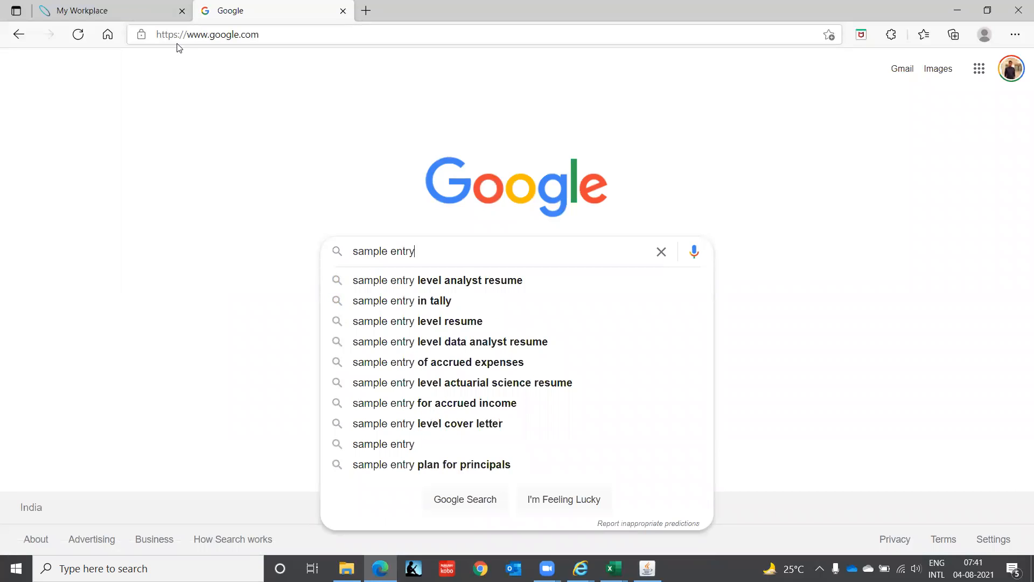
text(error)
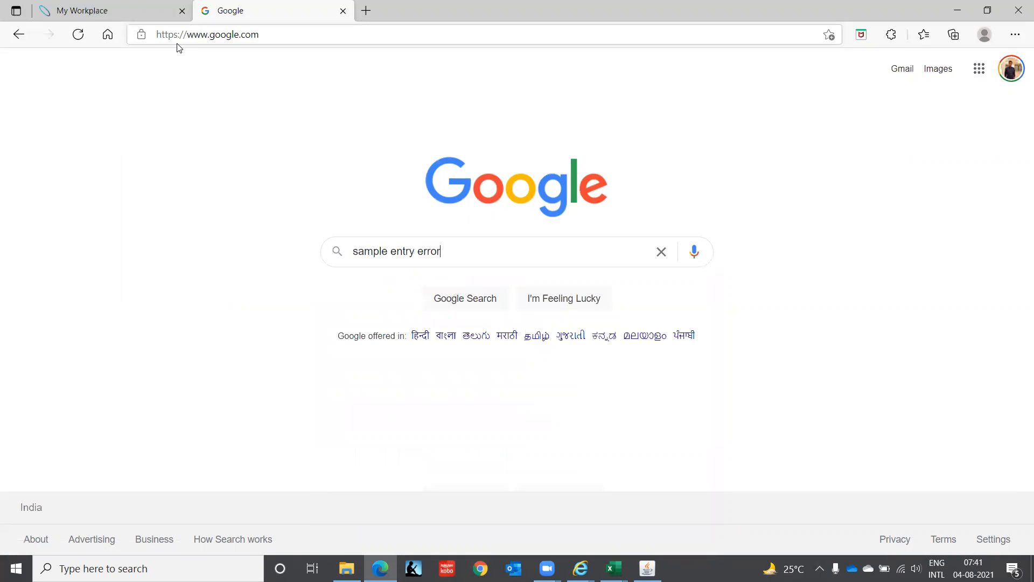
text( wh)
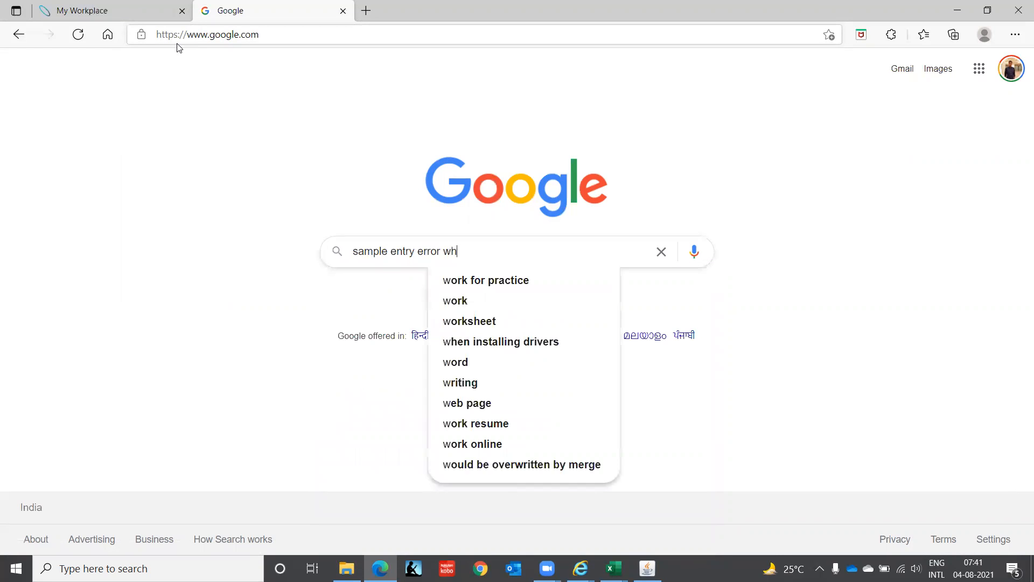
text(ile creat)
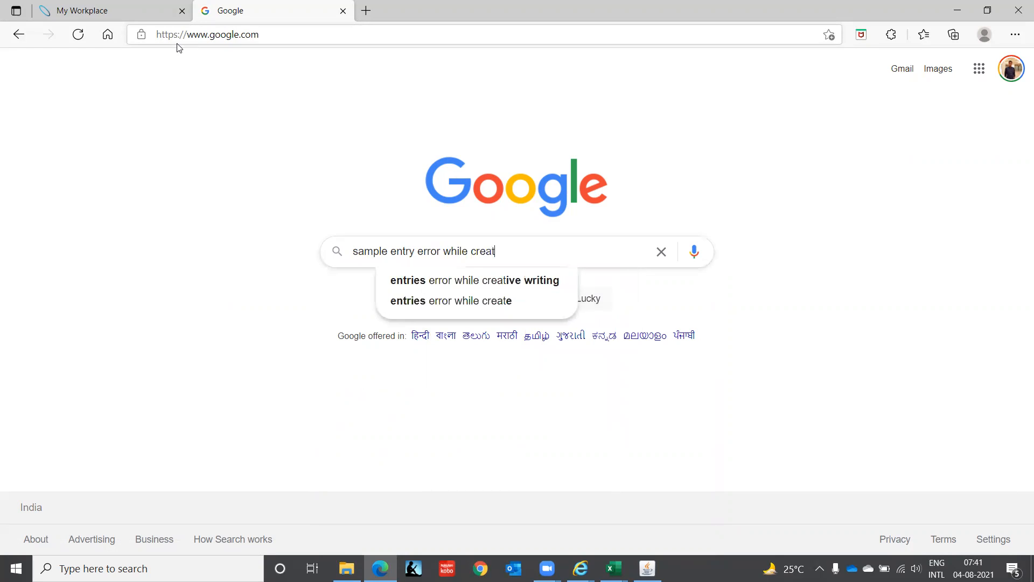
text(ing lo)
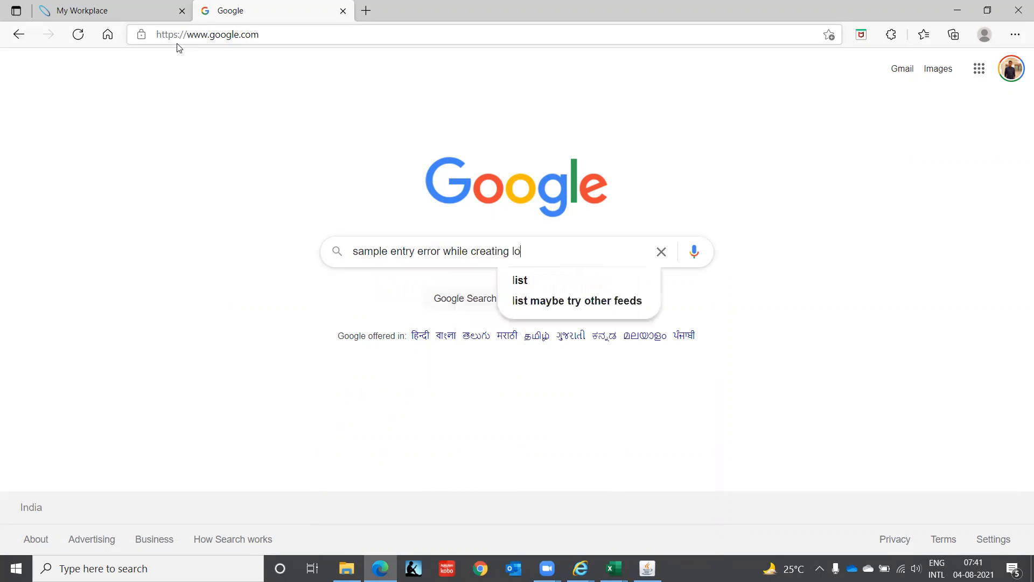
text(cation i)
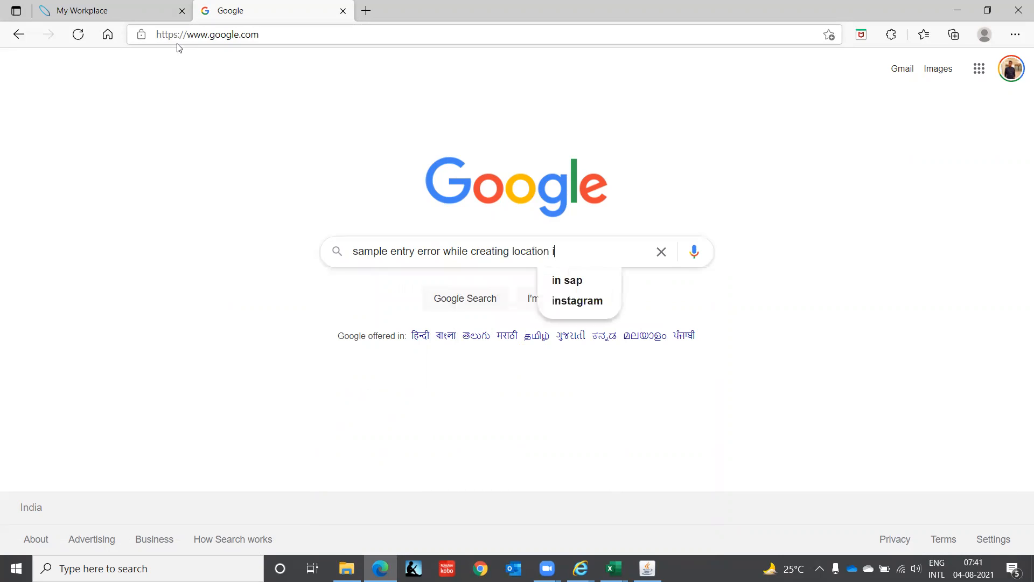
text(n assets)
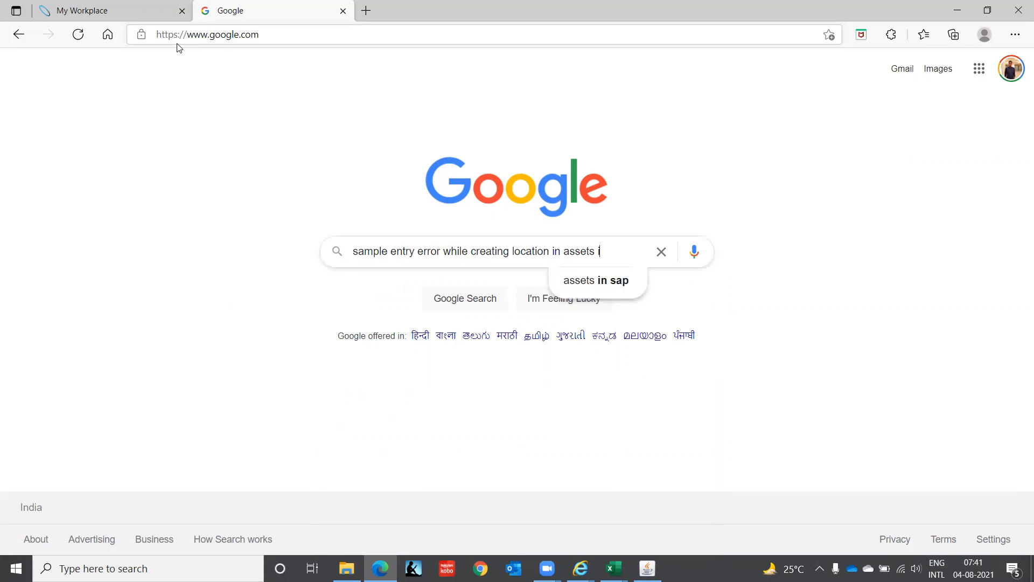
text( in ora)
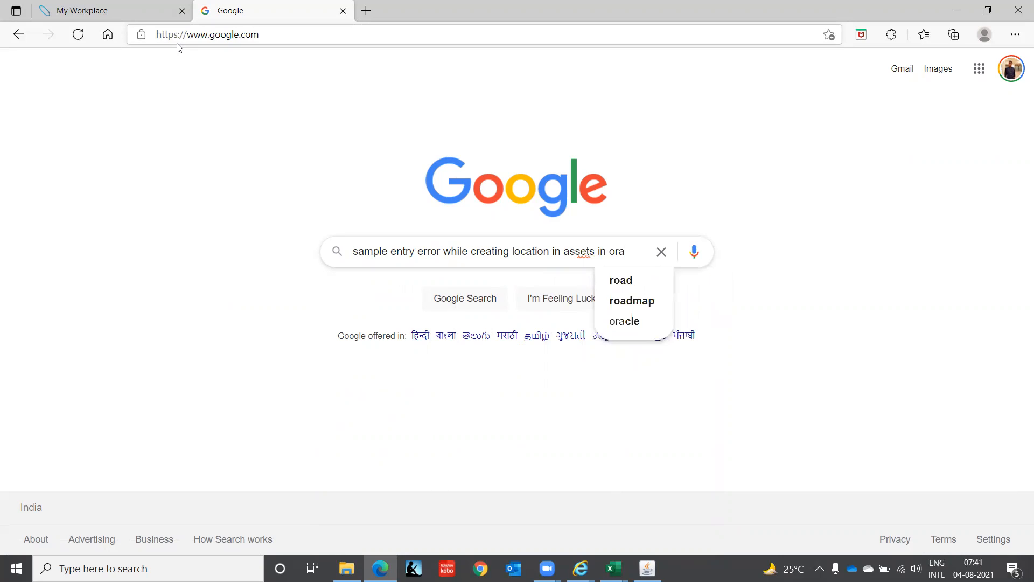
text(cle r12)
key(Return)
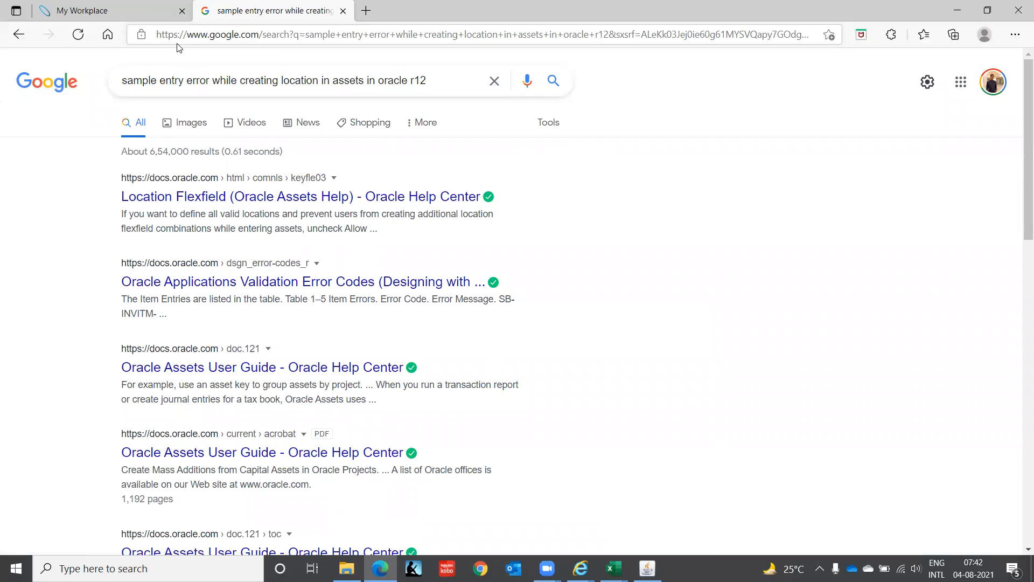
Step: Look through the search results and open the Location Flexfield (Oracle Assets Help) page
scroll(178, 48, down, 2)
scroll(178, 47, down, 1)
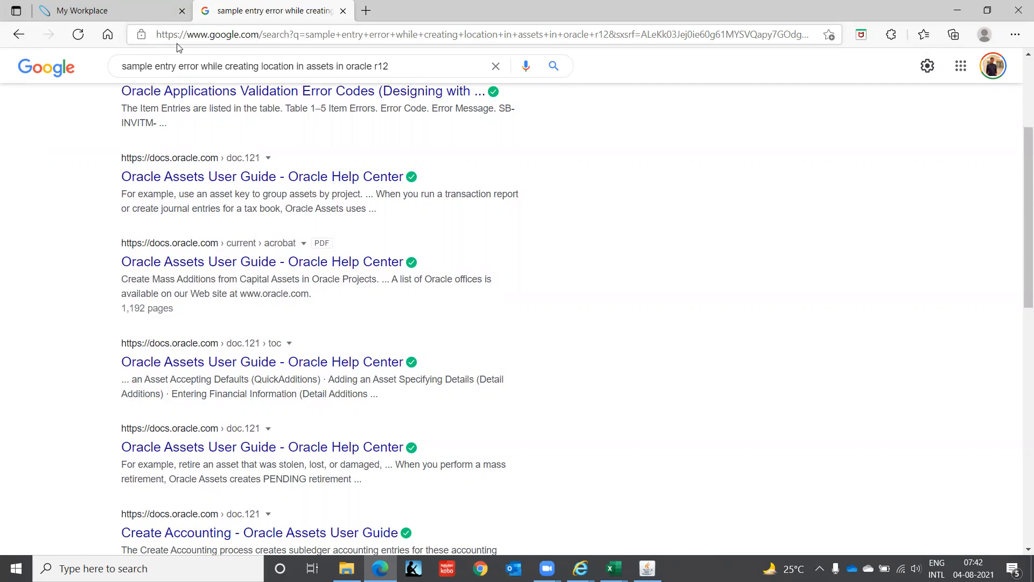
scroll(178, 48, down, 4)
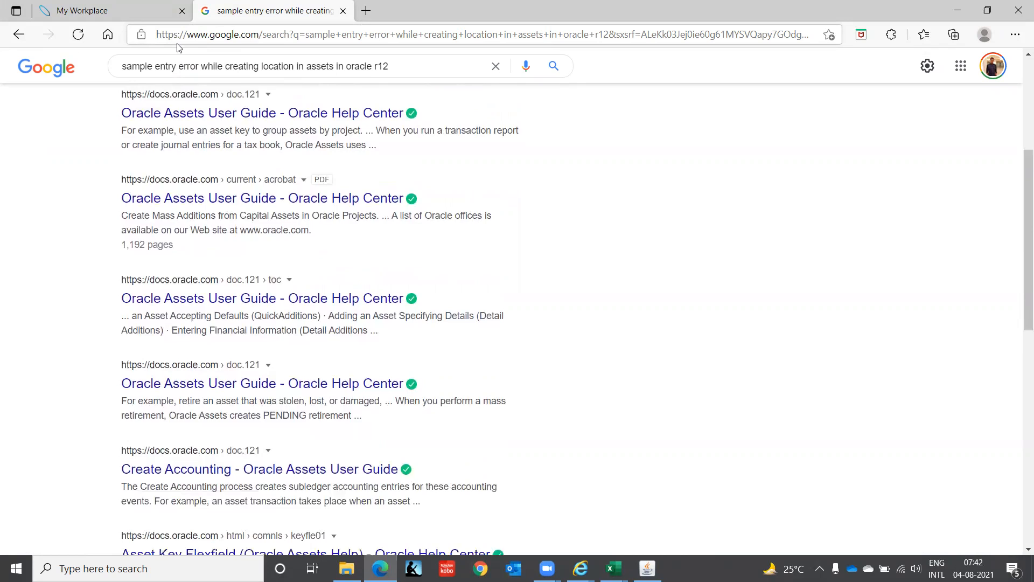
scroll(180, 48, down, 4)
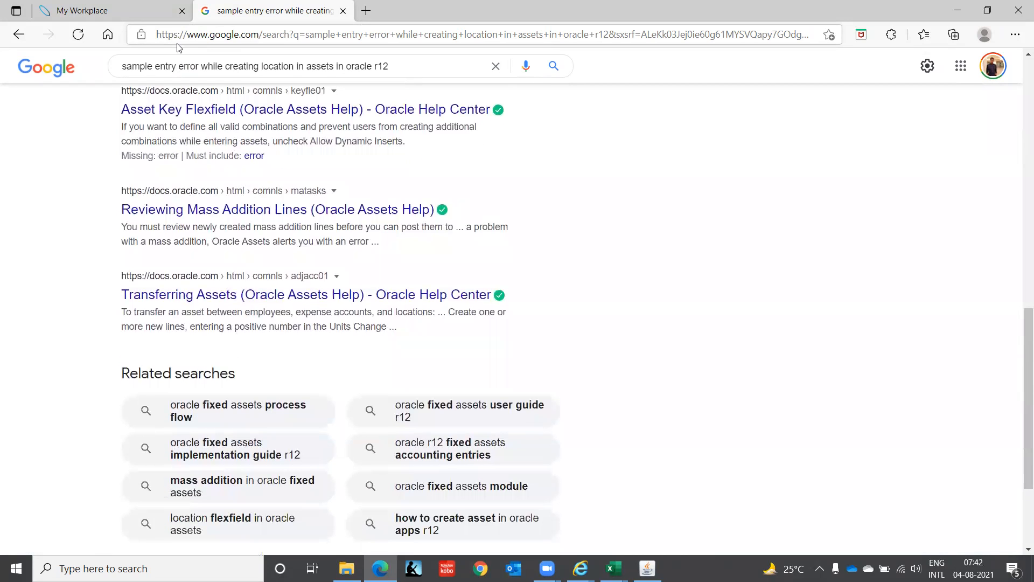
scroll(177, 47, up, 1)
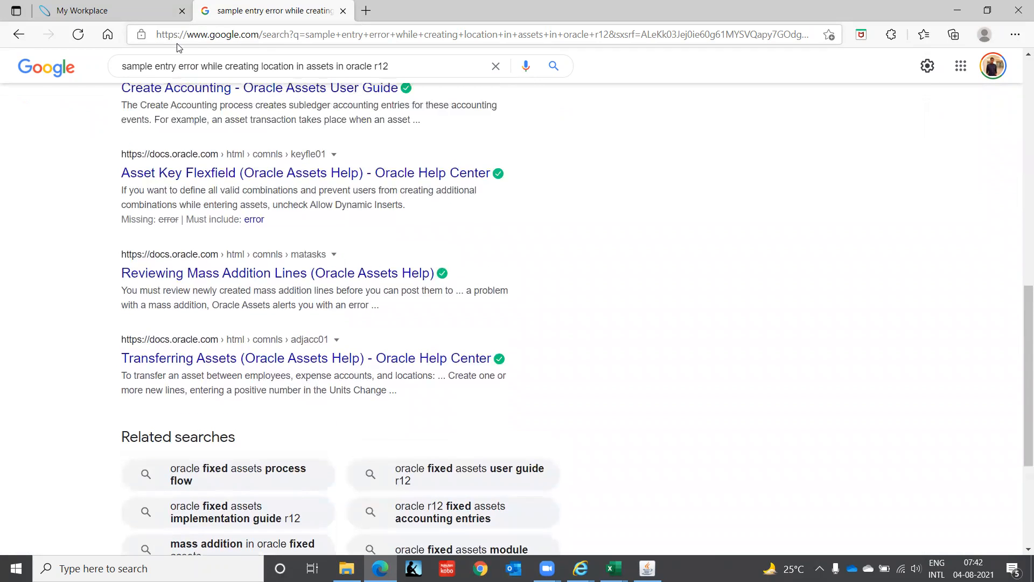
scroll(178, 47, up, 7)
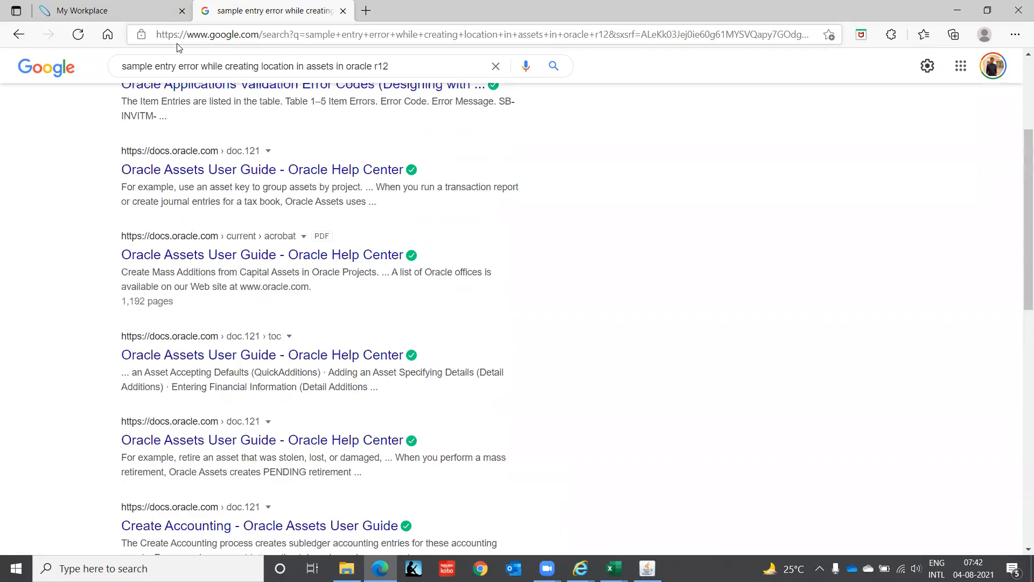
scroll(177, 47, up, 2)
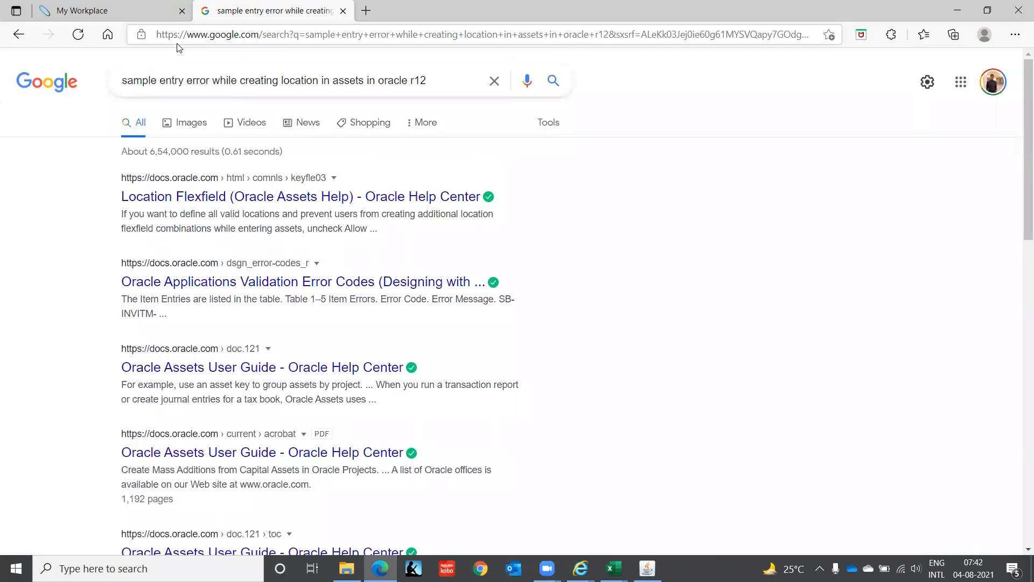
click(300, 203)
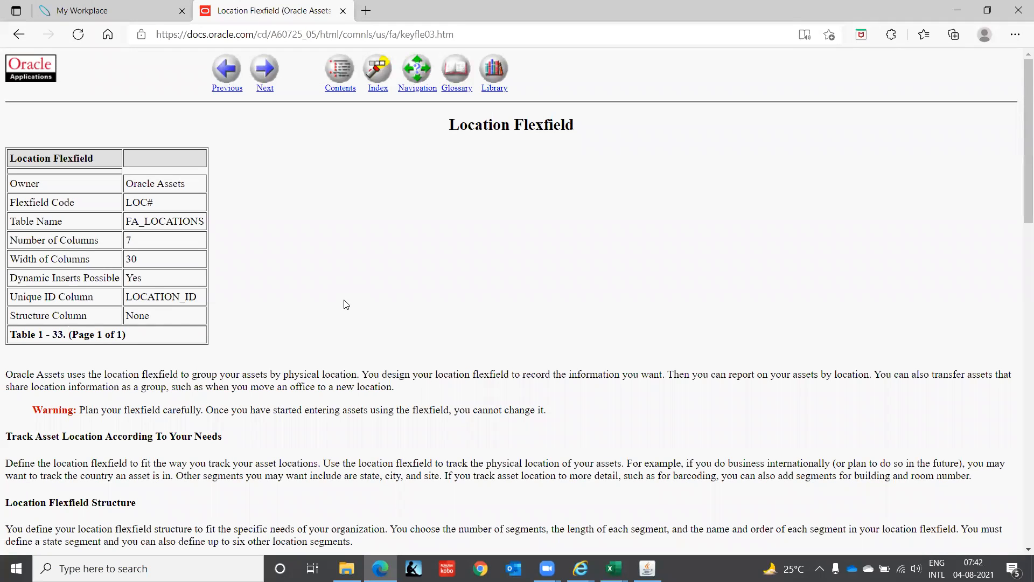
Step: Read the Location Flexfield help page, examining its guidance on value sets, the State qualifier, segment setup and creating locations
scroll(346, 304, down, 1)
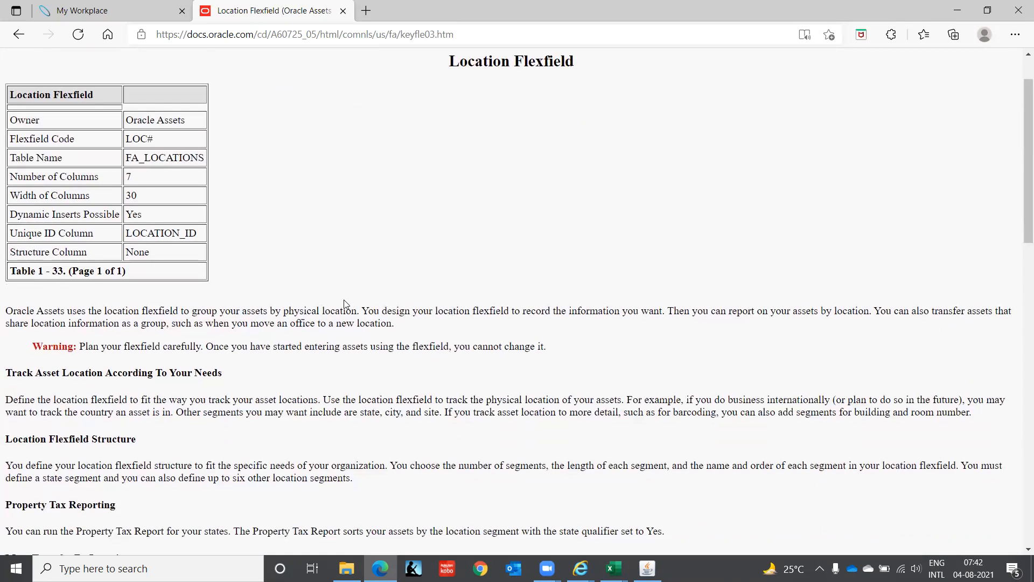
scroll(345, 304, down, 3)
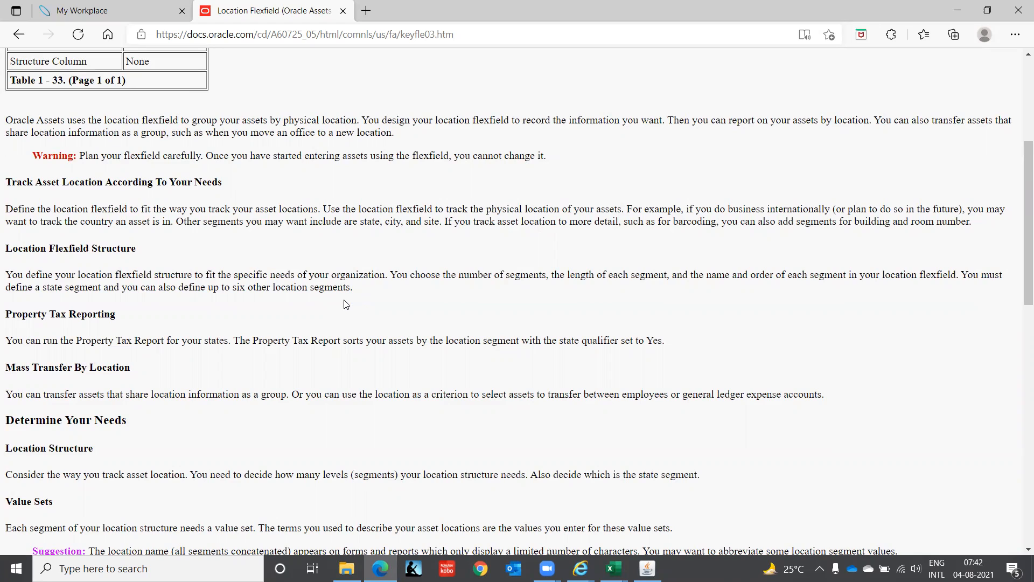
scroll(346, 304, down, 2)
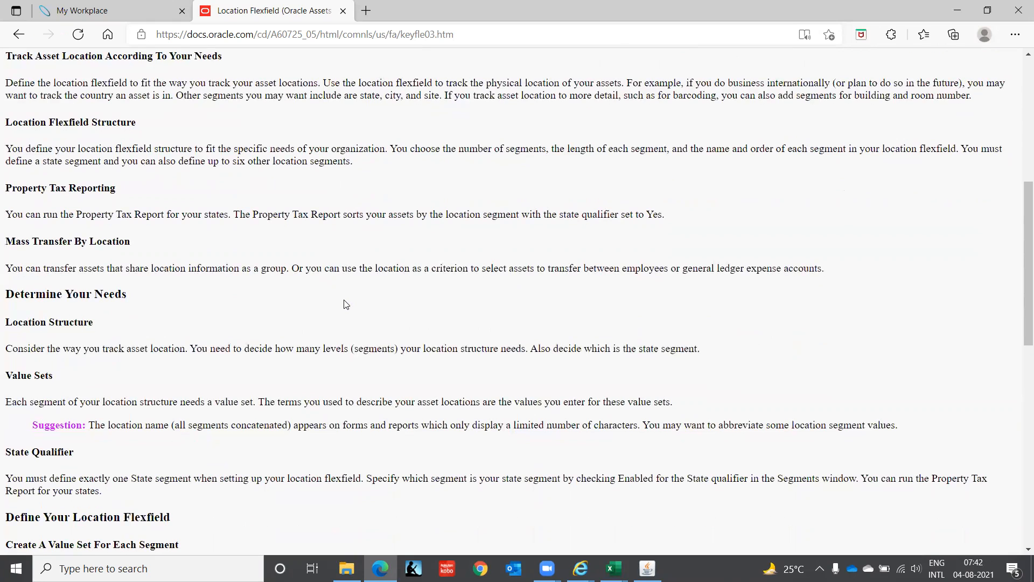
scroll(345, 305, down, 4)
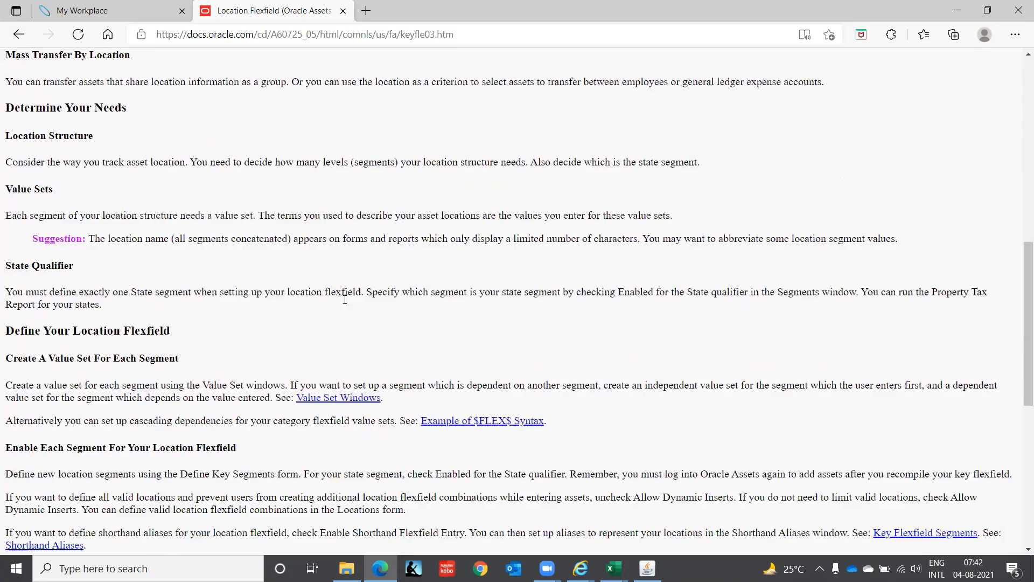
scroll(346, 304, down, 2)
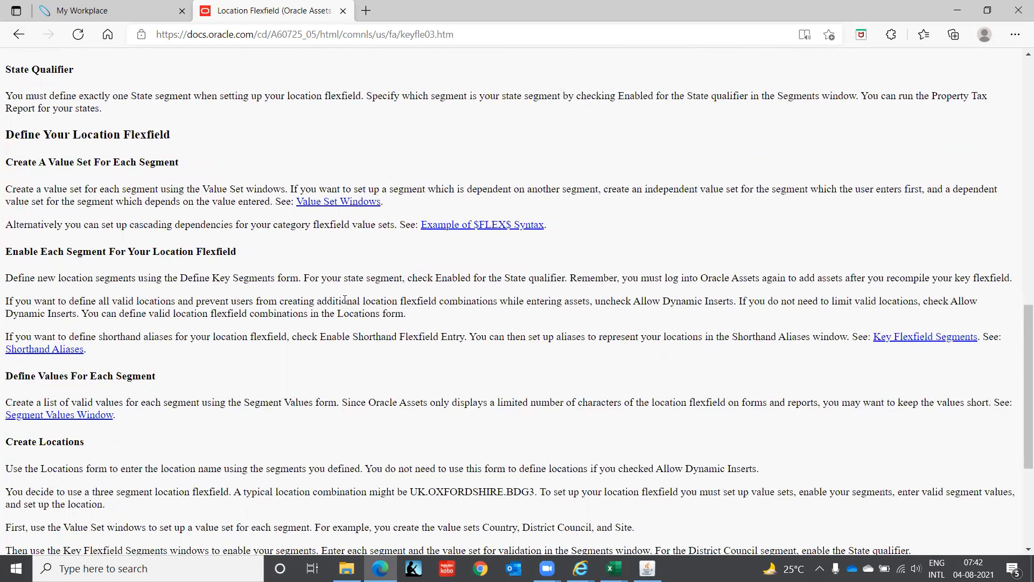
scroll(345, 300, down, 1)
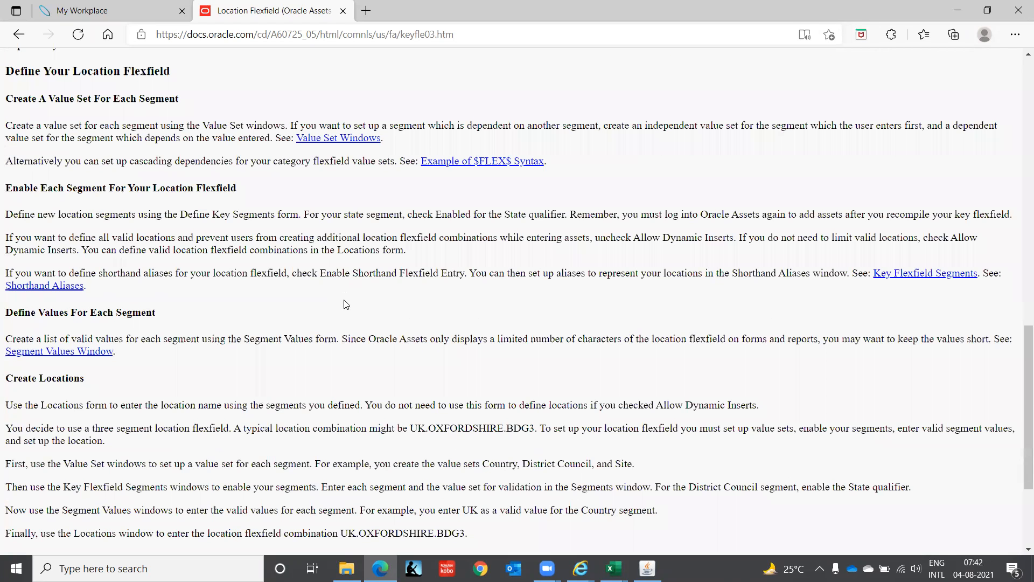
scroll(346, 304, down, 1)
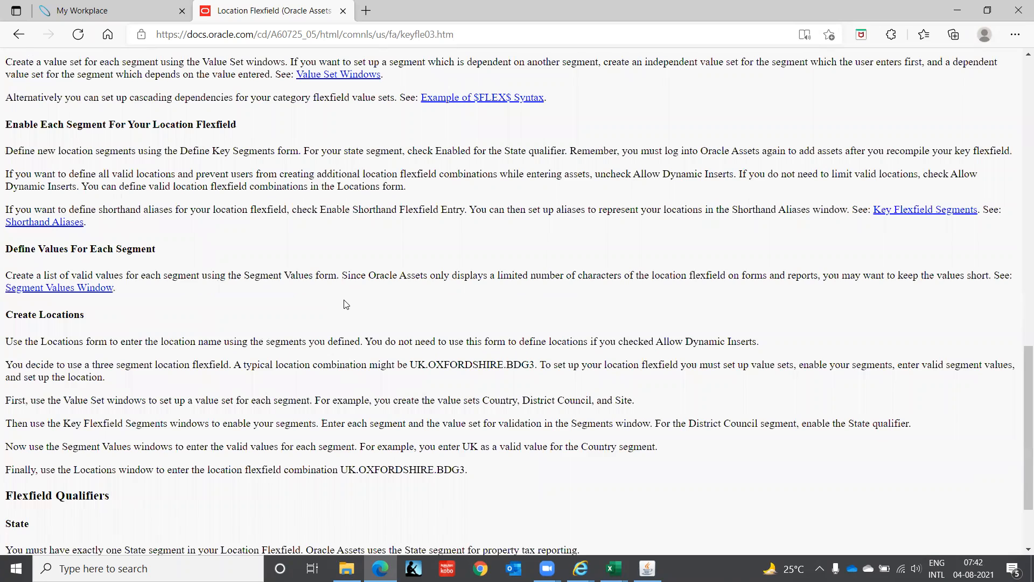
scroll(346, 304, down, 1)
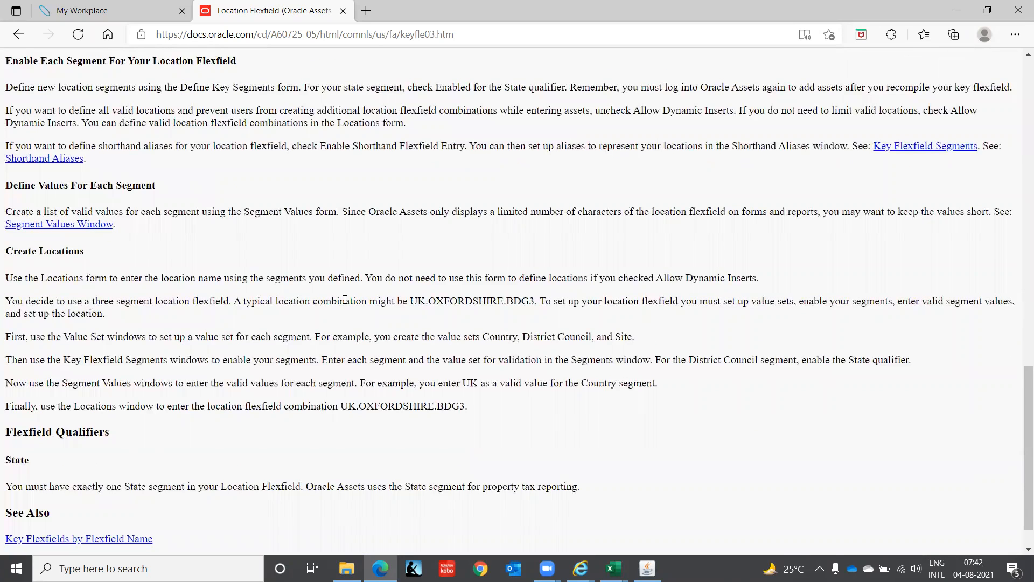
scroll(345, 300, down, 1)
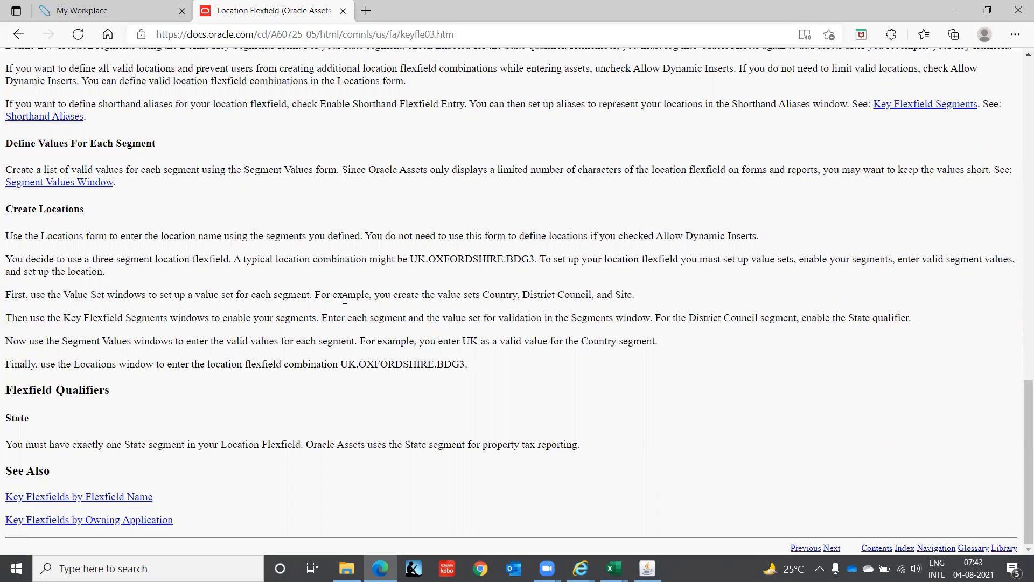
Step: Switch to Oracle Applications and query the Assets Location Flexfield structure in the Key Flexfield Segments form
click(647, 568)
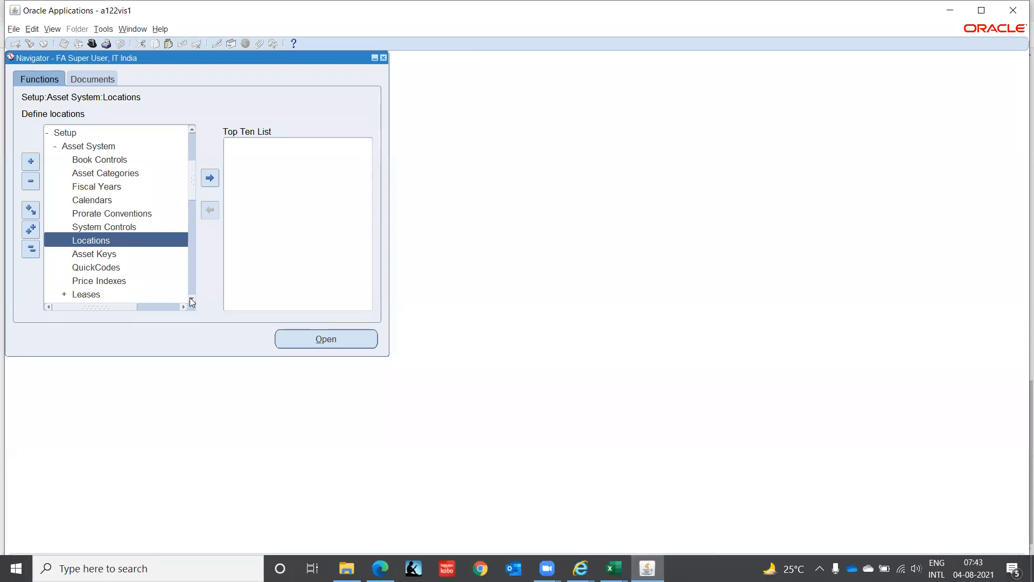
scroll(191, 299, down, 7)
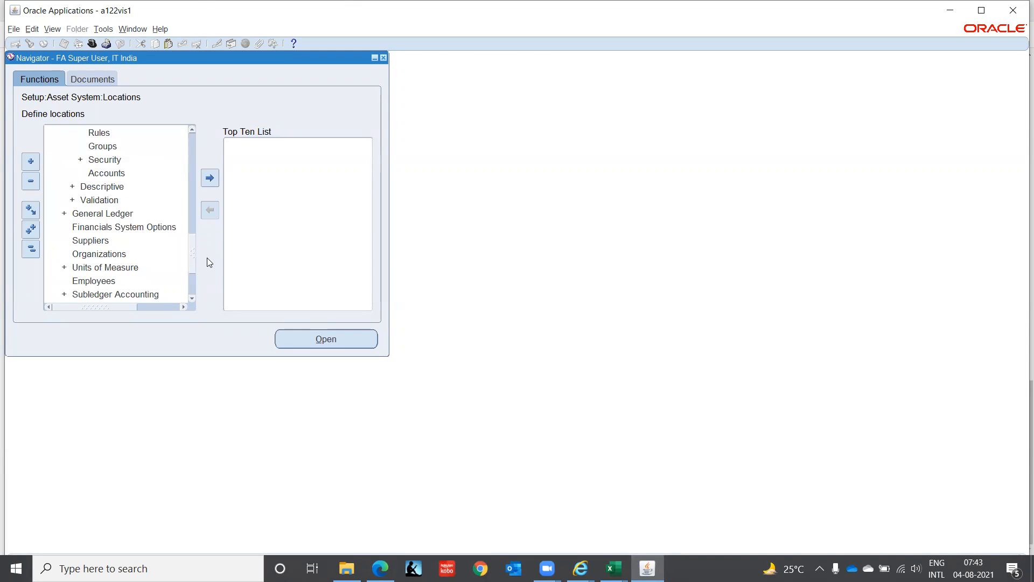
scroll(191, 243, up, 3)
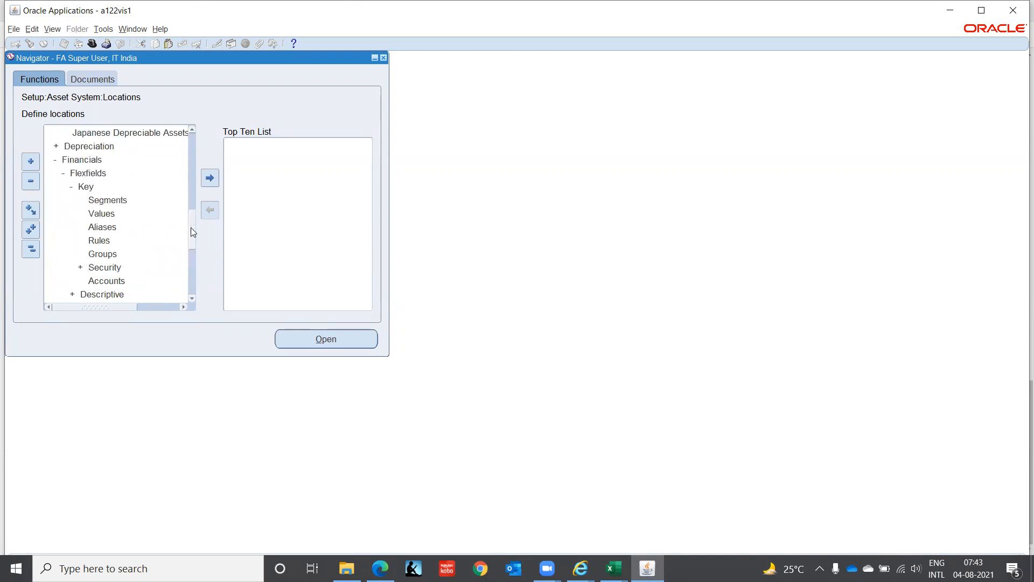
double_click(117, 200)
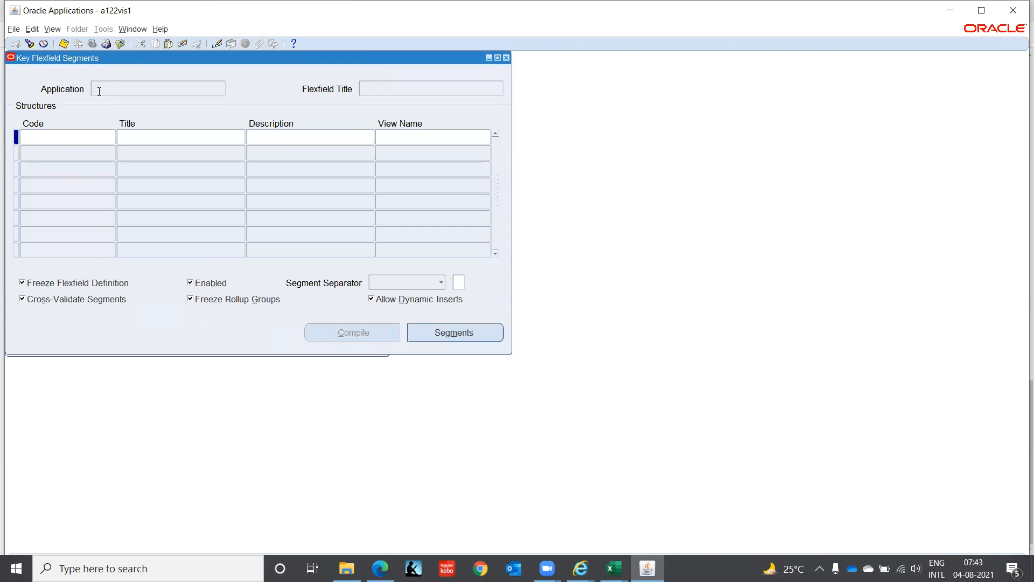
key(F11)
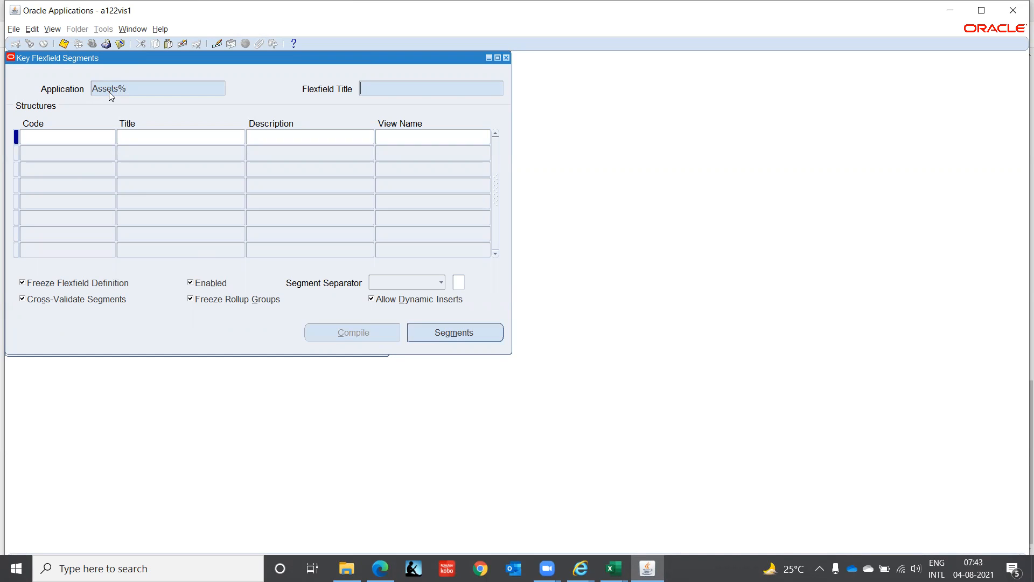
key(ctrl+F11)
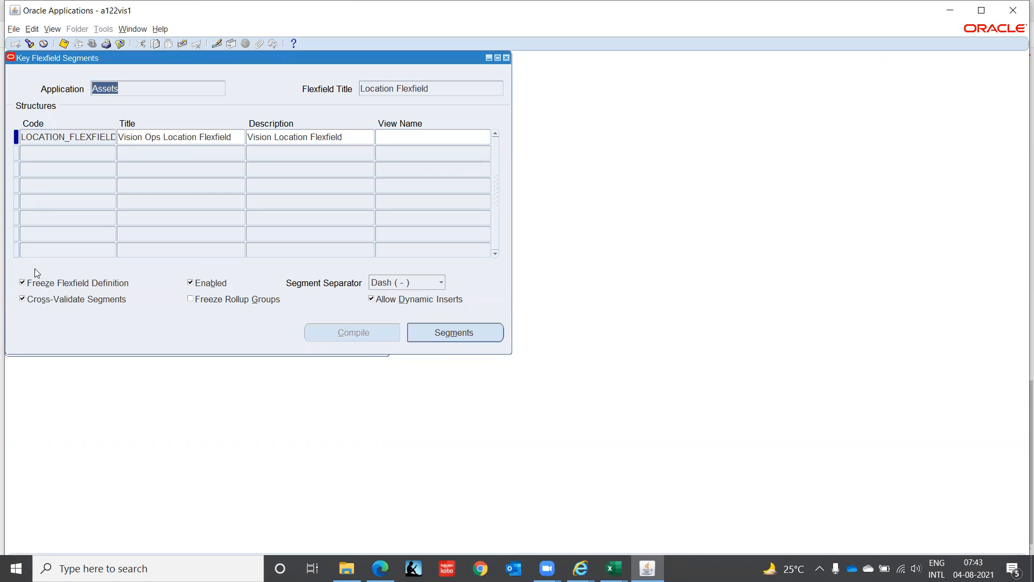
Step: Turn Cross-Validate Segments off and back on for the Vision Ops Location Flexfield, and close the Key Flexfield Segments form
click(22, 299)
click(22, 299)
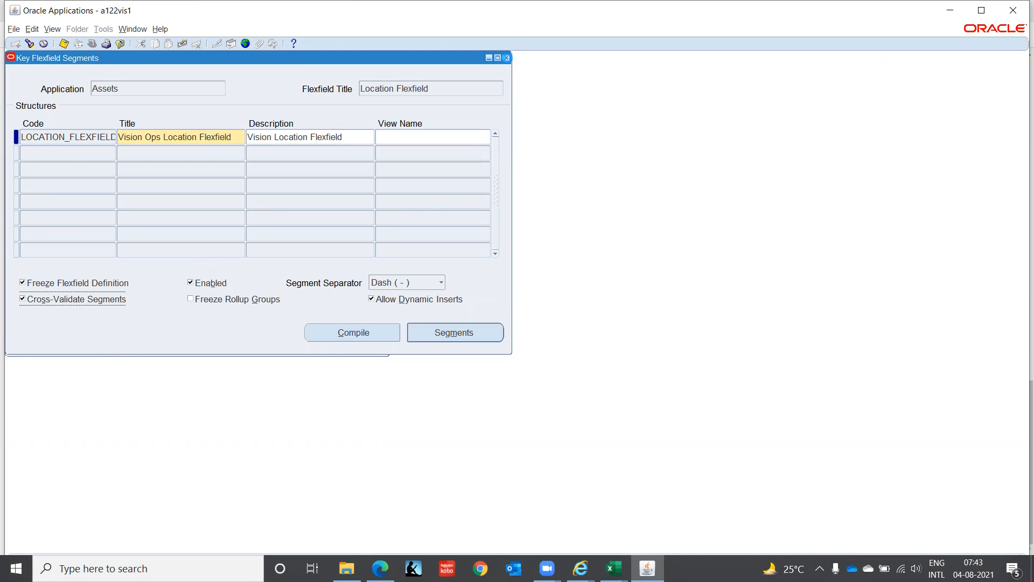
click(506, 57)
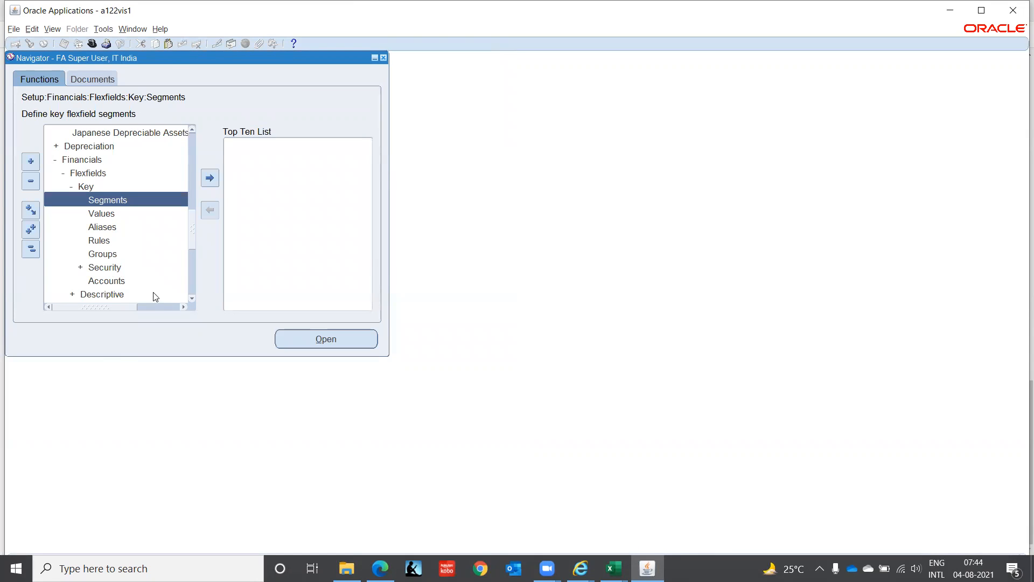
Step: Open the key flexfield Cross-Validation Rules form and query the rules for the Assets application
click(191, 298)
click(192, 298)
scroll(193, 298, down, 4)
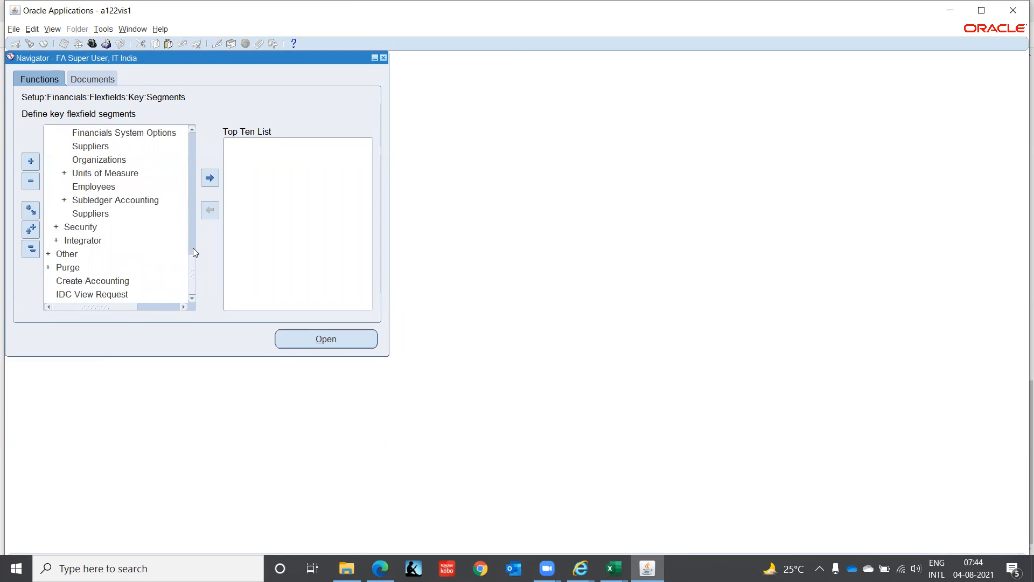
scroll(193, 134, up, 4)
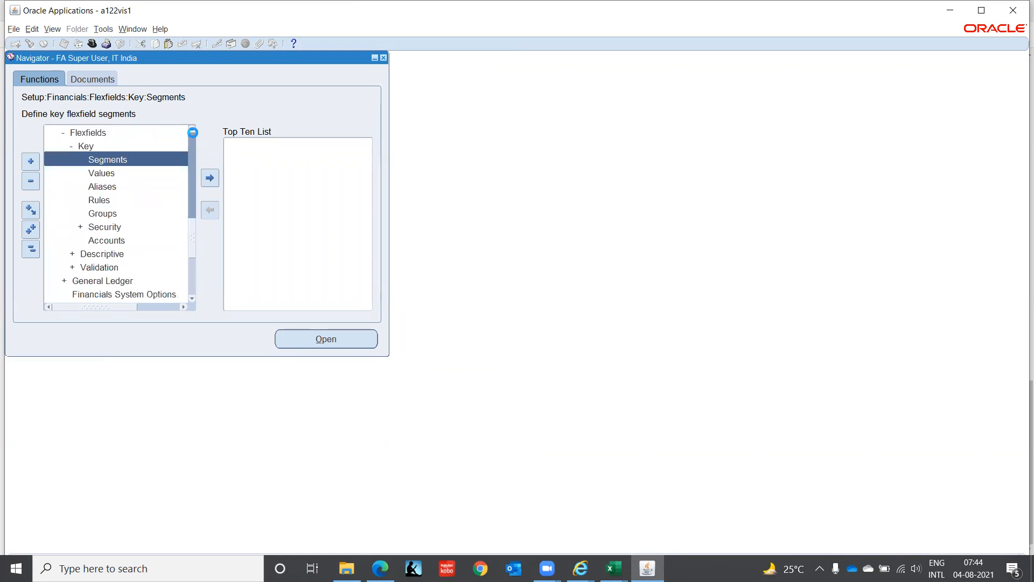
scroll(192, 135, up, 4)
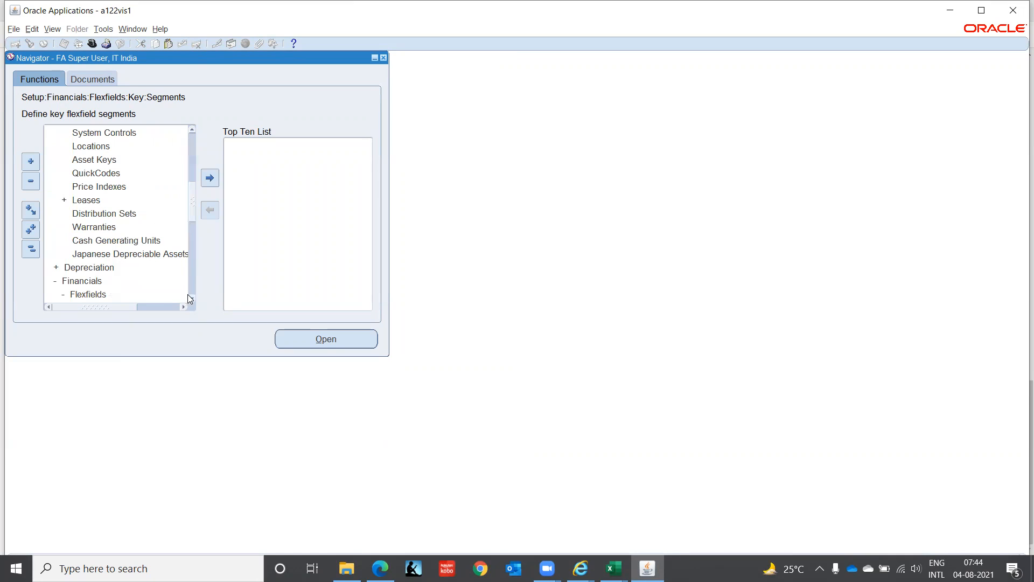
scroll(190, 300, down, 5)
scroll(190, 299, down, 7)
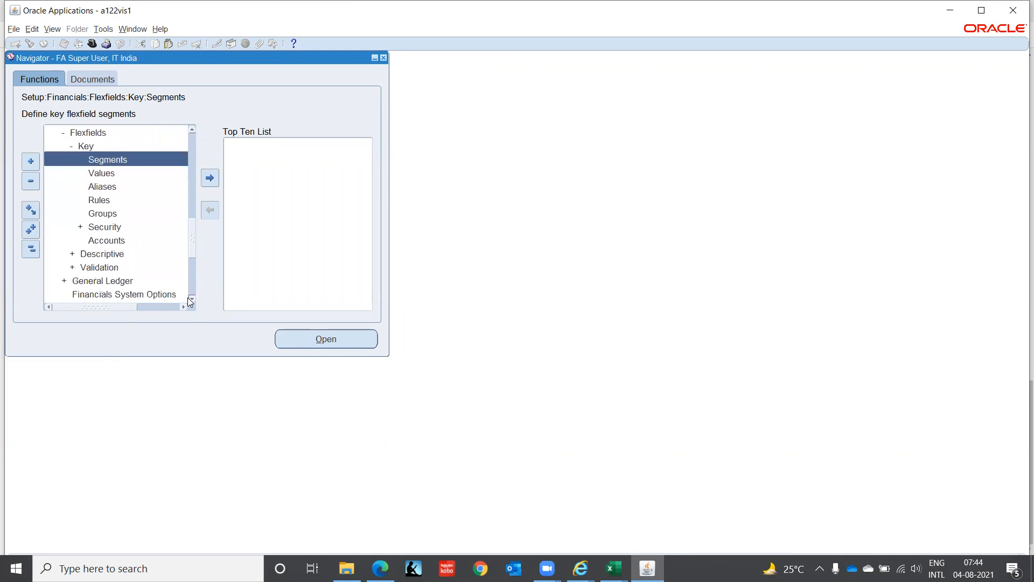
click(113, 201)
double_click(114, 201)
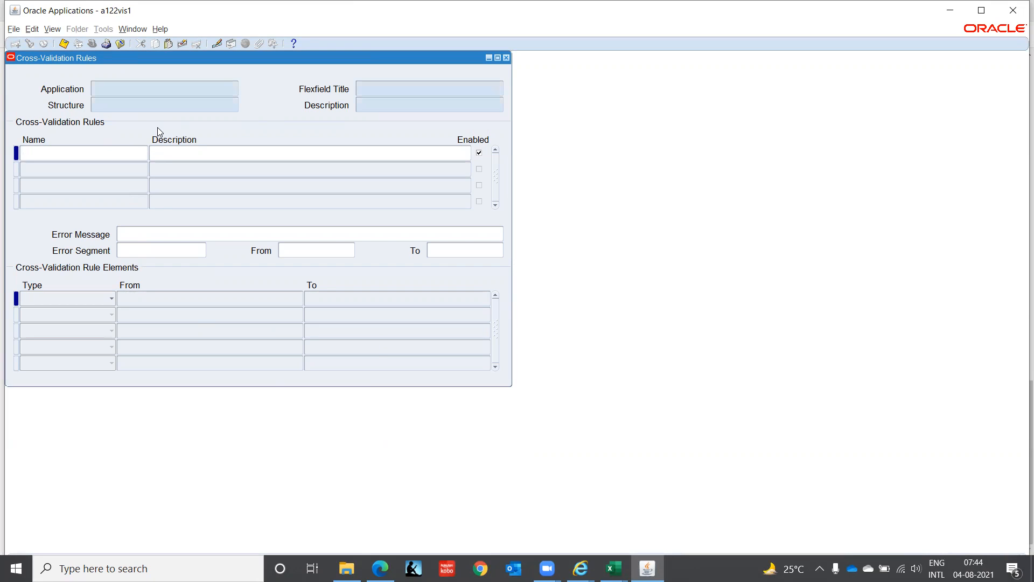
text(Assets)
key(ctrl+F11)
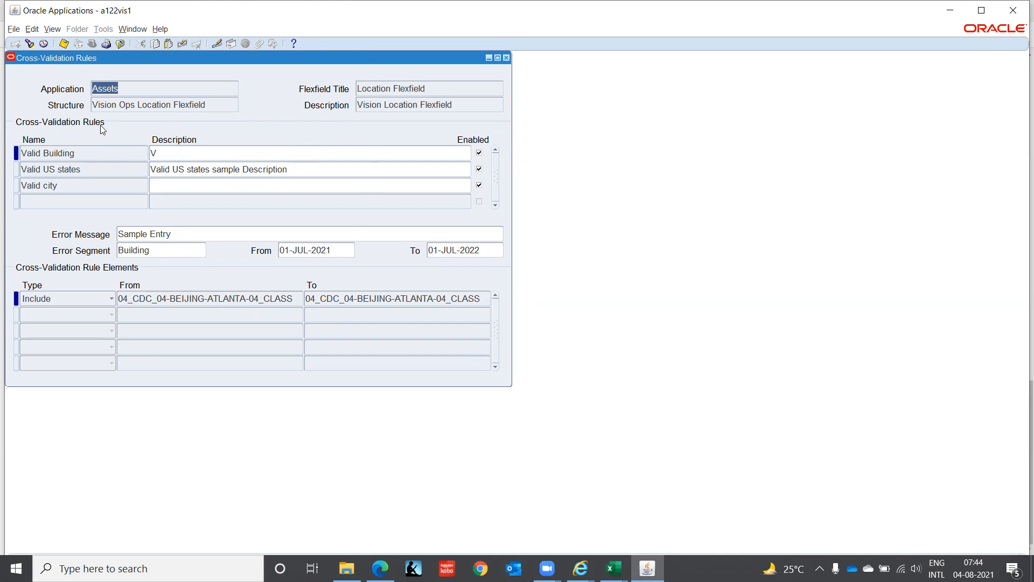
Step: Examine the error messages and rule elements of the Valid Building, Valid US states and Valid city cross-validation rules
click(102, 153)
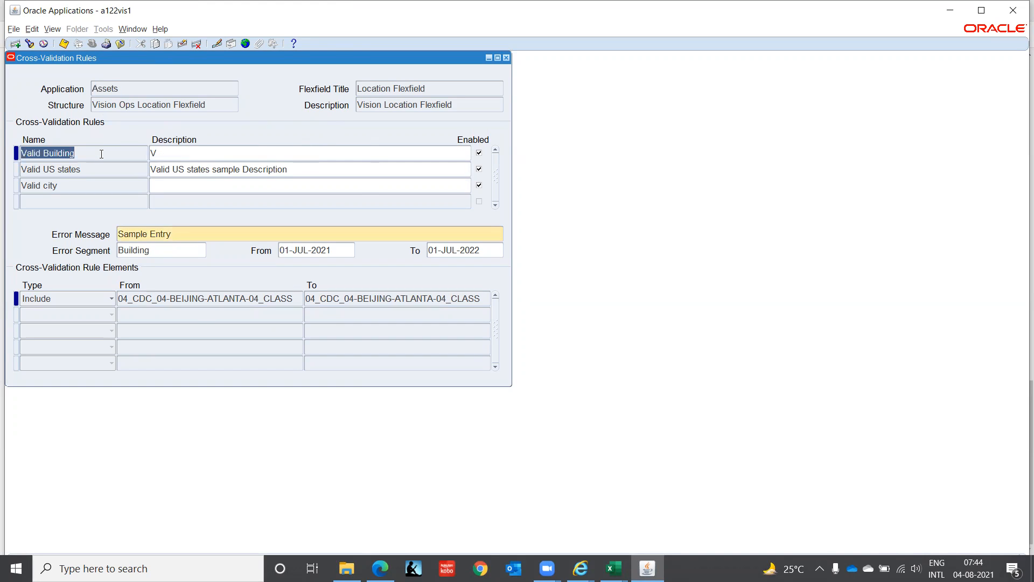
key(Down)
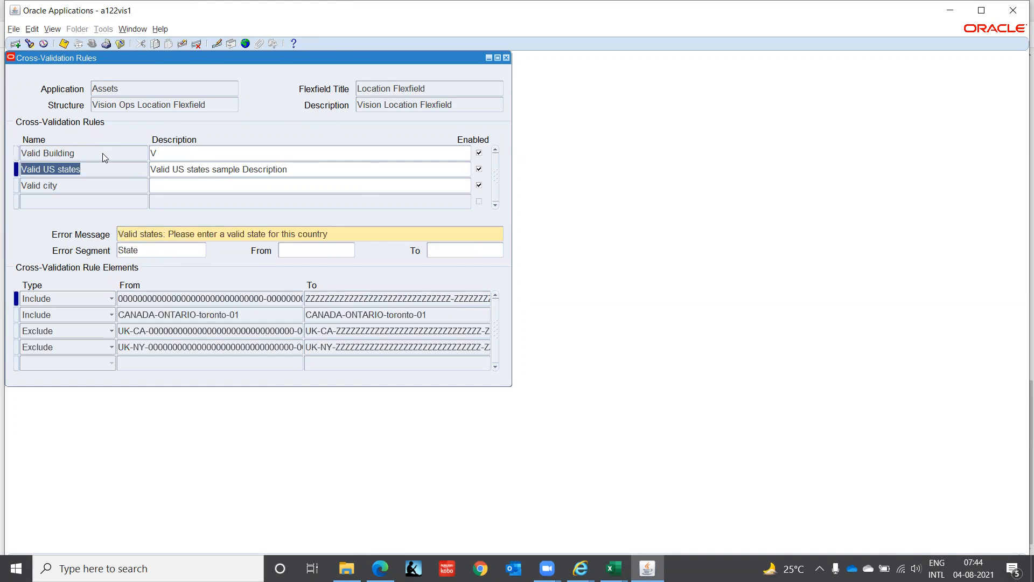
key(Down)
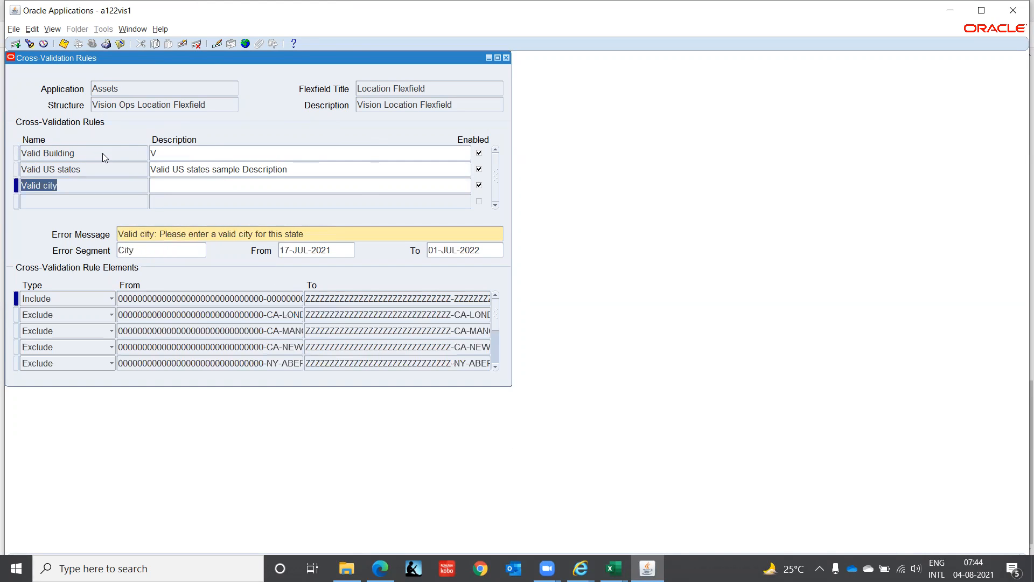
key(Up)
key(Up)
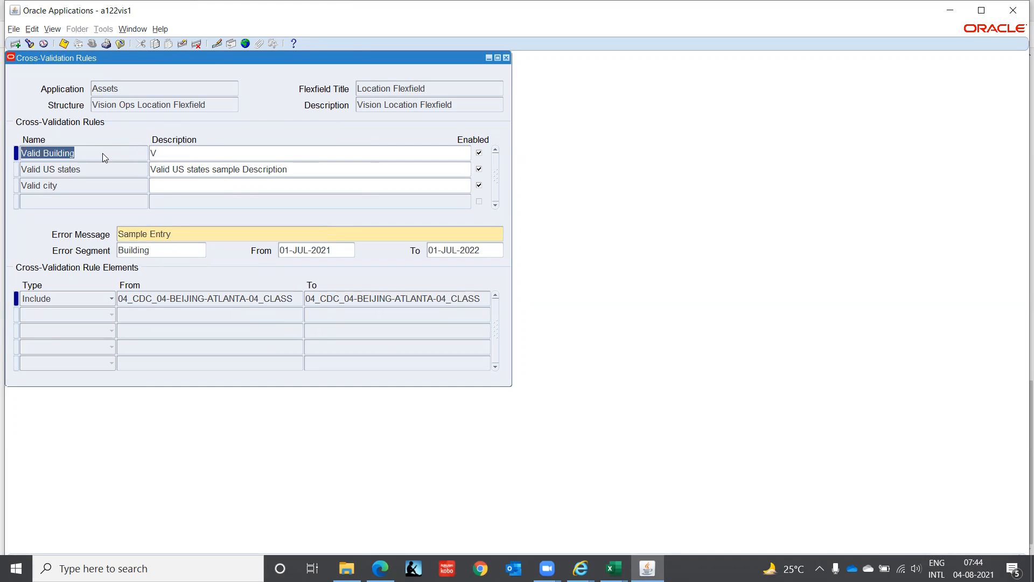
key(Down)
key(Down)
key(Up)
key(Up)
Step: Disable the Valid Building, Valid US states and Valid city rules, and close the Cross-Validation Rules form
click(479, 153)
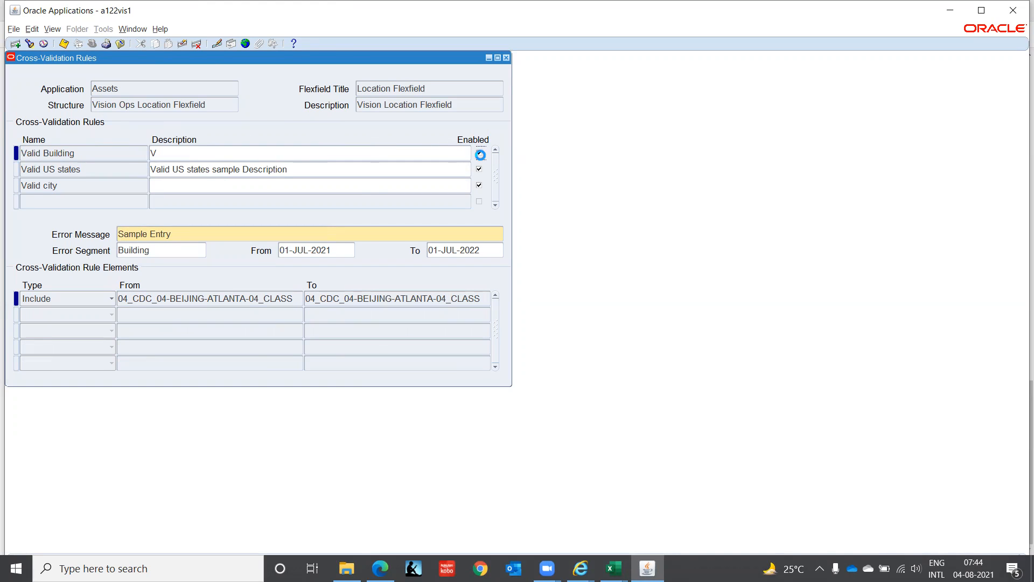
click(479, 169)
click(480, 185)
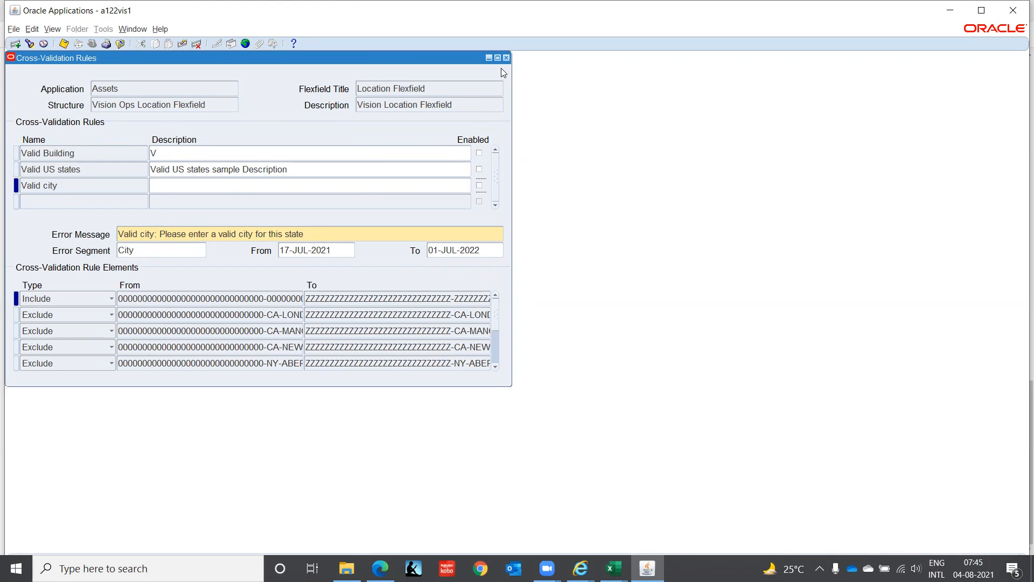
click(506, 57)
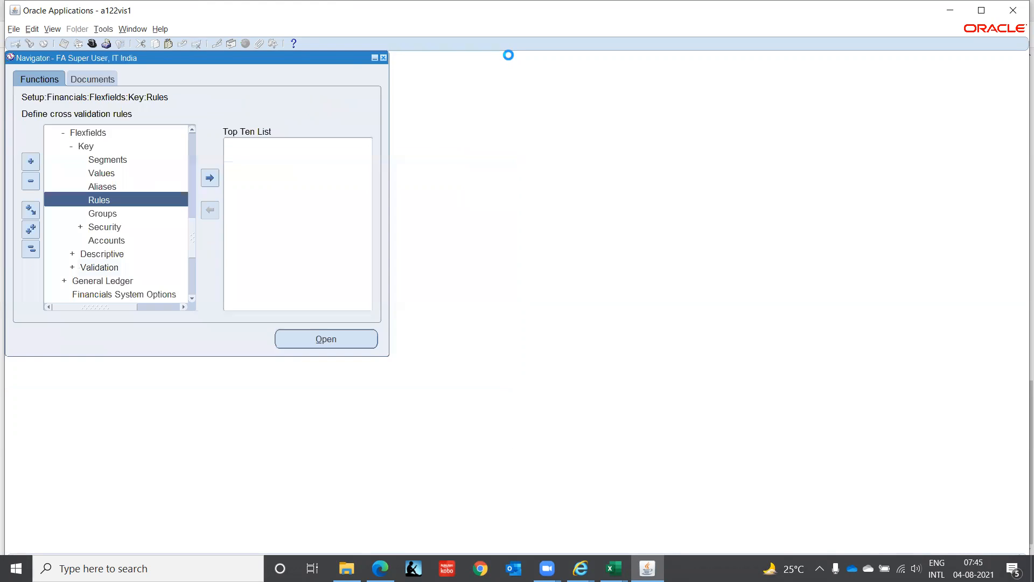
Step: Open the Locations form from the Asset System setup
click(192, 128)
click(192, 128)
click(193, 128)
click(192, 128)
click(192, 127)
click(193, 128)
click(192, 128)
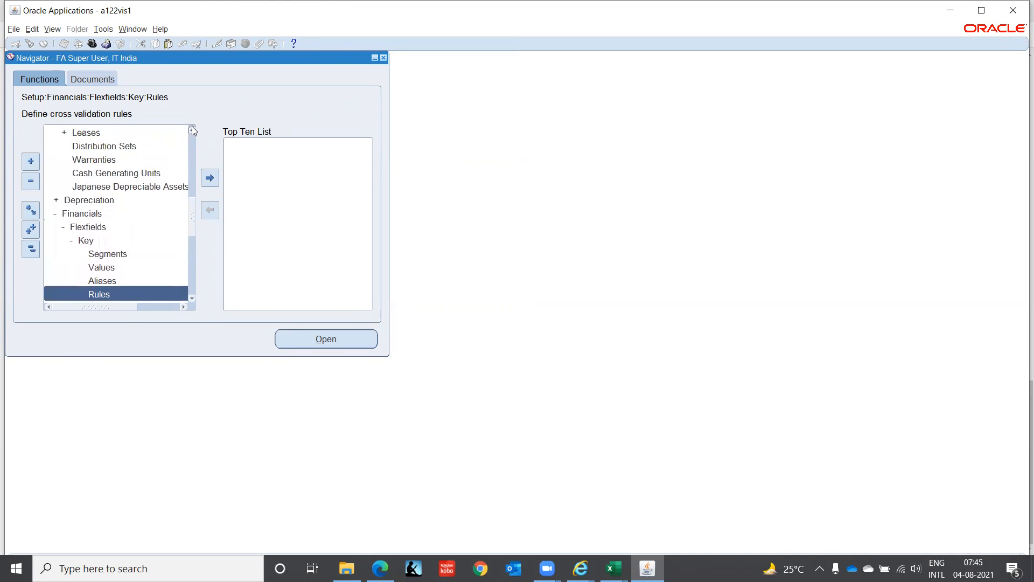
click(193, 127)
click(193, 298)
click(193, 298)
click(192, 298)
click(192, 298)
click(192, 297)
click(192, 298)
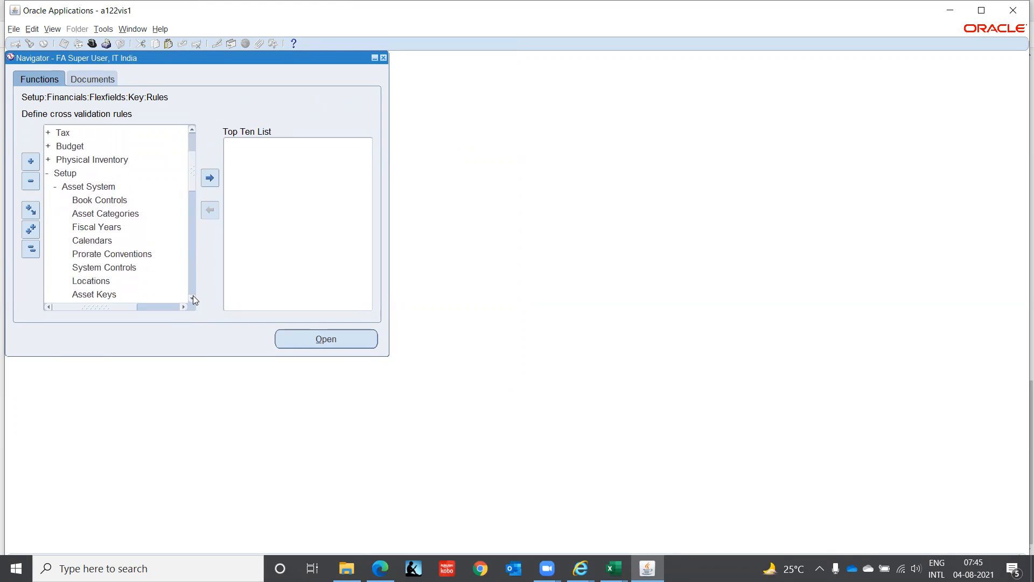
click(72, 279)
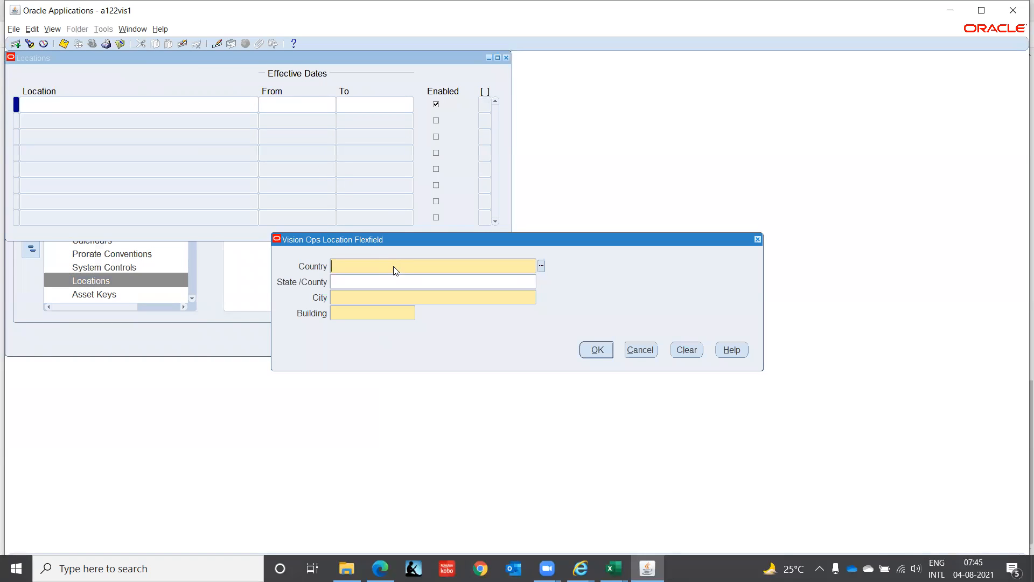
Step: Try to define the location IND, TAMIL NADU, Chennai, ITCORP, and cancel the entry and close the Locations form
text(IND)
key(Tab)
text(TAMI)
key(Tab)
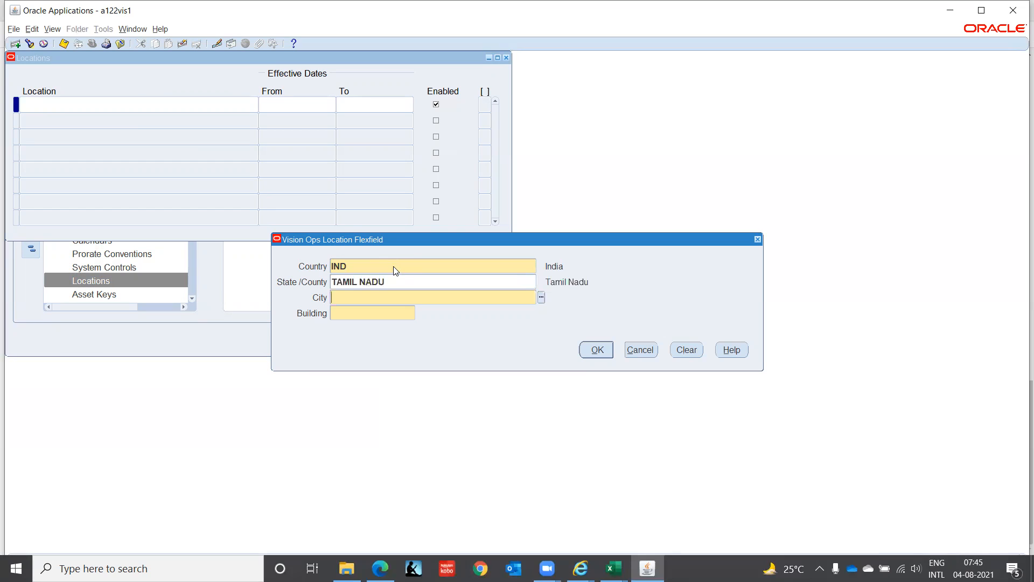
text(Chen)
key(Tab)
text(IT)
key(Tab)
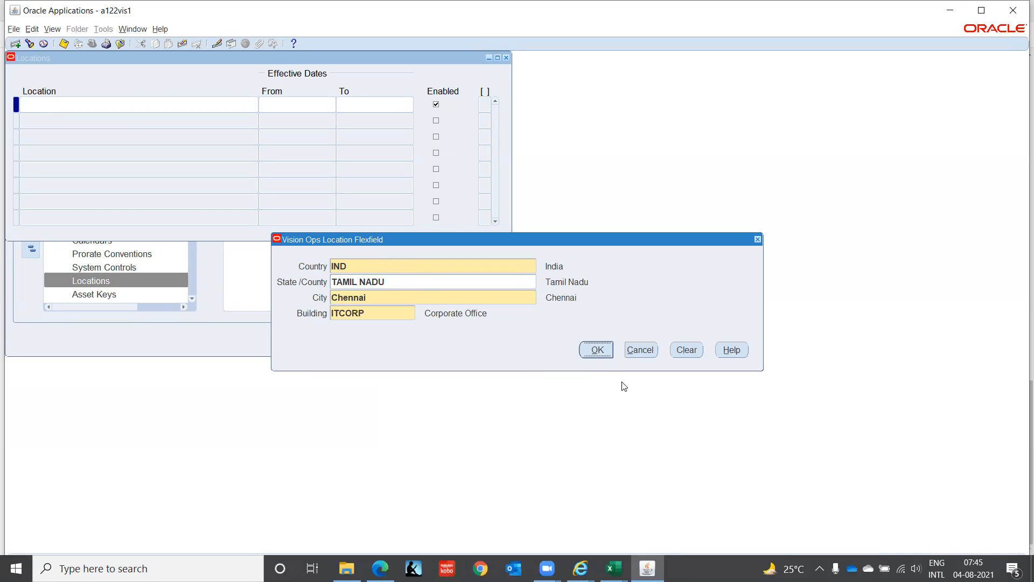
click(597, 350)
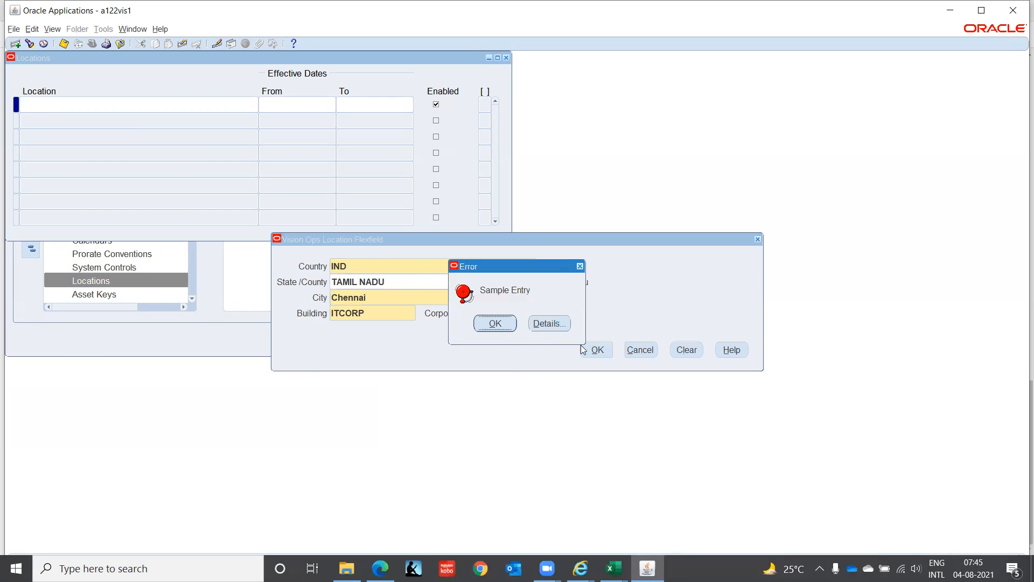
click(495, 325)
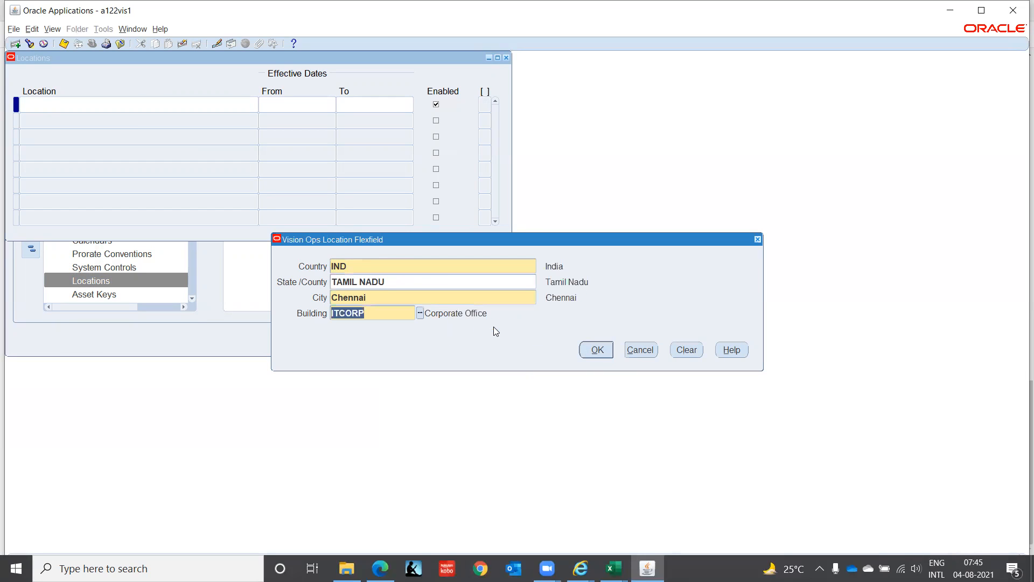
click(640, 350)
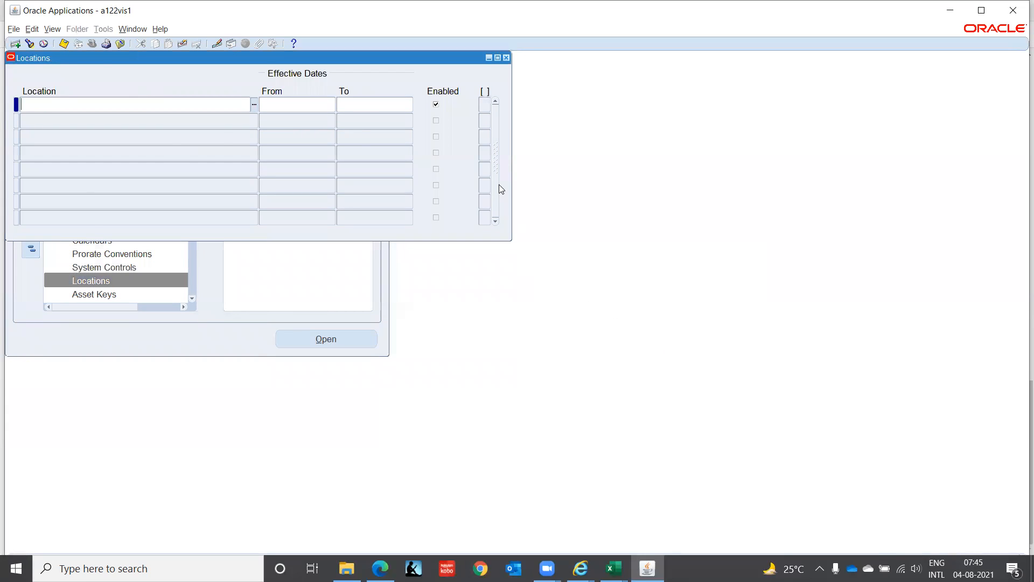
key(F4)
Step: Reopen the Cross-Validation Rules form and query the Assets rules again to check their Enabled settings
click(184, 293)
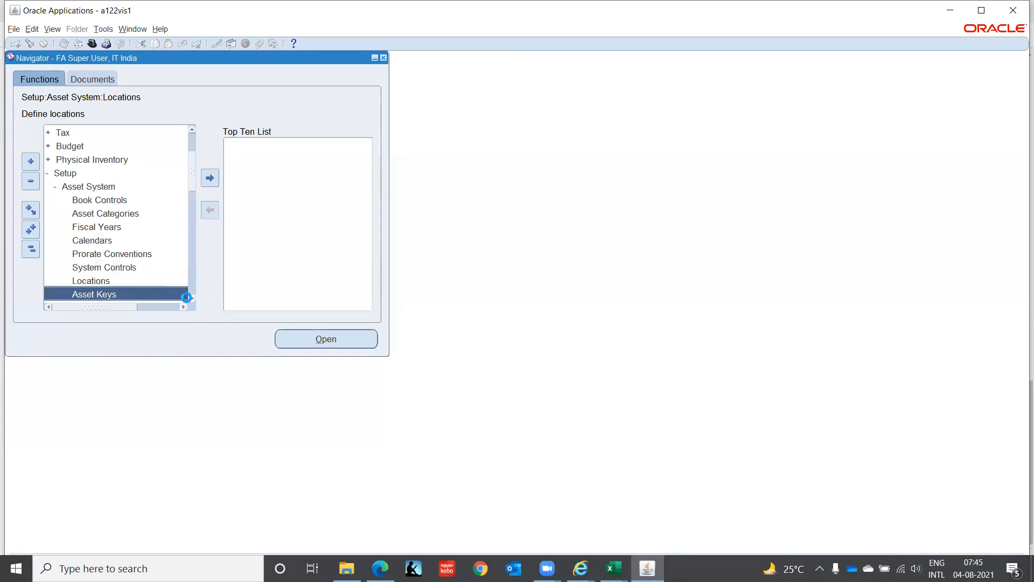
click(192, 298)
click(191, 299)
click(192, 299)
click(191, 298)
click(192, 298)
click(191, 299)
click(192, 299)
click(191, 299)
click(192, 298)
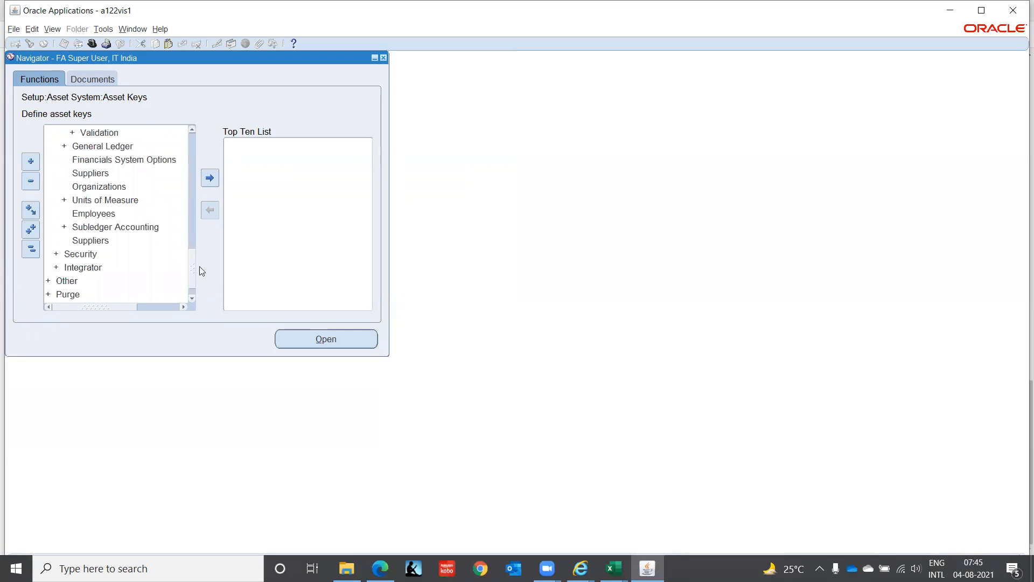
drag(195, 268, 193, 247)
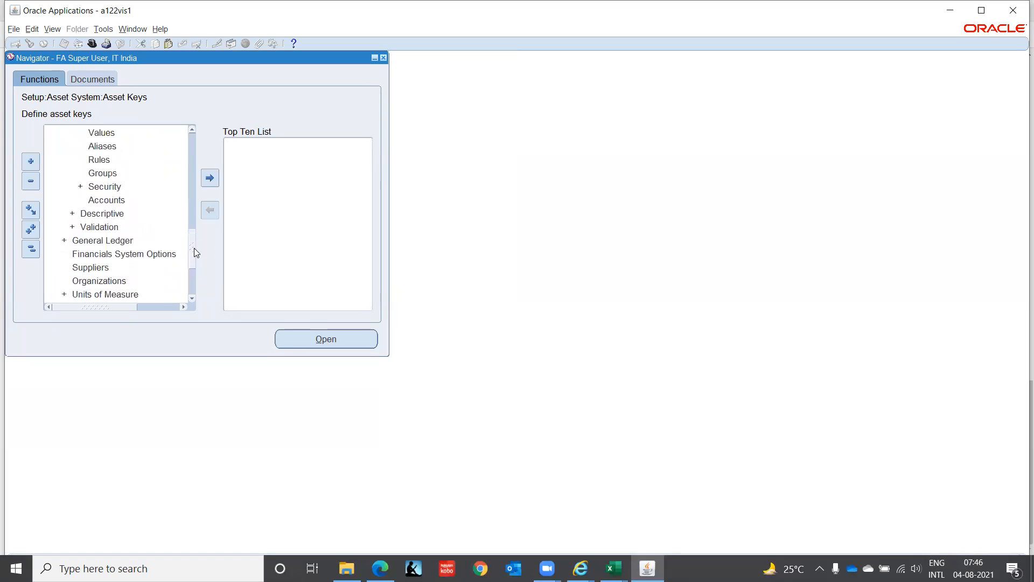
click(99, 158)
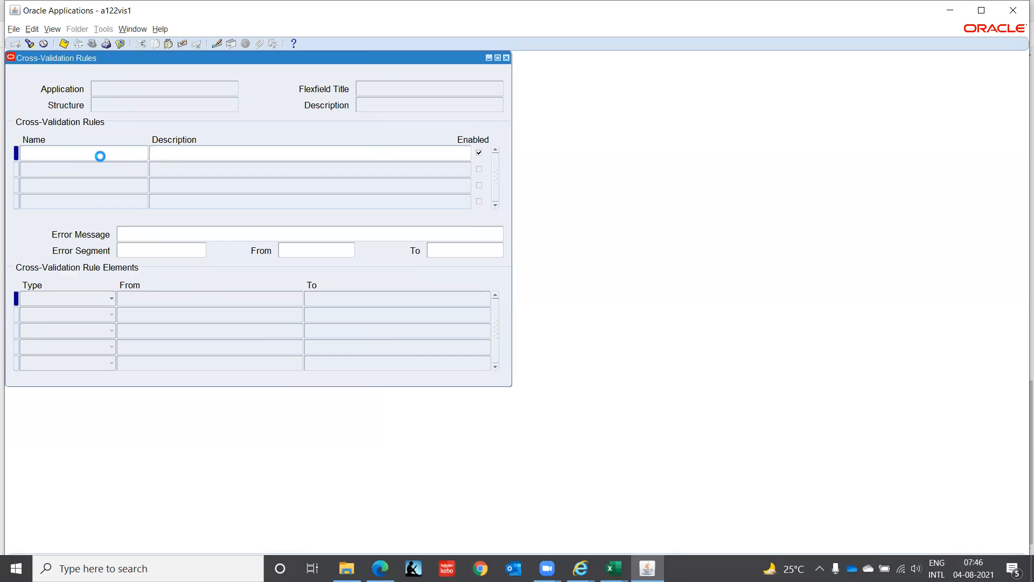
text(Asse%)
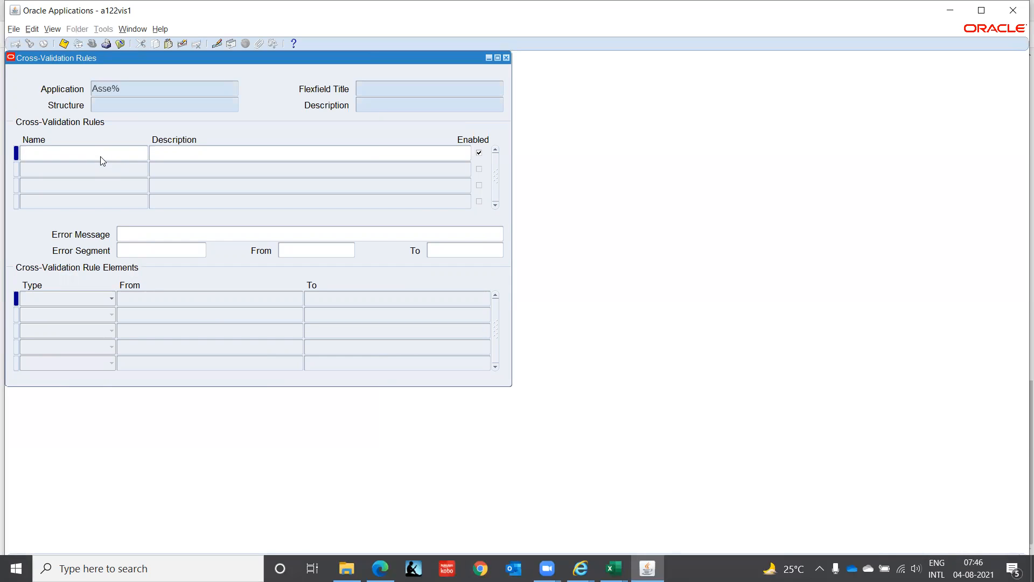
key(ctrl+F11)
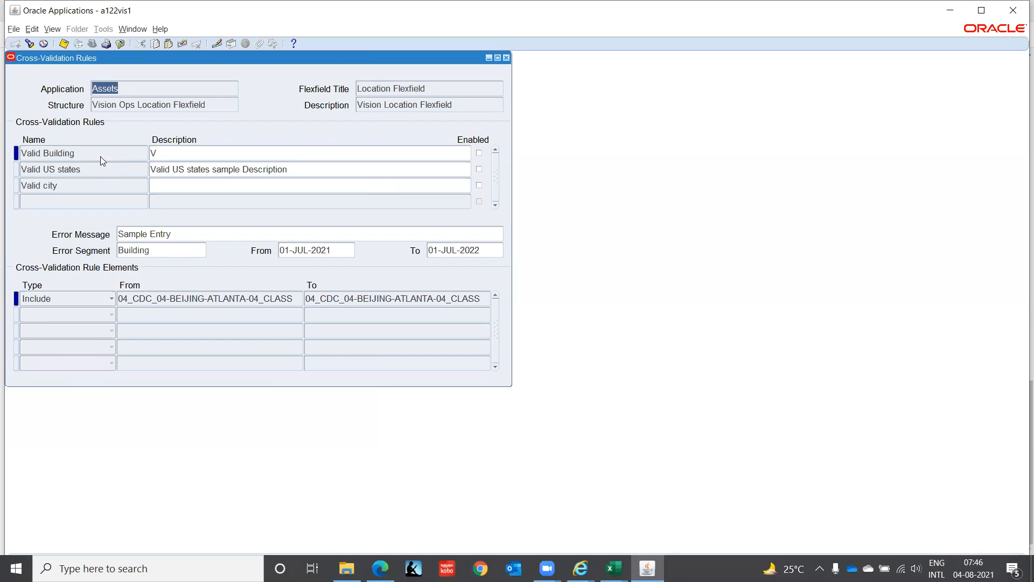
Step: Review the error messages, effective dates and rule elements of the Valid Building, Valid US states and Valid city rules
click(100, 156)
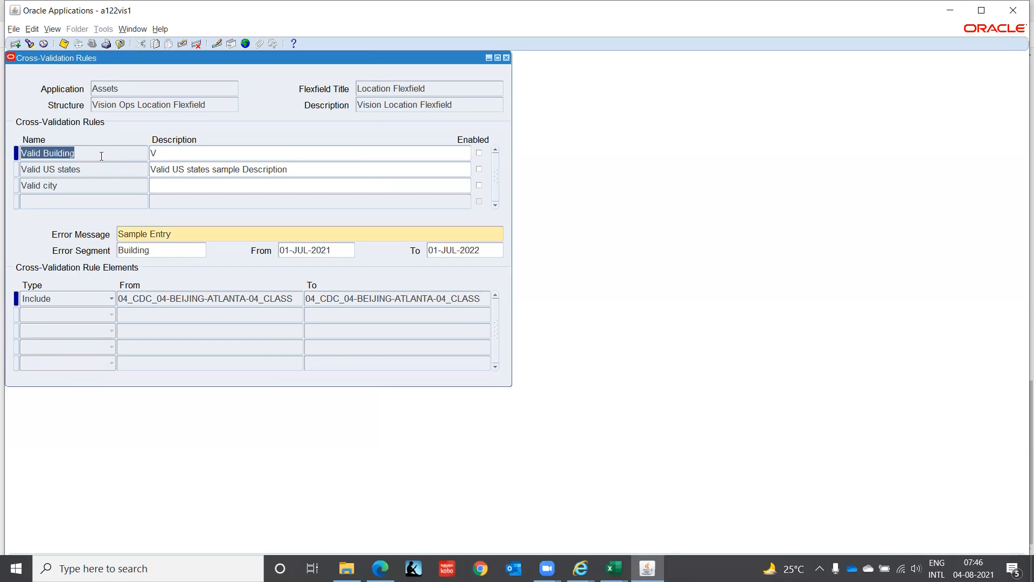
key(Down)
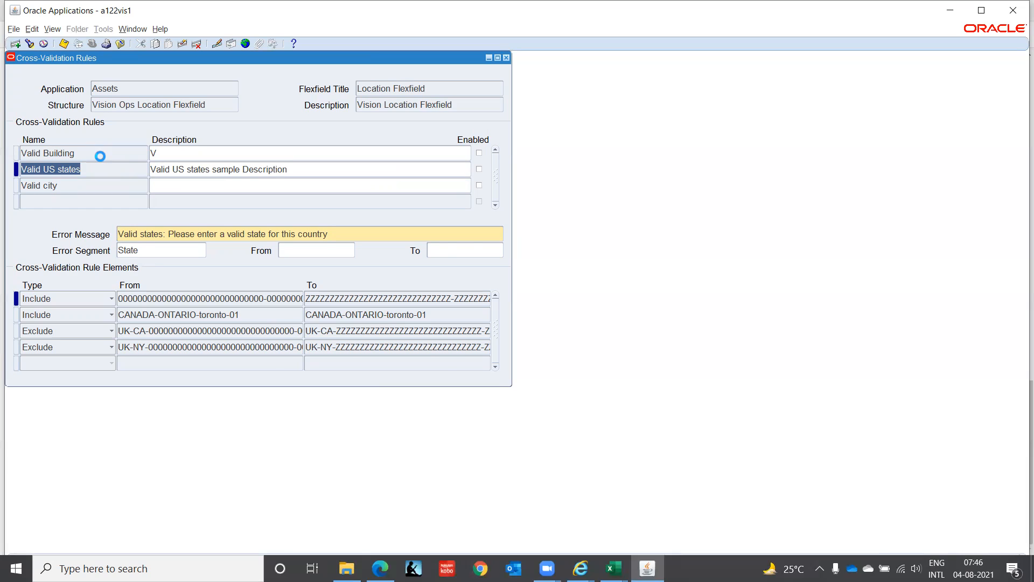
key(Down)
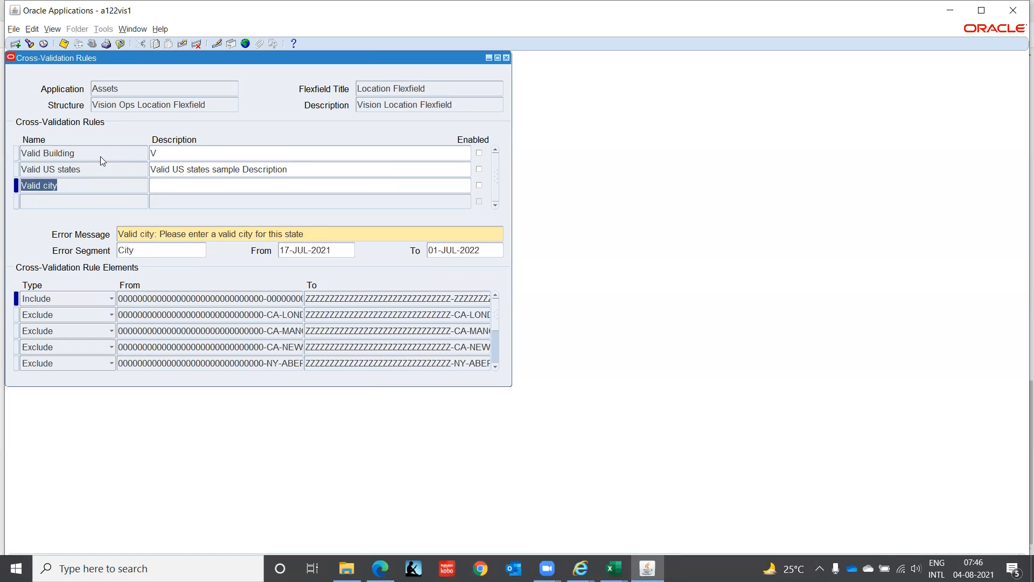
key(Up)
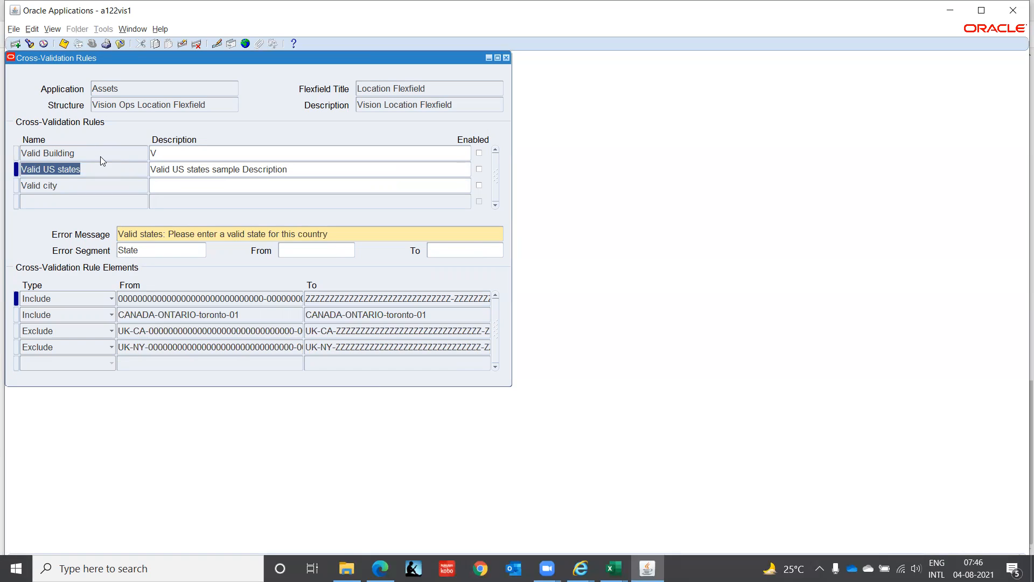
key(Up)
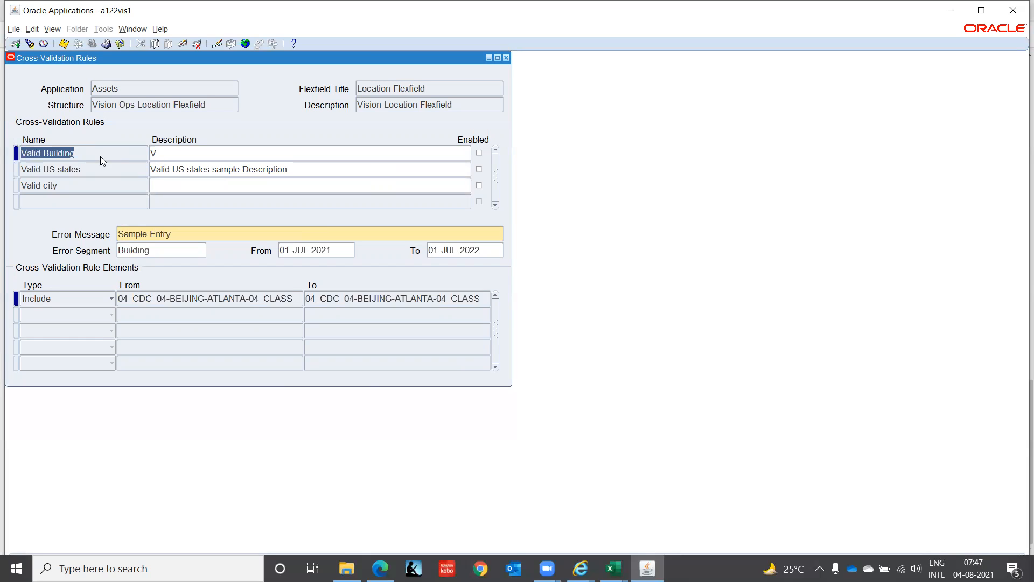
Step: Clear the error segment and the From and To dates of the Valid Building rule, and close the Cross-Validation Rules form
click(164, 252)
key(Delete)
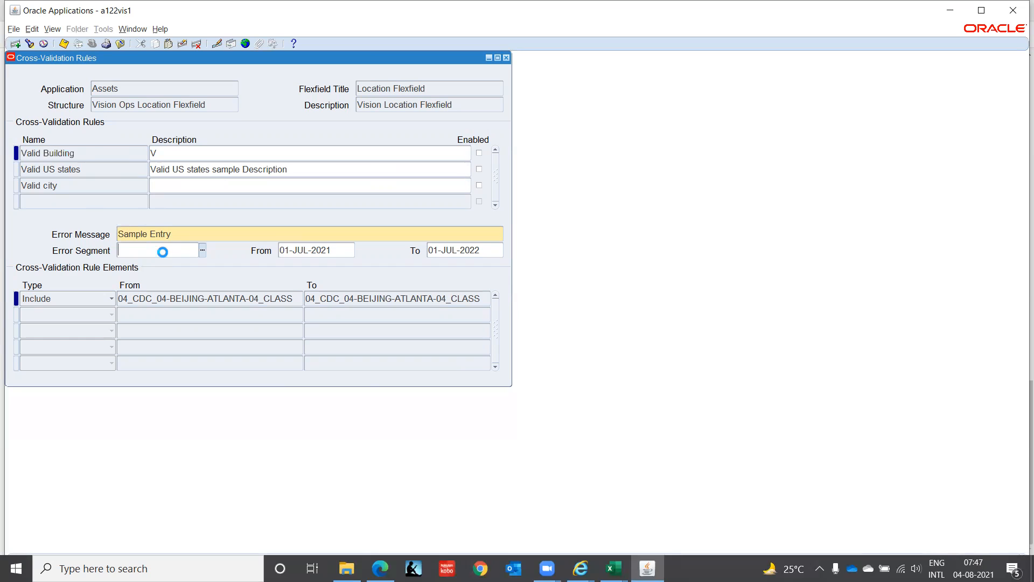
key(Tab)
key(Delete)
key(Tab)
key(Delete)
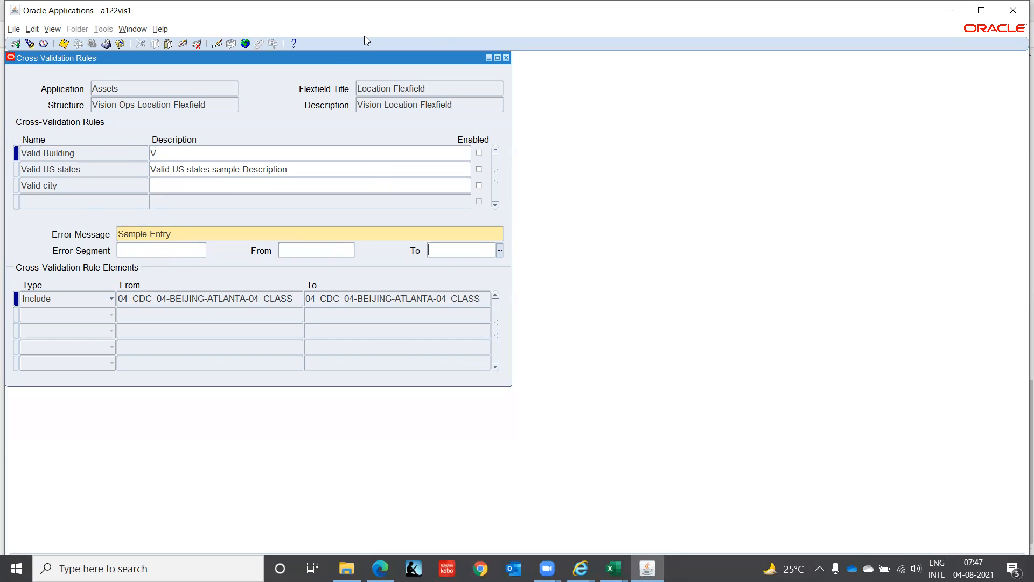
click(506, 58)
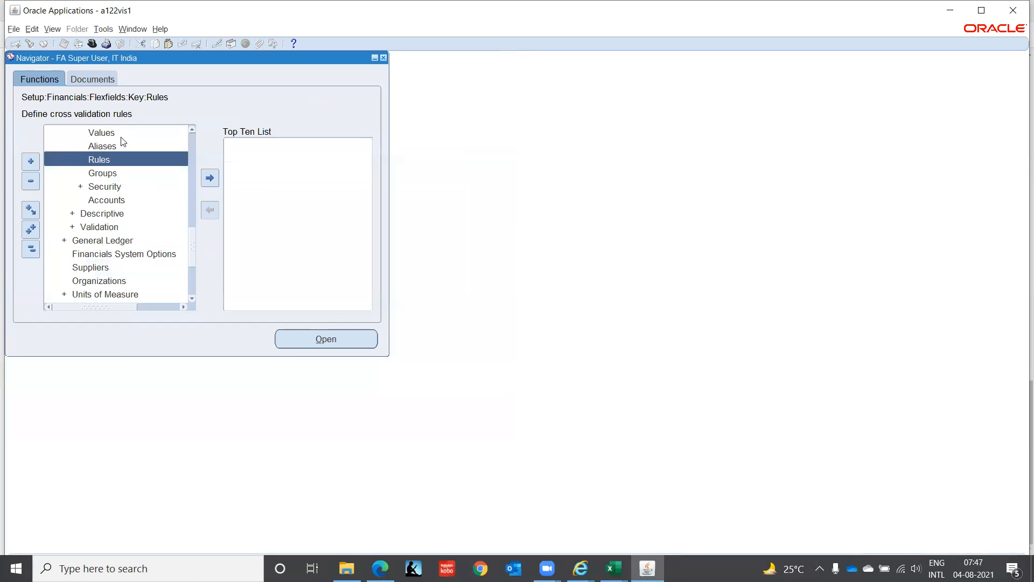
Step: Open the Locations form from the Asset System setup to retest the location entry
click(193, 129)
click(192, 130)
click(192, 130)
click(192, 130)
click(192, 130)
click(192, 130)
click(192, 130)
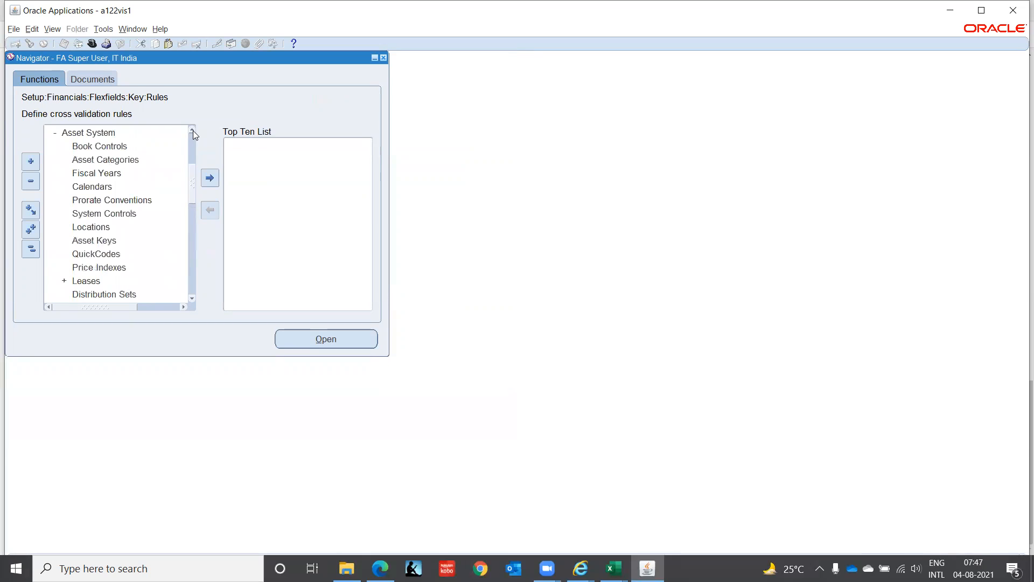
click(89, 227)
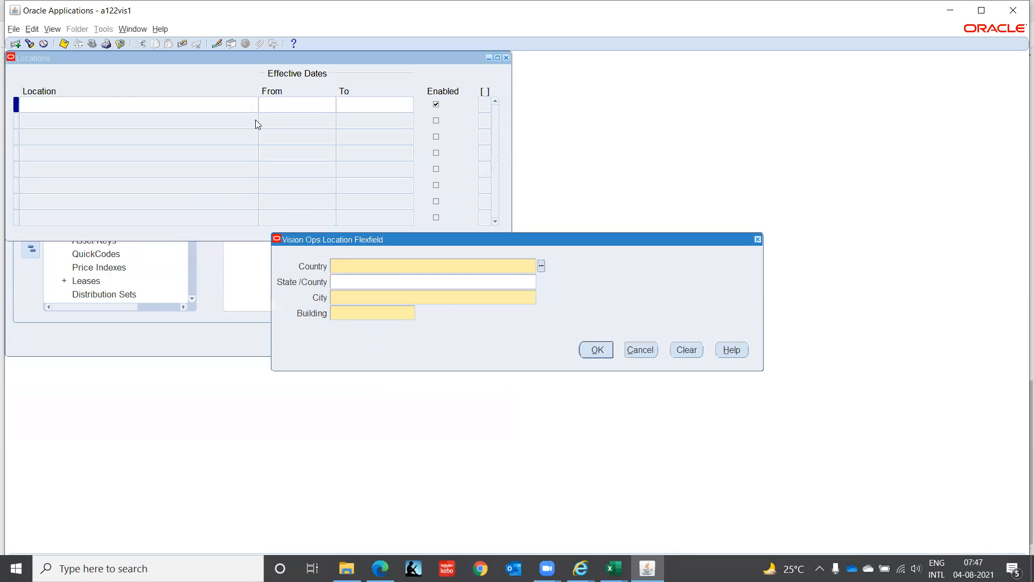
Step: Try to define the location IND, TAMIL NADU, Chennai, ITCORP, and cancel the entry and close the Locations form
key(Tab)
text(Tamil Nadu)
key(Tab)
text(Ch)
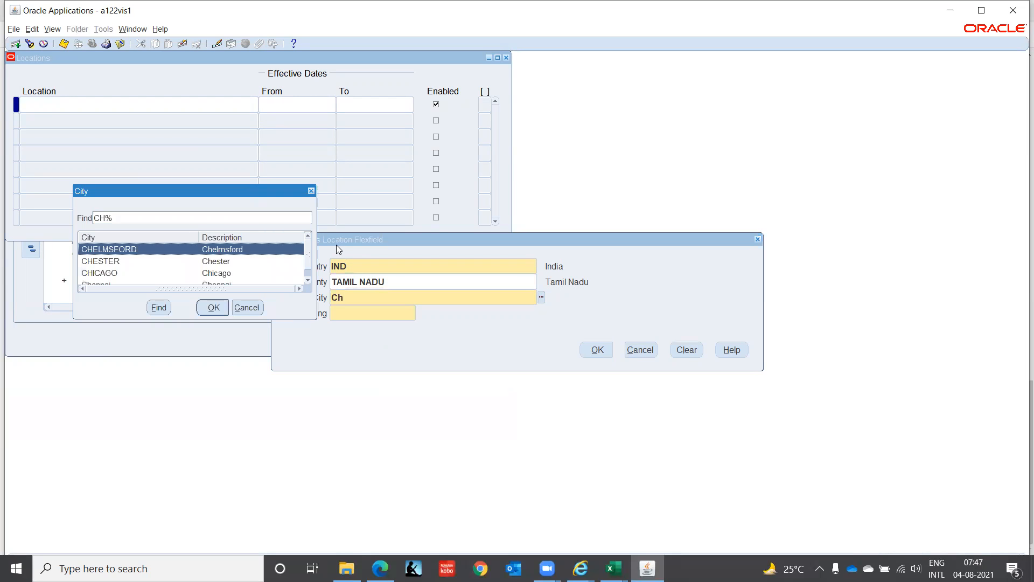
text(e)
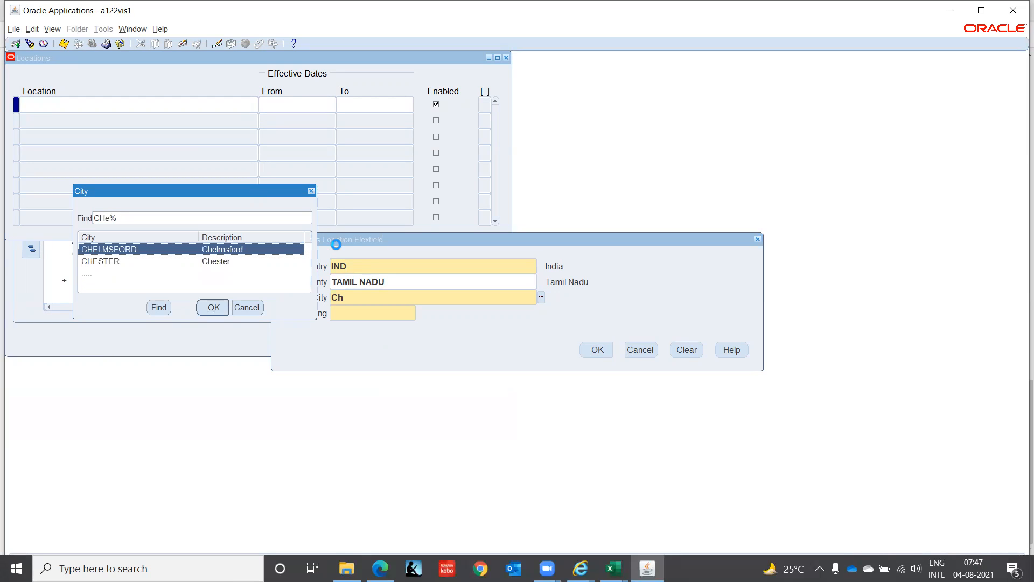
key(Down)
key(Down)
key(Return)
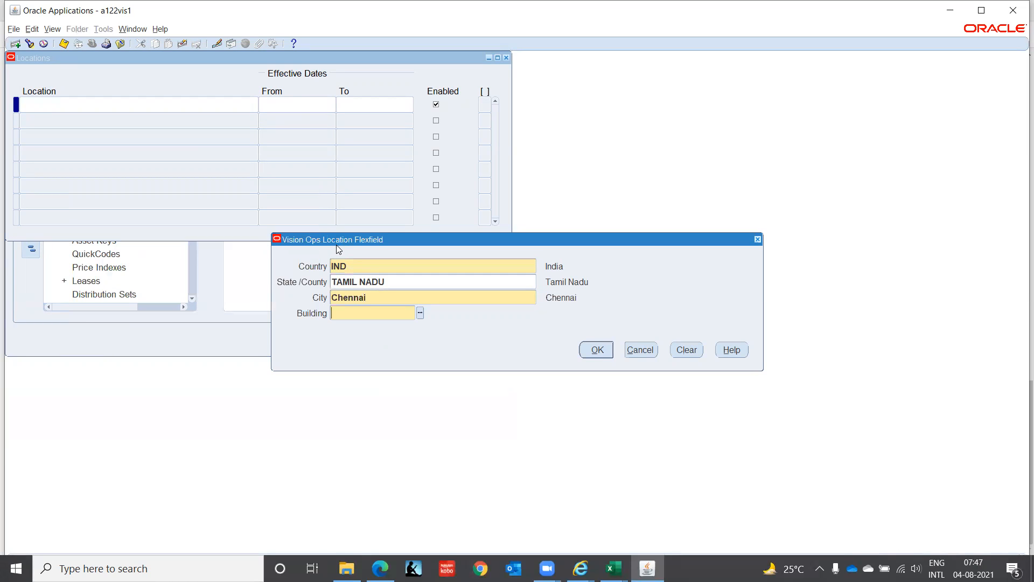
text(ITCORP)
key(Tab)
key(Return)
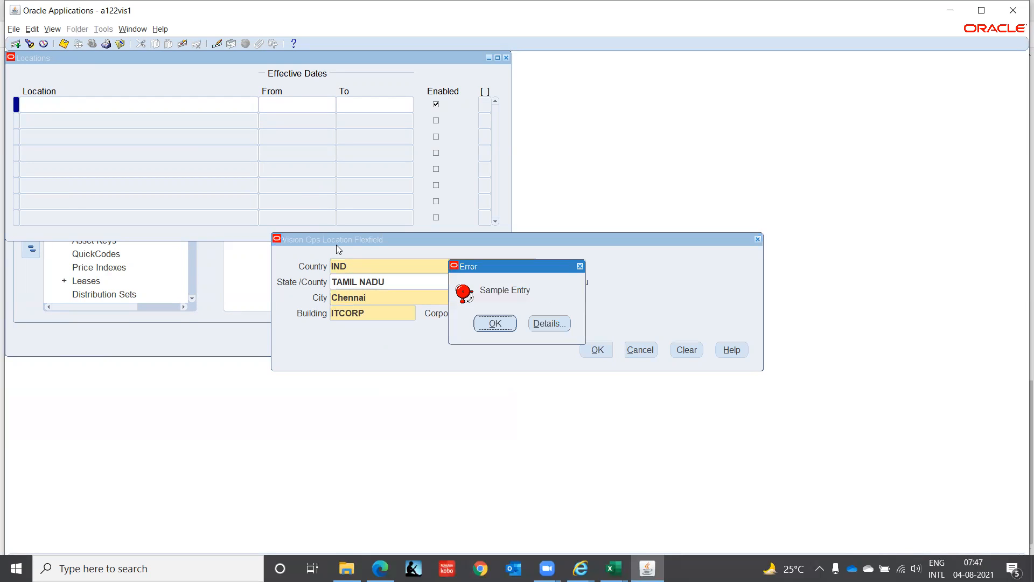
key(Return)
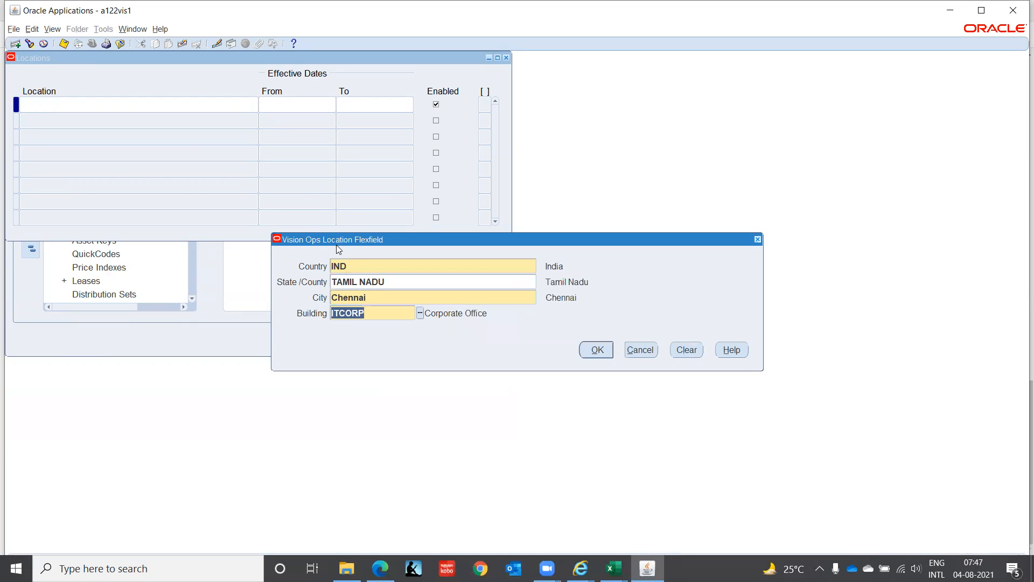
key(F4)
key(F4)
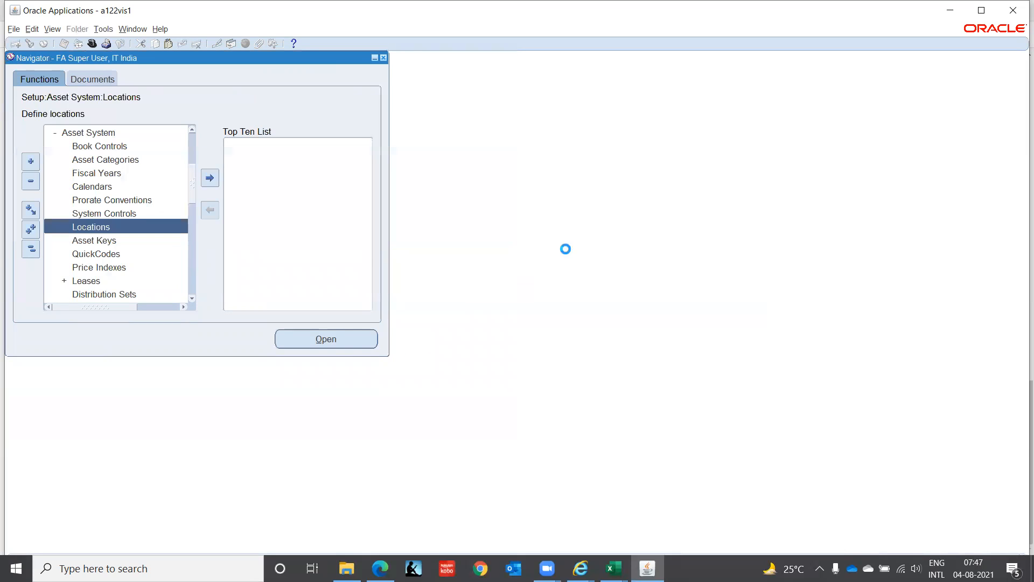
Step: Exit Oracle Applications, close its leftover browser page and log out of E-Business Suite
click(1013, 10)
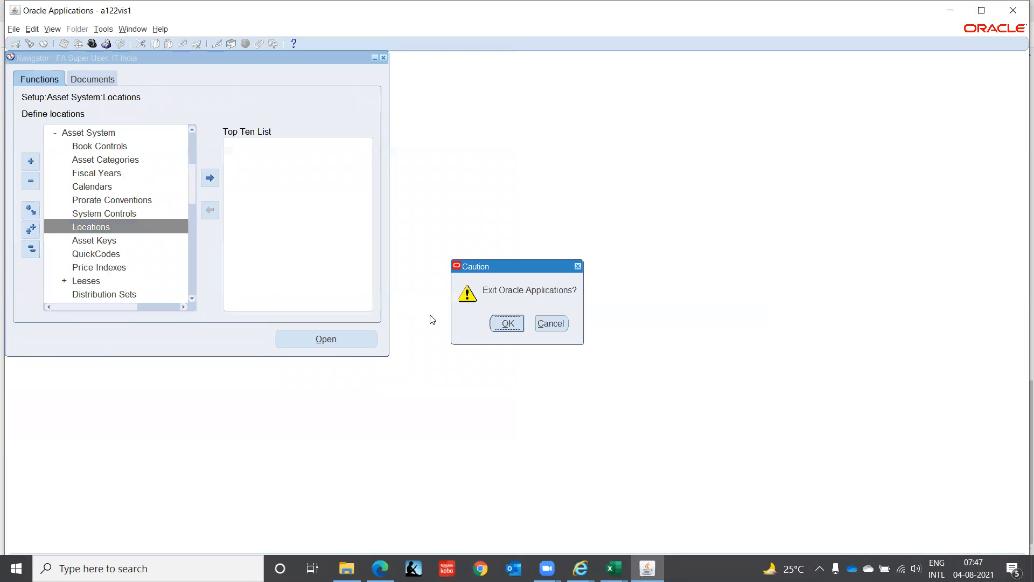
click(507, 323)
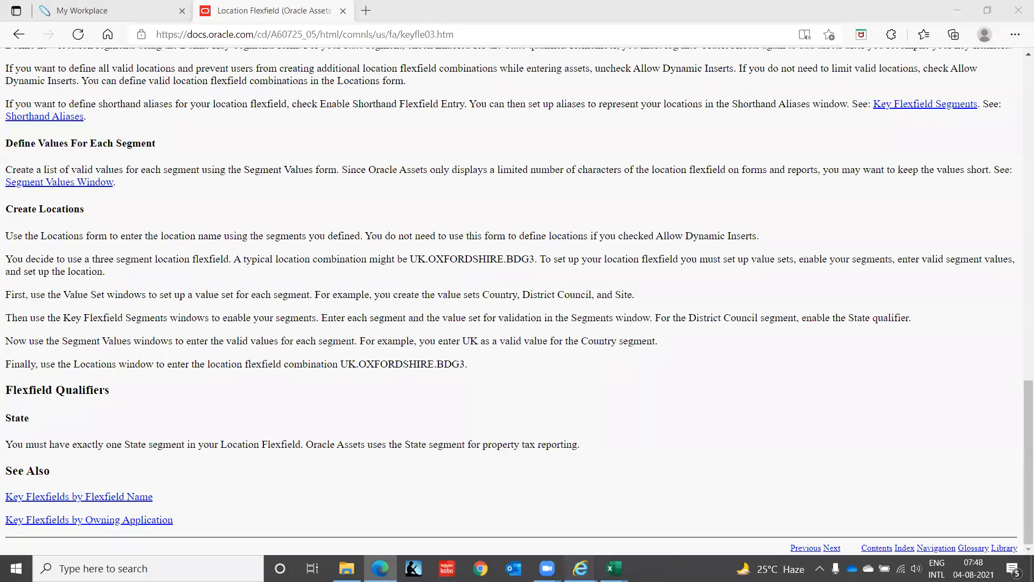
mouse_move(580, 568)
click(651, 491)
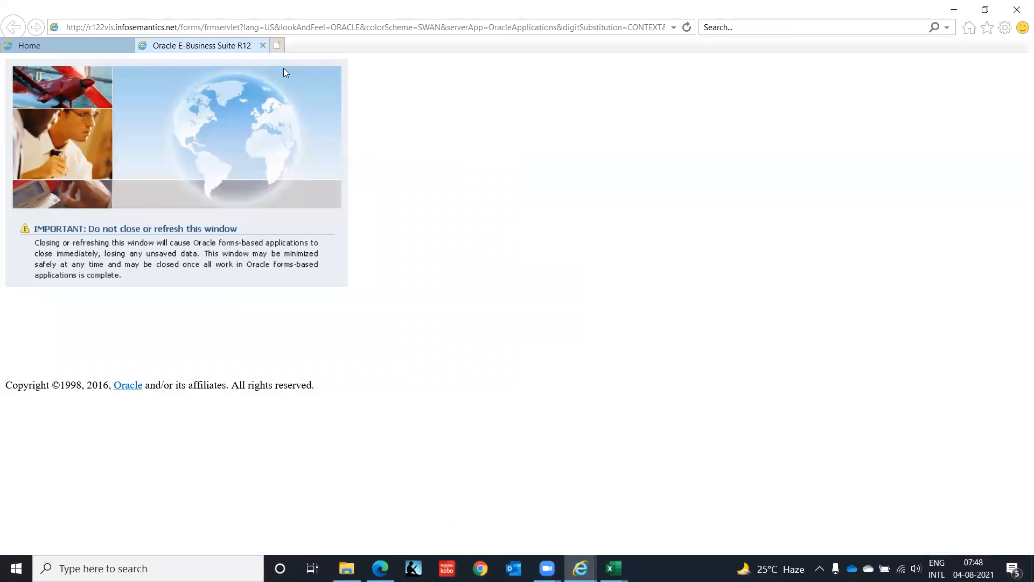
click(262, 45)
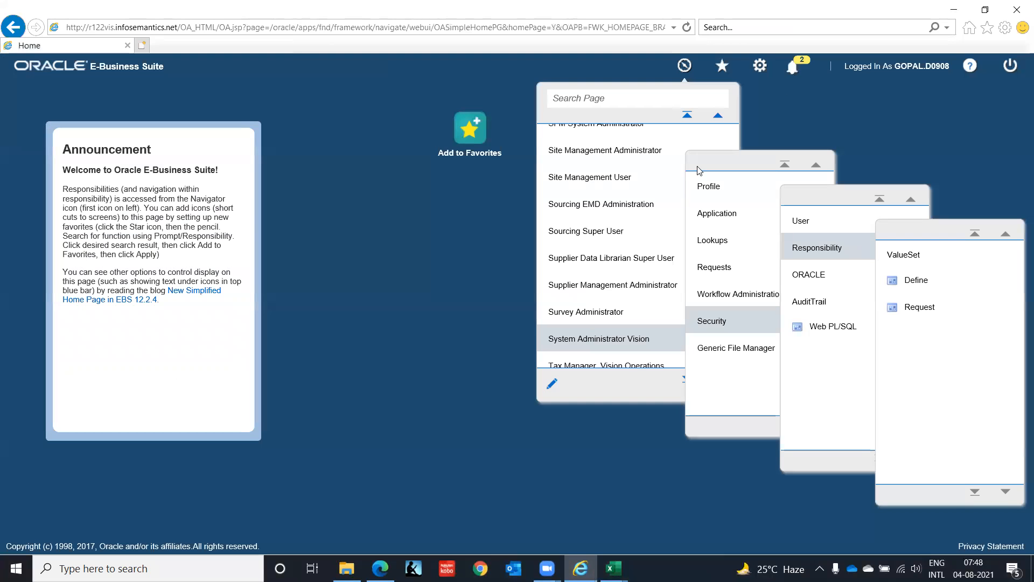
click(1011, 65)
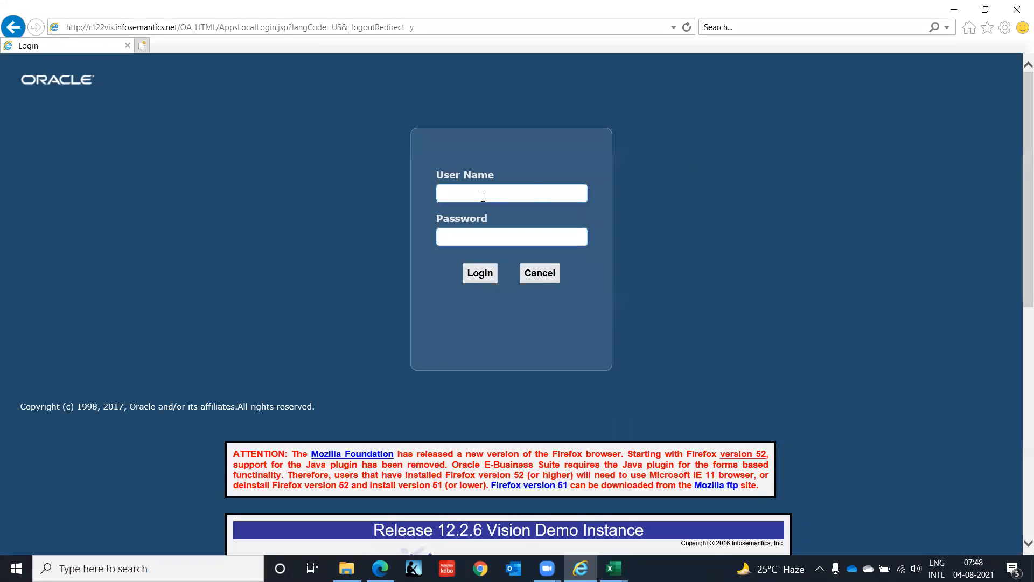
Step: Log back in to E-Business Suite with the account's user name and password
text(gopal.d0008)
key(Tab)
text(***********)
click(485, 281)
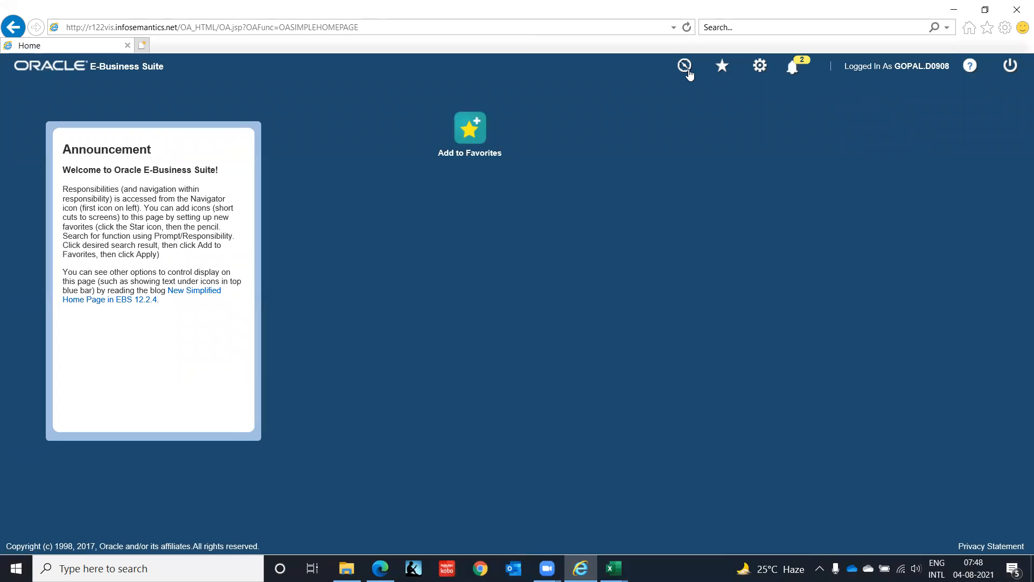
Step: Launch the Locations form from the Asset System setup of the FA Super User, IT India responsibility
click(688, 73)
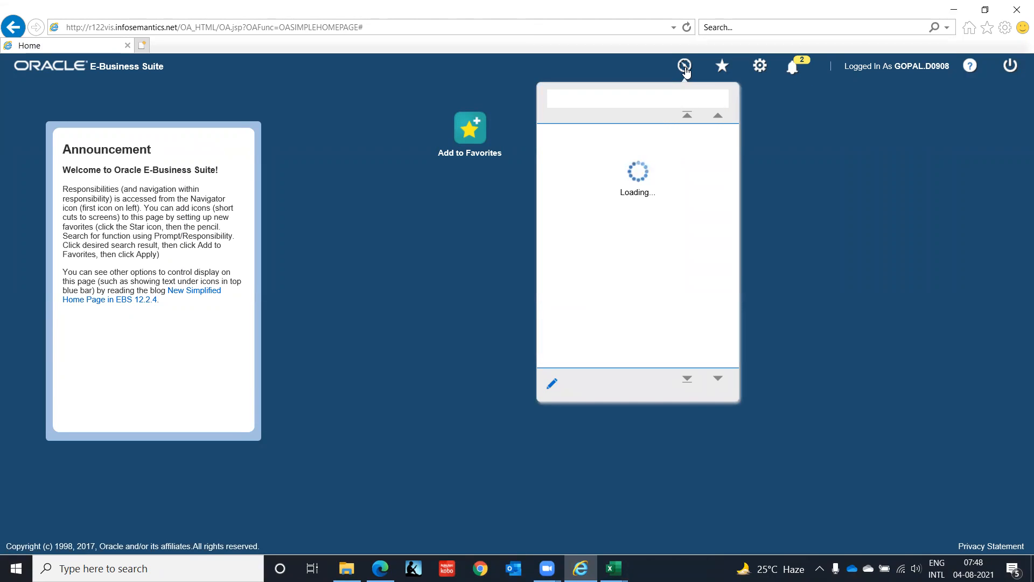
click(718, 378)
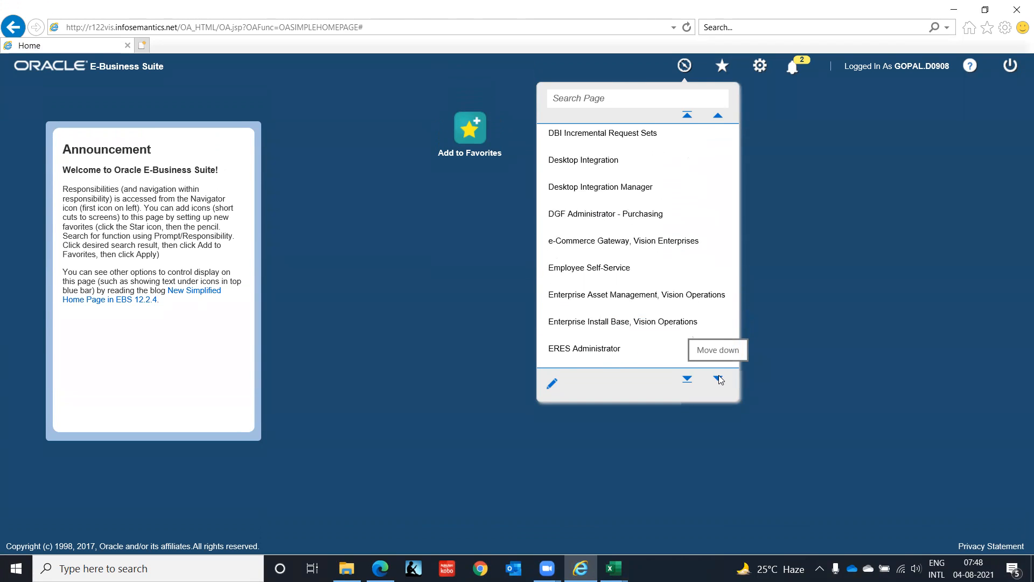
click(597, 307)
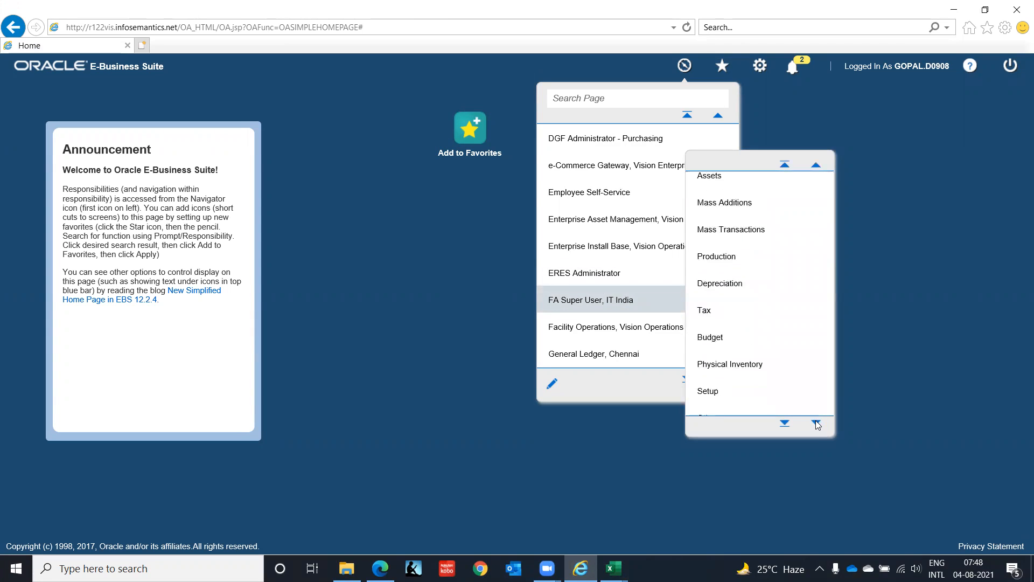
click(714, 306)
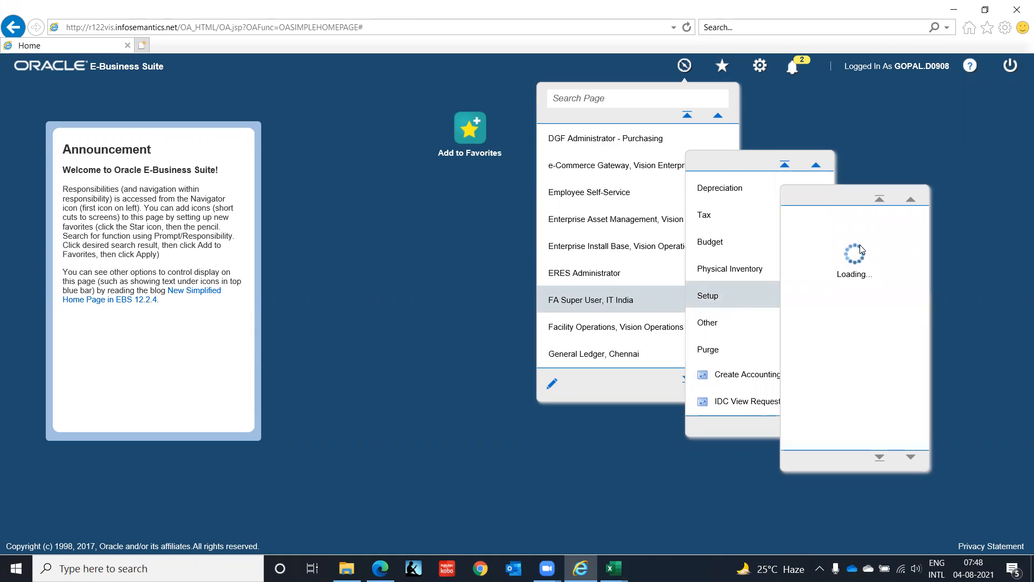
click(843, 225)
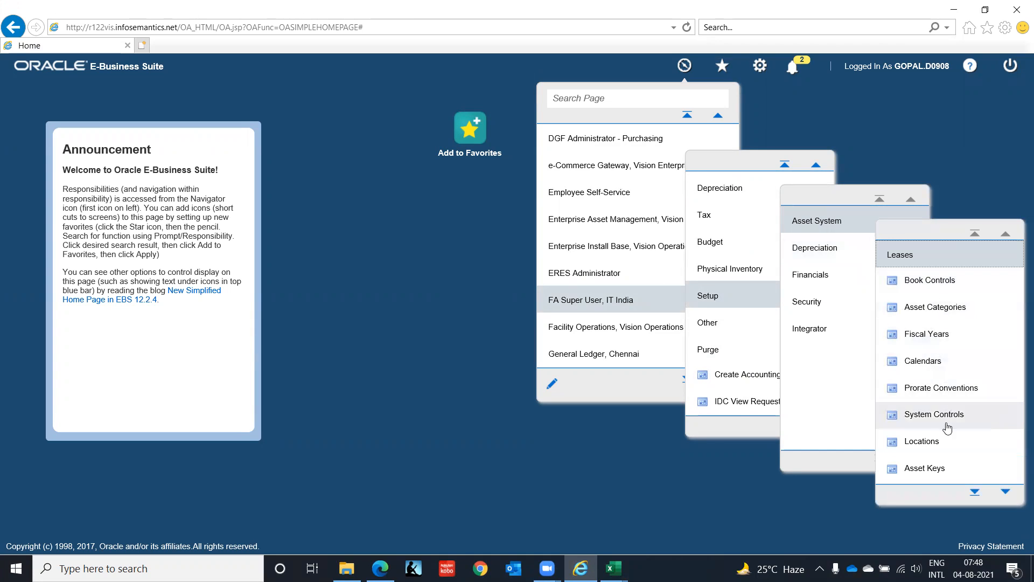
click(922, 441)
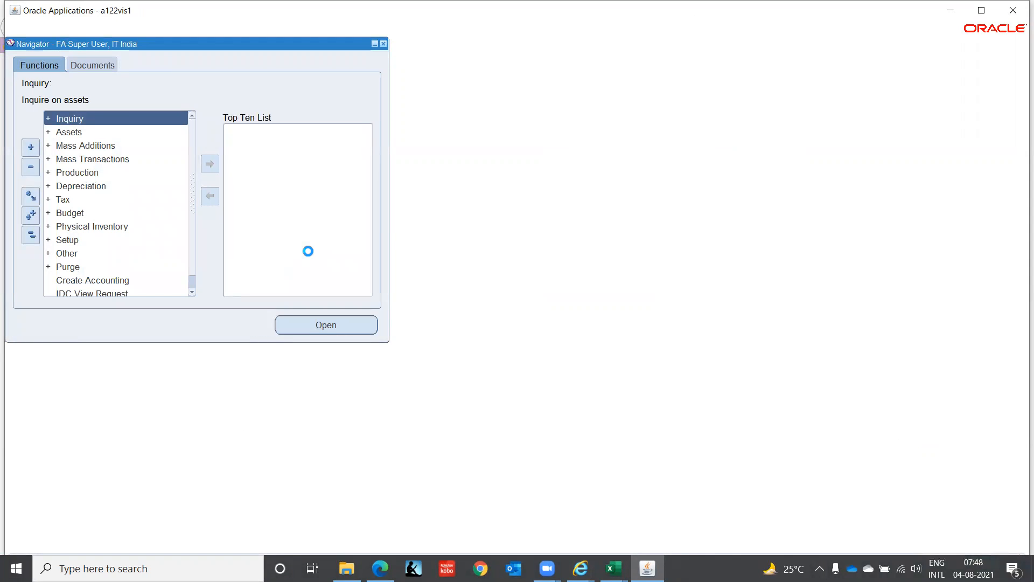
Step: Define the location IND, TAMIL NADU, Chennai, ITCORP, and close the Locations form
click(255, 106)
text(IND)
key(Tab)
text(TAM)
key(Tab)
text(Chennai)
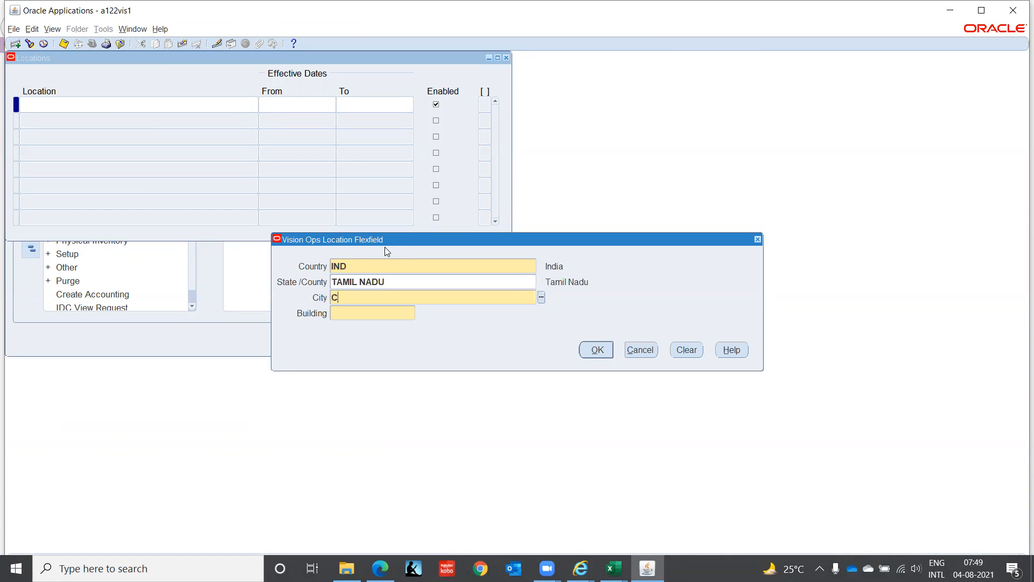
key(Tab)
text(ITC)
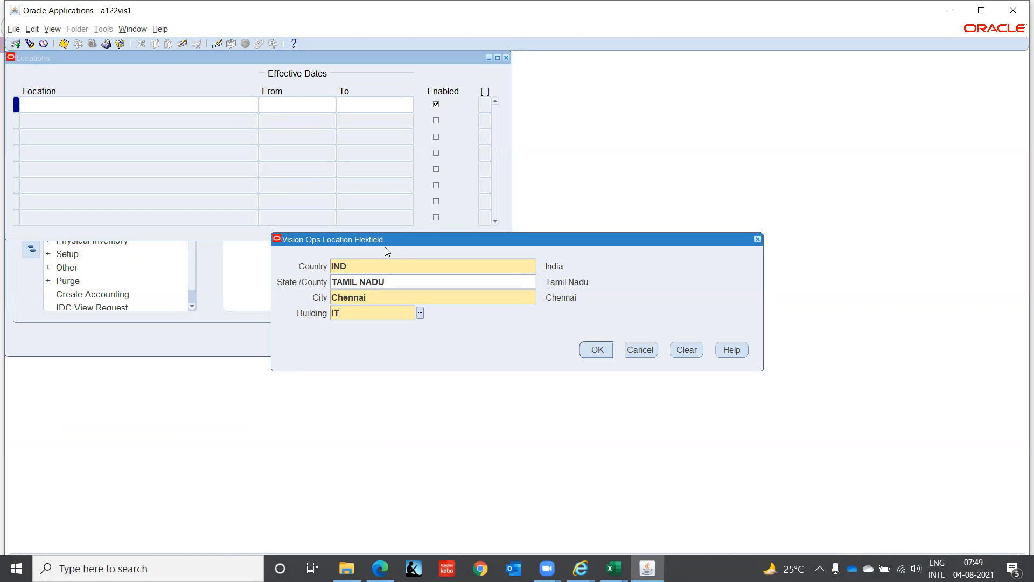
key(Tab)
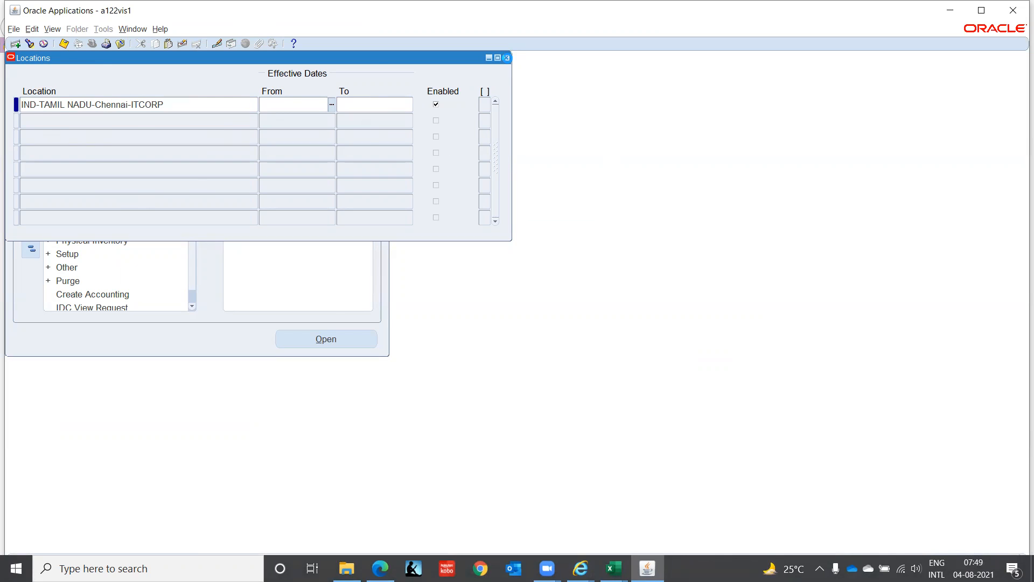
click(506, 58)
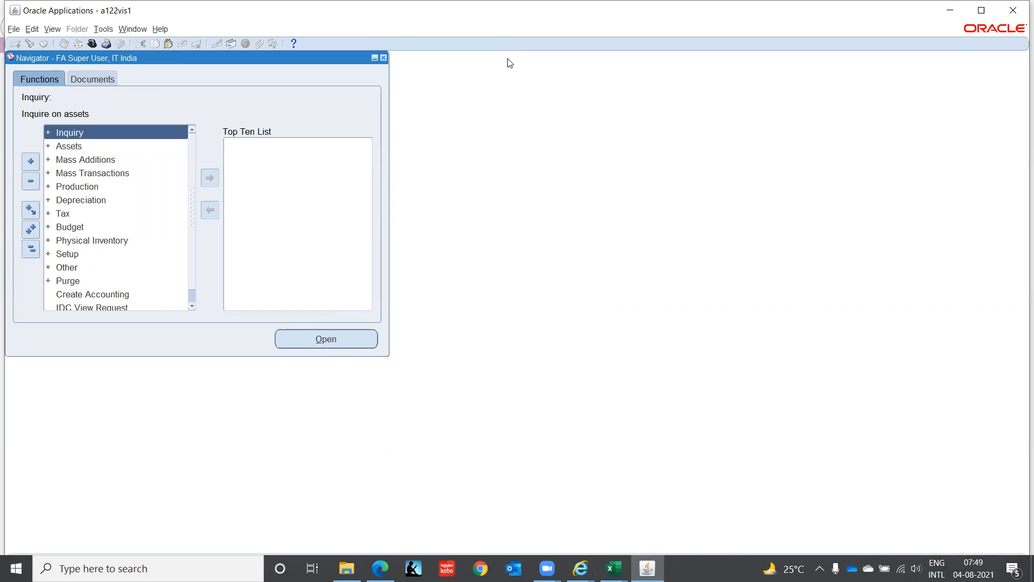
Step: Open the Fiscal Years form from the Asset System setup
click(70, 255)
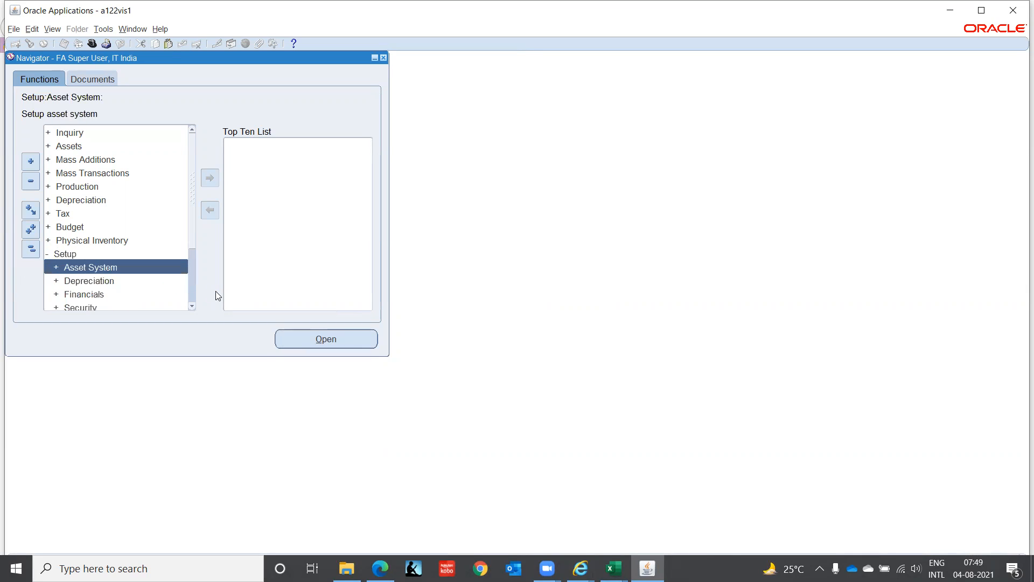
scroll(193, 306, down, 6)
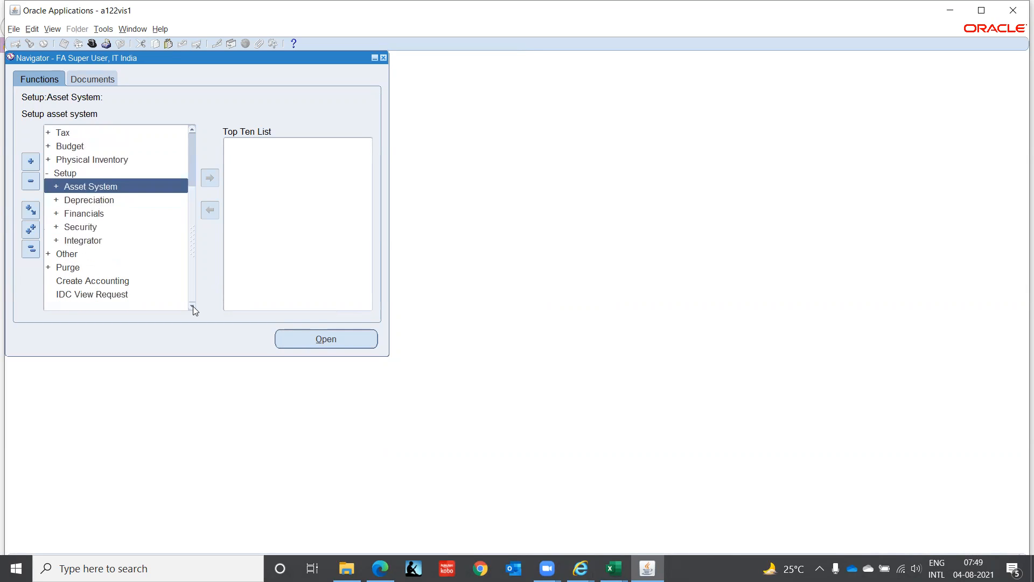
click(91, 186)
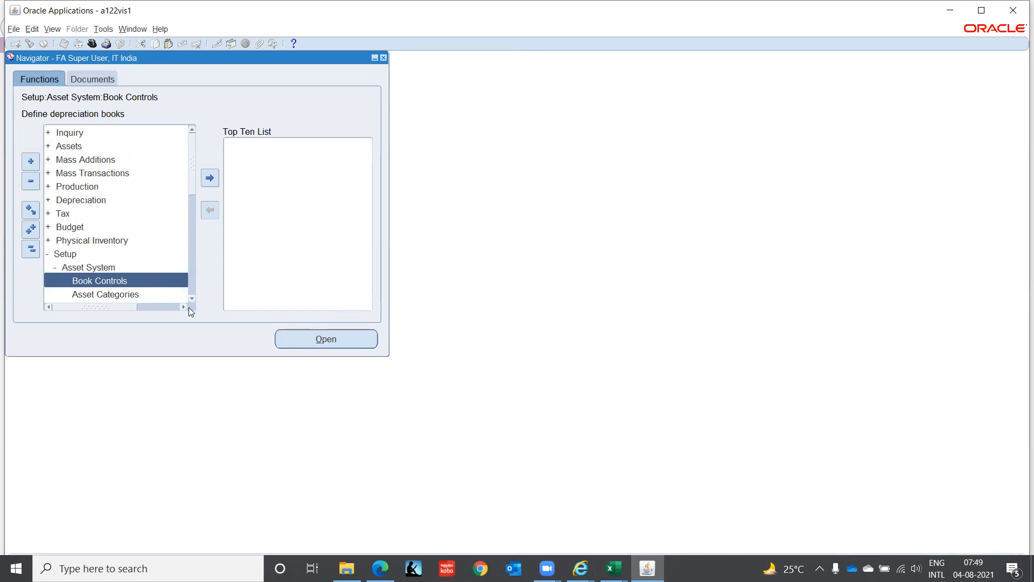
scroll(191, 299, down, 7)
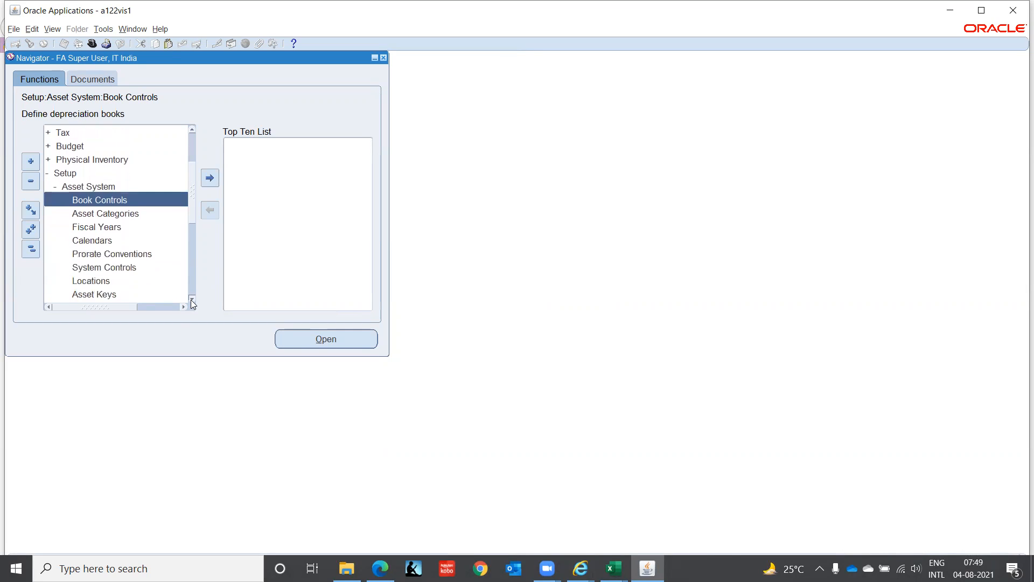
scroll(190, 299, down, 2)
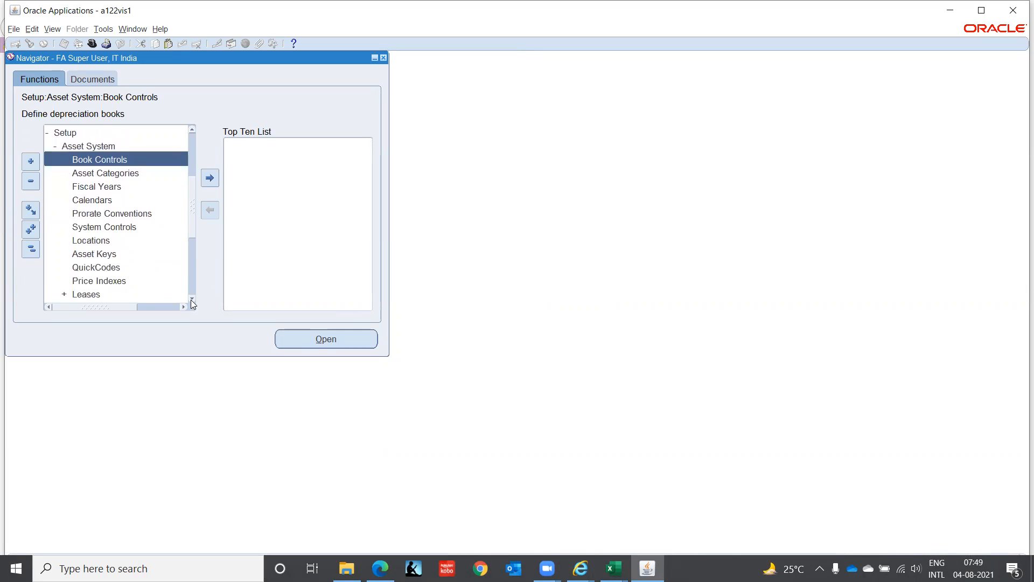
click(96, 187)
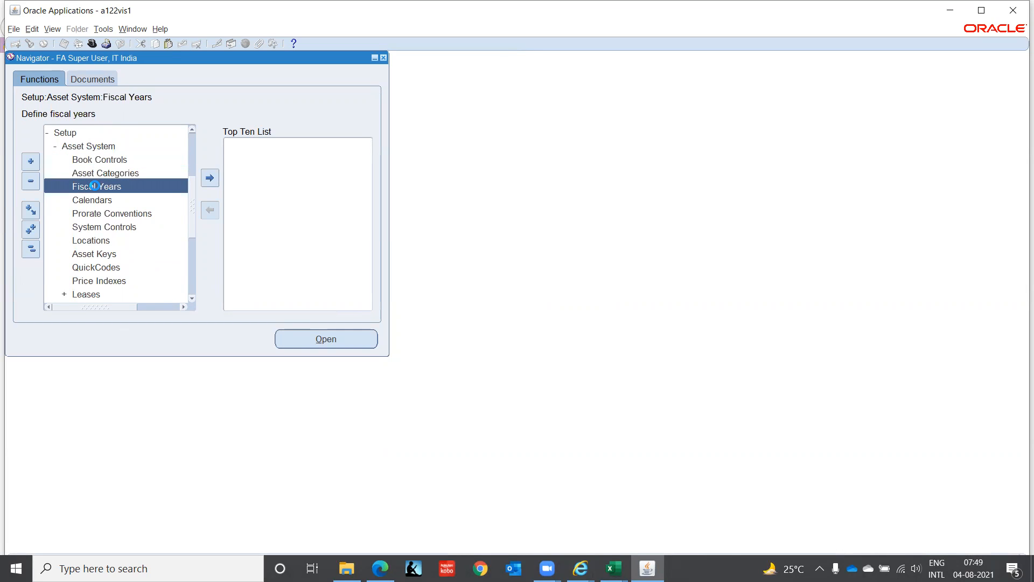
double_click(96, 186)
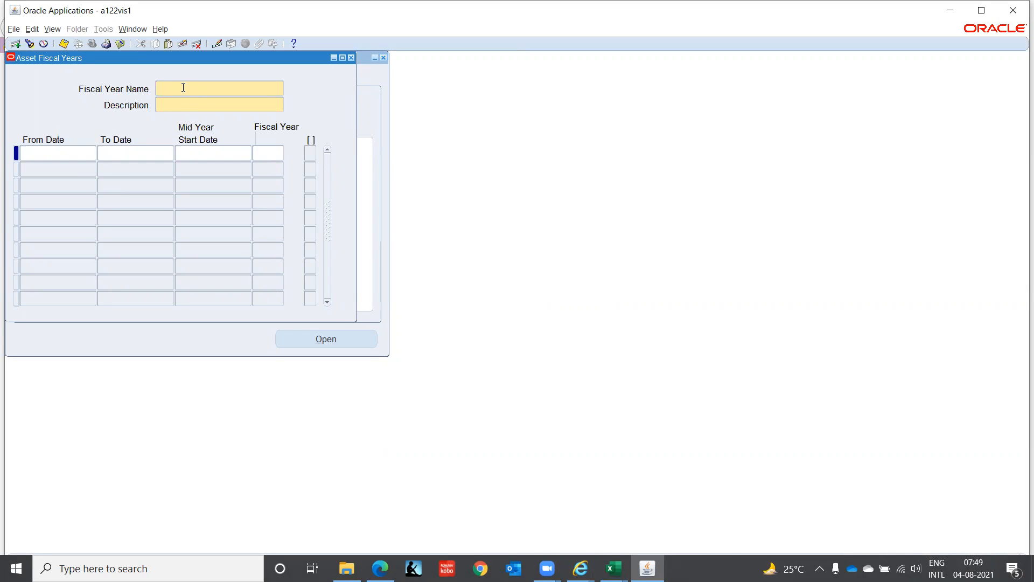
Step: Name the new asset fiscal year ITC FISCAL YEAR and copy the same text into its description
text(ITC FISCAL YEAR)
key(shift+Left)
key(shift+Left)
key(shift+Left)
key(shift+Left)
key(shift+Left)
key(shift+Left)
key(shift+Left)
key(shift+Left)
key(shift+Left)
key(shift+Left)
key(shift+Left)
key(shift+Left)
key(shift+Left)
key(shift+Left)
key(shift+Left)
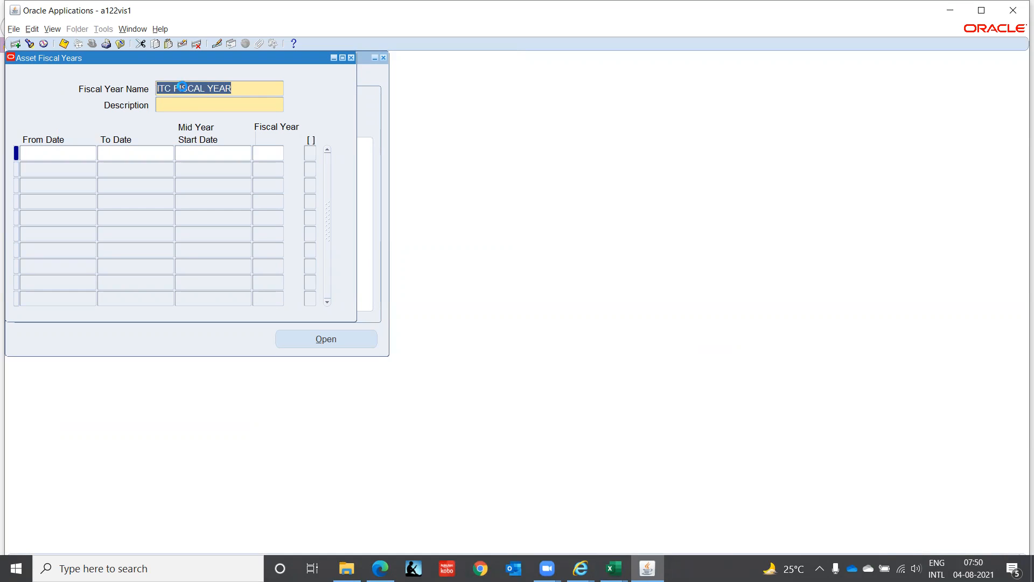
key(ctrl+c)
key(Tab)
key(ctrl+v)
Step: Enter the first fiscal year row from 01-JAN-2015 to 31-DEC-2015 with fiscal year 2015
click(48, 153)
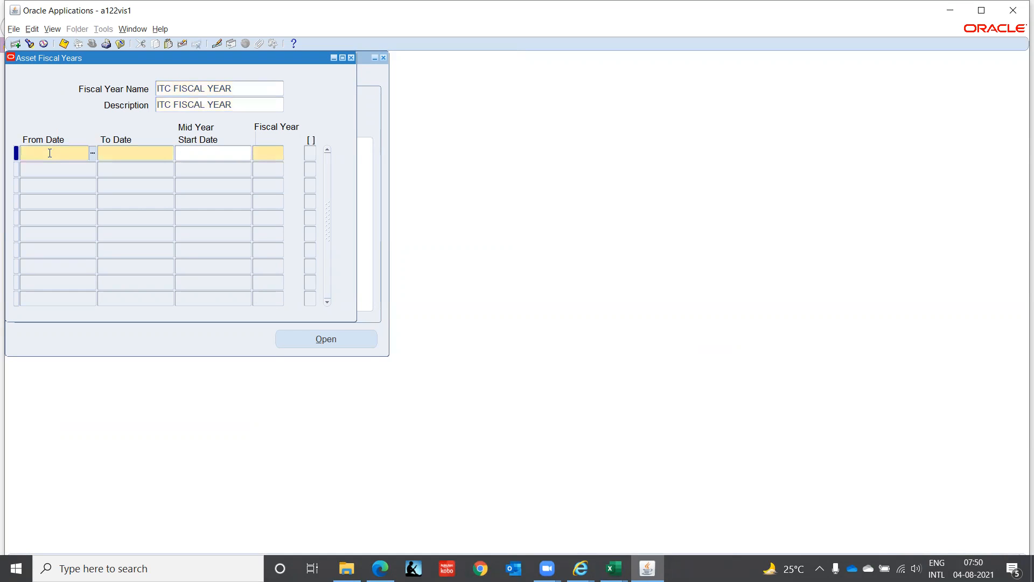
text(01JAN200)
key(BackSpace)
text(15)
key(Tab)
text(31JA)
key(BackSpace)
key(BackSpace)
text(DEC2015)
key(Tab)
key(Tab)
text(2015)
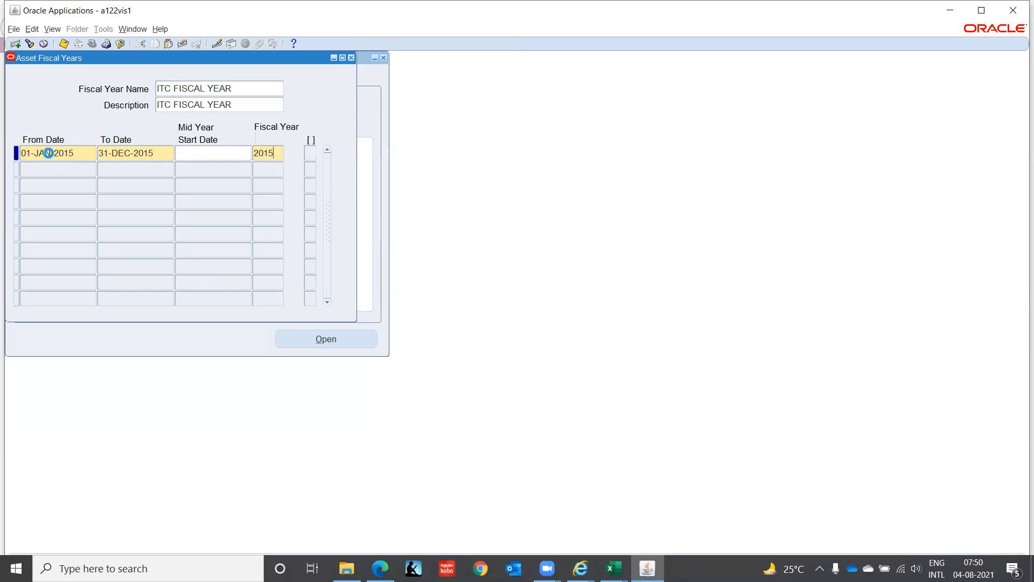
Step: Add the automatically filled fiscal year rows for 2016 through 2023 below the 2015 row
key(Down)
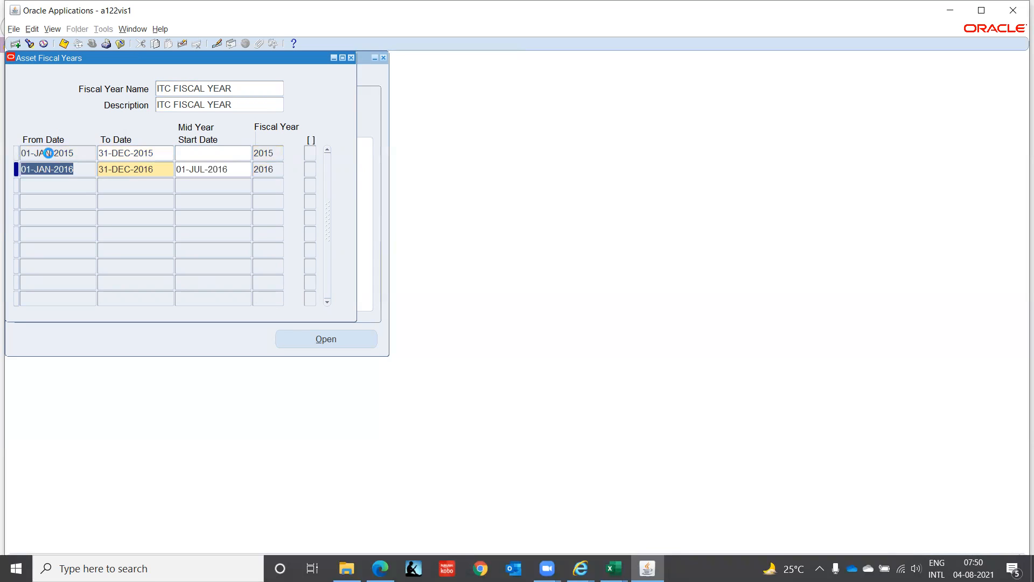
key(Tab)
key(Tab)
key(Tab)
key(Down)
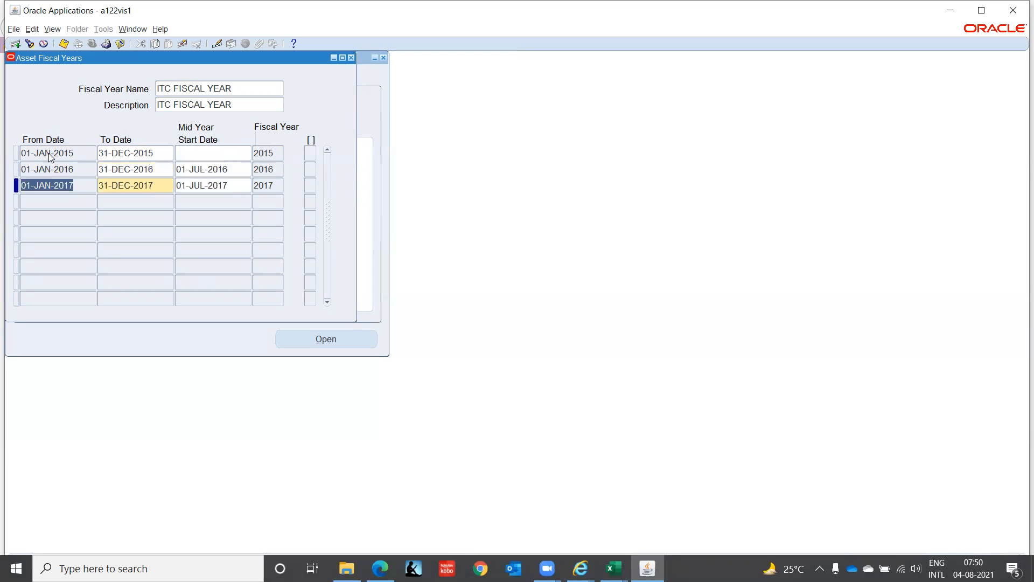
key(Tab)
key(Tab)
key(Tab)
key(Down)
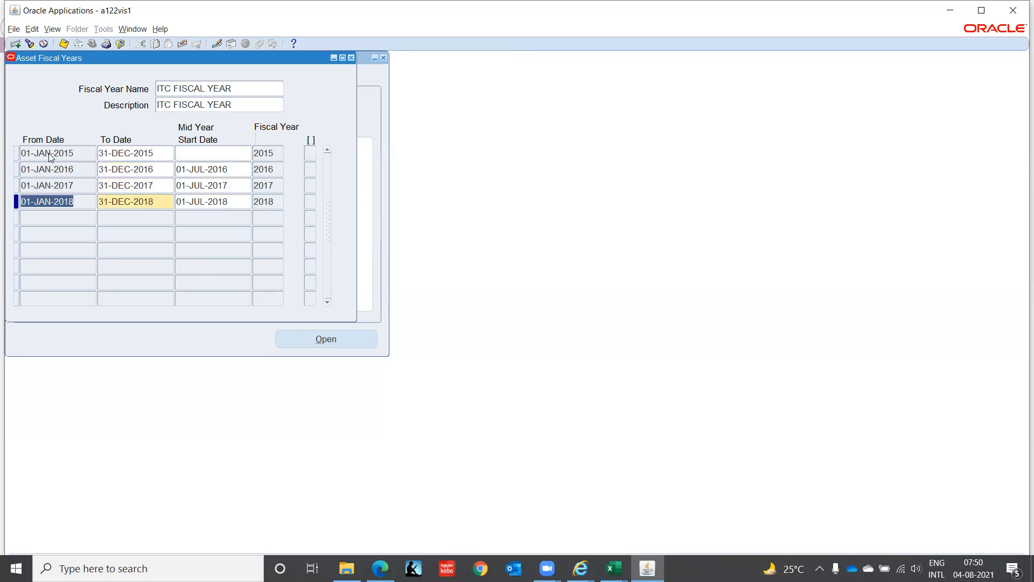
key(Tab)
key(Tab)
key(Tab)
key(Down)
key(Tab)
key(Tab)
key(Tab)
key(Down)
key(Tab)
key(Tab)
key(Tab)
key(Down)
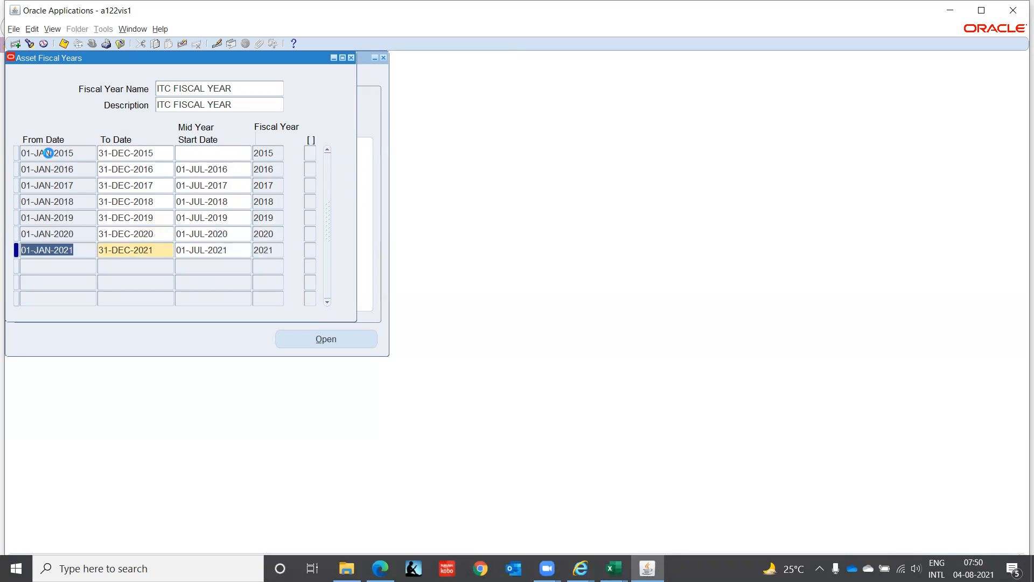
key(Tab)
key(Tab)
key(Tab)
key(Down)
key(Tab)
key(Tab)
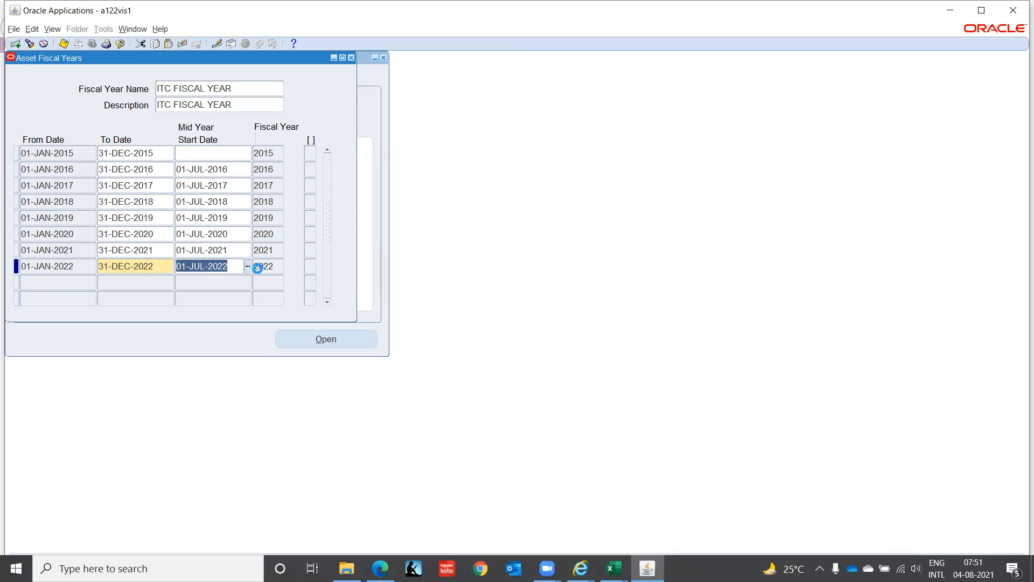
key(Tab)
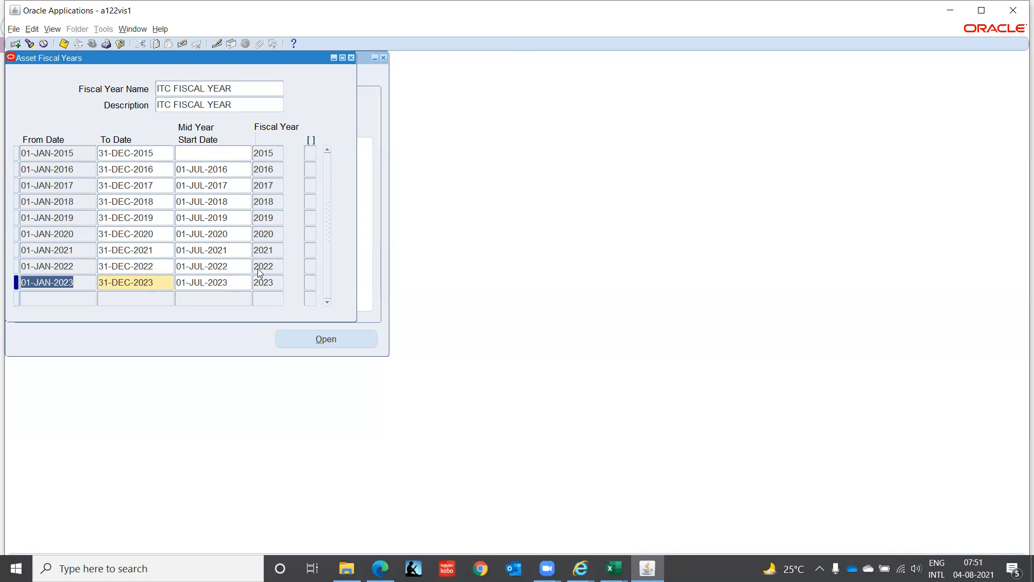
Step: Set the mid-year start date of fiscal year 2015 to 01-JUL-2015
click(215, 150)
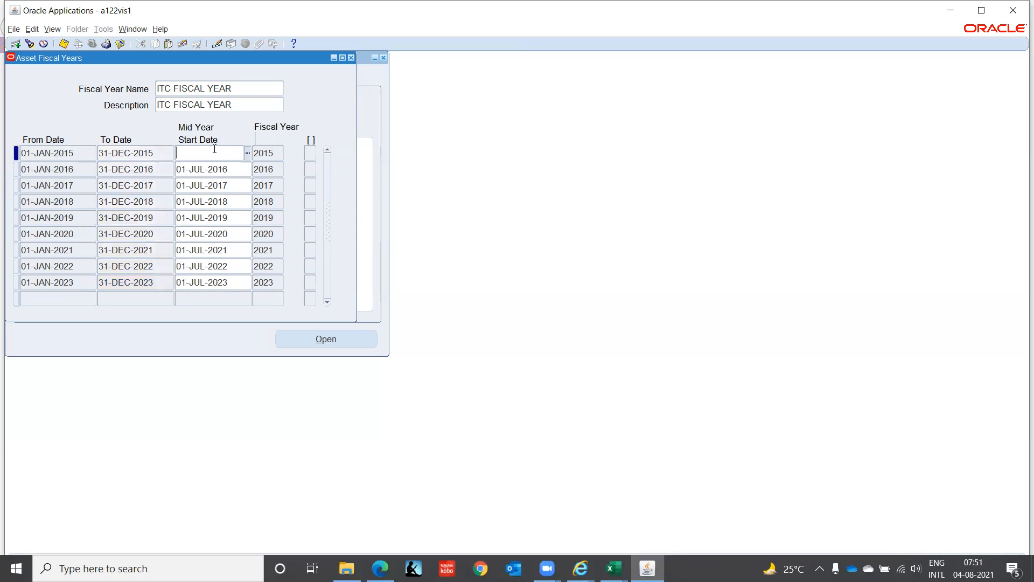
text(01-JUL-)
text(201)
text(5)
key(Tab)
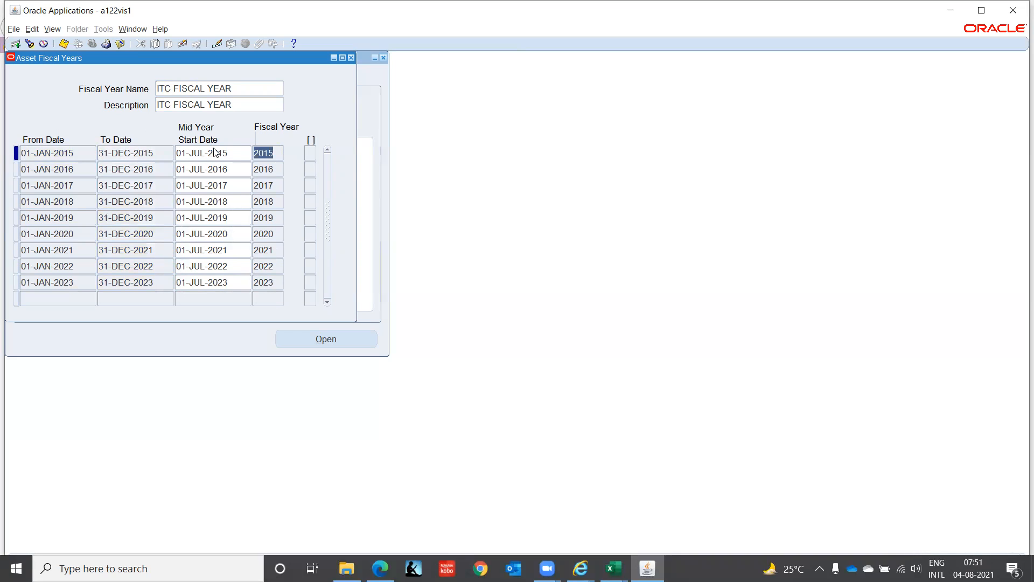
Step: Add the 2024 row after fiscal year 2023 and close the Asset Fiscal Years form
click(241, 282)
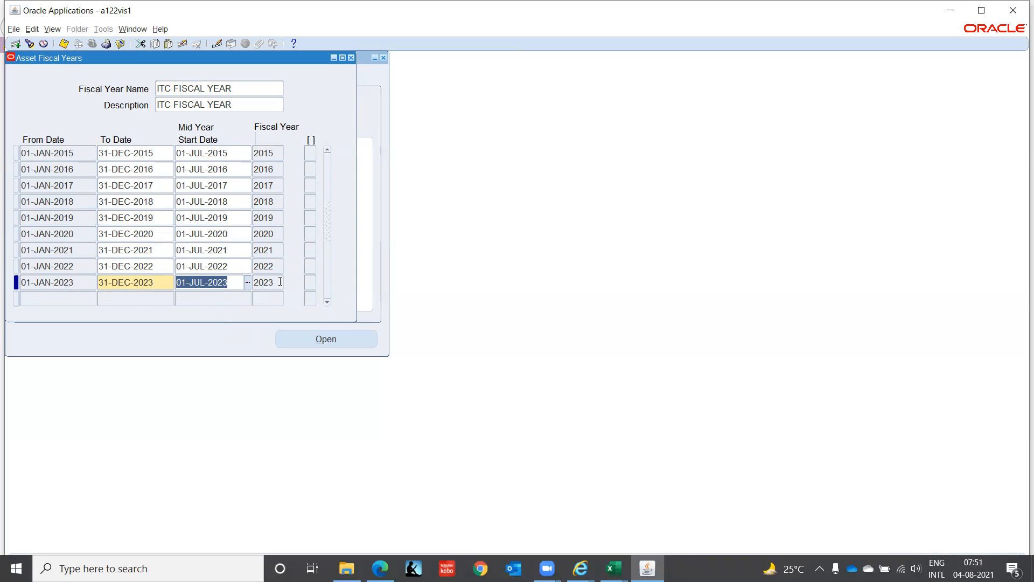
key(Tab)
key(Down)
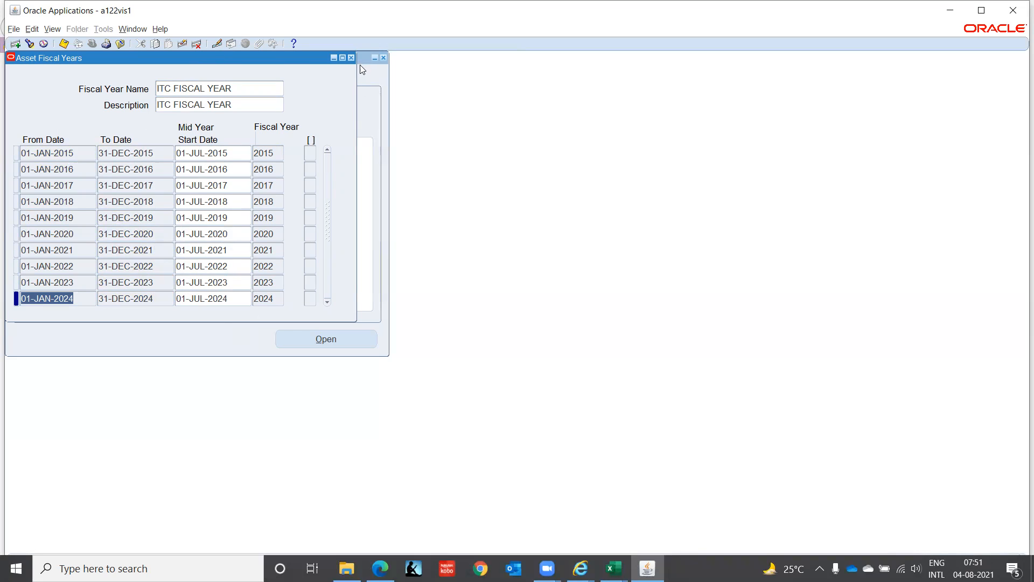
click(352, 57)
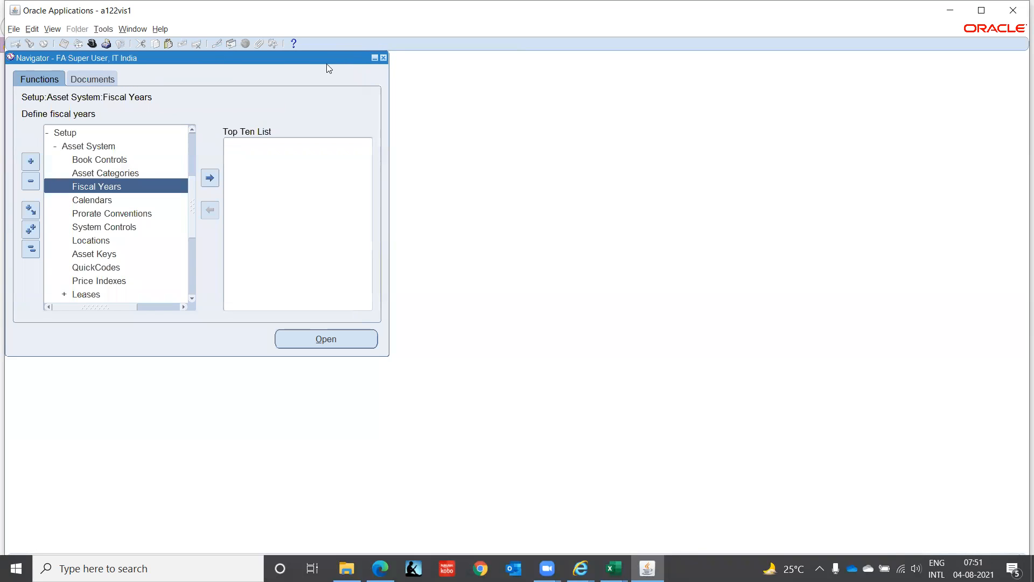
Step: Open the asset Calendars form and enter ITC CALENDAR with fiscal year name ITC FISCAL YEAR and 12 periods per year
double_click(115, 200)
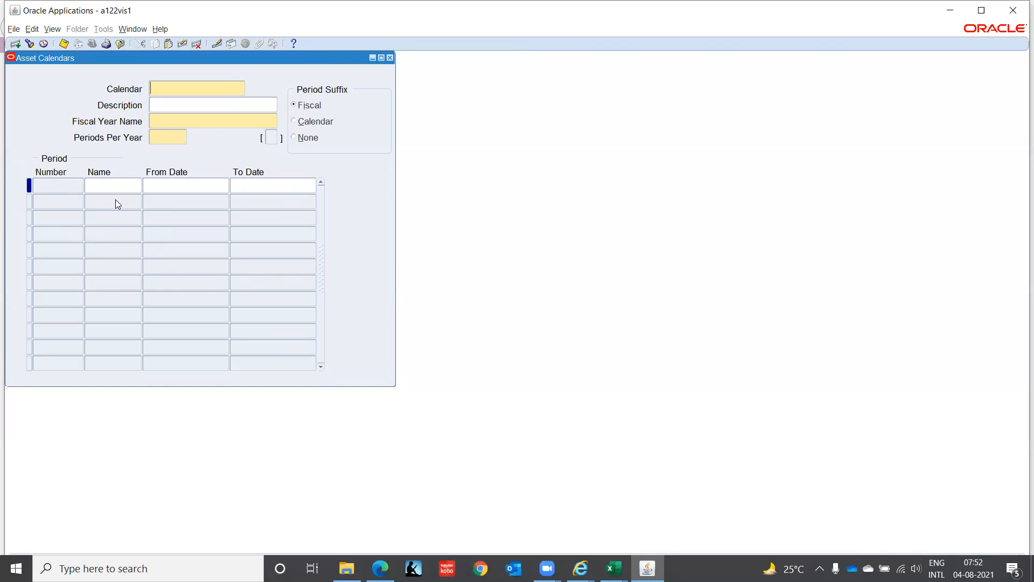
text(ITC)
text( DEP)
text( CAL)
text(ENDA)
key(BackSpace)
key(BackSpace)
key(BackSpace)
key(BackSpace)
key(BackSpace)
key(BackSpace)
key(BackSpace)
key(BackSpace)
key(BackSpace)
key(BackSpace)
key(BackSpace)
text(CALENDAR)
key(Tab)
text(ITC)
key(Tab)
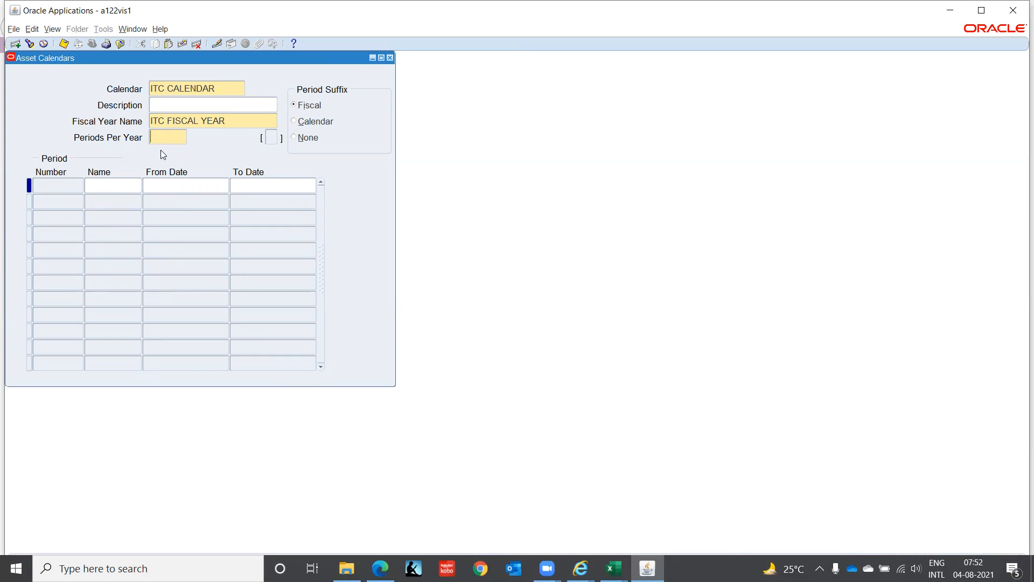
key(Tab)
Step: Set the period suffix of ITC CALENDAR to Calendar, then close the form and save the changes
click(295, 123)
click(98, 186)
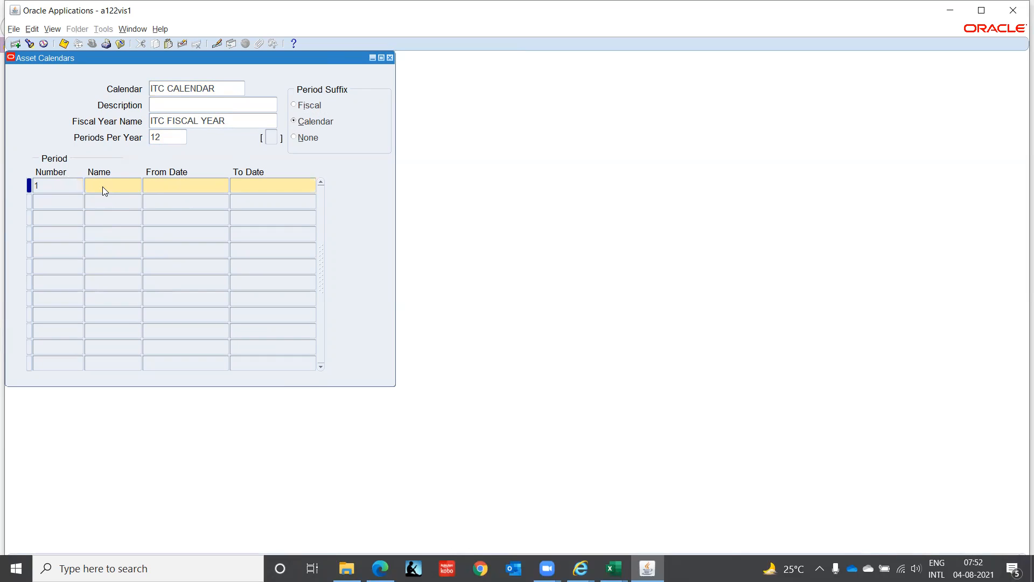
click(391, 57)
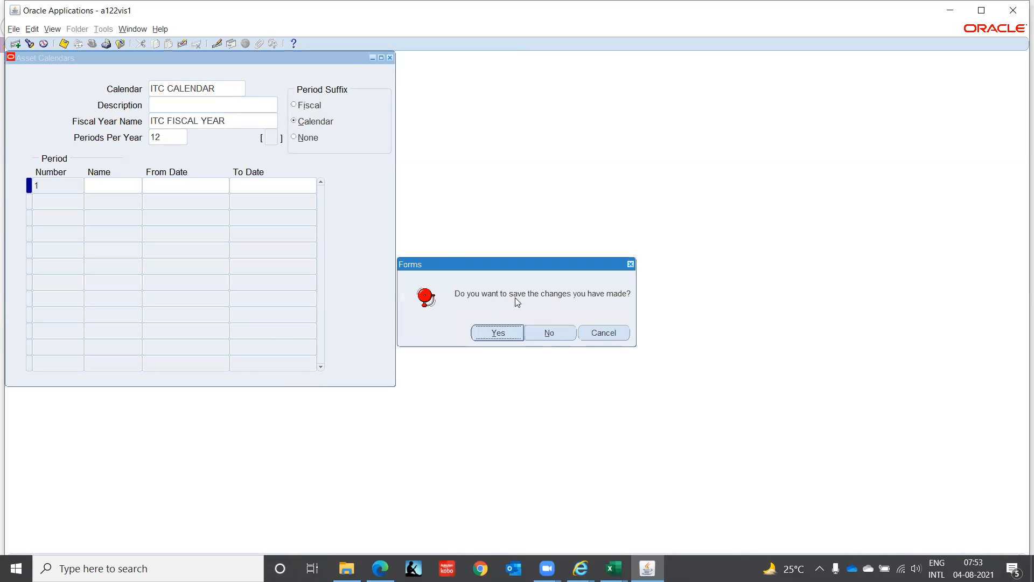
click(513, 332)
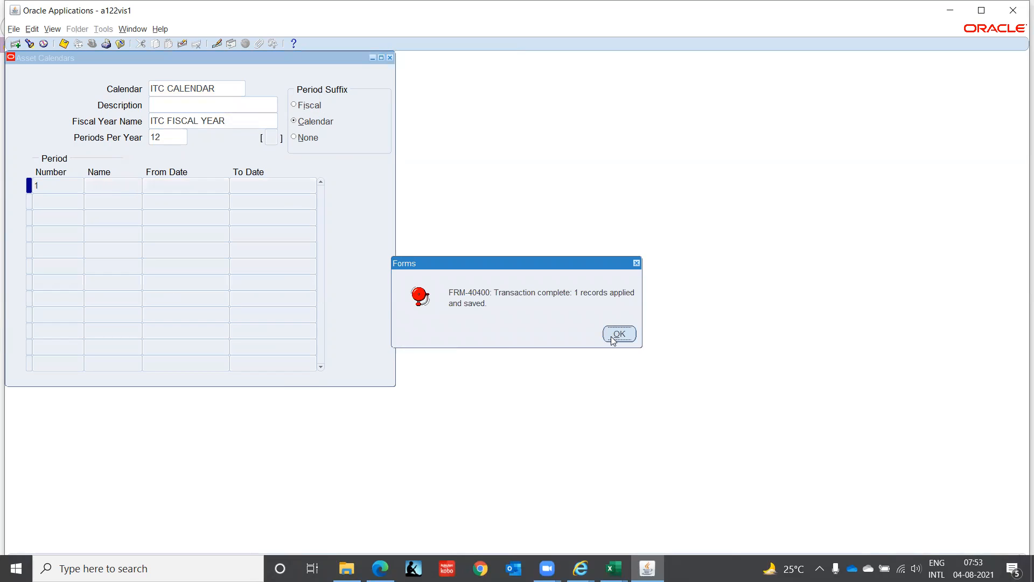
click(612, 336)
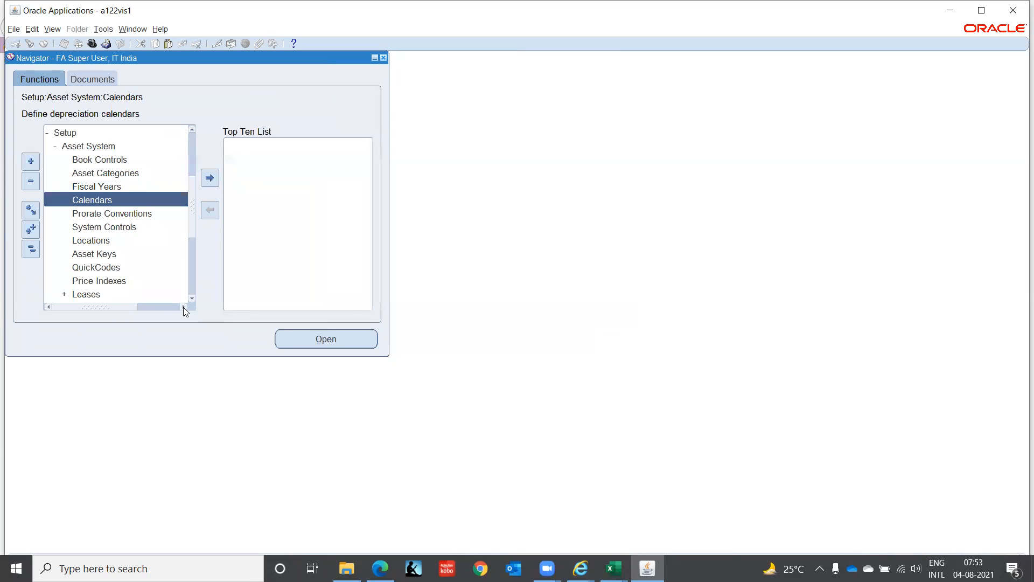
Step: Open the Accounting Calendar form from the General Ledger group of the Financials setup
click(191, 298)
click(192, 299)
click(192, 298)
click(192, 298)
click(192, 299)
click(192, 298)
click(192, 298)
click(192, 298)
click(192, 299)
click(192, 299)
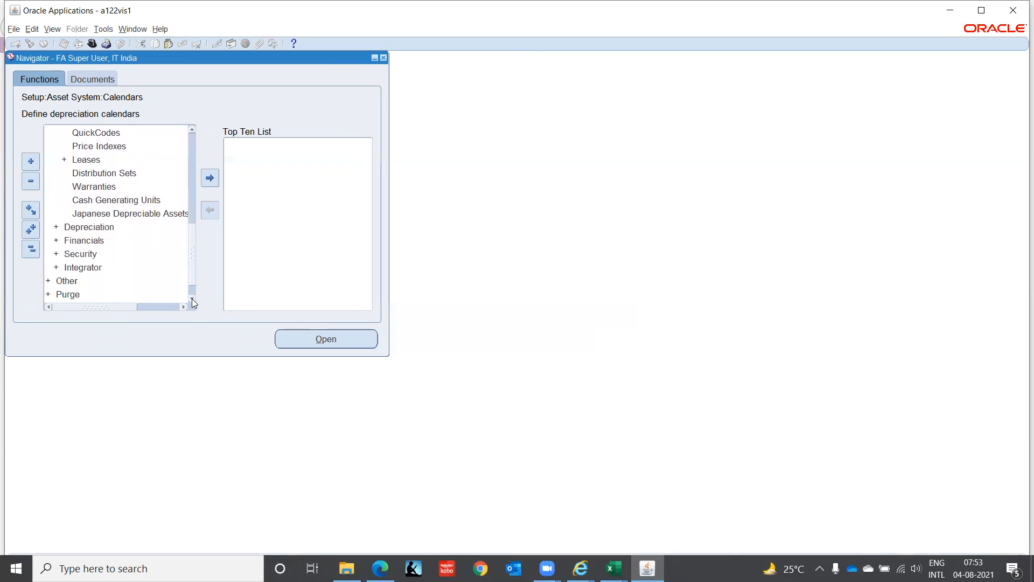
click(84, 241)
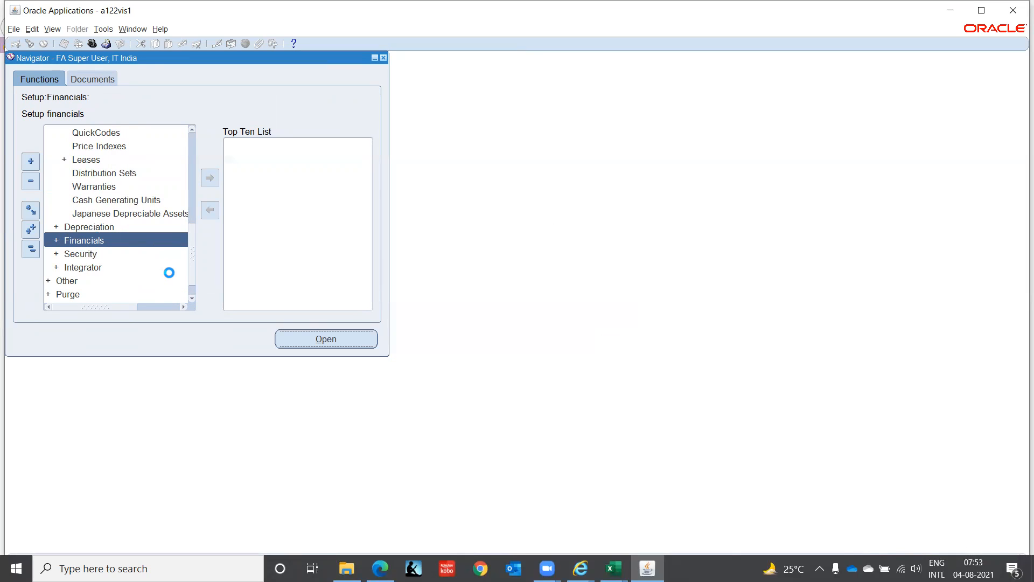
click(192, 299)
click(192, 299)
click(191, 300)
click(192, 300)
click(192, 300)
click(192, 300)
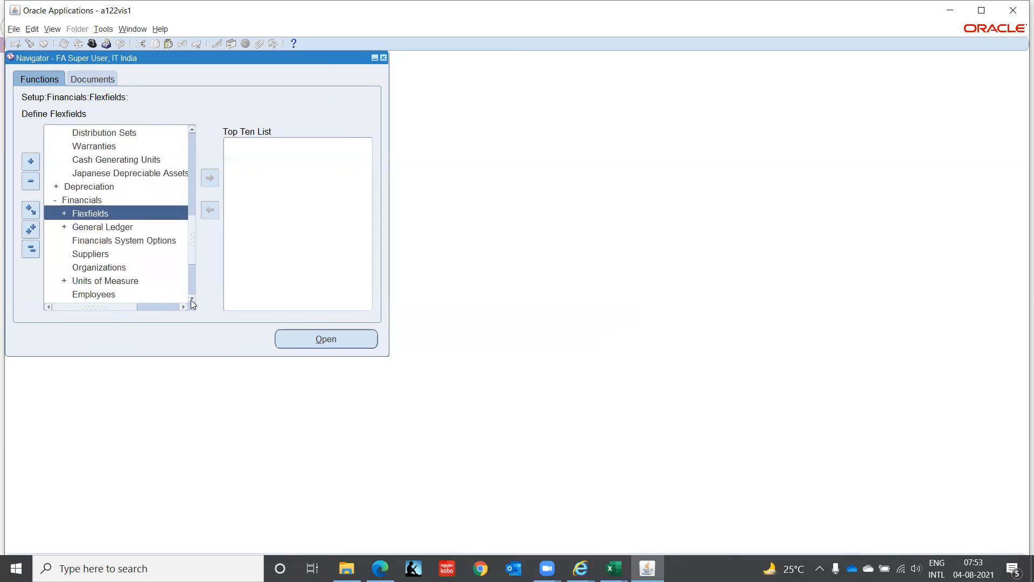
click(116, 227)
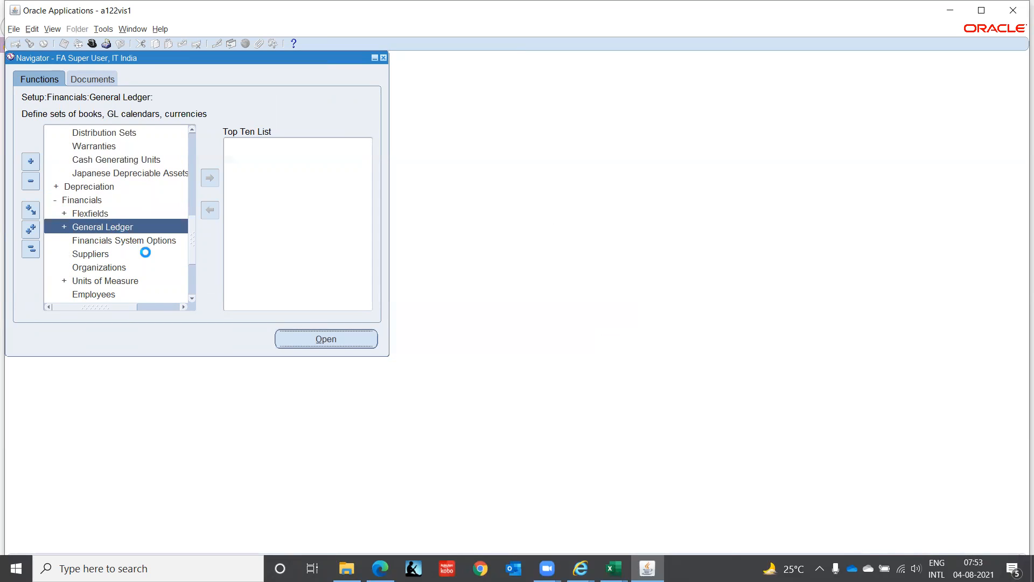
click(191, 300)
click(192, 299)
click(192, 300)
click(192, 299)
click(191, 299)
click(192, 300)
click(191, 300)
click(192, 299)
click(97, 214)
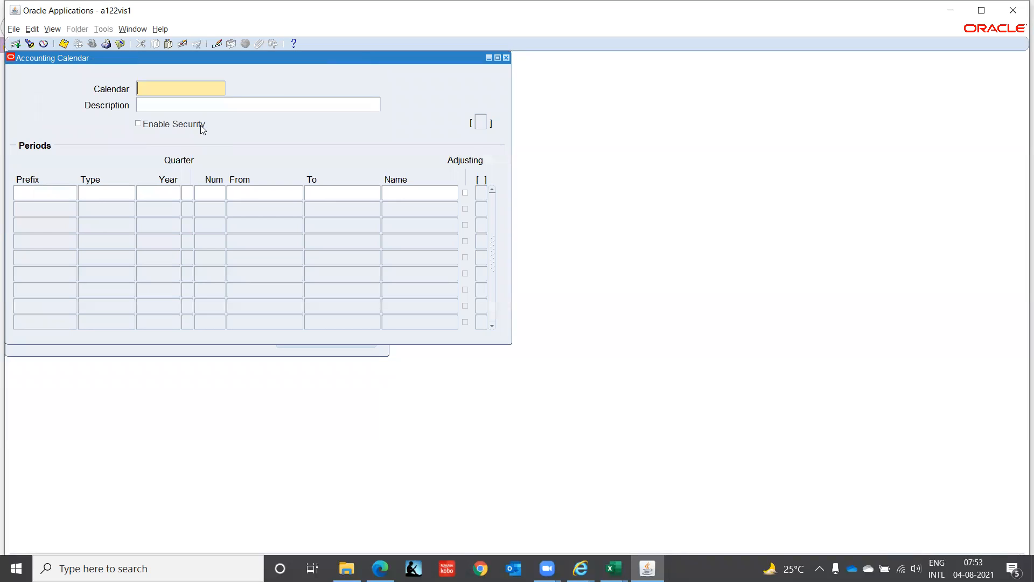
Step: Query the accounting calendars whose name matches IT% and check for further matching records
text(IT)
text(%)
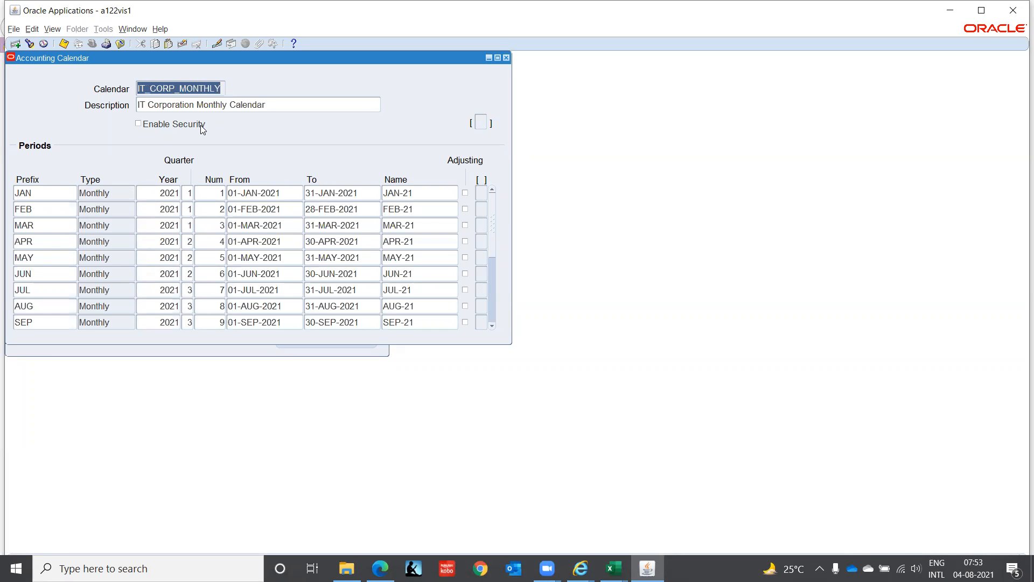
key(Down)
key(Up)
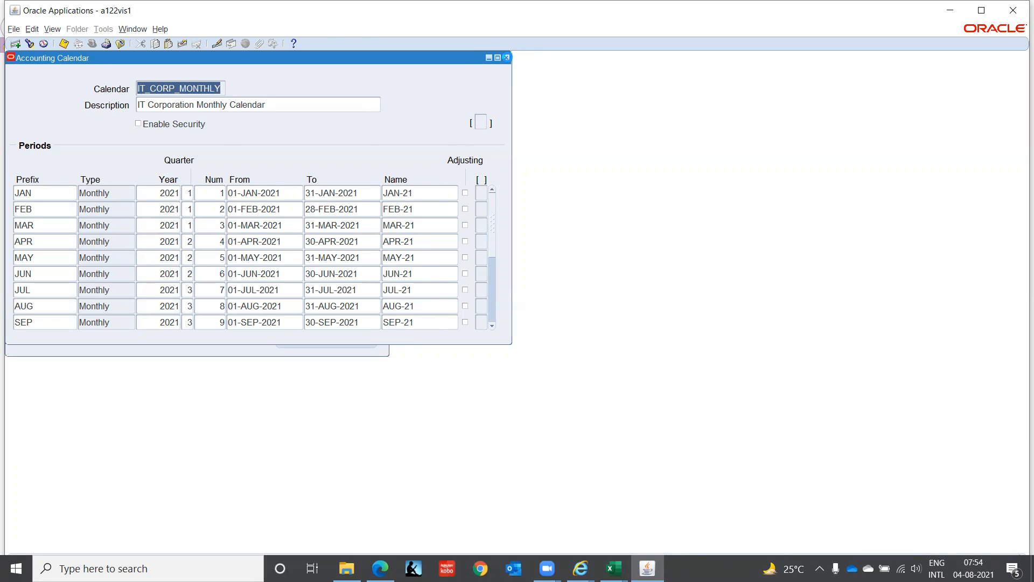
Step: Close the Accounting Calendar form, then open the asset Calendars form and query the calendar whose name starts with IT
click(506, 58)
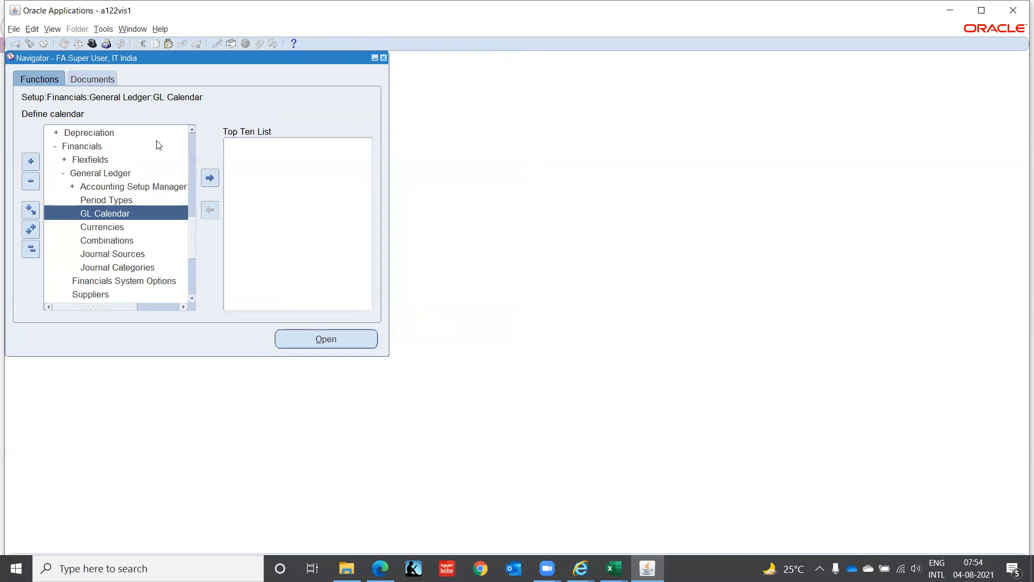
click(193, 129)
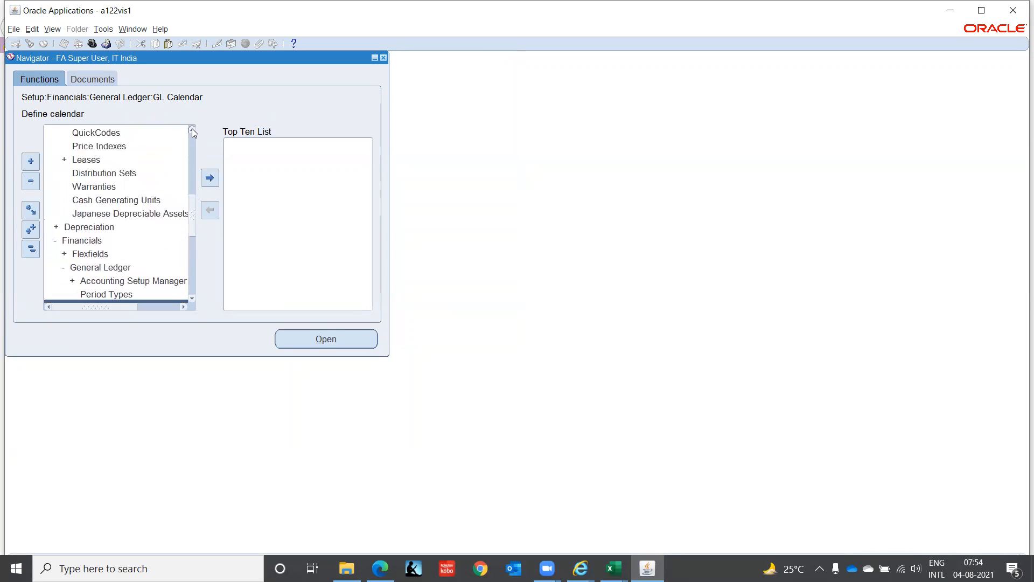
click(192, 129)
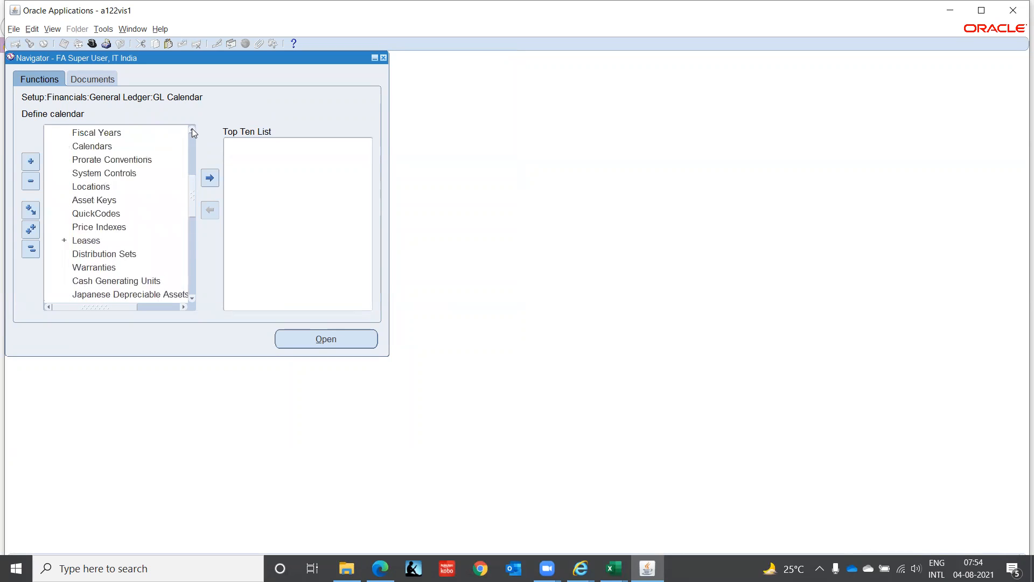
double_click(86, 147)
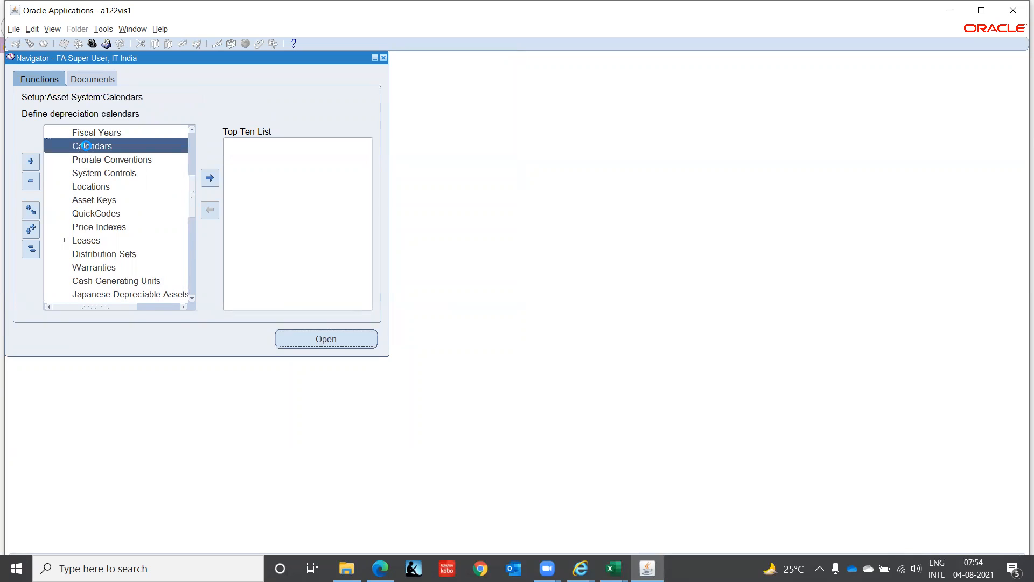
key(F11)
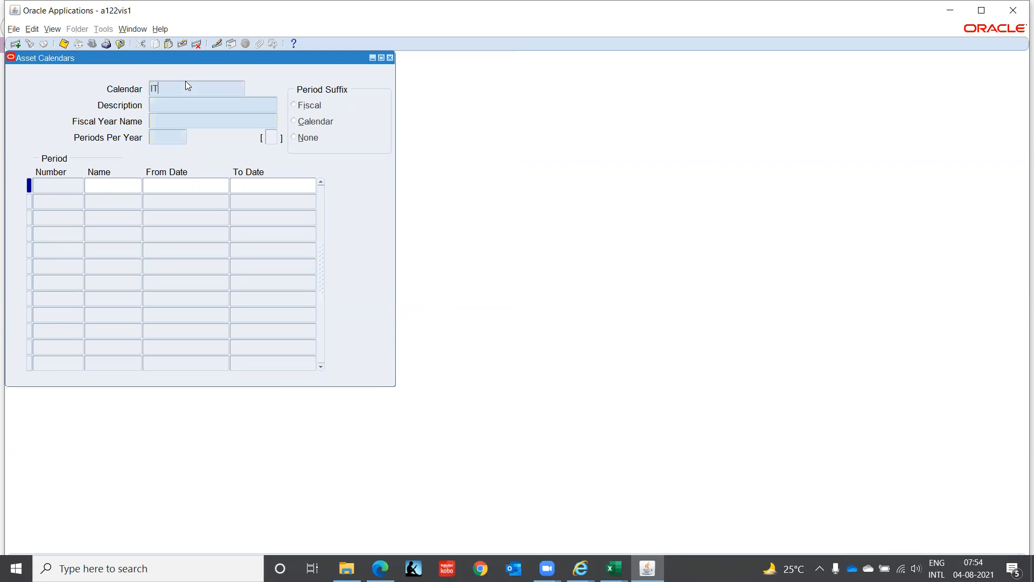
key(ctrl+F11)
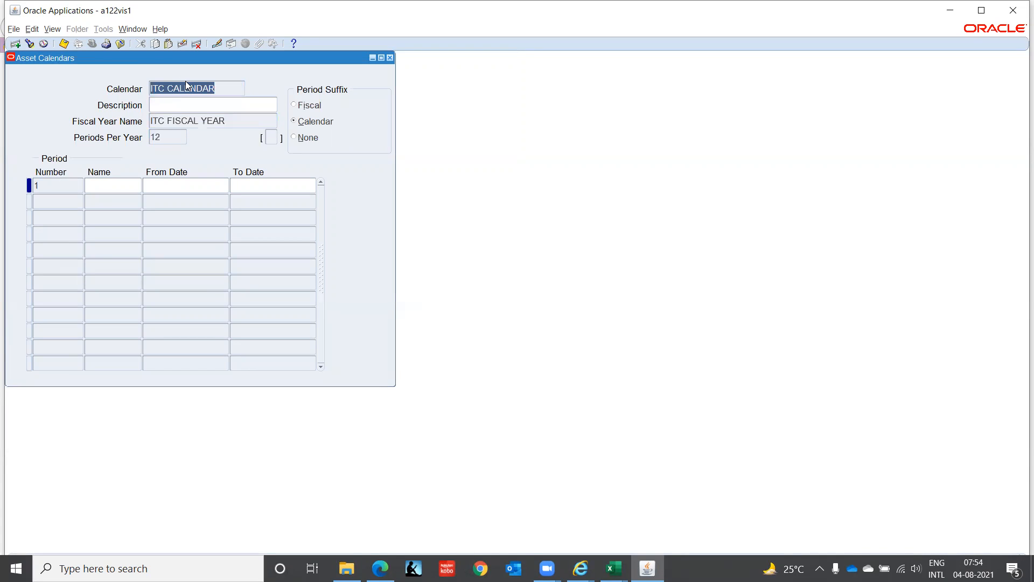
Step: Define period 1 of ITC CALENDAR as JAN-21, running from 01-JAN-2021 to 31-JAN-2021
click(111, 184)
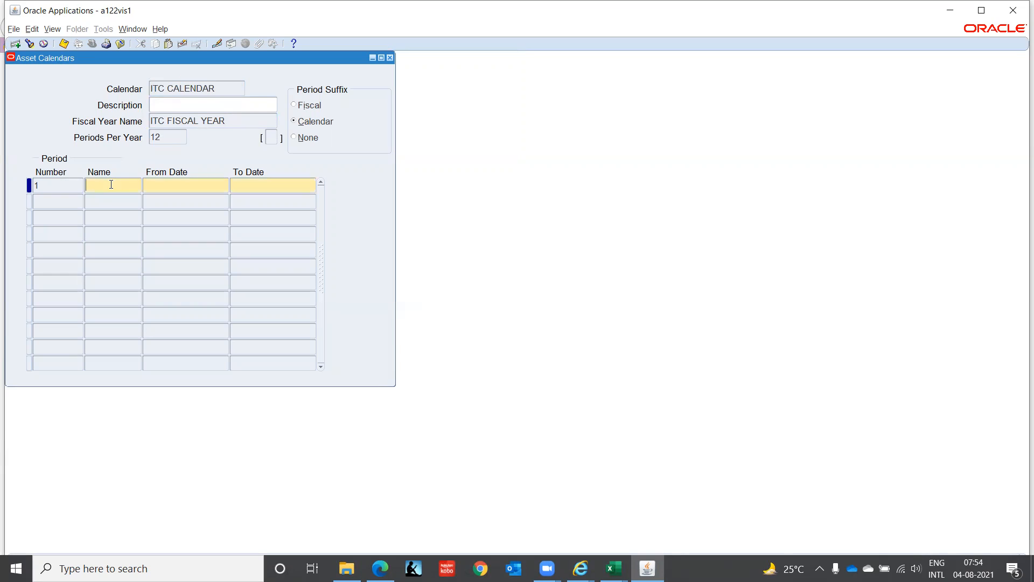
text(JAN)
text(-20)
key(BackSpace)
text(1)
key(Tab)
text(0)
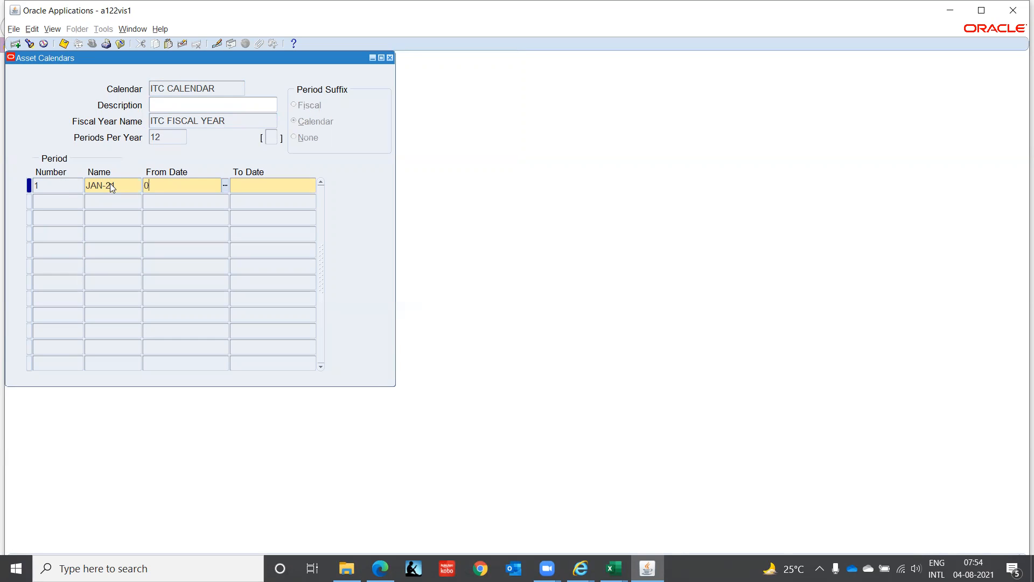
text(1-JAN-2021)
key(Tab)
text(310)
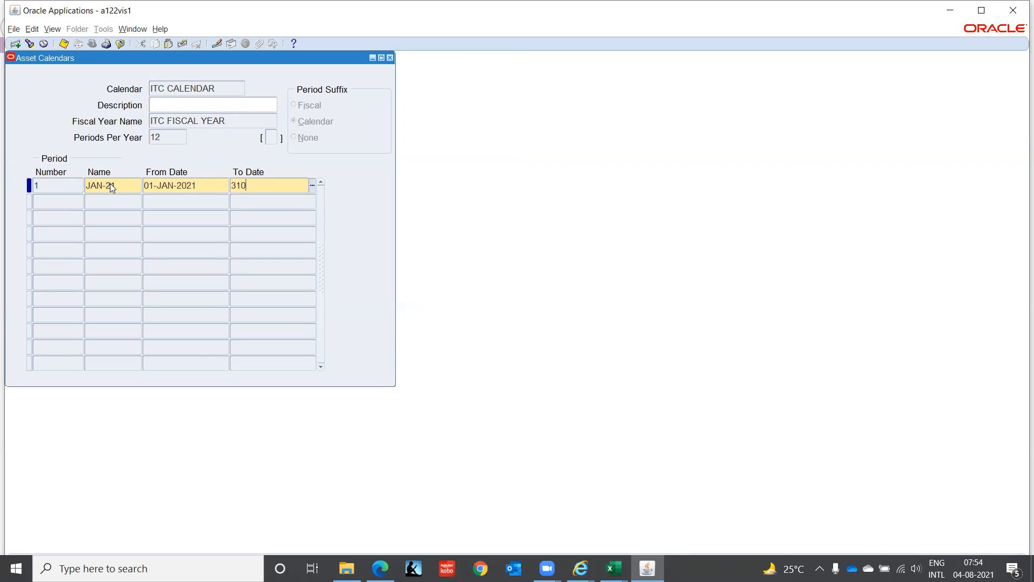
key(BackSpace)
text(JAN-)
text(2021)
key(Tab)
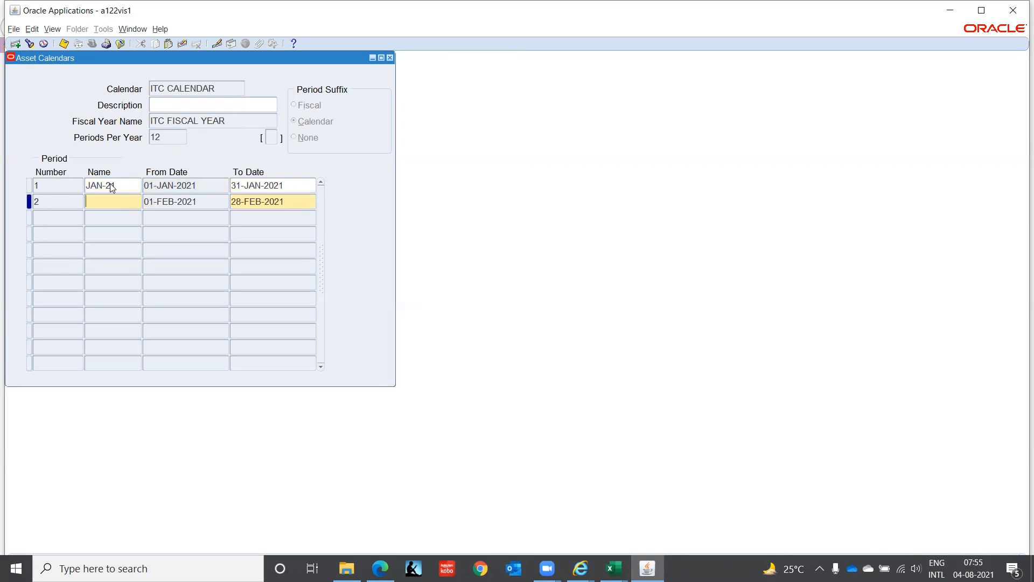
Step: Name periods 2 and 3 of 2021 FEB-21 and MAR-21, accepting their default dates
text(FEB-21)
key(Tab)
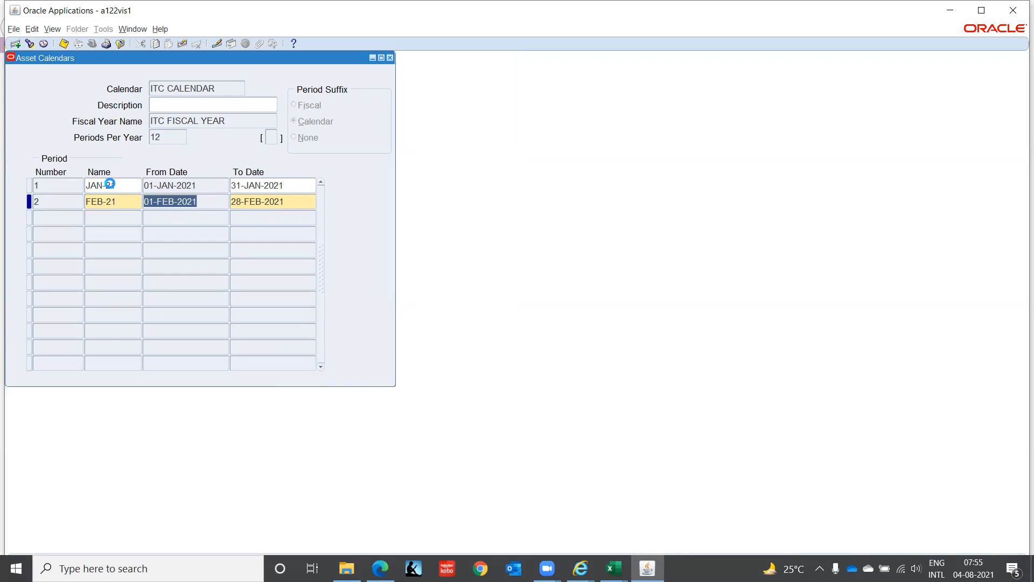
key(Tab)
key(Tab)
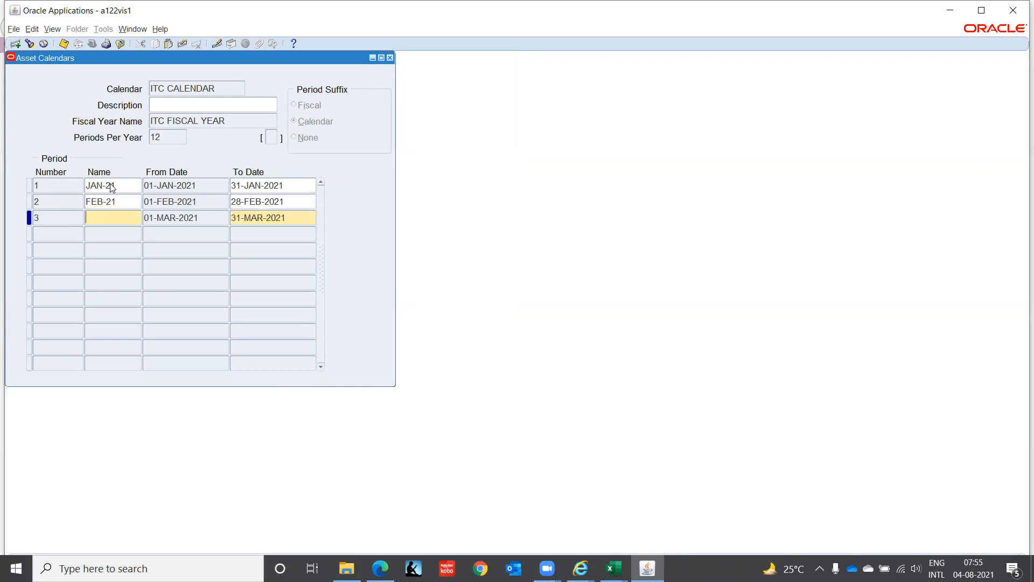
text(MAR-21)
key(Tab)
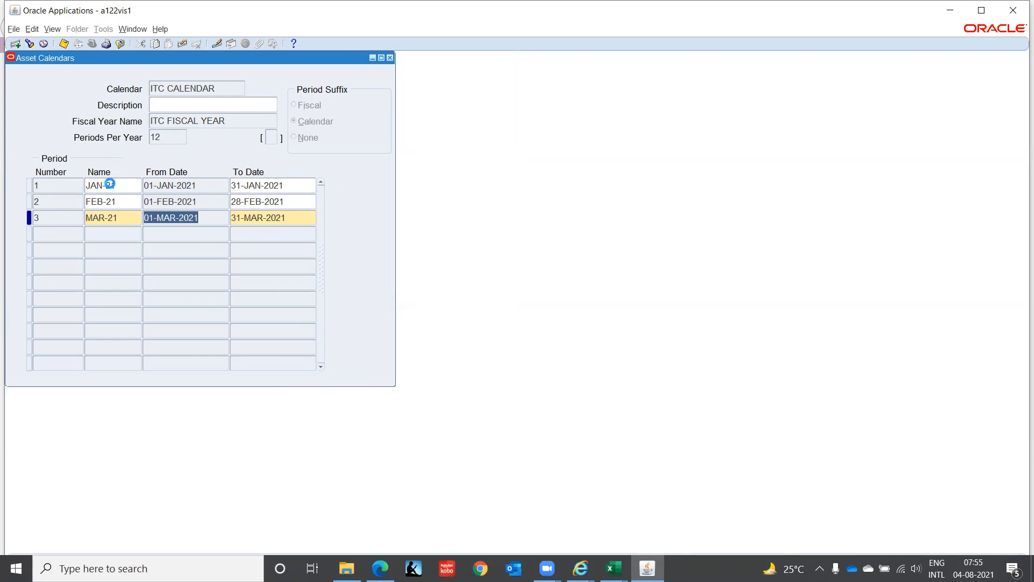
key(Tab)
key(Tab)
Step: Name periods 4 to 6 of 2021 APR-21, MAY-21 and JUN-21, accepting their default dates
text(APR)
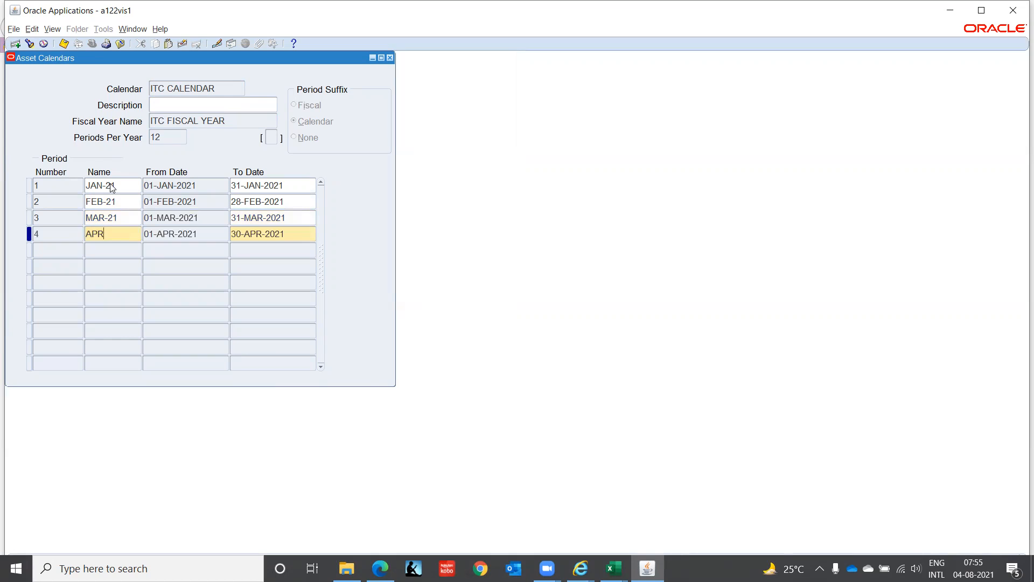
text(-21)
key(Tab)
key(Tab)
text(MAY-21)
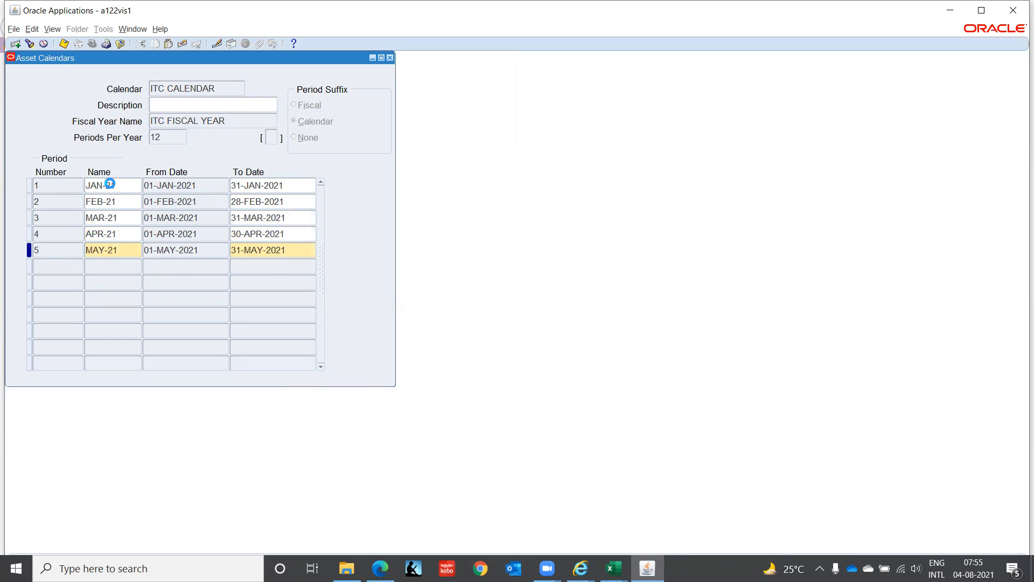
key(Tab)
key(Tab)
text(JUN-21)
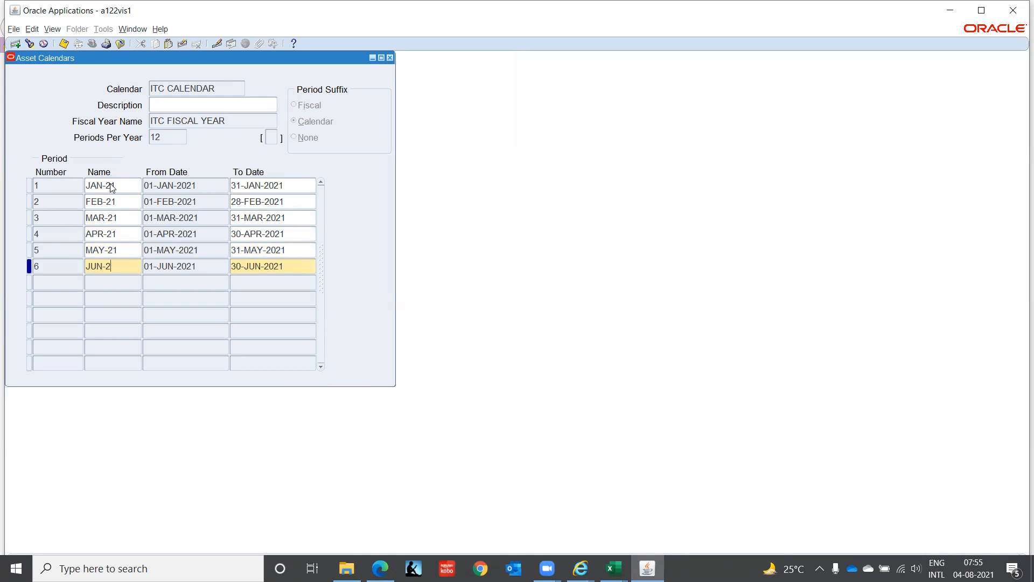
key(Tab)
key(Tab)
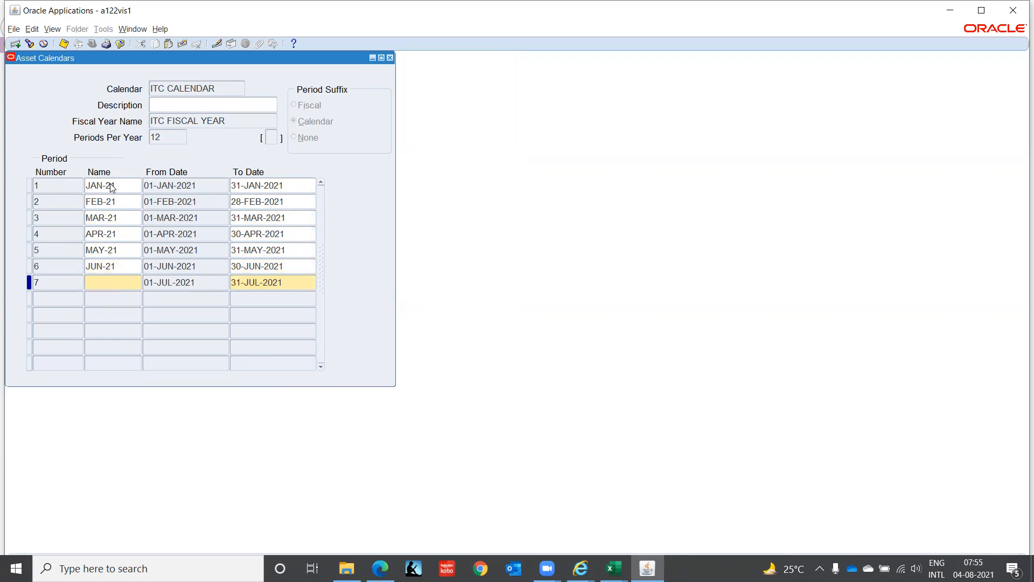
Step: Name periods 7 to 9 of 2021 JUL-21, AUG-21 and SEP-21, accepting their default dates
text(JUL-21)
key(Tab)
key(Tab)
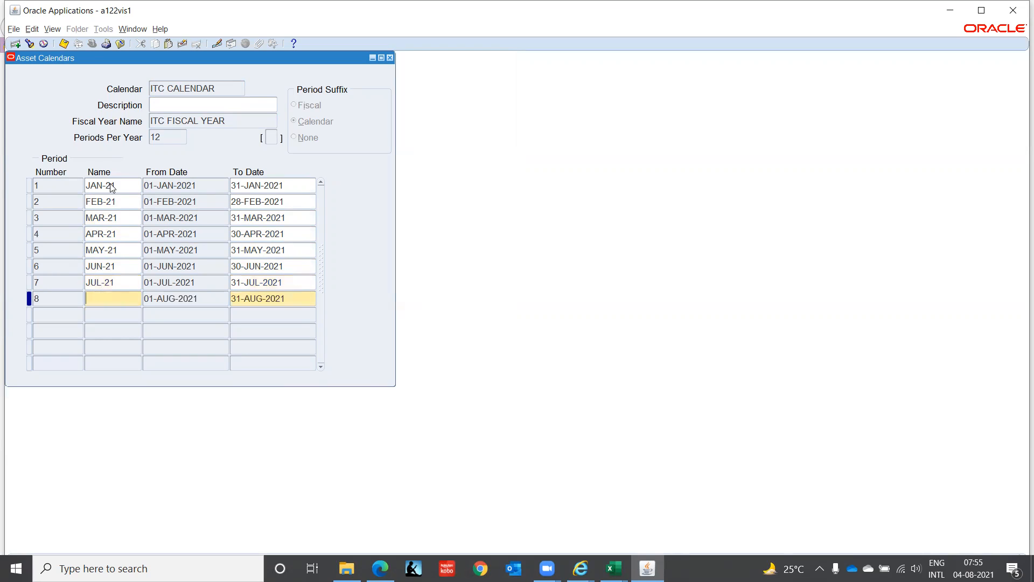
text(AUG-21)
key(Tab)
key(Tab)
text(SEP-21)
key(Tab)
key(Tab)
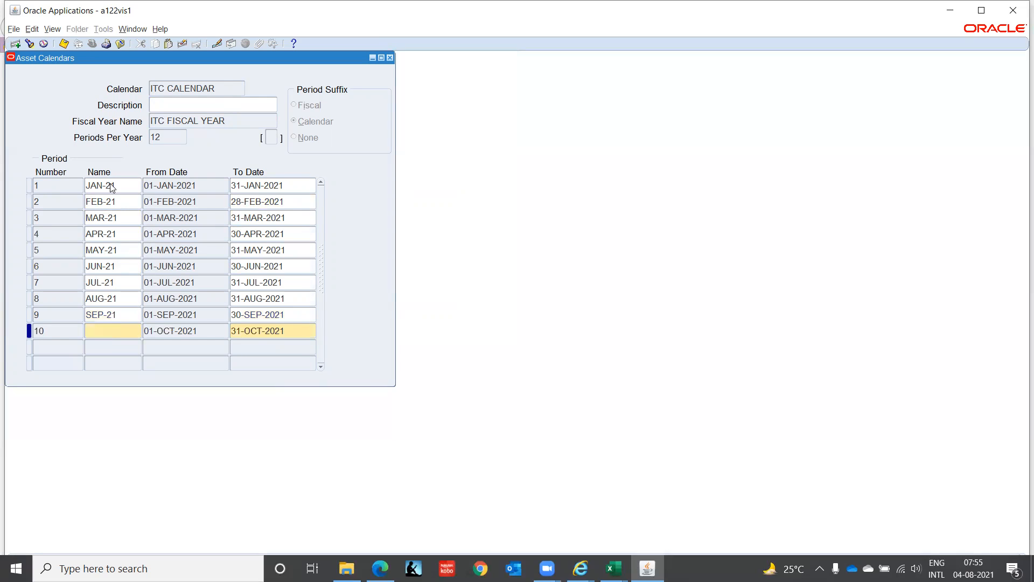
Step: Name periods 10 to 12 of 2021 OCT-21, NOV-21 and DEC-21, accepting their default dates
text(OCT-21)
key(Tab)
key(Tab)
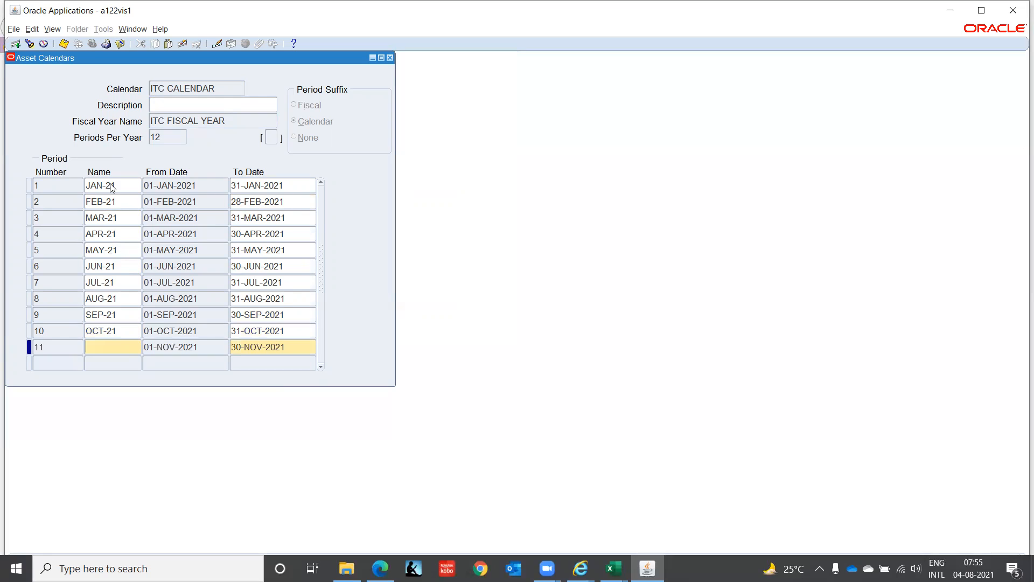
text(NOV-21)
key(Tab)
key(Tab)
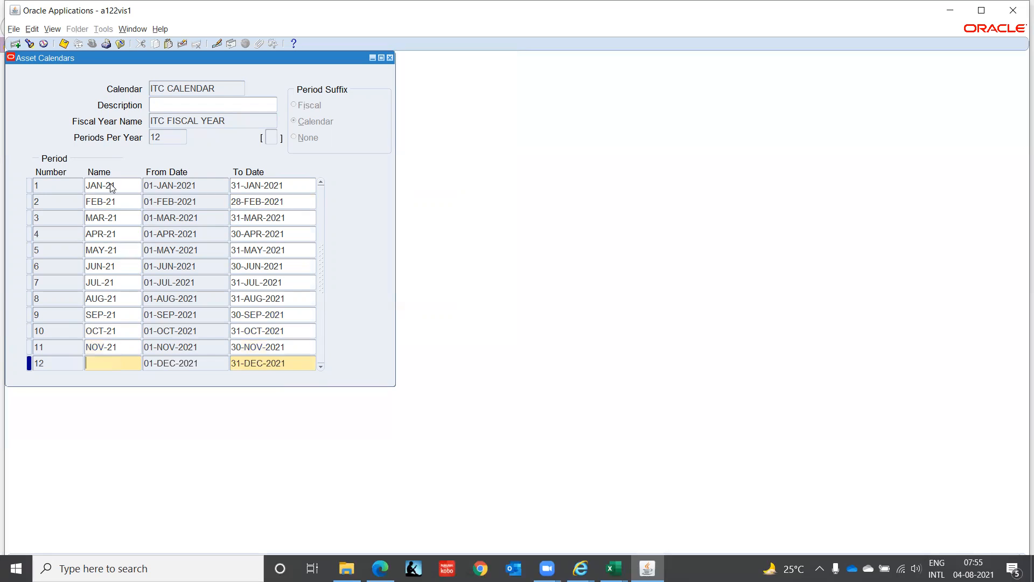
text(DEC-21)
key(Tab)
key(Tab)
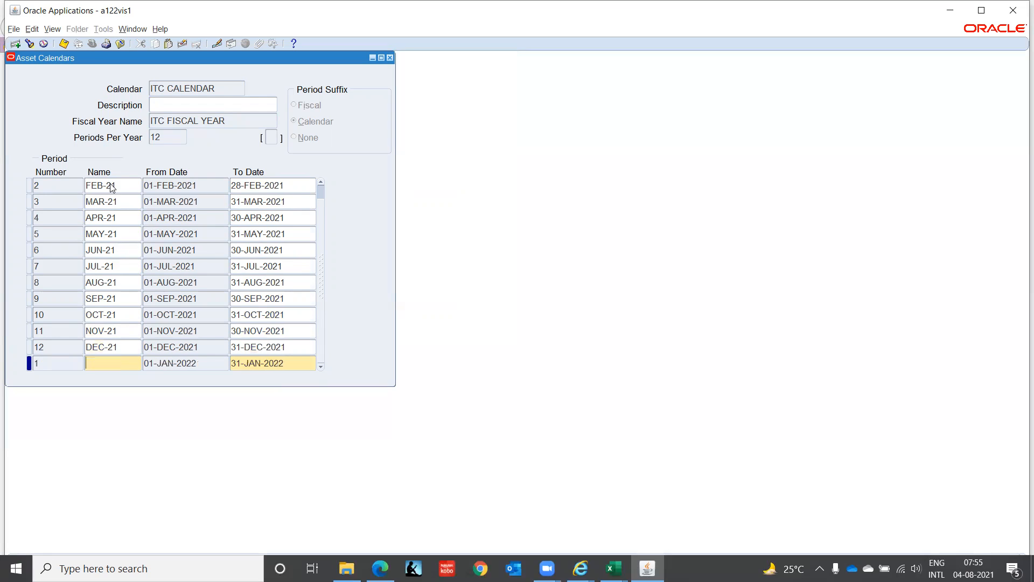
Step: Name the first period of 2022 JAN-22 in ITC CALENDAR, accepting its default dates
text(JNA-22)
key(BackSpace)
key(BackSpace)
key(BackSpace)
key(BackSpace)
key(BackSpace)
text(AN-22)
key(Down)
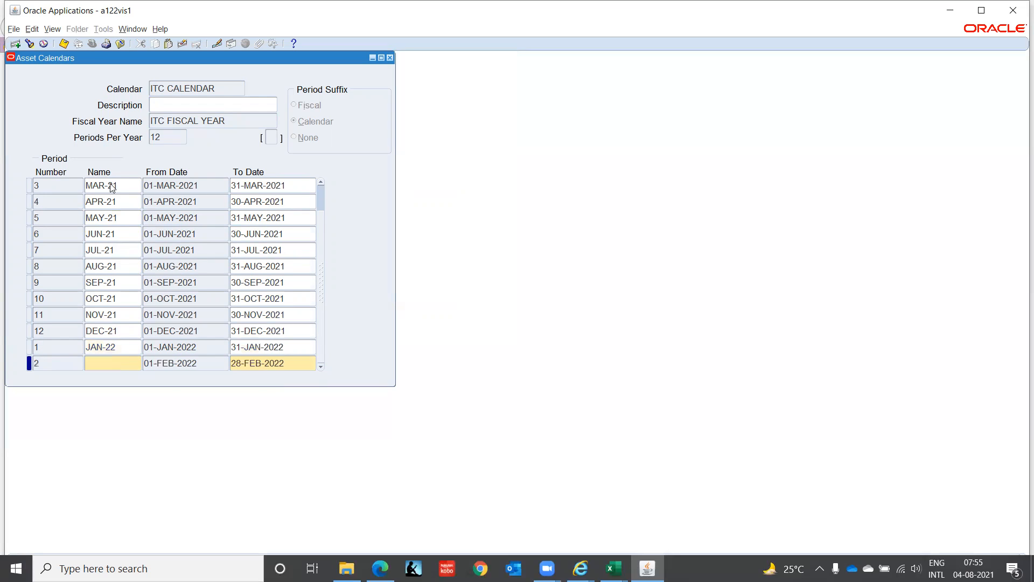
Step: Name periods 2 and 3 of 2022 FEB-22 and MAR-22, correcting any misspelled period name
text(FRB-22)
key(Down)
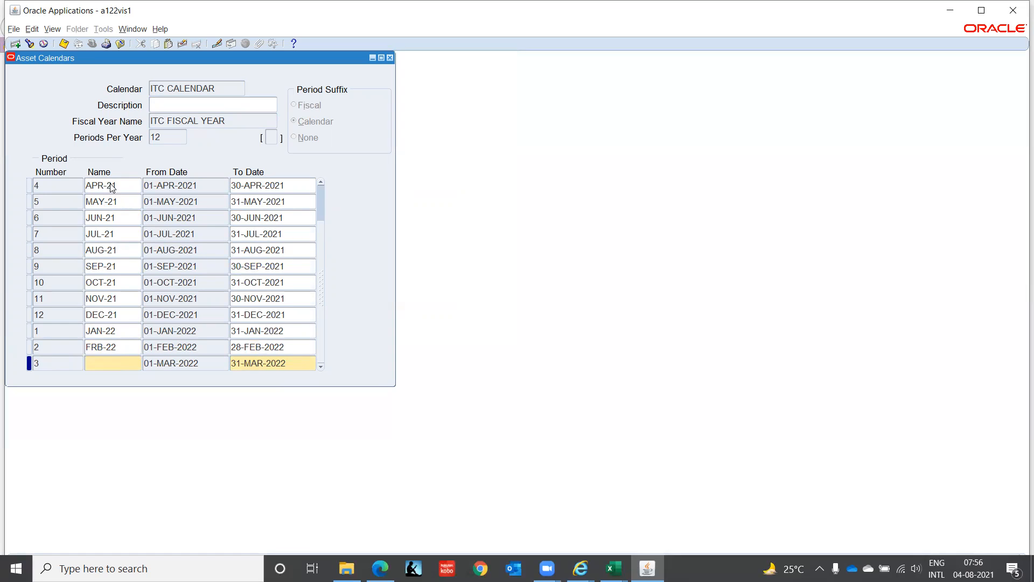
text(MAR-22)
key(Up)
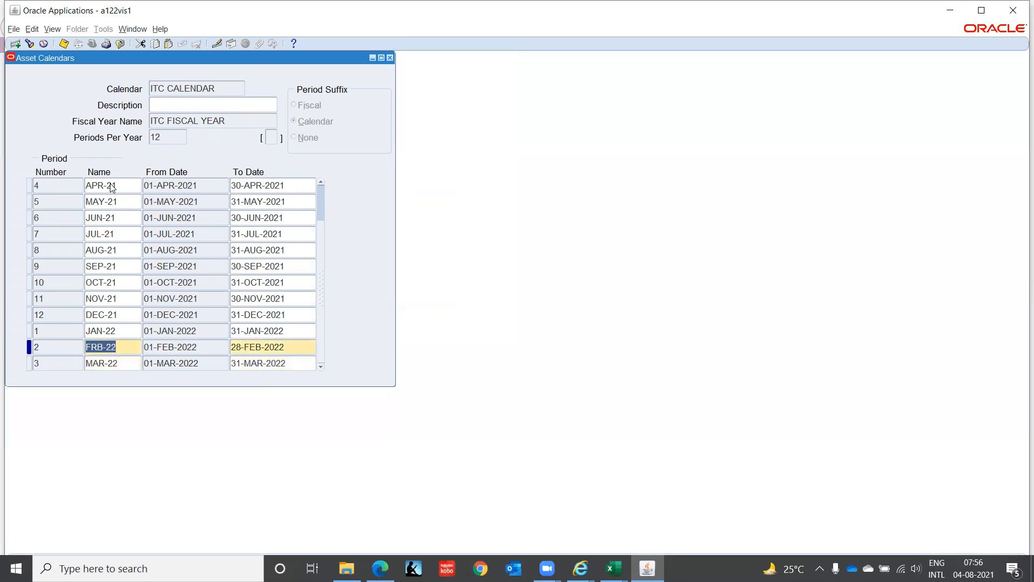
key(Left)
key(BackSpace)
text(e)
key(BackSpace)
text(E)
key(Down)
key(Down)
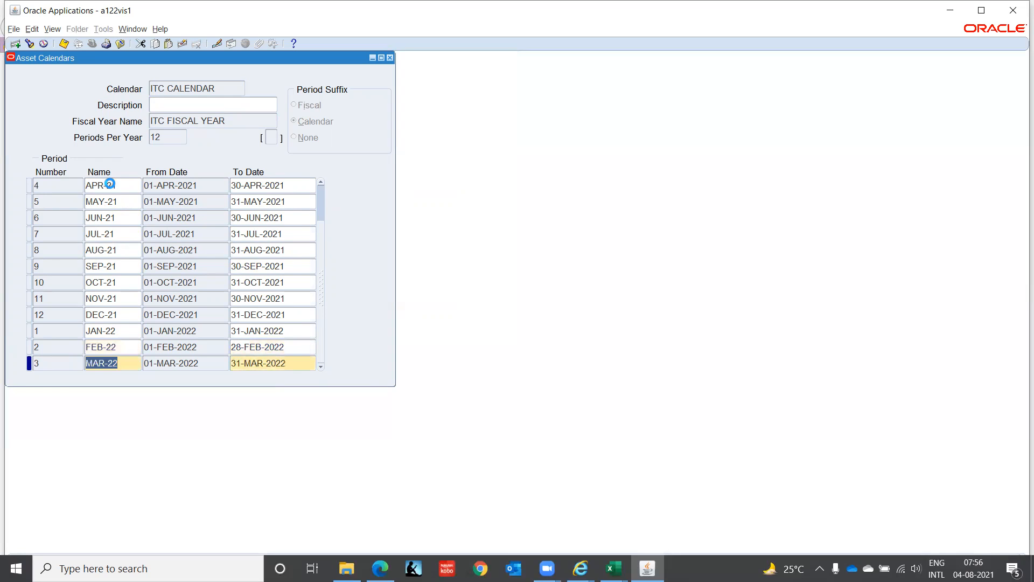
Step: Name periods 4 to 6 of 2022 APR-22, MAY-22 and JUN-22, accepting their default dates
text(APR-22)
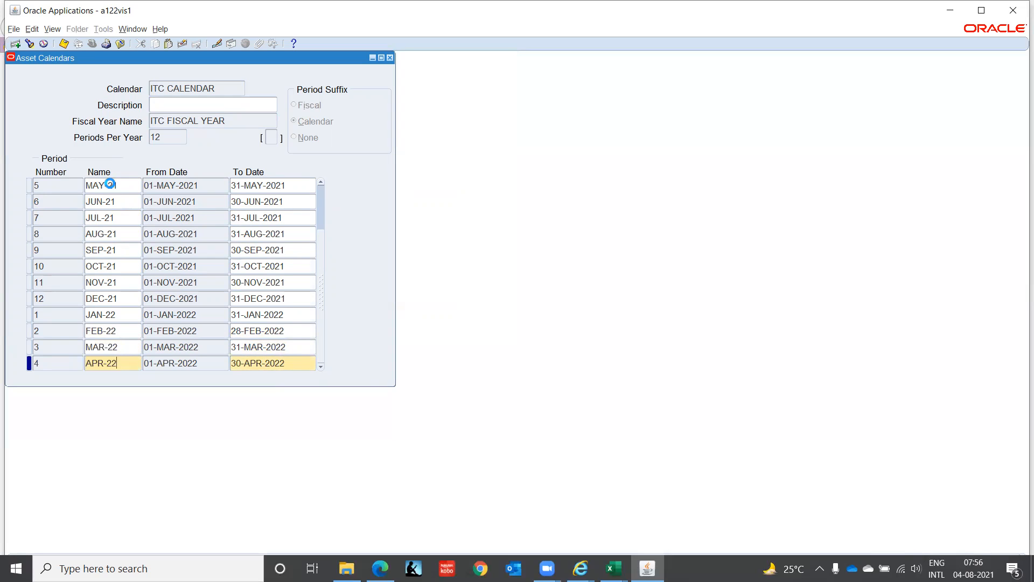
key(Down)
text(MAY-22)
key(Down)
text(JUN-22)
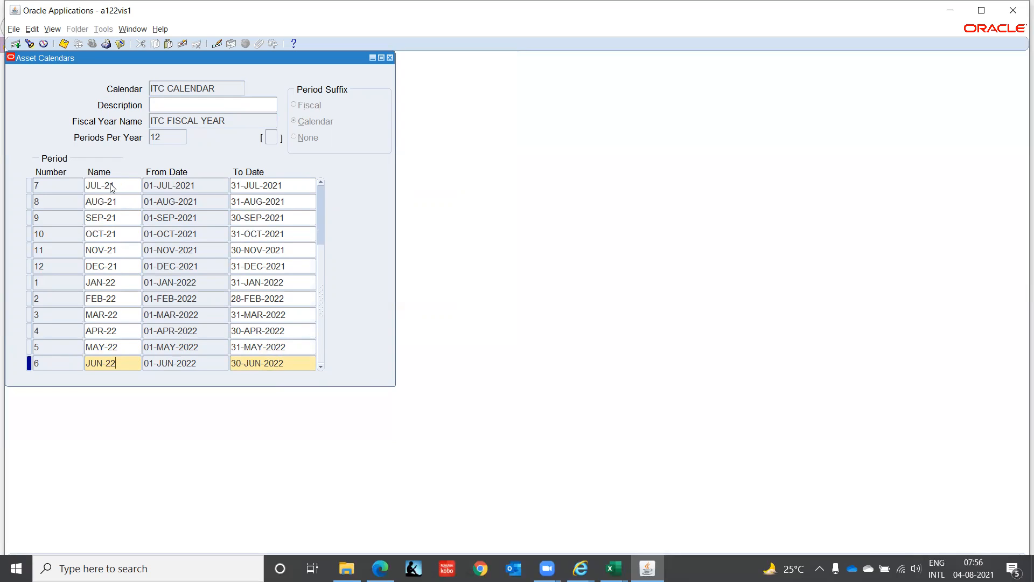
Step: Name periods 7 to 9 of 2022 JUL-22, AUG-22 and SEP-22, accepting their default dates
key(Down)
text(JUL-22)
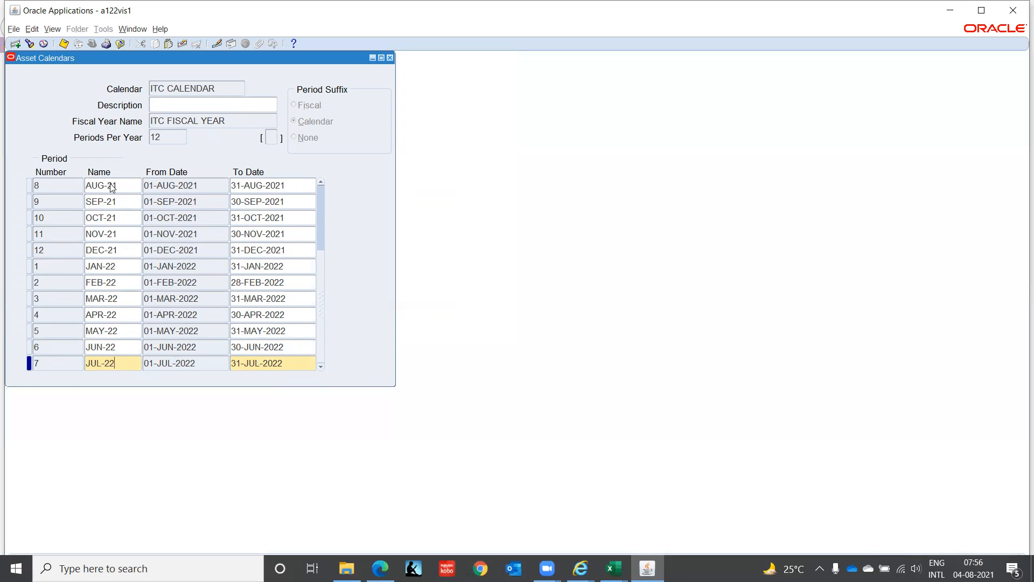
key(Down)
text(AUG-22)
key(Down)
text(SEP-22)
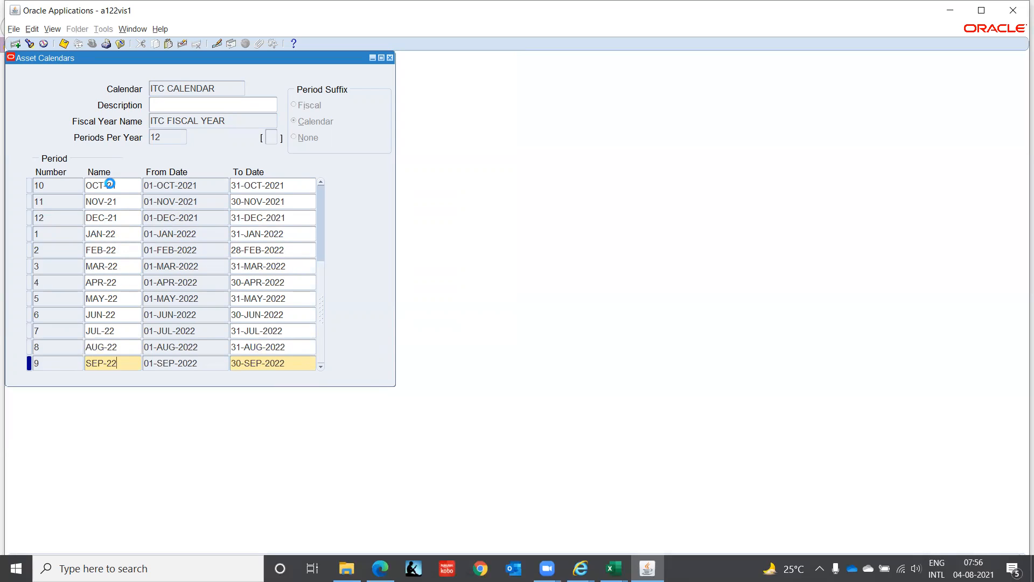
Step: Name periods 10 to 12 of 2022 OCT-22, NOV-22 and DEC-22, accepting their default dates
key(Down)
text(OCT-22)
key(Down)
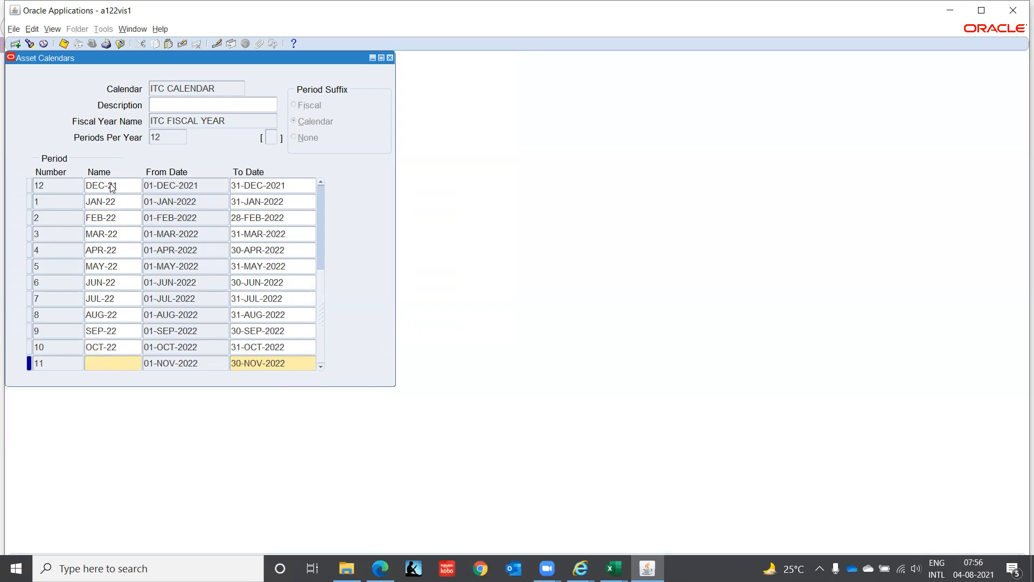
text(NOV-22)
key(Down)
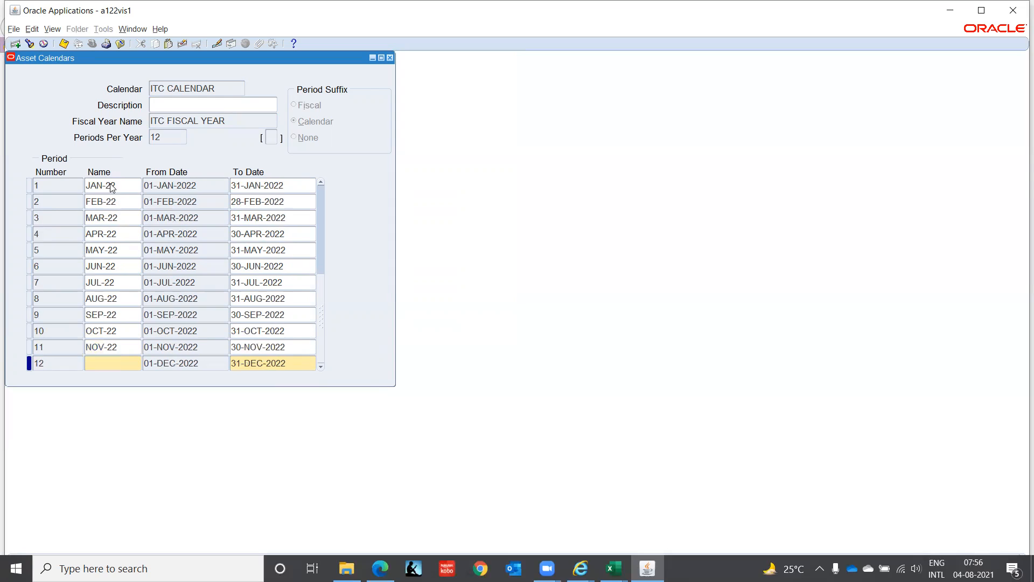
text(DEC-22)
Step: Save the periods of ITC CALENDAR and close the Asset Calendars form after reviewing them
key(ctrl+s)
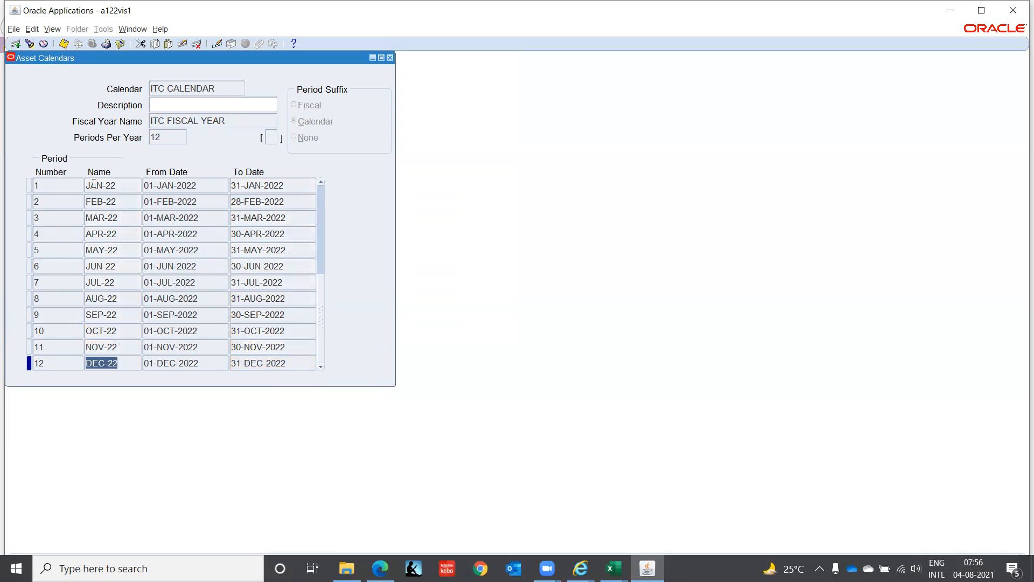
click(321, 299)
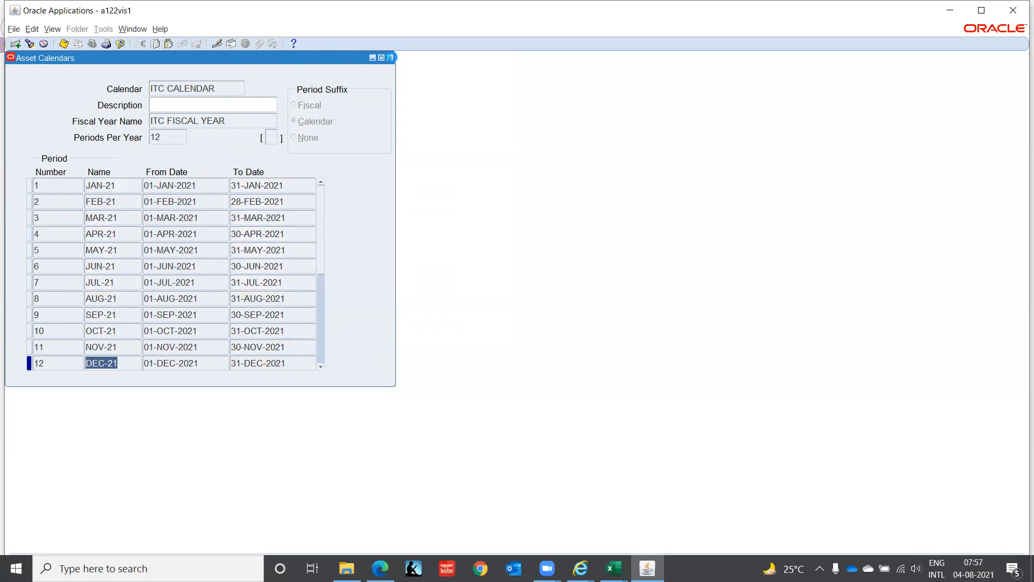
click(391, 57)
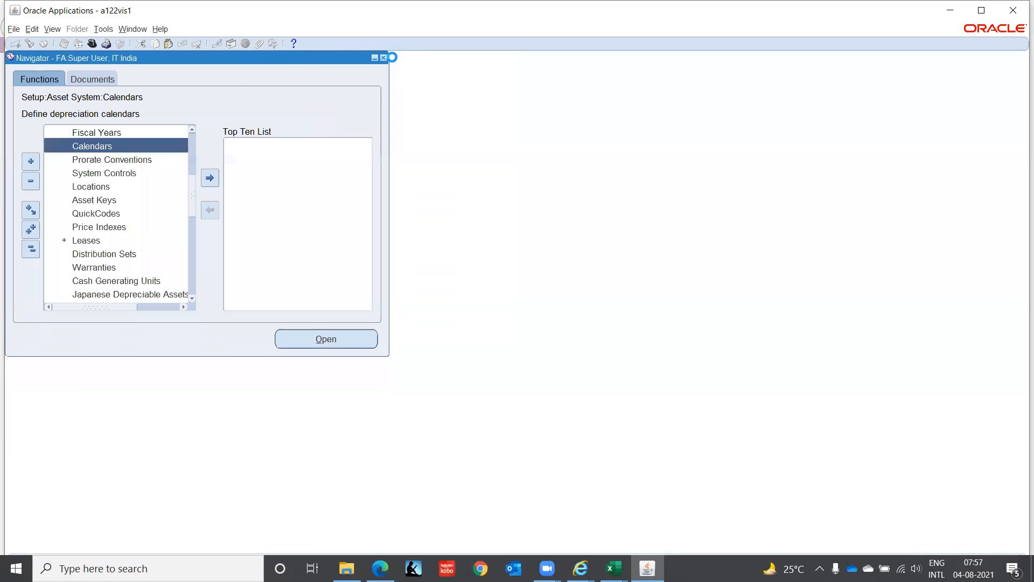
Step: Open the Prorate Conventions form and browse the existing conventions, examining how their period dates and prorate dates are set
click(93, 159)
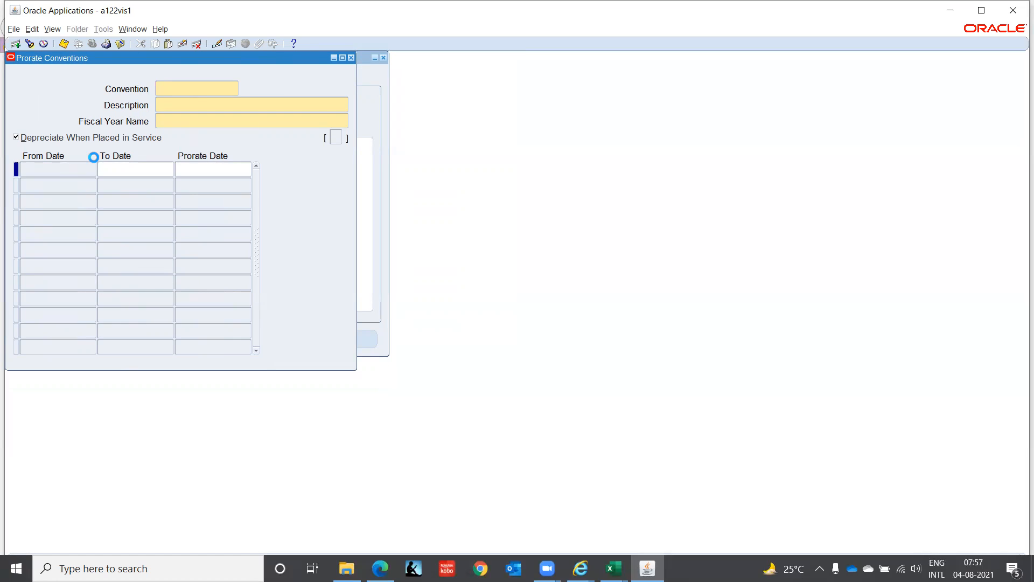
key(Down)
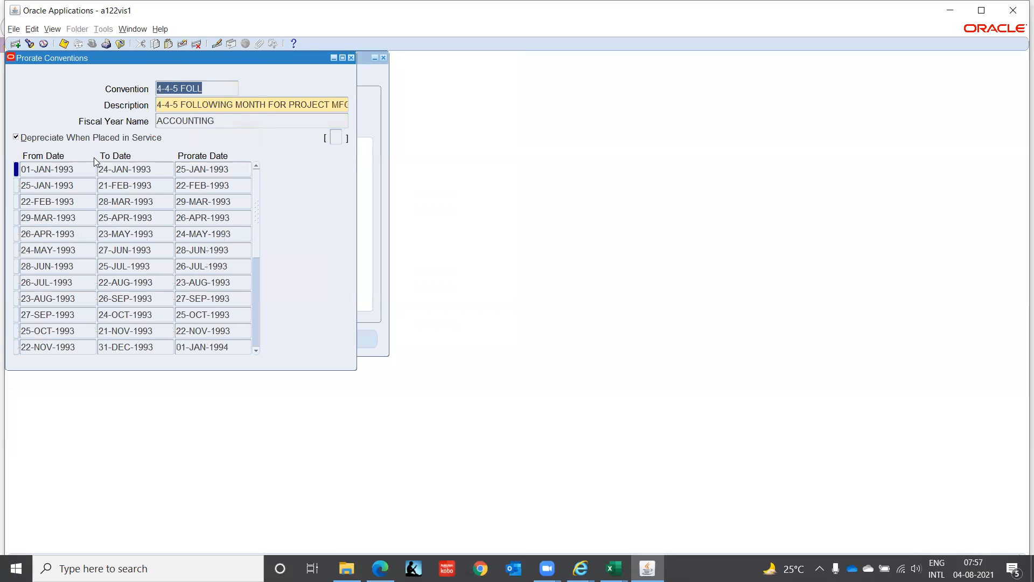
key(Down)
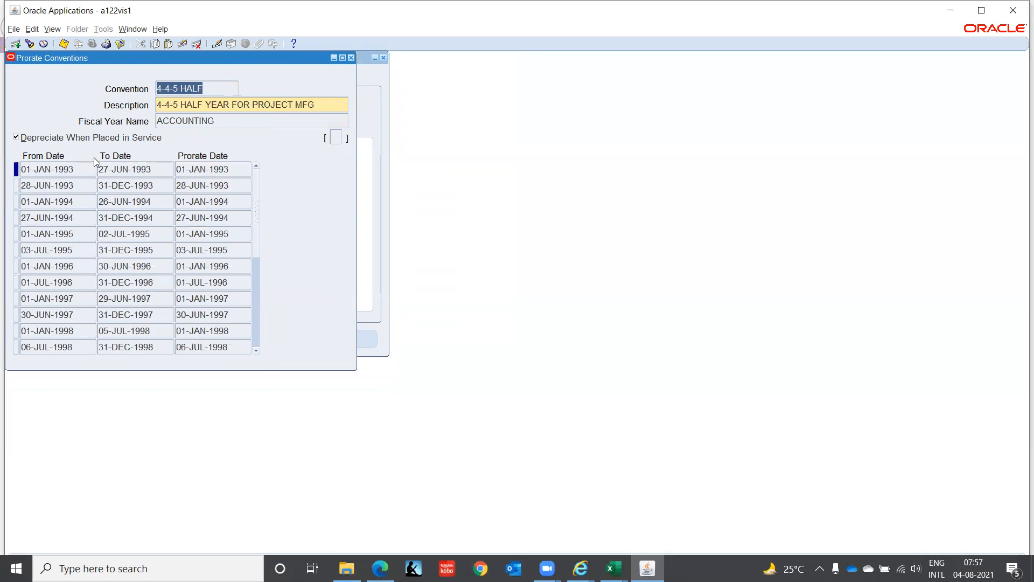
key(Down)
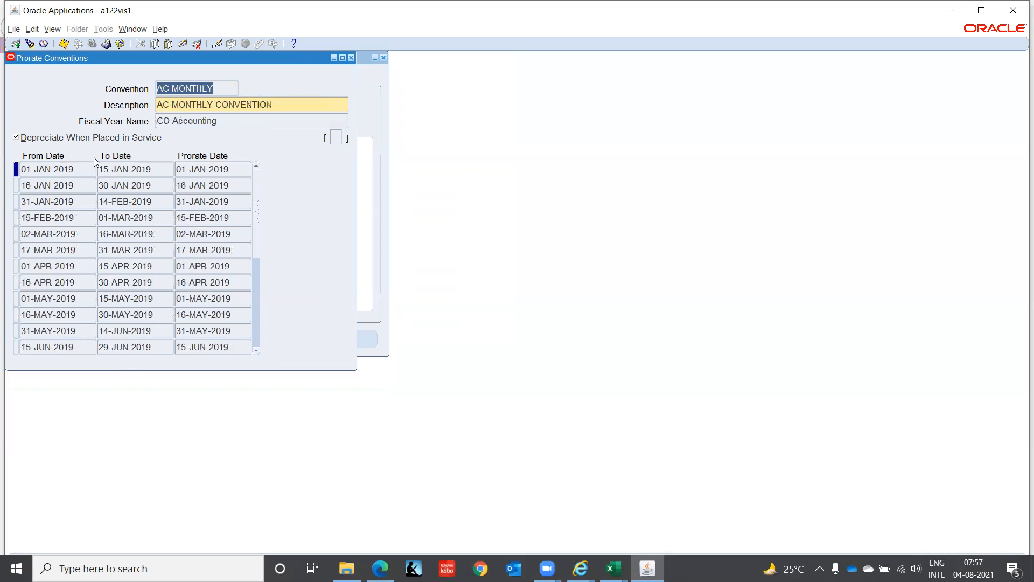
key(Down)
key(Down)
key(Down)
key(Down)
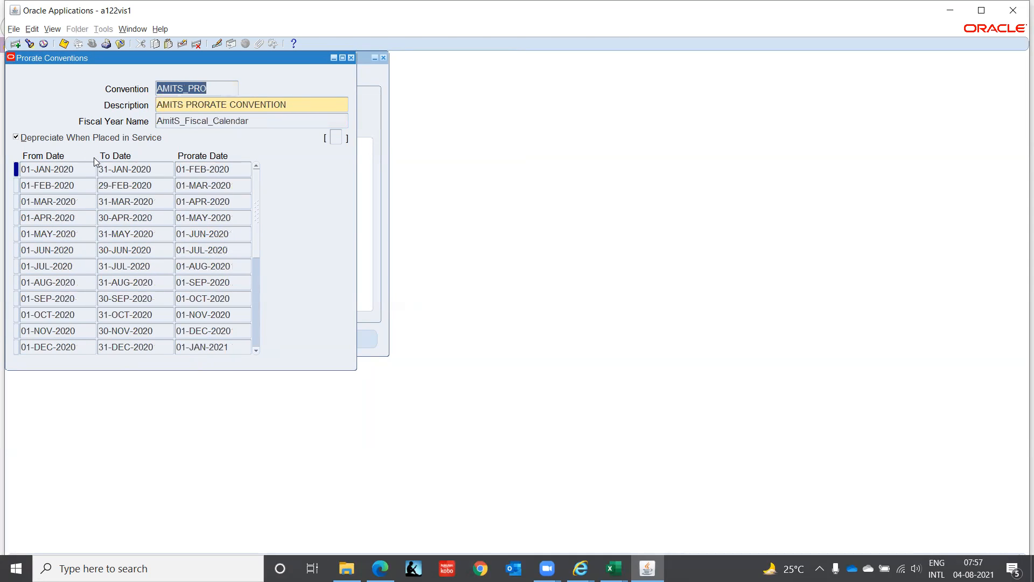
key(Down)
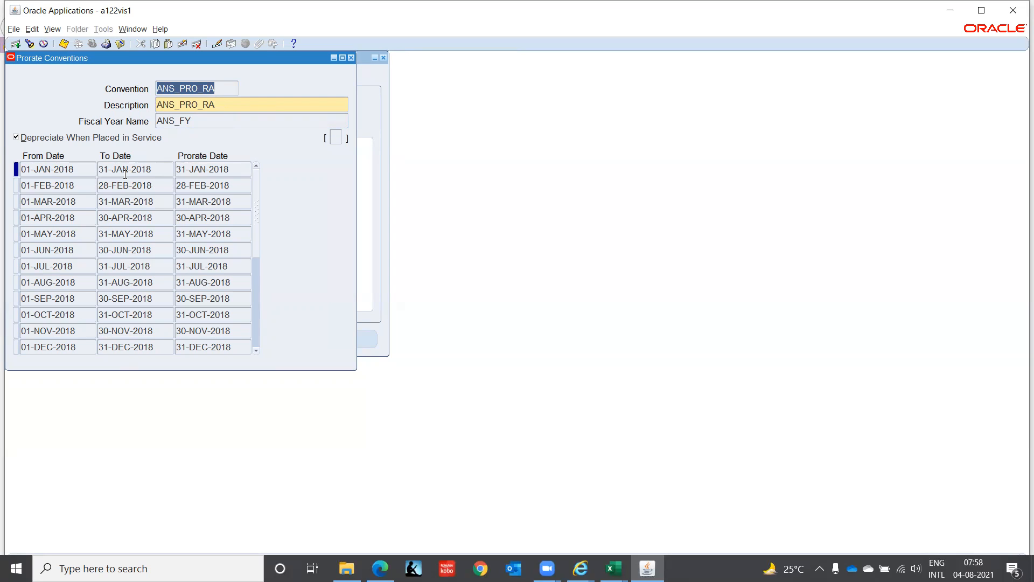
key(Down)
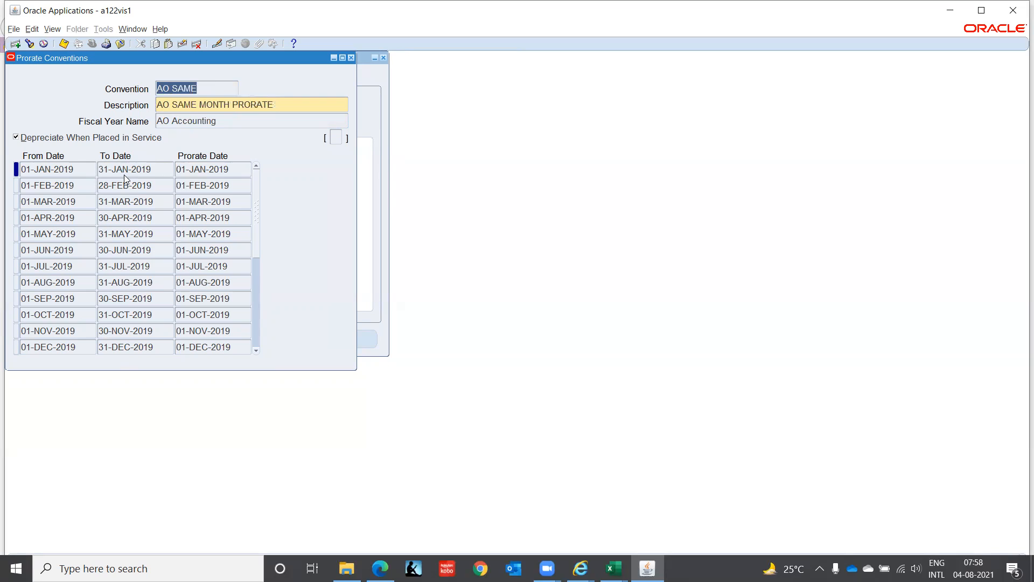
key(Down)
key(Down)
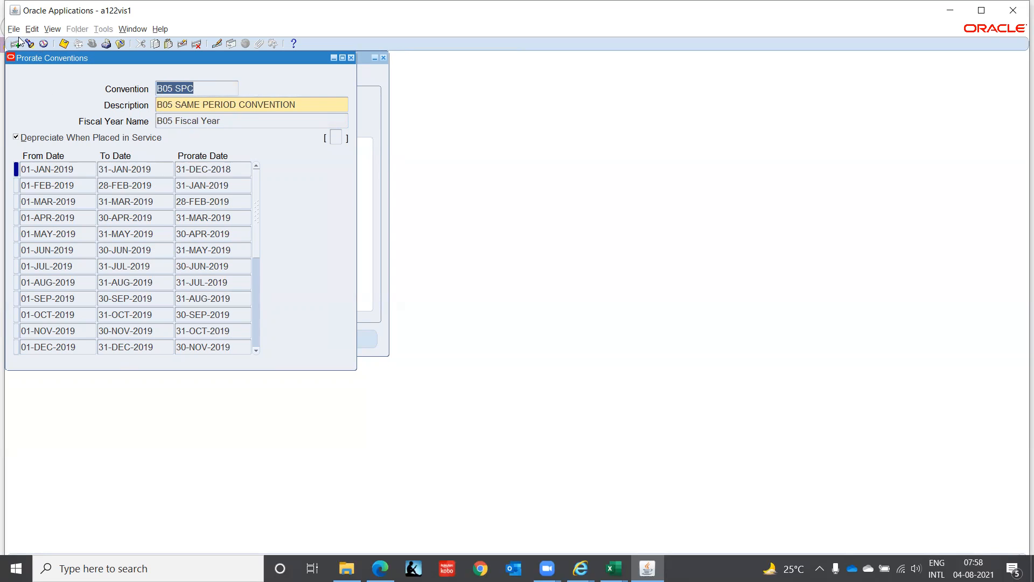
Step: Start a new prorate convention record and name the convention ITC PROCON
click(15, 44)
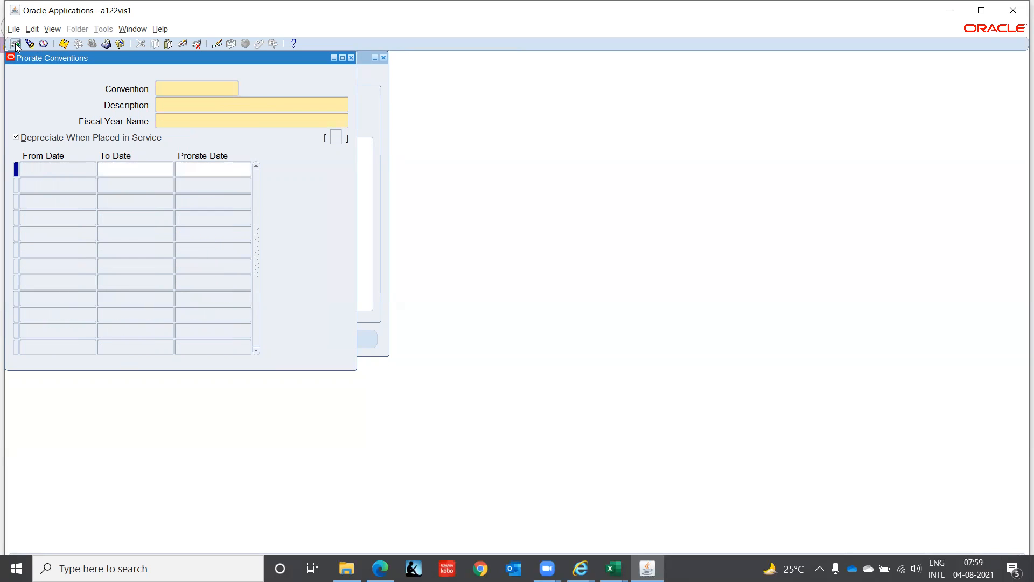
text(ITC PROCON)
key(Tab)
Step: Describe the convention as ITC PRORATE CONVENTION and assign it the fiscal year ITC FISCAL YEAR
text(ITC PRORA)
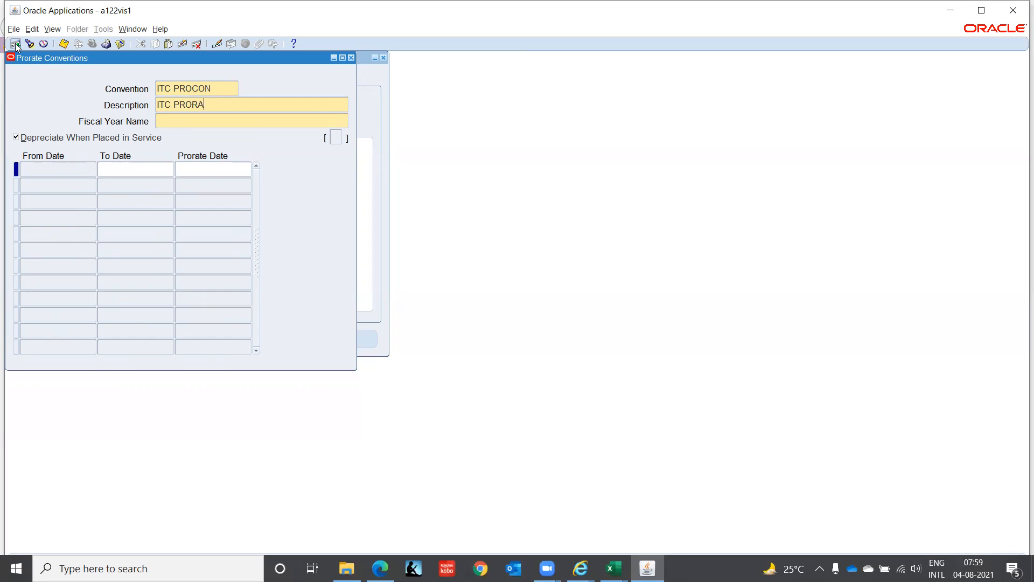
text(TE CONVEN)
text(TI)
key(BackSpace)
text(ION)
key(Tab)
text(ITC)
key(Tab)
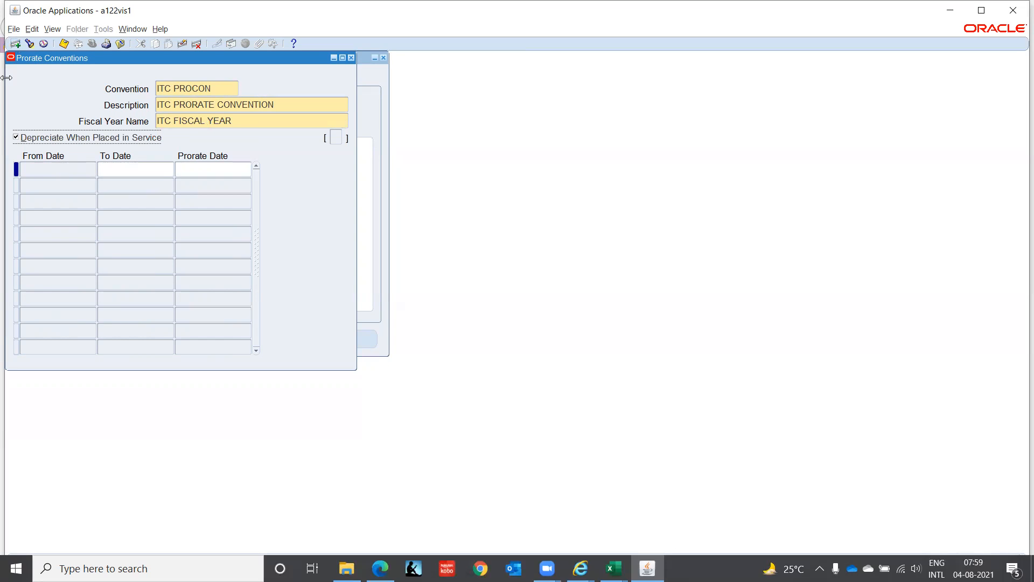
Step: Set the first period's To Date to 31-JAN-2015 and its Prorate Date to 15-JAN-2015
click(121, 172)
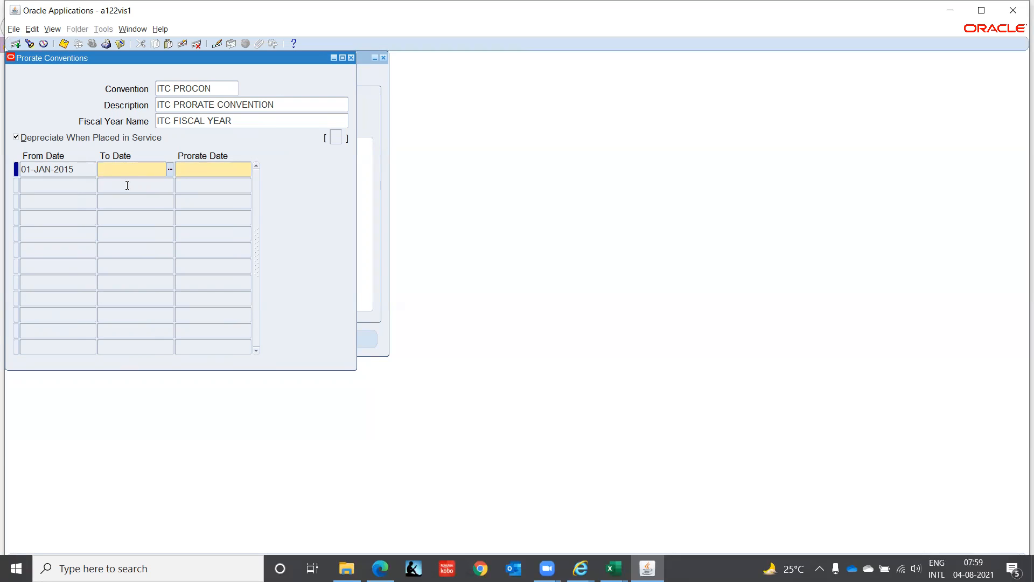
text(31JAN2015)
key(Tab)
text(15JAN2015)
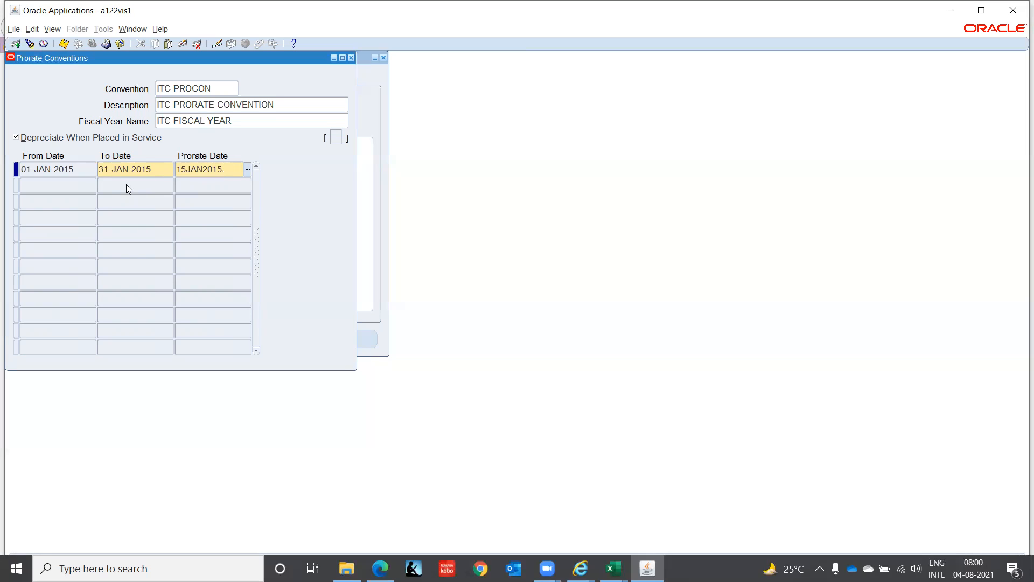
Step: Add the monthly rows from February 2015 through February 2024, accepting the default To Dates and mid-month prorate dates
click(126, 184)
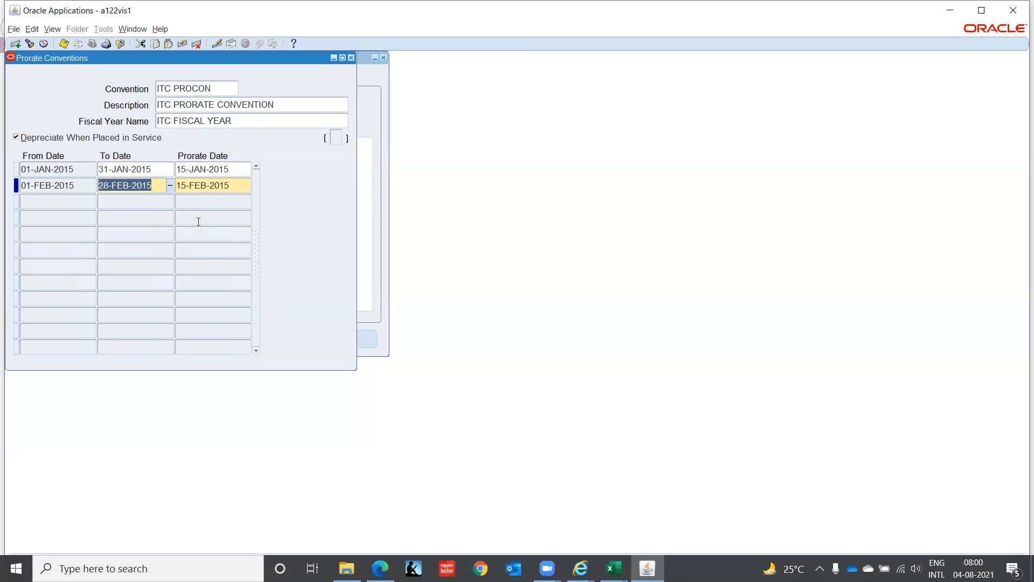
key(Down)
key(Down)
key(Down)
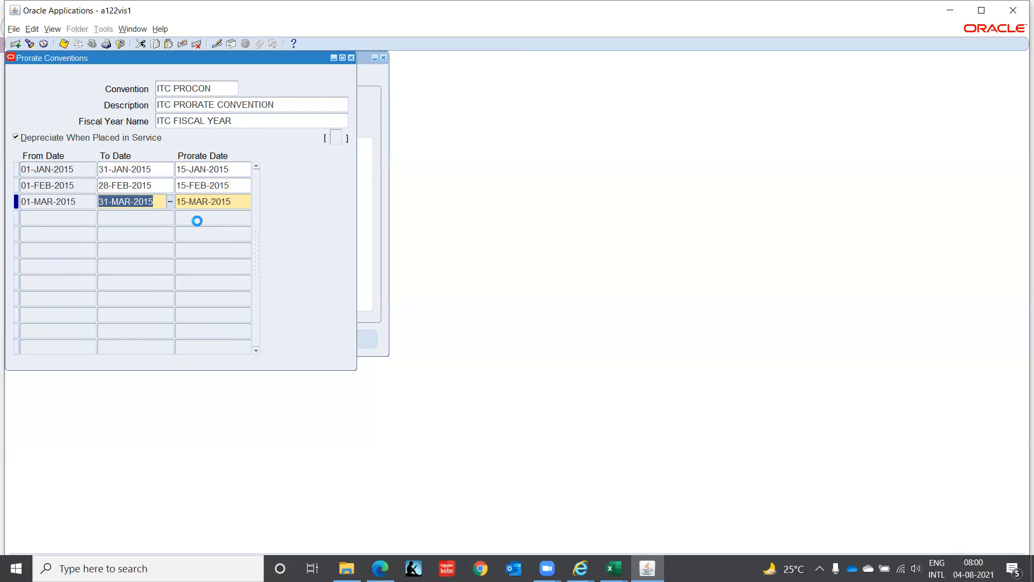
key(Down)
key(Down)
key(Down)
key(Down)
key(Down)
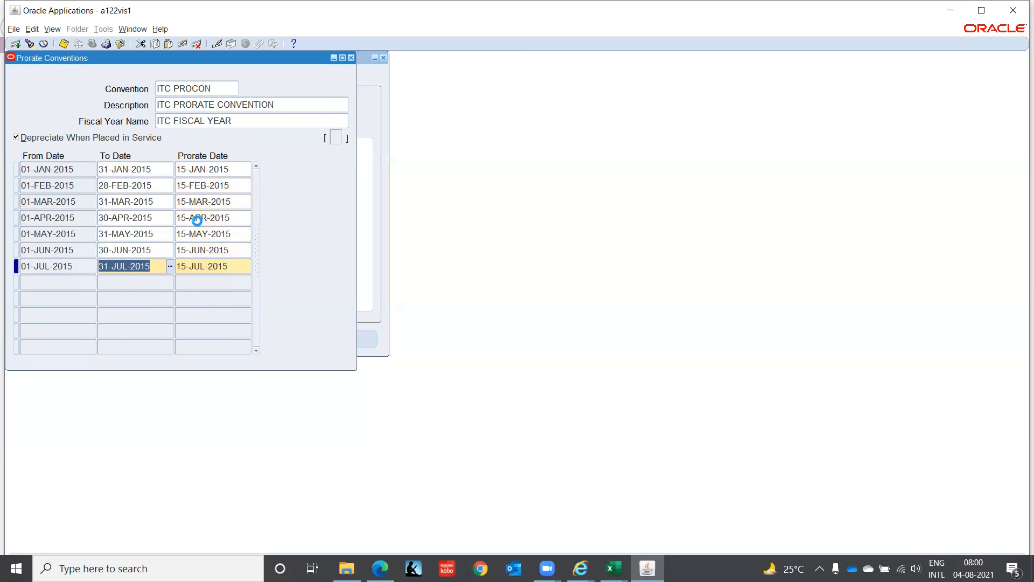
key(Down)
key(Down)
key(Down)
key(Down)
key(Down)
key(Down)
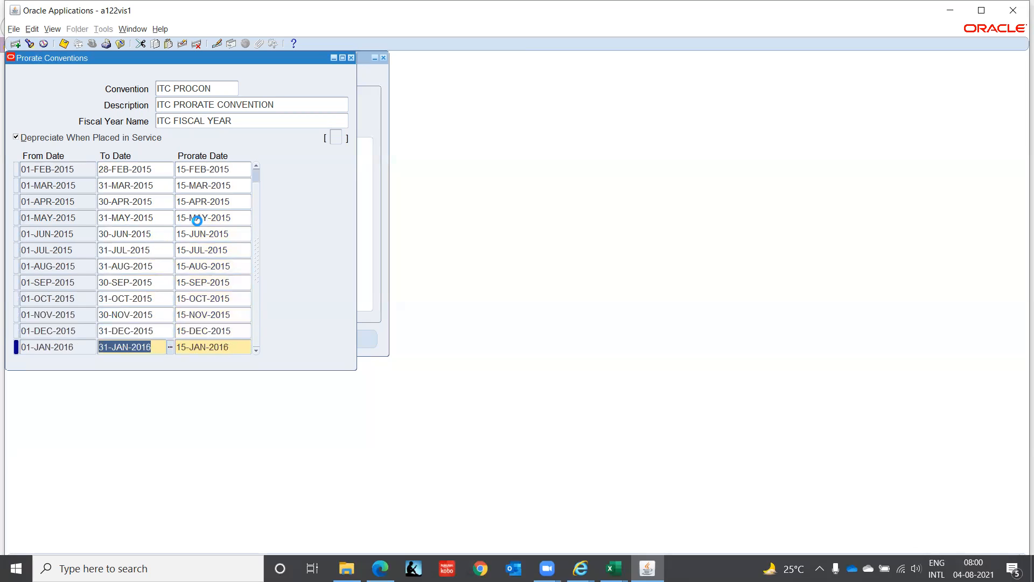
key(Down)
key(Down)
key(Down)
key(Down)
key(Down)
key(Down)
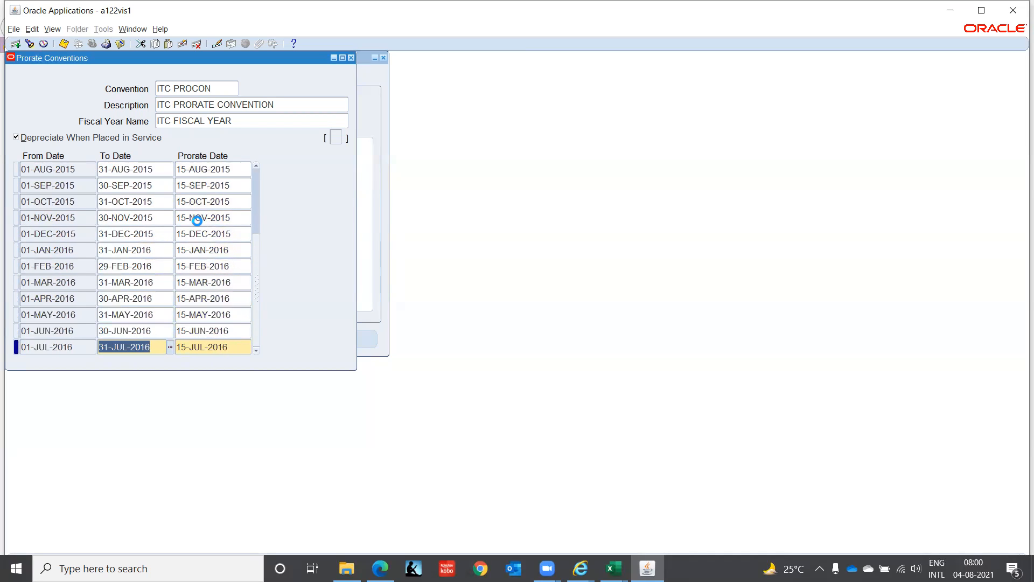
key(Down)
key(Down)
key(Down)
key(Down)
key(Down)
key(Down)
key(Down)
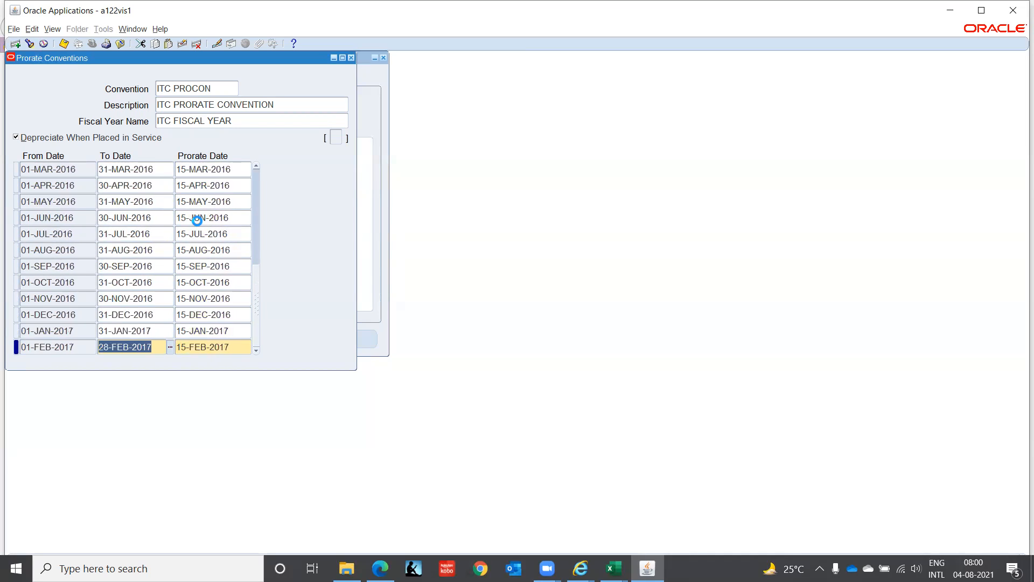
key(Down)
key(Down)
key(Down)
key(Down)
key(Down)
key(Down)
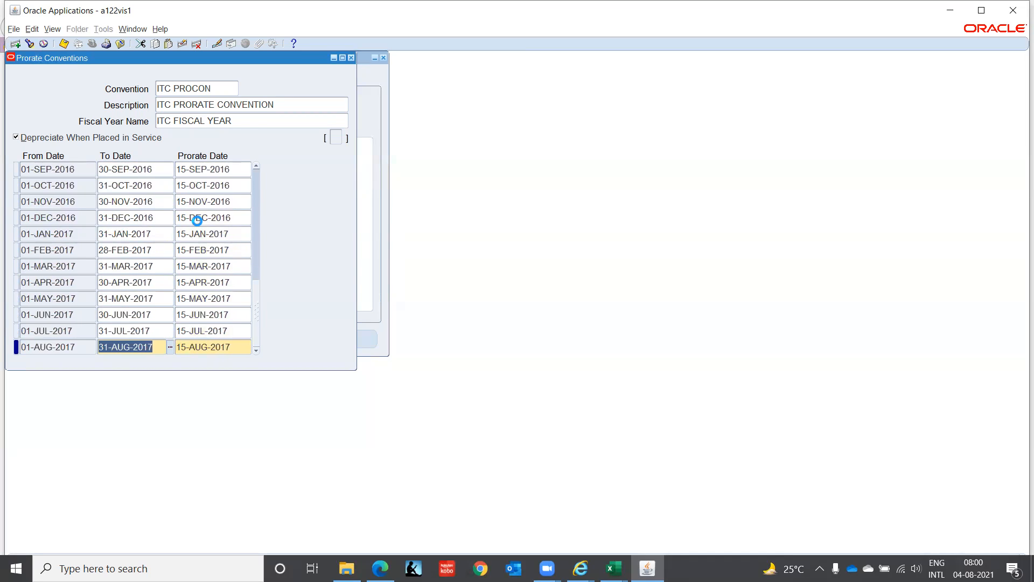
key(Down)
key(Down)
key(Down)
key(Down)
key(Down)
key(Down)
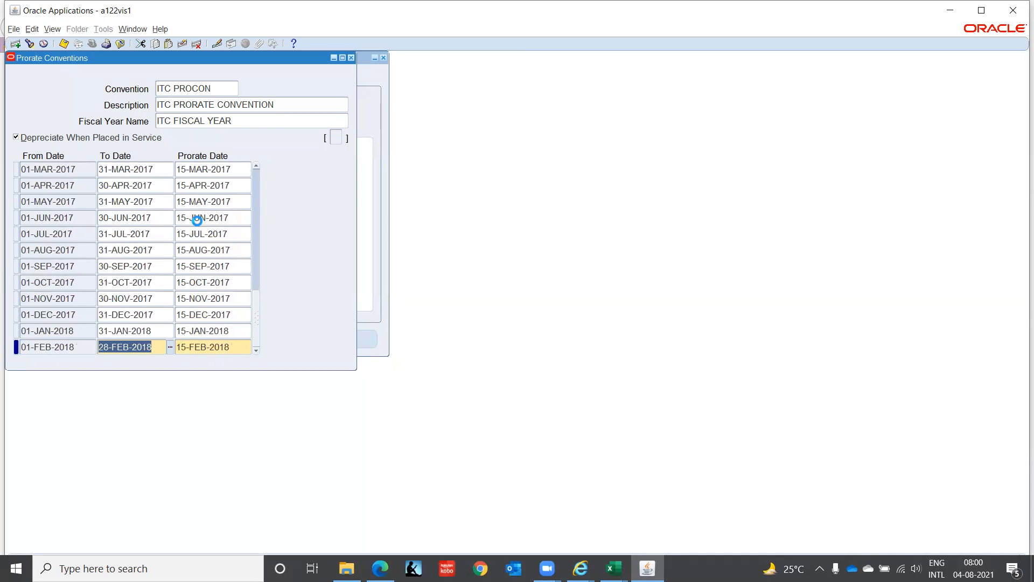
key(Down)
key(Down)
key(Down)
key(Down)
key(Down)
key(Down)
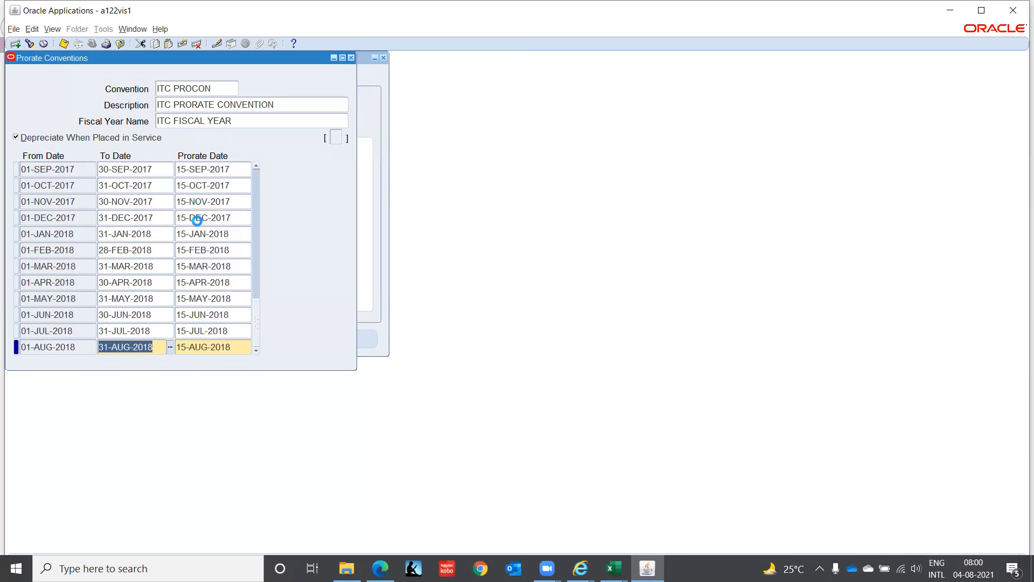
key(Down)
key(Down)
key(Down)
key(Down)
key(Down)
key(Down)
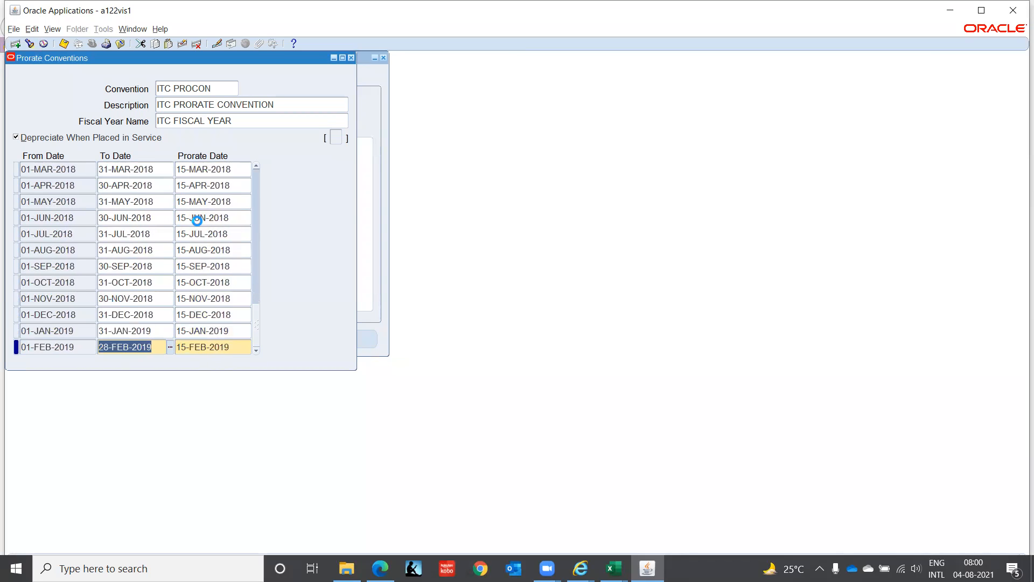
key(Down)
key(Down)
key(Down)
key(Down)
key(Down)
key(Down)
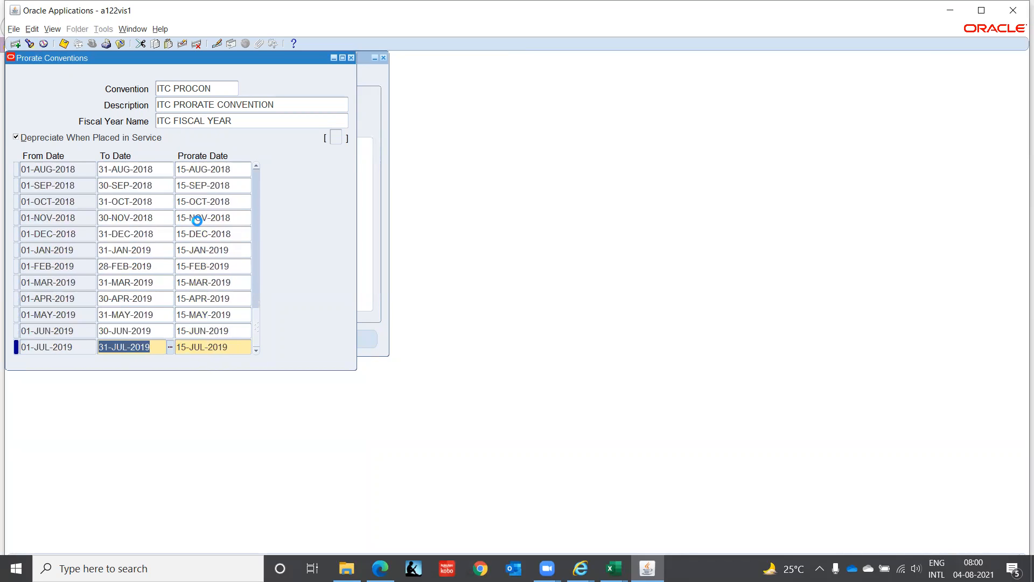
key(Down)
key(Down)
key(Down)
key(Down)
key(Down)
key(Down)
key(Down)
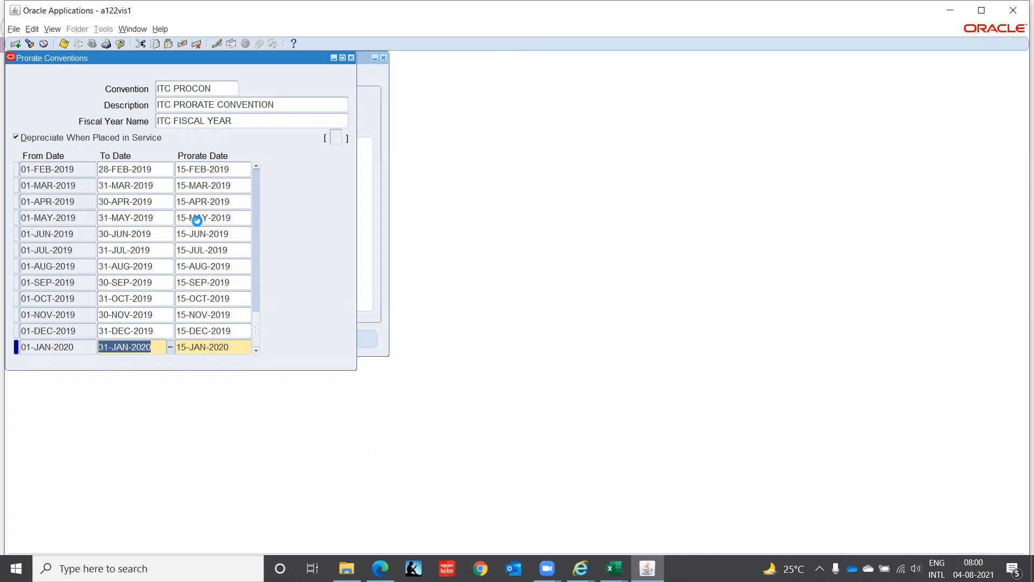
key(Down)
key(Down)
key(Down)
key(Down)
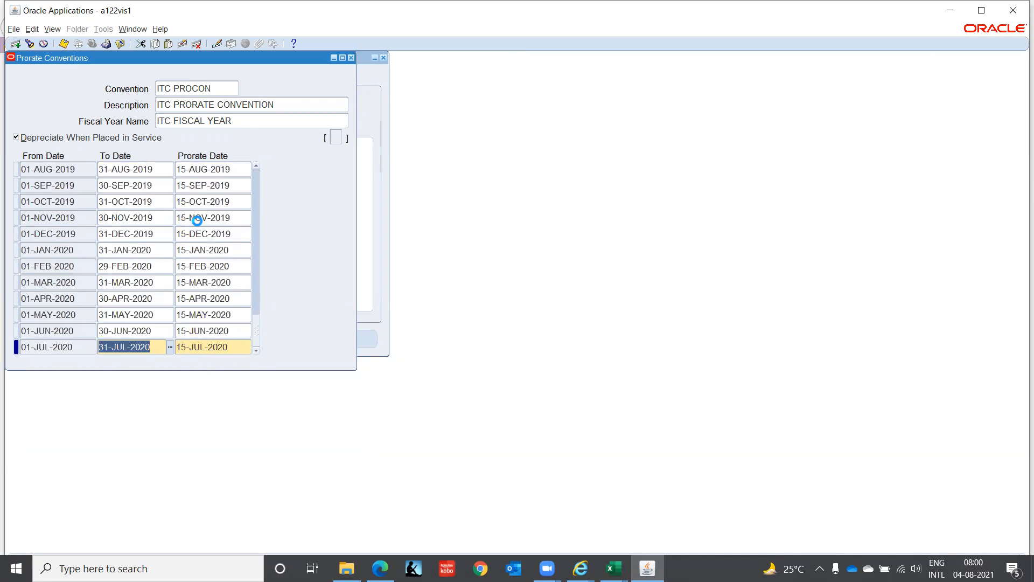
key(Down)
key(Down)
key(Down)
key(Down)
key(Down)
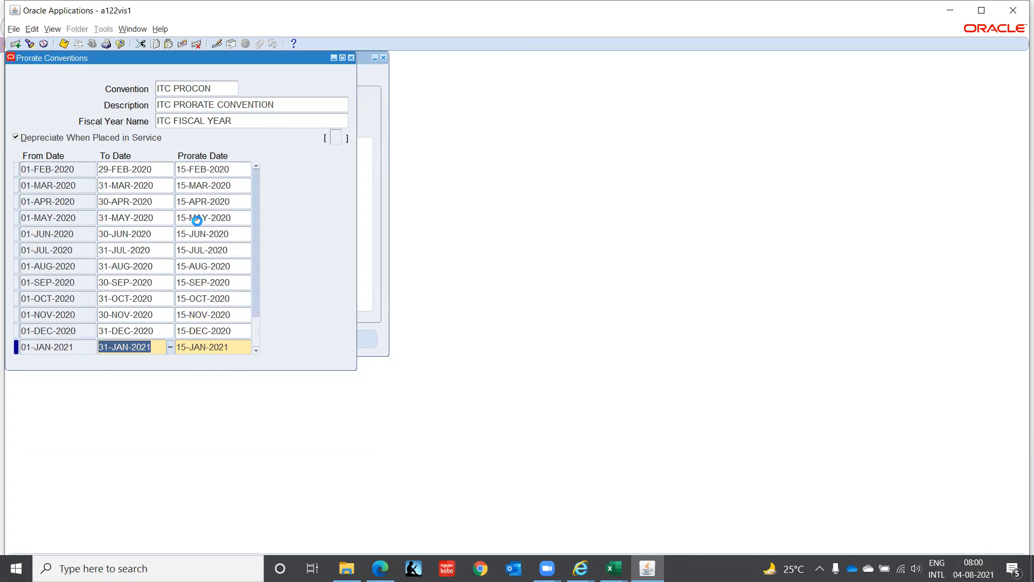
key(Down)
key(Down)
key(Down)
key(Down)
key(Down)
key(Down)
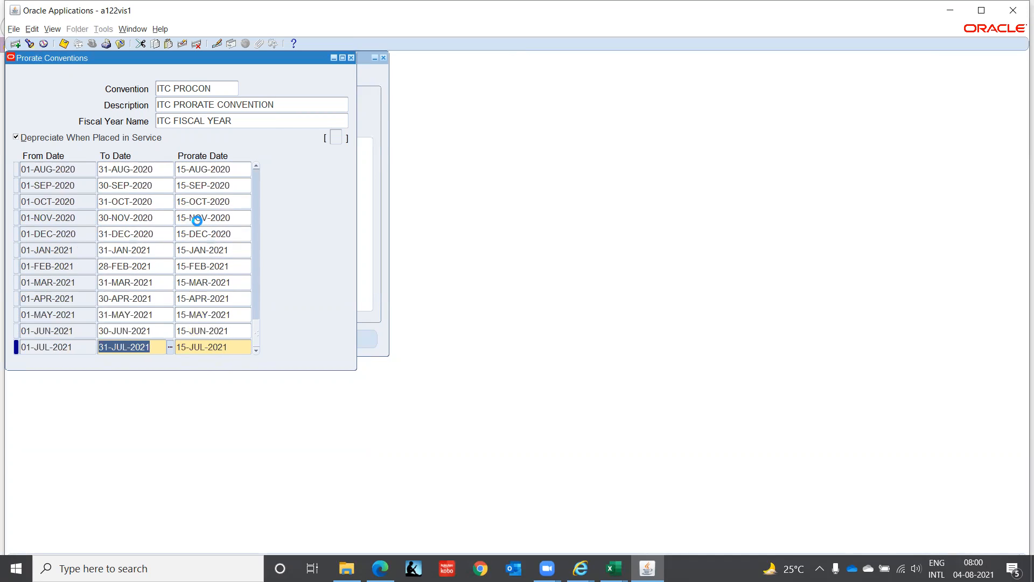
key(Down)
key(Down)
key(Down)
key(Down)
key(Down)
key(Down)
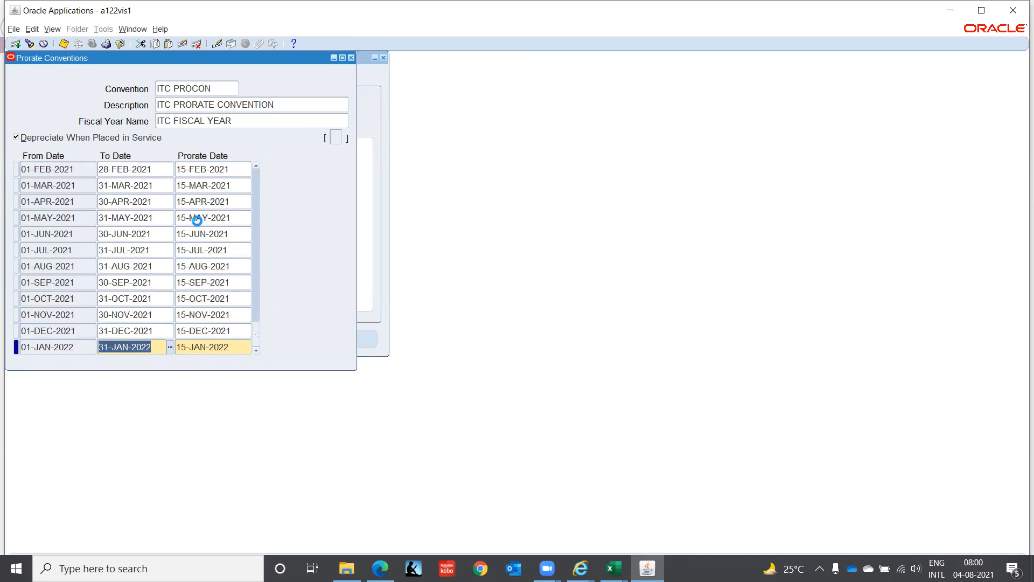
key(Down)
key(Down)
key(Down)
key(Down)
key(Down)
key(Down)
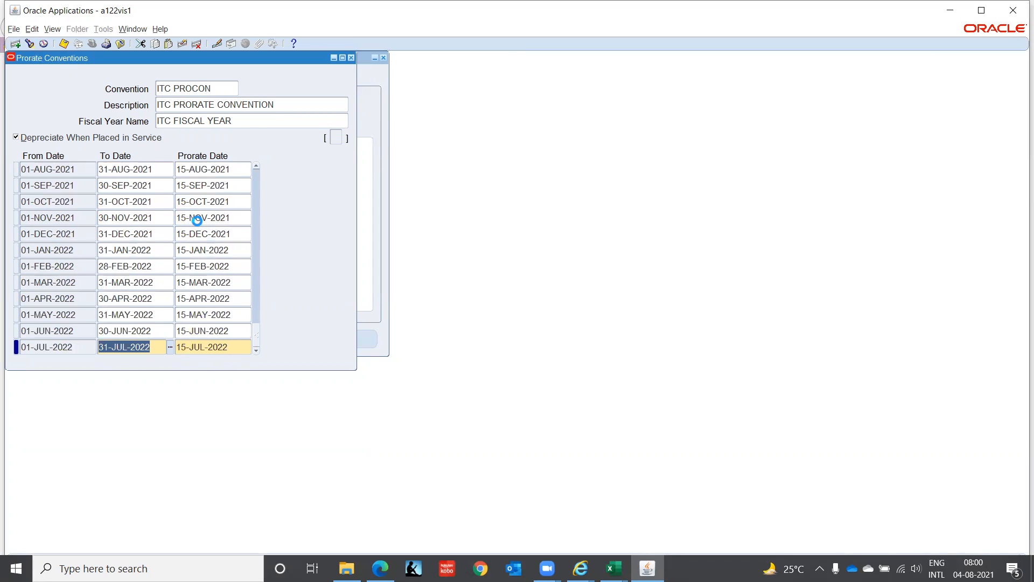
key(Down)
key(Down)
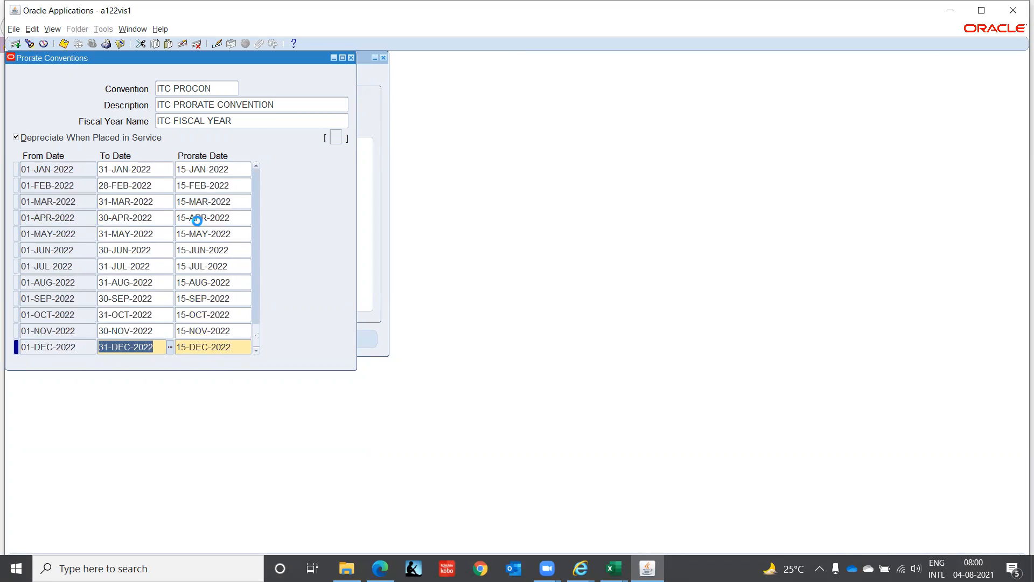
key(Down)
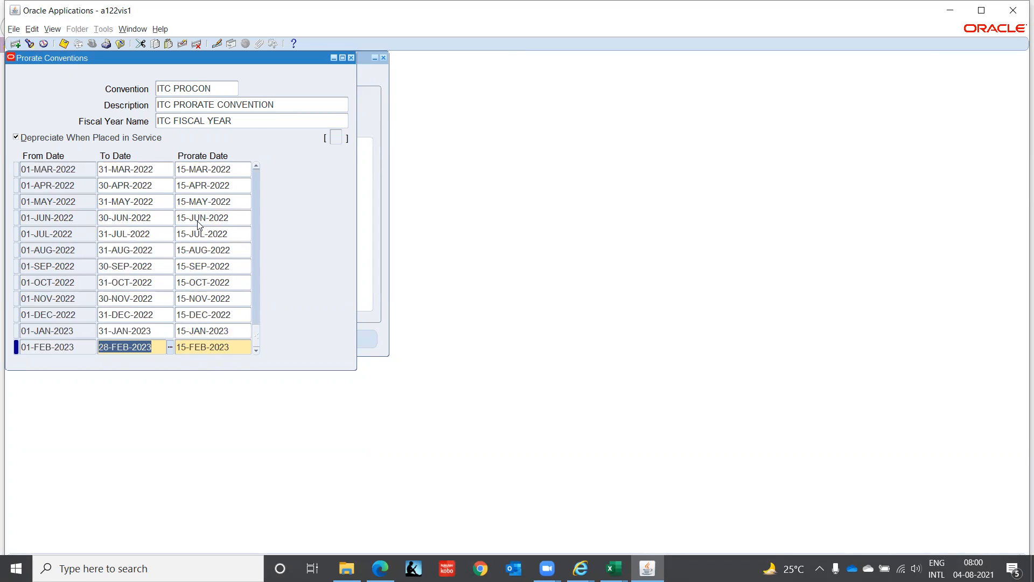
key(Down)
key(Down)
key(Down)
key(Down)
key(Down)
key(Down)
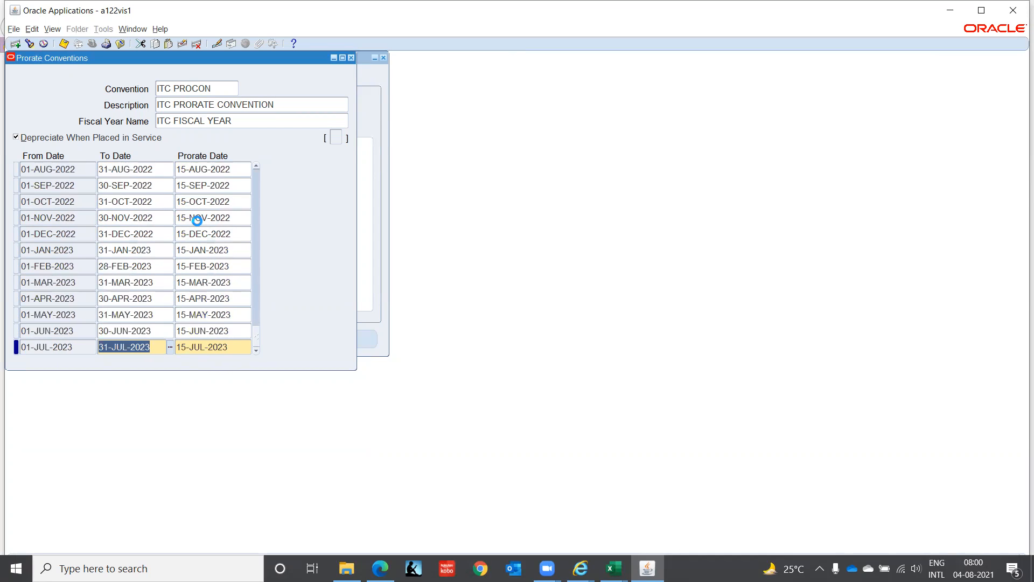
key(Down)
key(Down)
key(Down)
key(Down)
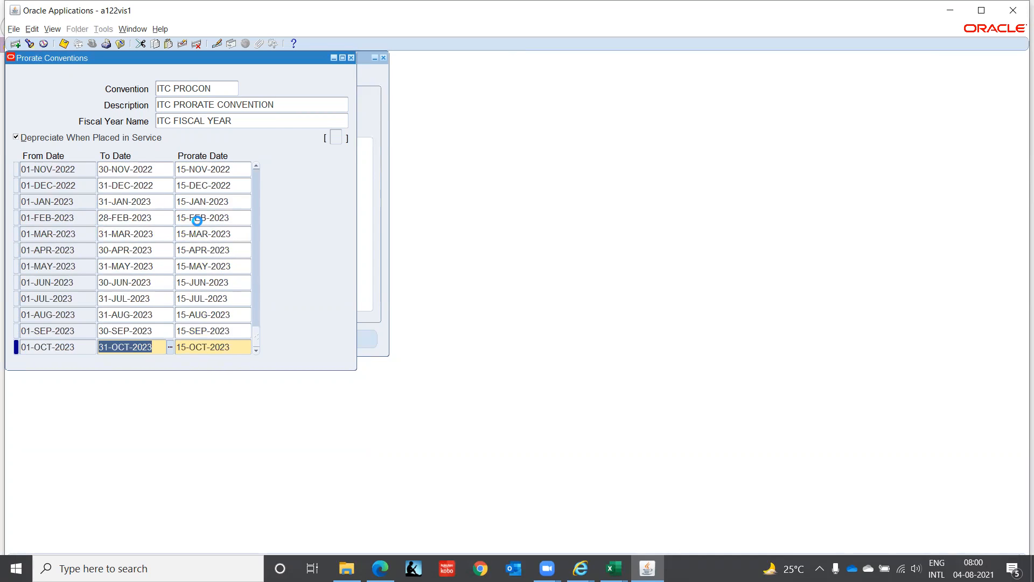
key(Down)
key(Down)
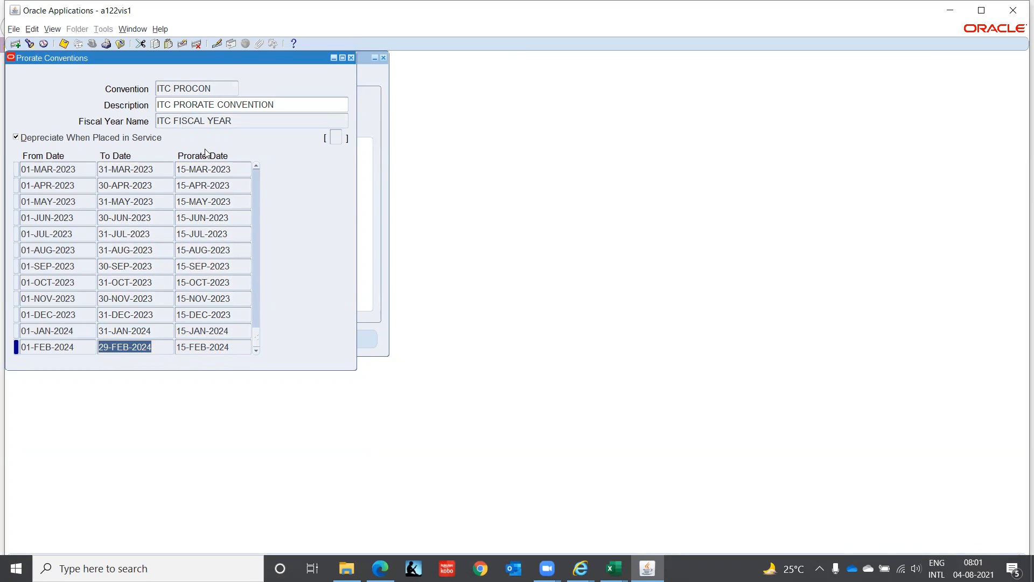
Step: Leave the prorate conventions and review the asset system controls, including the flexfield structures and automatic asset numbering
click(350, 57)
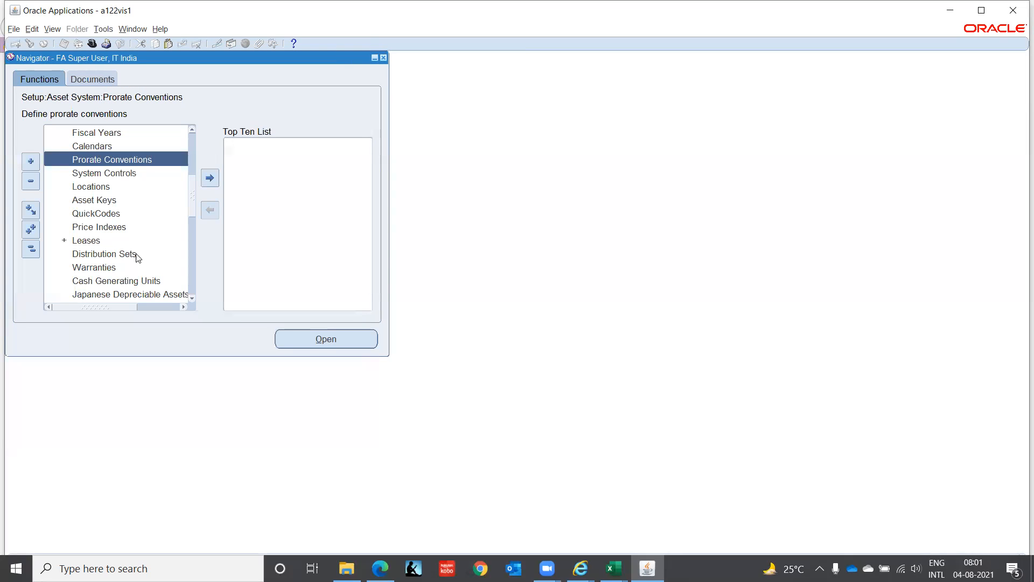
click(117, 171)
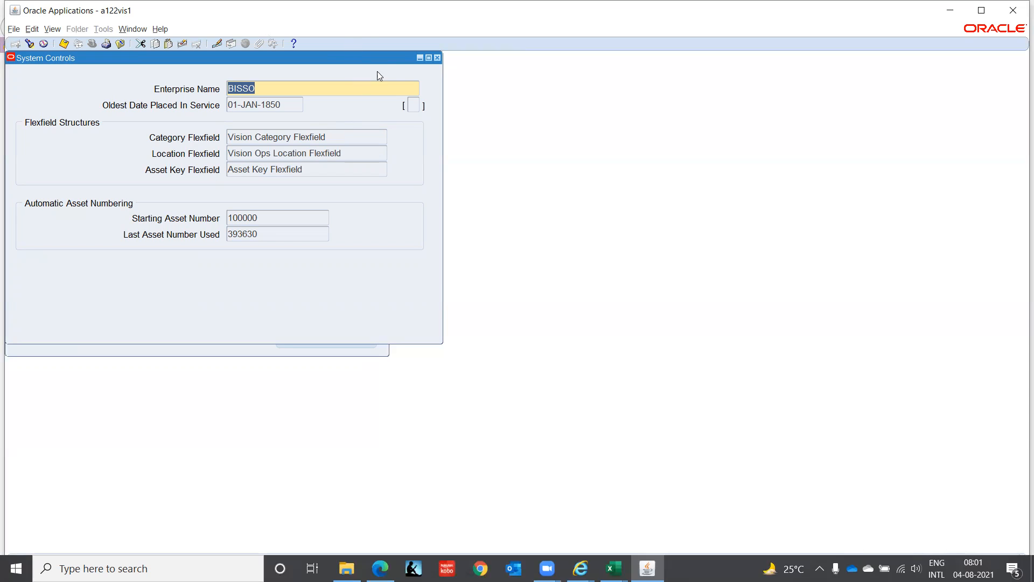
click(438, 58)
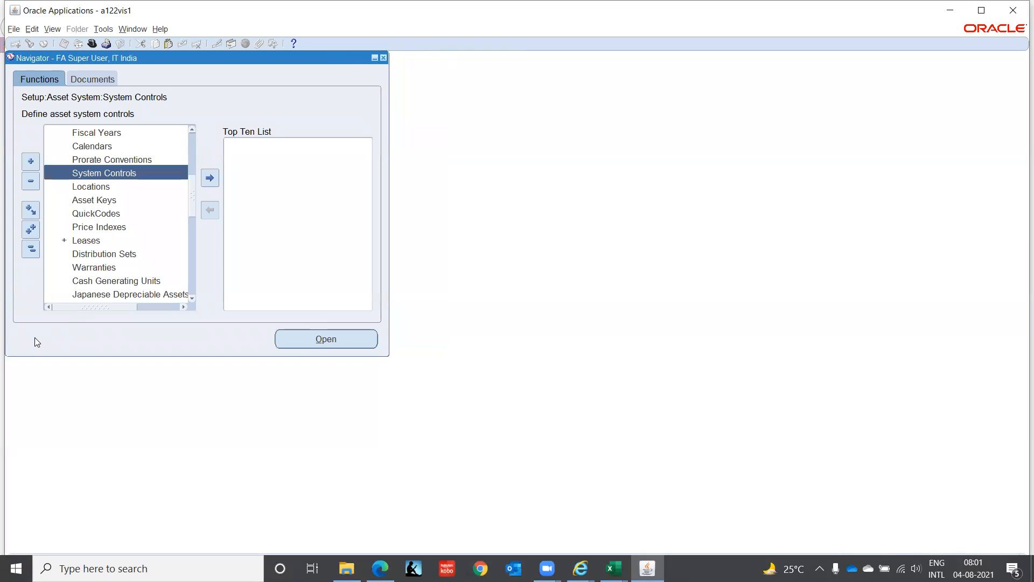
Step: Start a new book in Book Controls and name it ITC CORPORATE
click(192, 129)
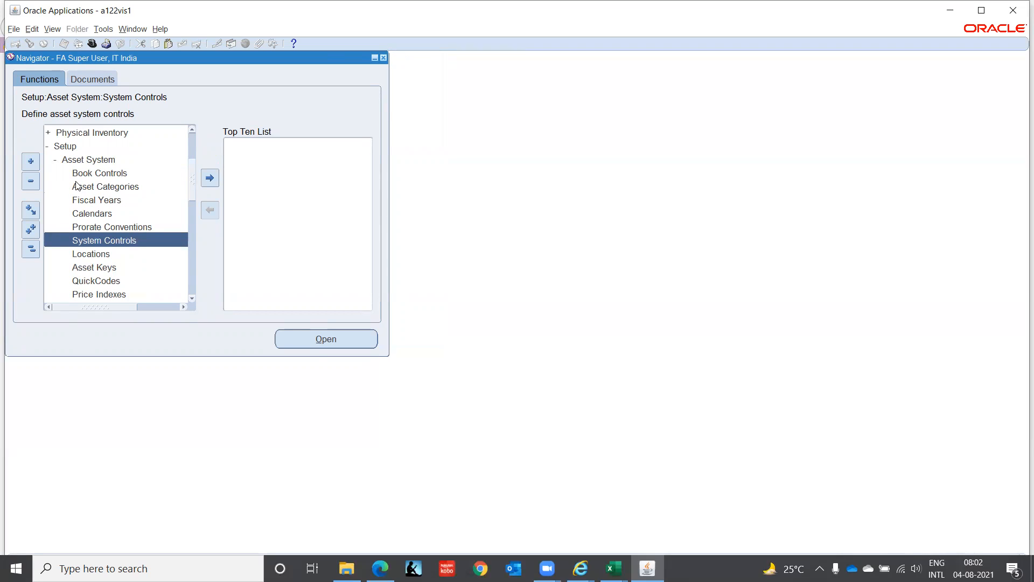
click(102, 173)
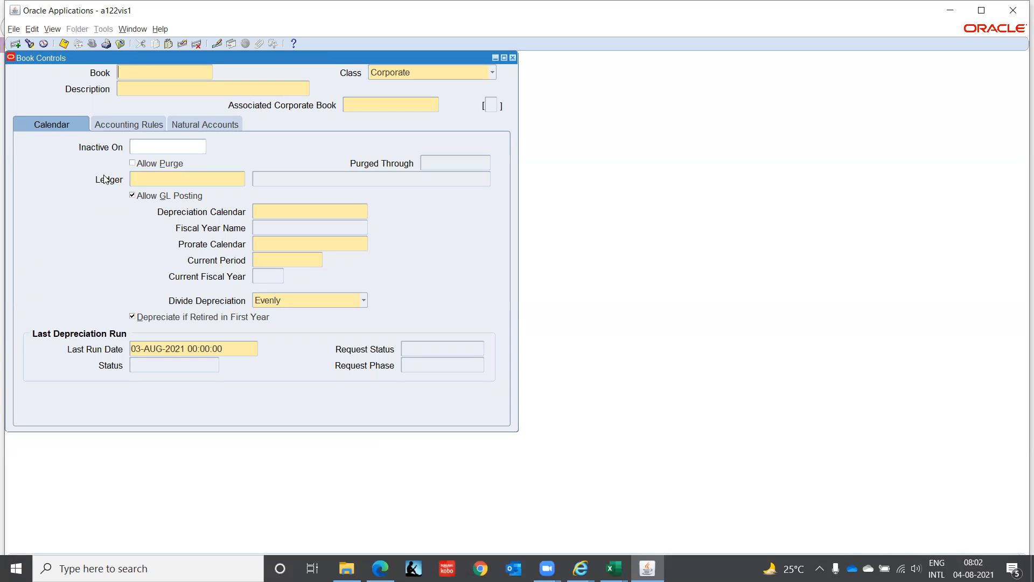
text(ITC CORPORATE B)
key(BackSpace)
key(Tab)
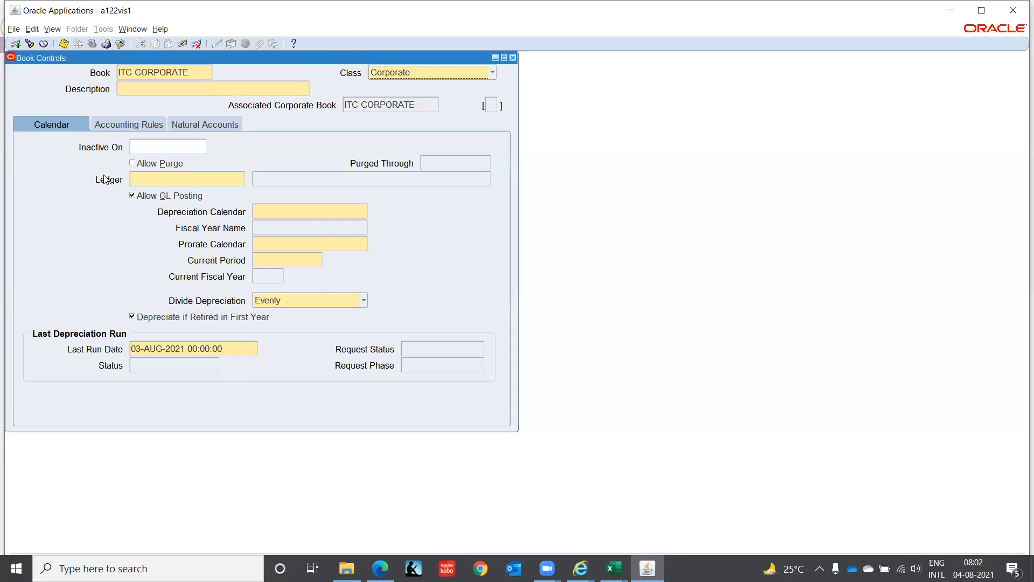
Step: Keep the book's class as Corporate and describe it as ITC CORPORATE BOOK
click(454, 73)
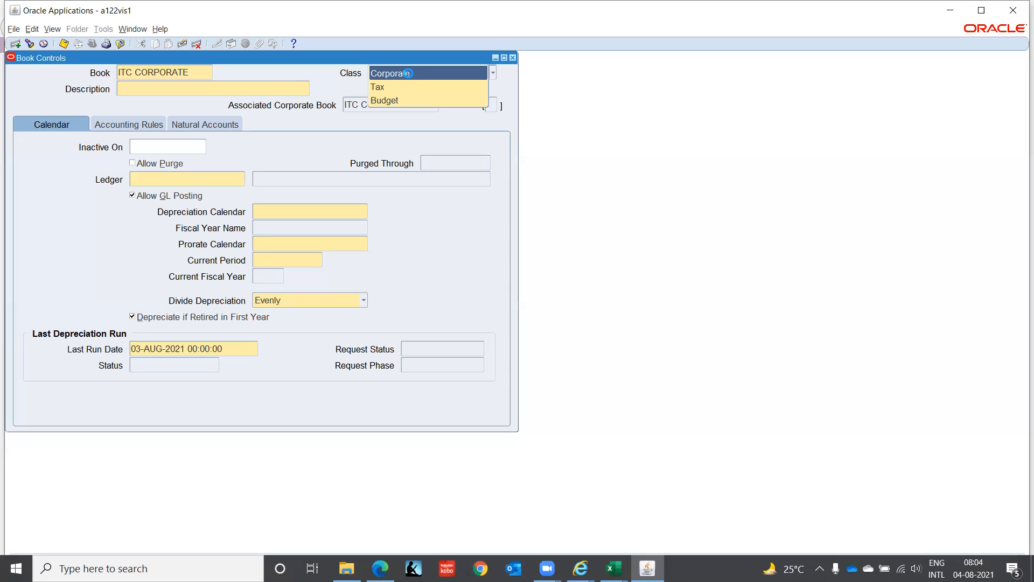
click(408, 73)
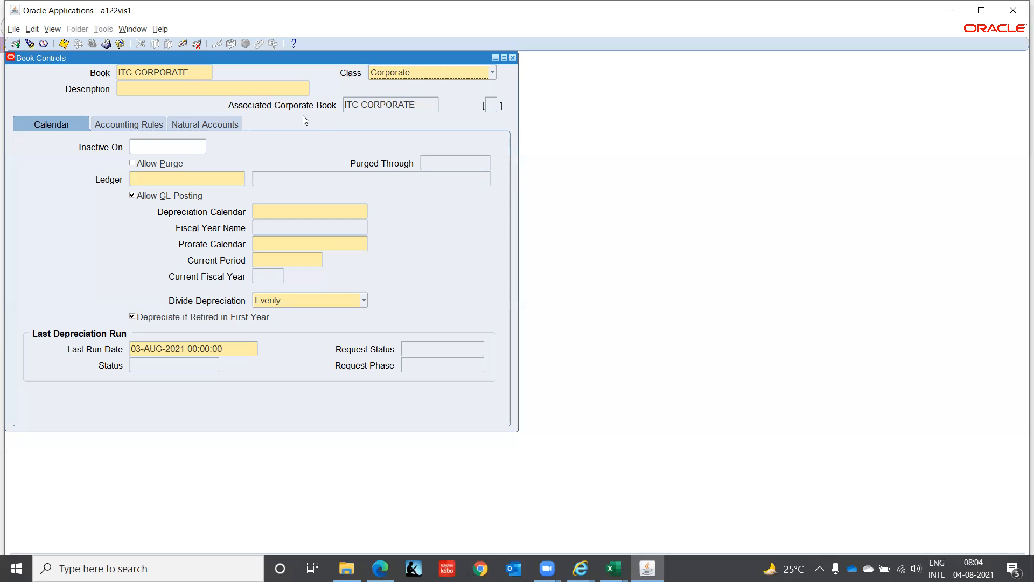
click(191, 82)
text(ITC CORP)
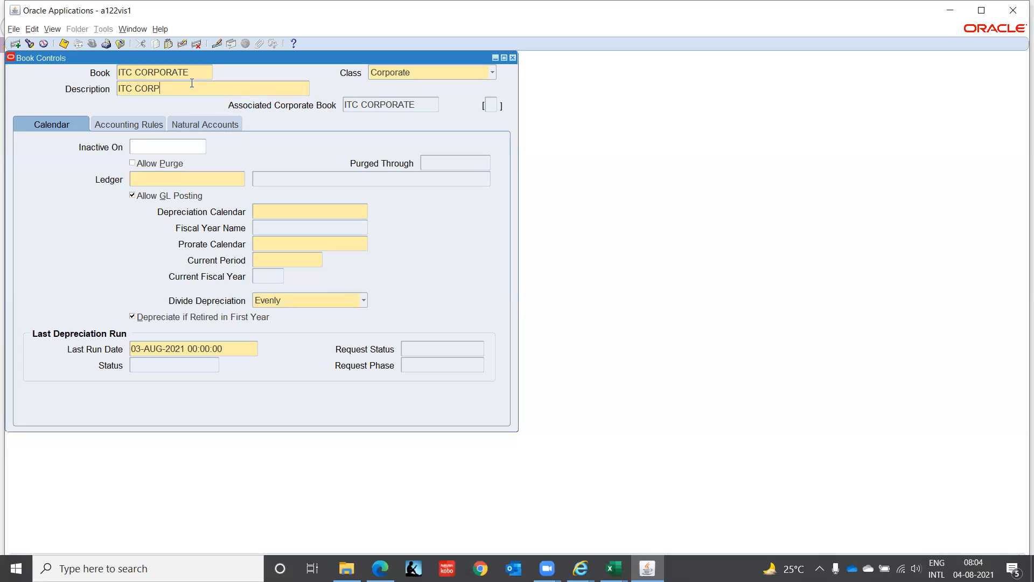
text(ORATE BOOK)
Step: Assign the book to IT INDIA LEDGER and use ITC CALENDAR as both its depreciation and prorate calendar
click(178, 180)
text(IT INDIA LEDGER)
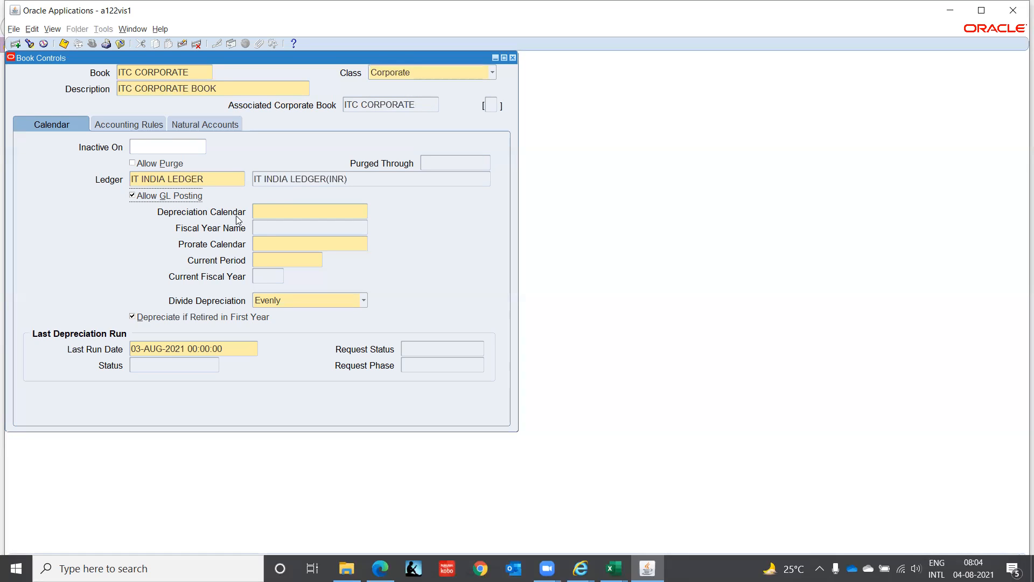
click(277, 209)
text(IT)
key(Tab)
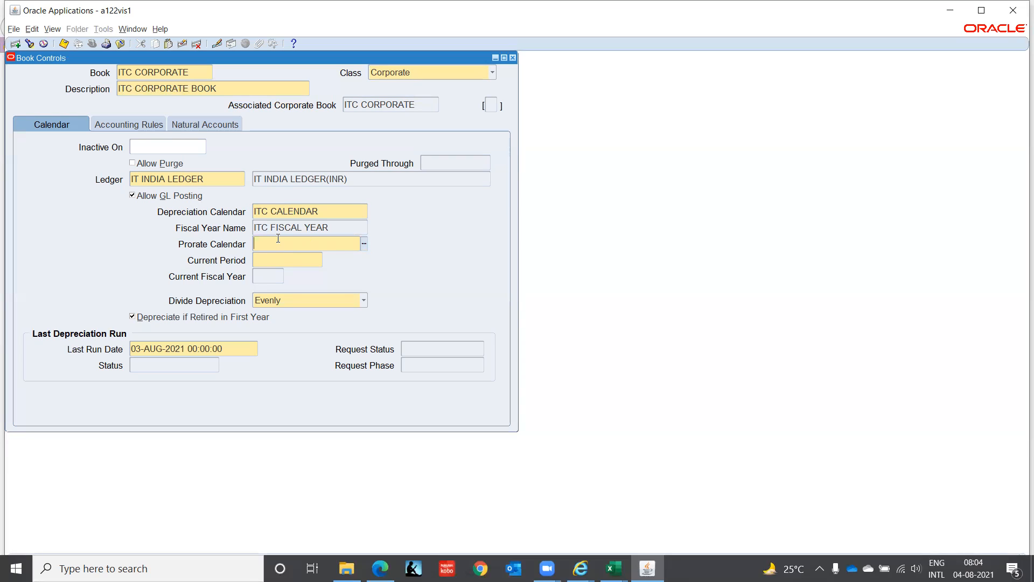
text(IT)
key(Tab)
Step: Choose JUL-21 of fiscal year 2021 as the book's current period and keep depreciation divided Evenly
text(2021)
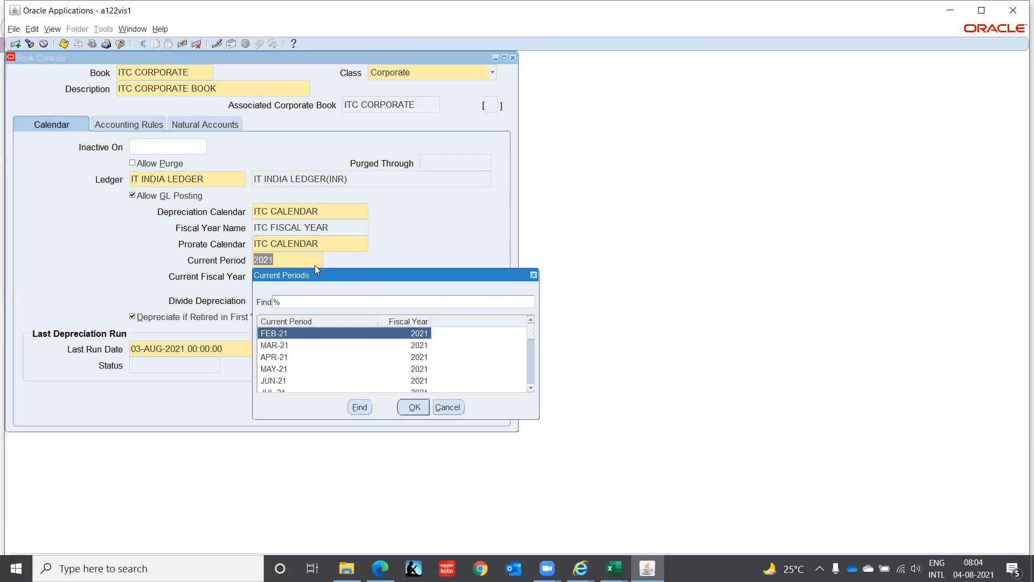
key(Down)
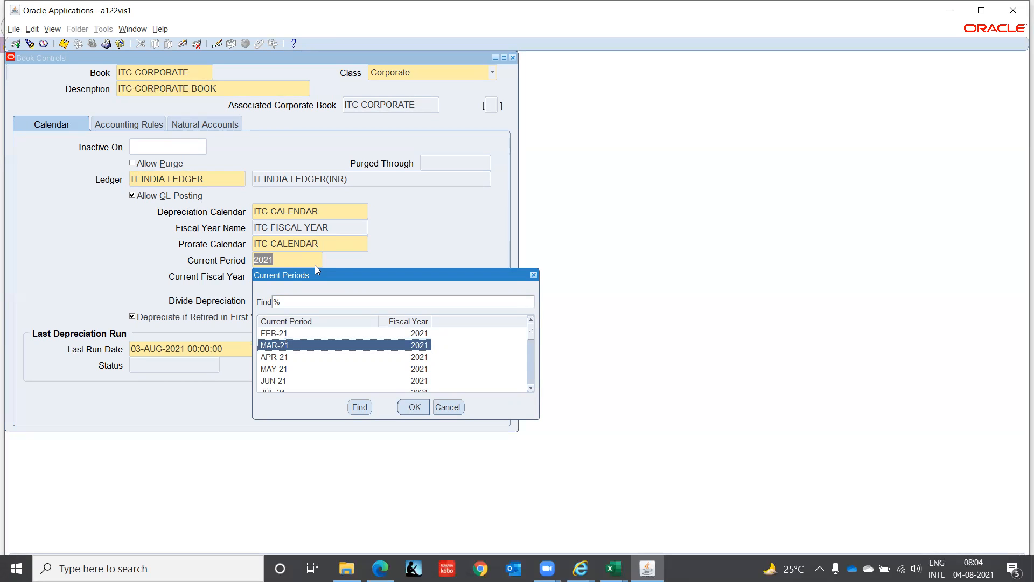
key(Down)
key(Down)
key(Down)
key(Down)
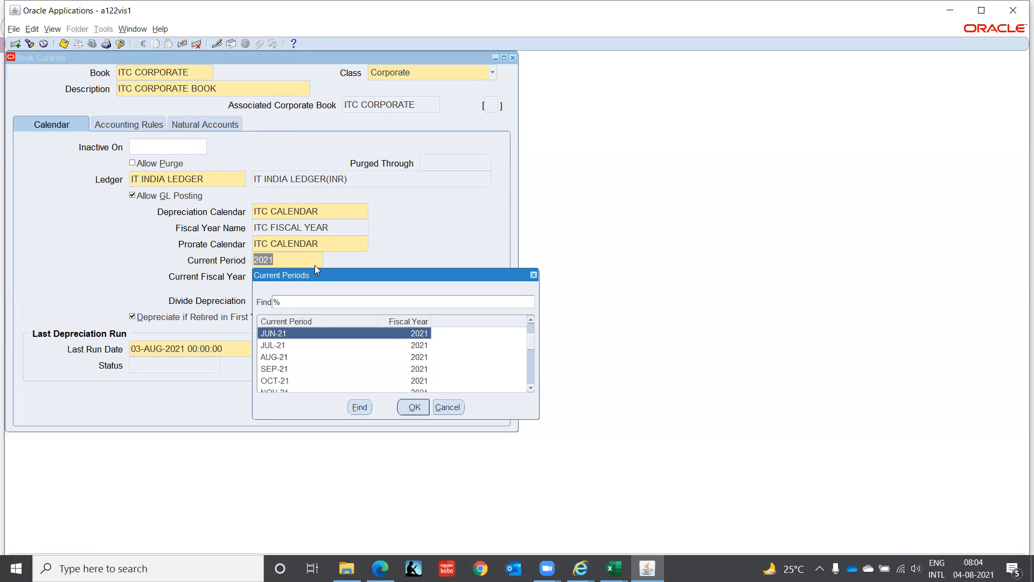
key(Down)
key(Down)
key(Down)
key(Down)
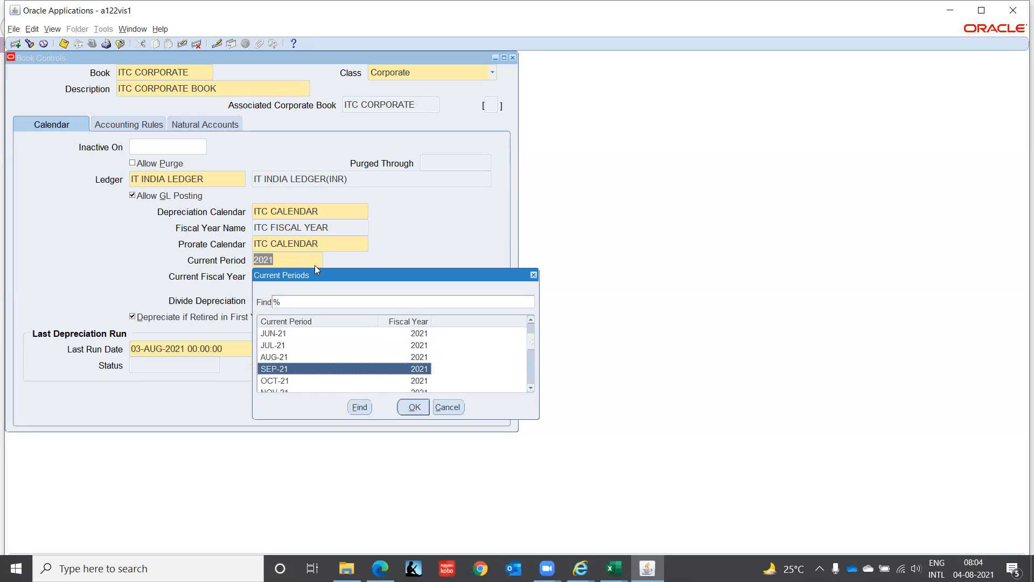
key(Down)
key(Down)
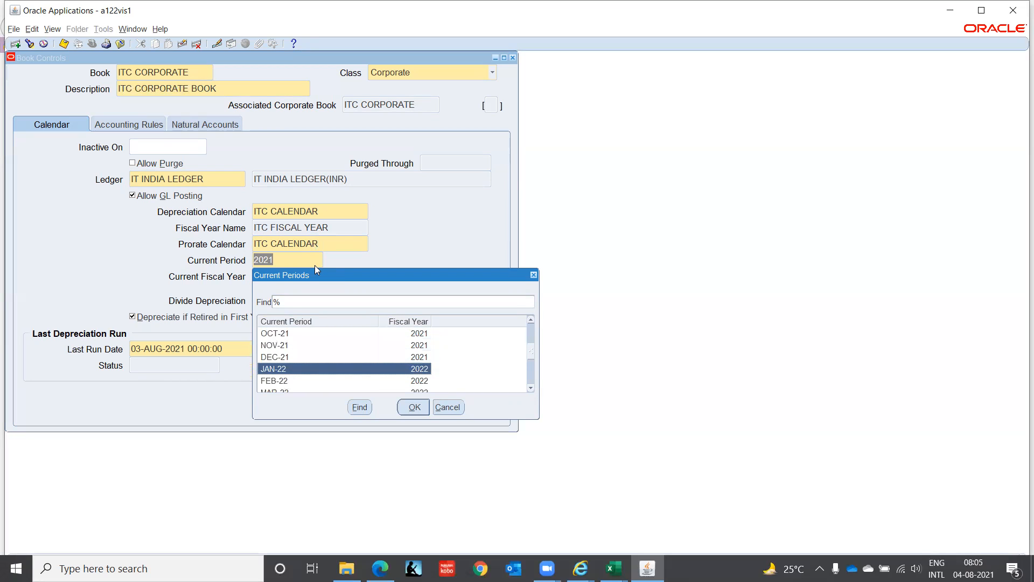
key(Up)
key(Up)
key(Up)
key(Up)
key(Up)
key(Up)
key(Up)
key(Up)
key(Up)
key(Up)
key(Up)
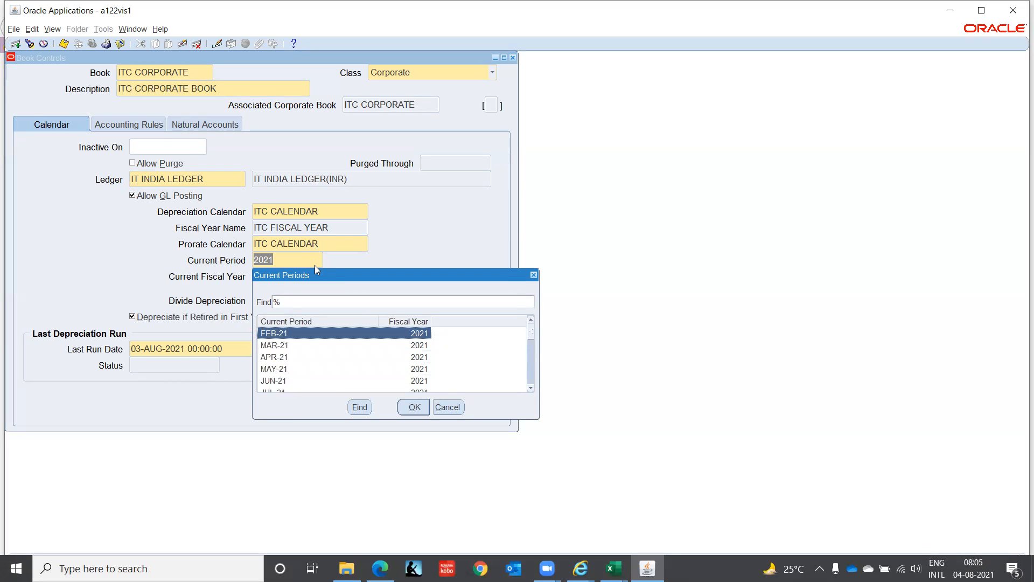
key(Down)
key(Down)
key(Down)
key(Down)
key(Down)
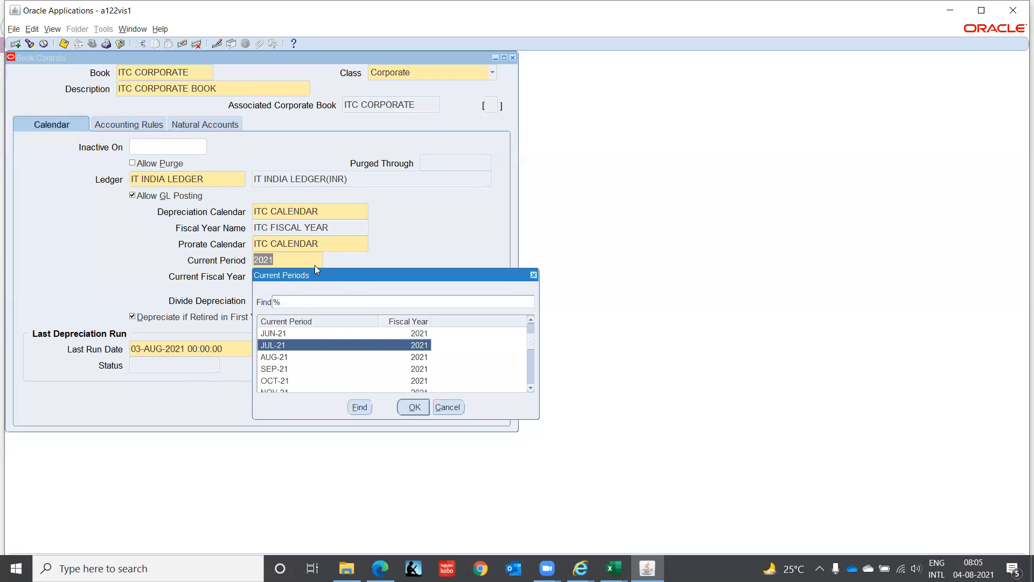
key(Return)
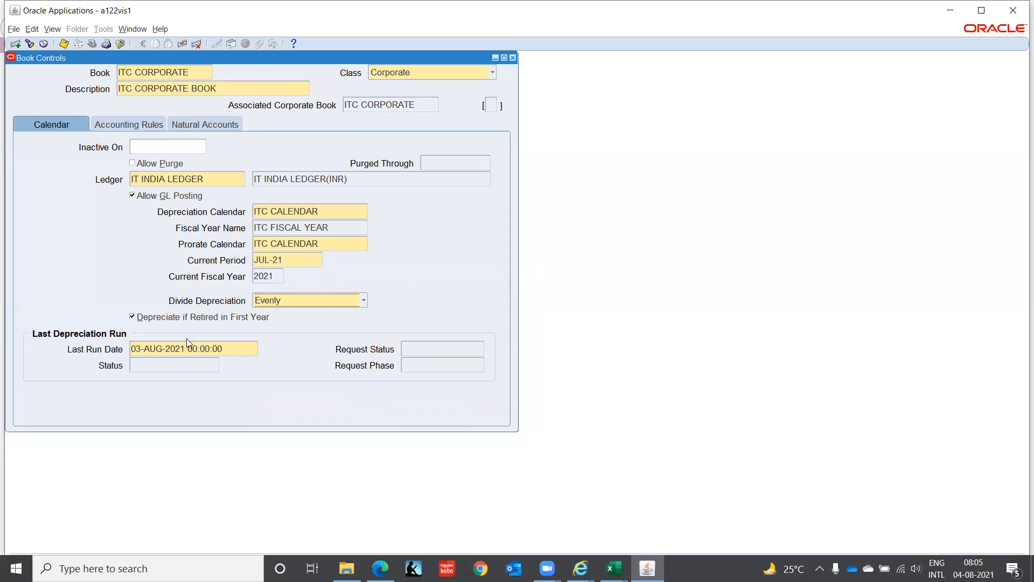
click(365, 301)
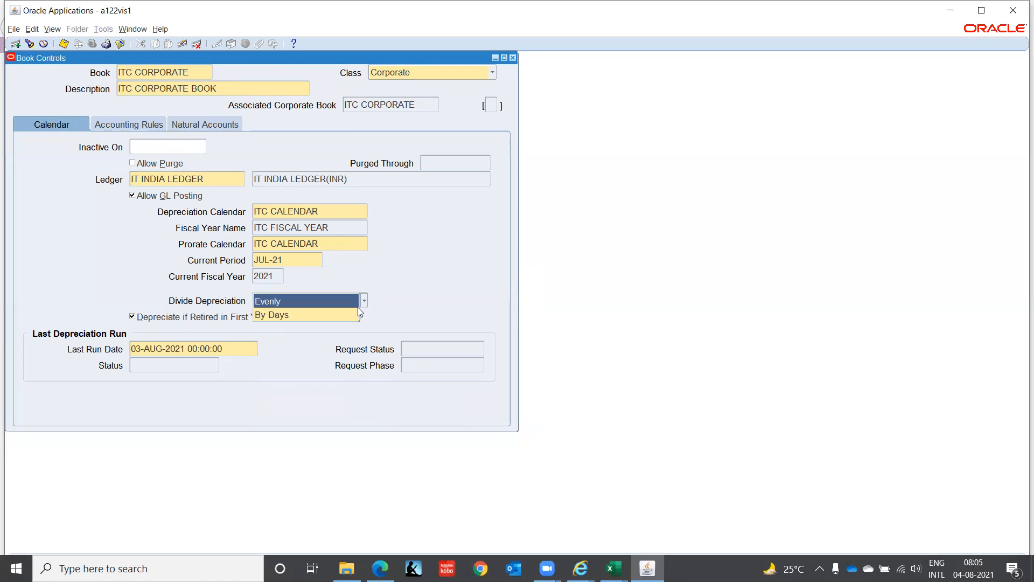
click(327, 300)
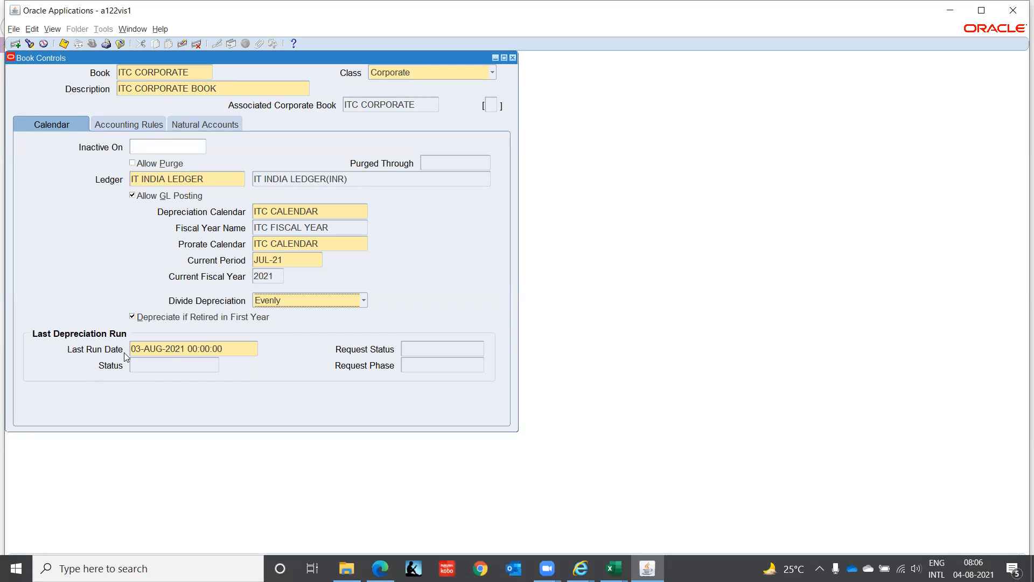
Step: Set the last depreciation run date to 30-JUN-2021
click(242, 348)
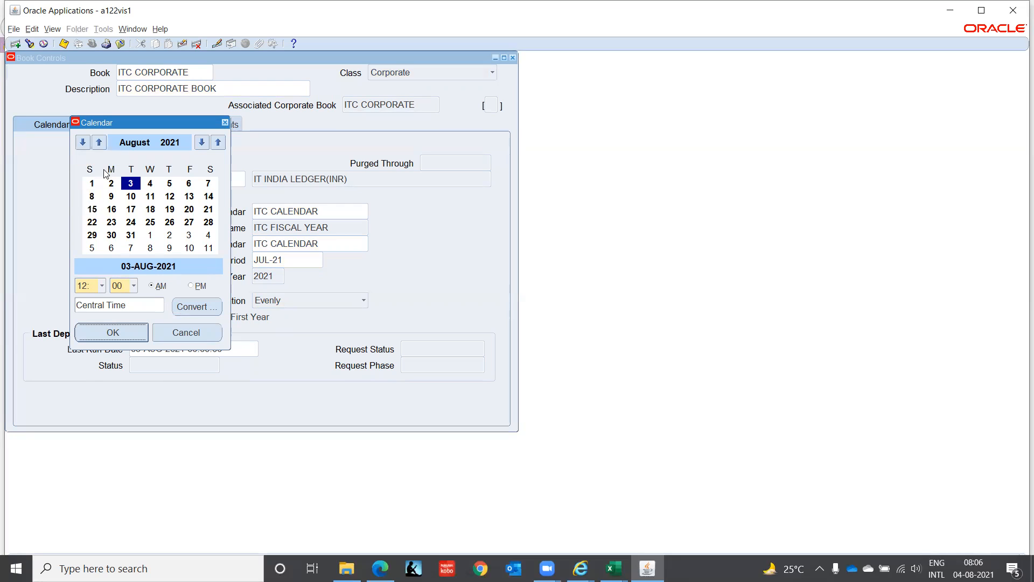
click(99, 145)
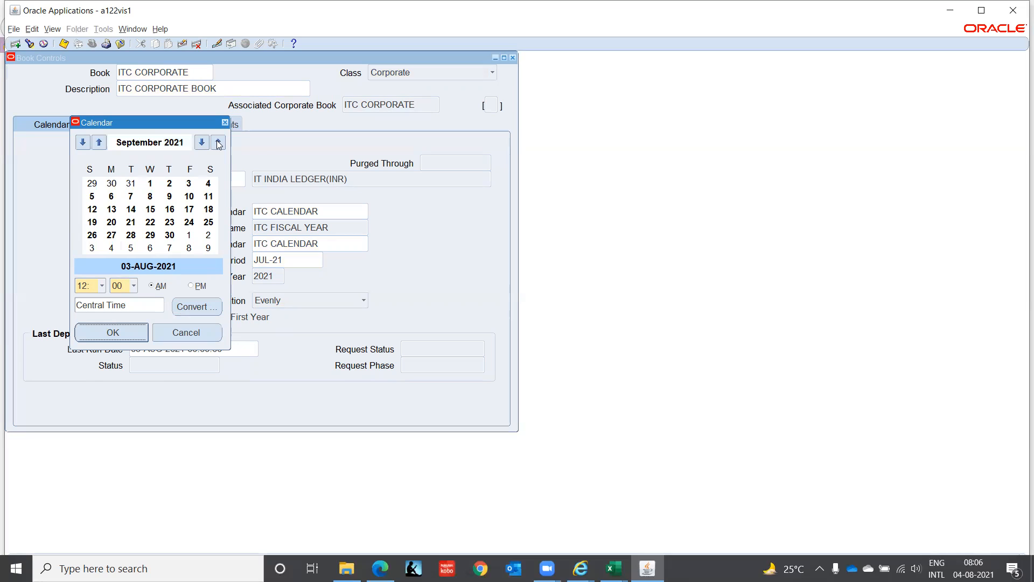
click(200, 143)
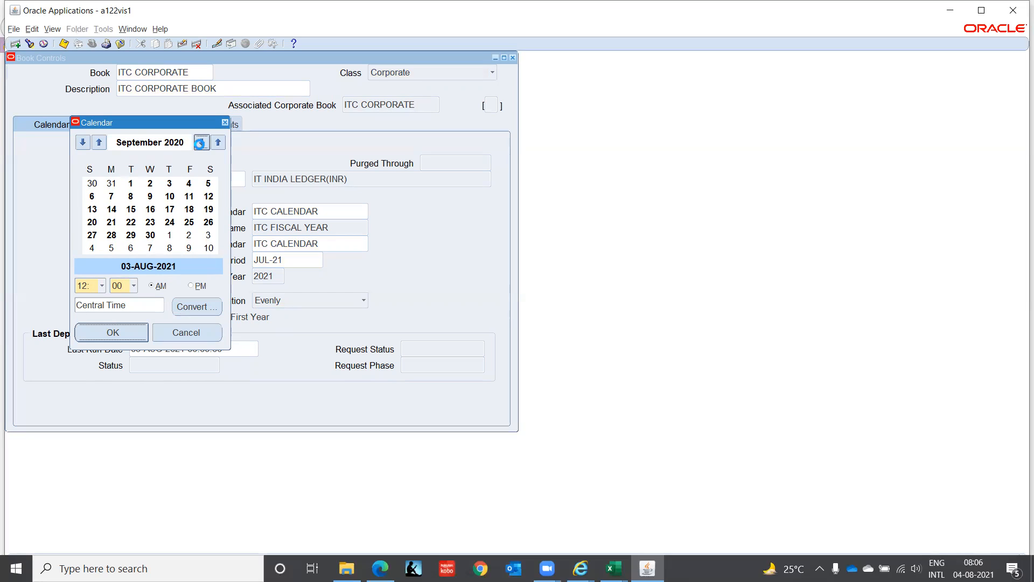
click(201, 143)
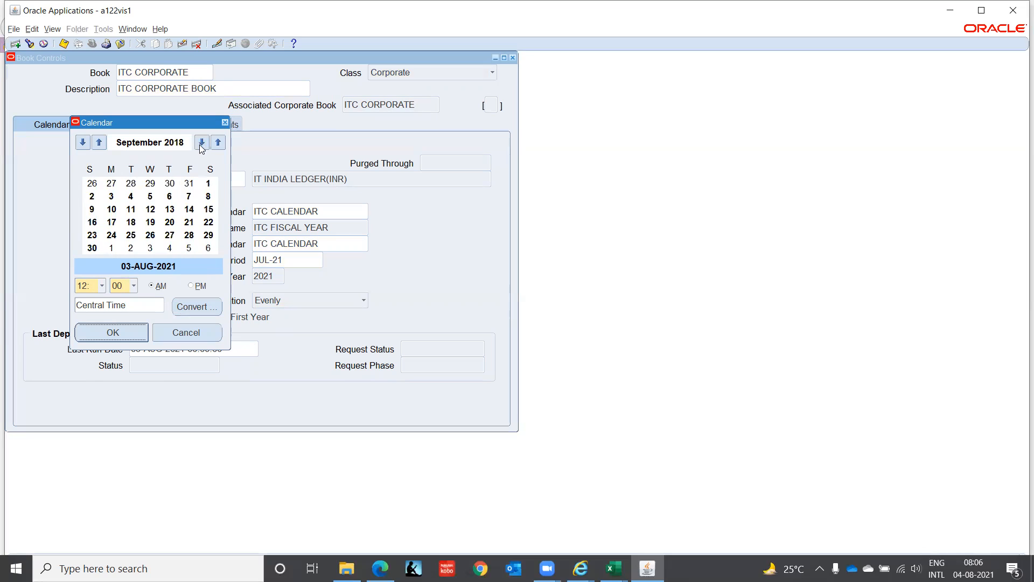
click(99, 143)
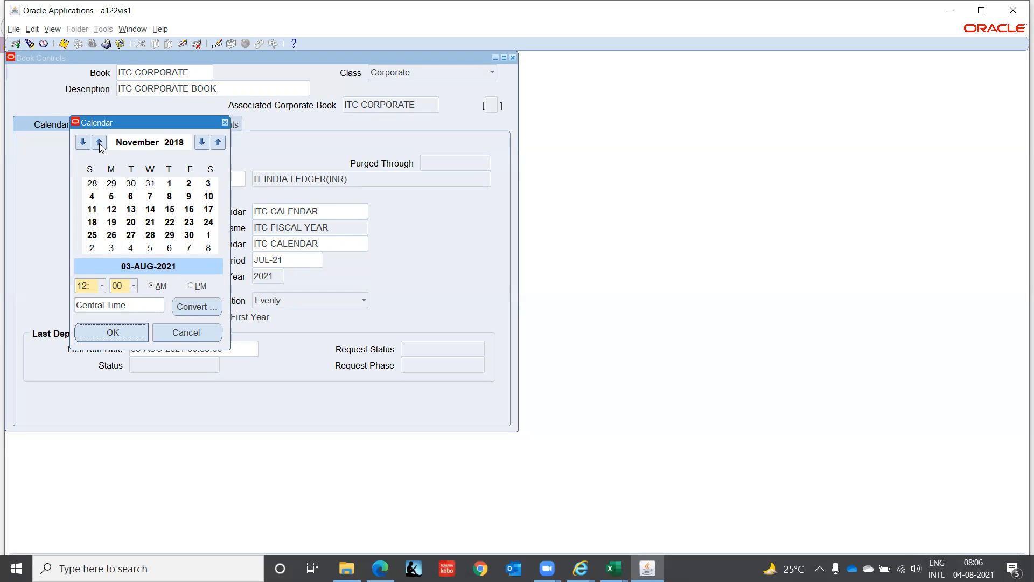
click(82, 143)
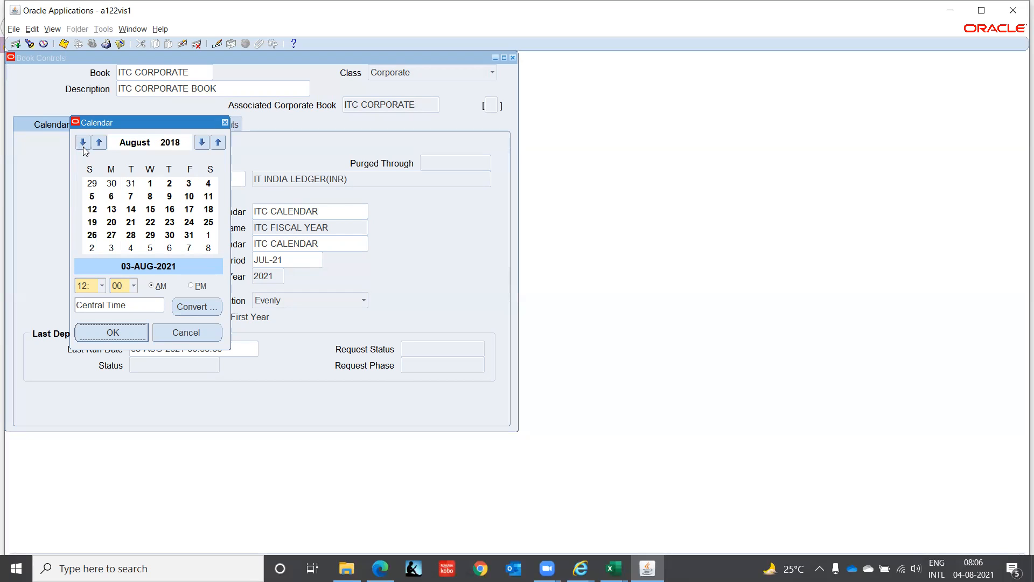
click(82, 143)
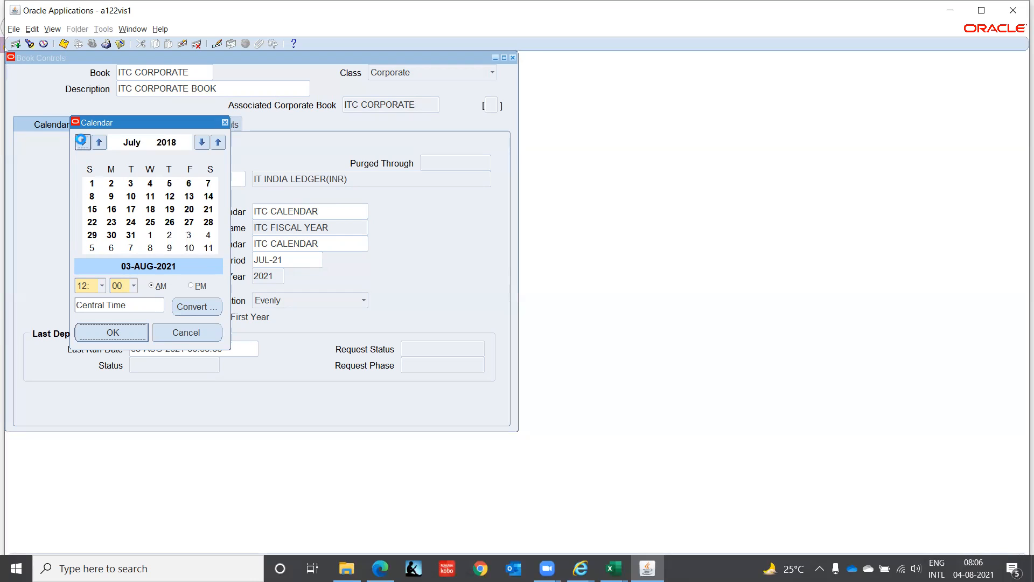
click(218, 143)
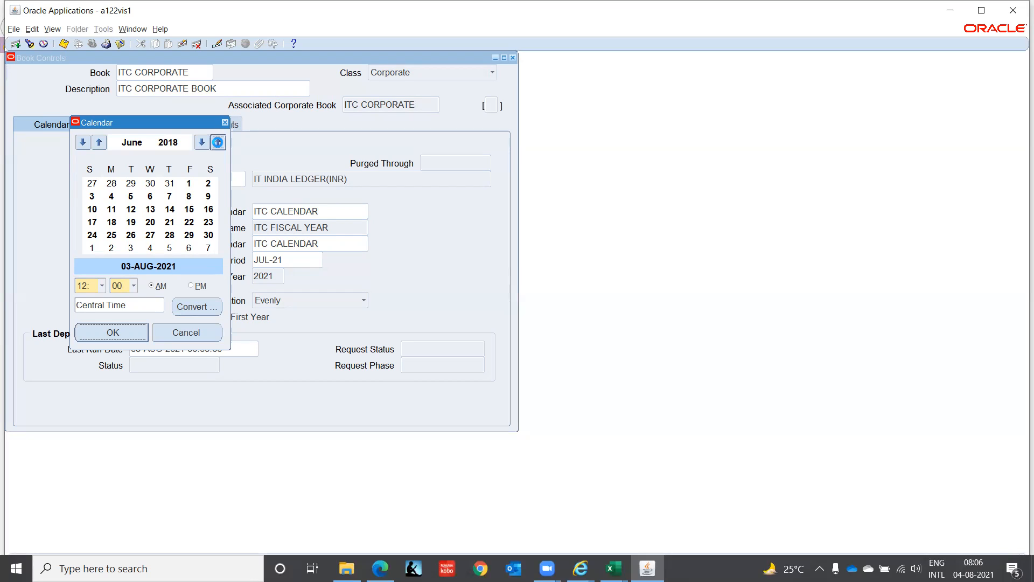
click(219, 144)
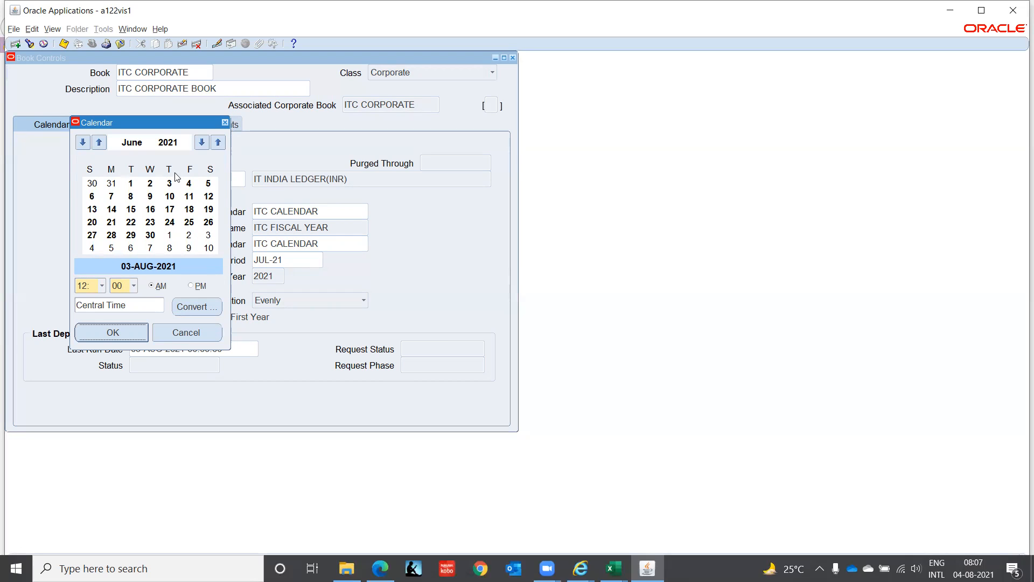
click(146, 235)
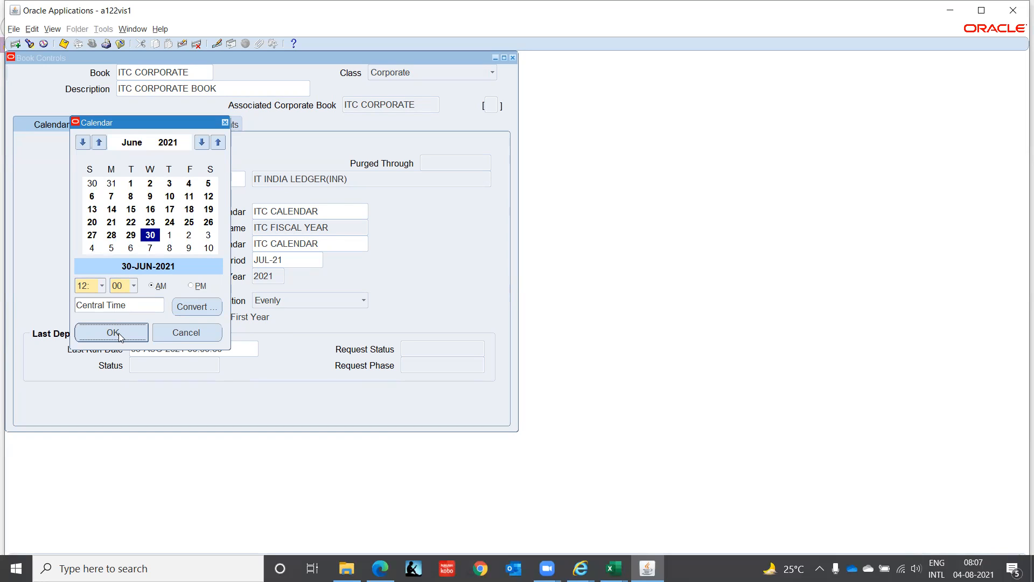
click(112, 333)
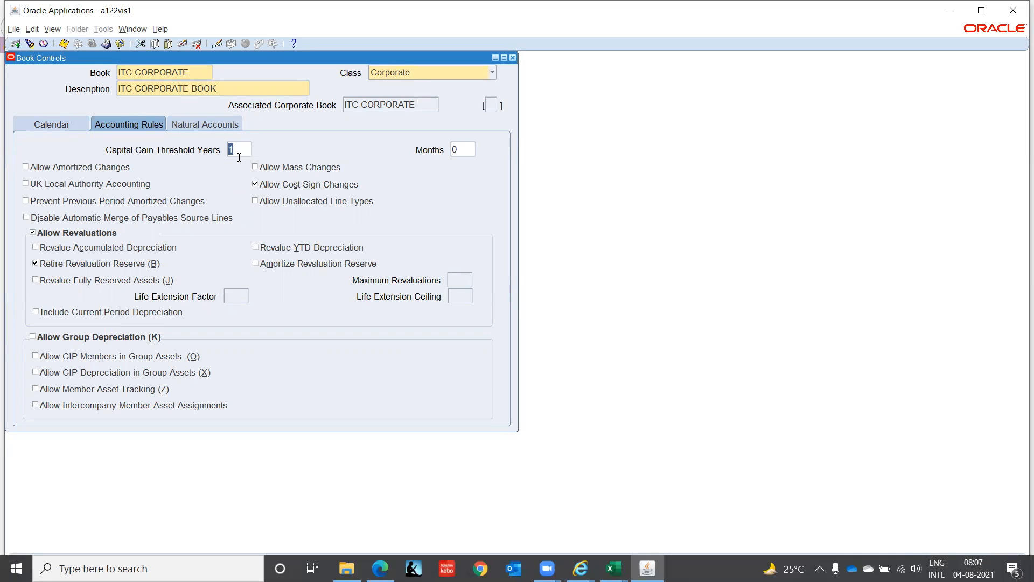
Step: In the book's accounting rules, set the capital gain threshold to 3 years and allow mass and amortized changes
text(3)
key(Tab)
click(253, 167)
click(25, 201)
click(25, 167)
Step: Prevent previous period amortized changes, disable automatic merge of payables source lines, and turn off Allow Revaluations
click(25, 201)
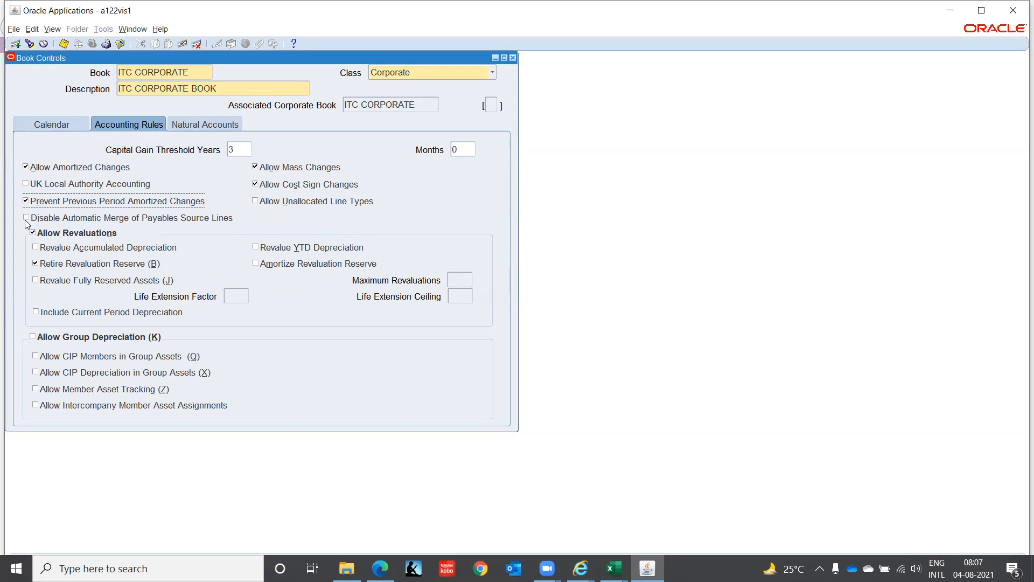
click(25, 218)
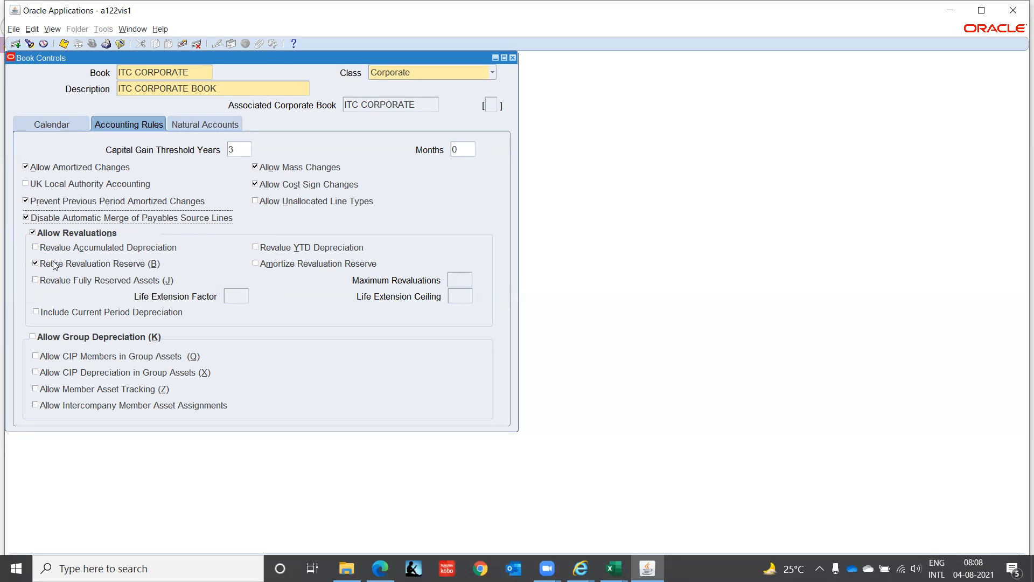
click(33, 233)
Step: Open the natural accounts settings of the ITC CORPORATE book and dismiss the account list without choosing an account
click(200, 124)
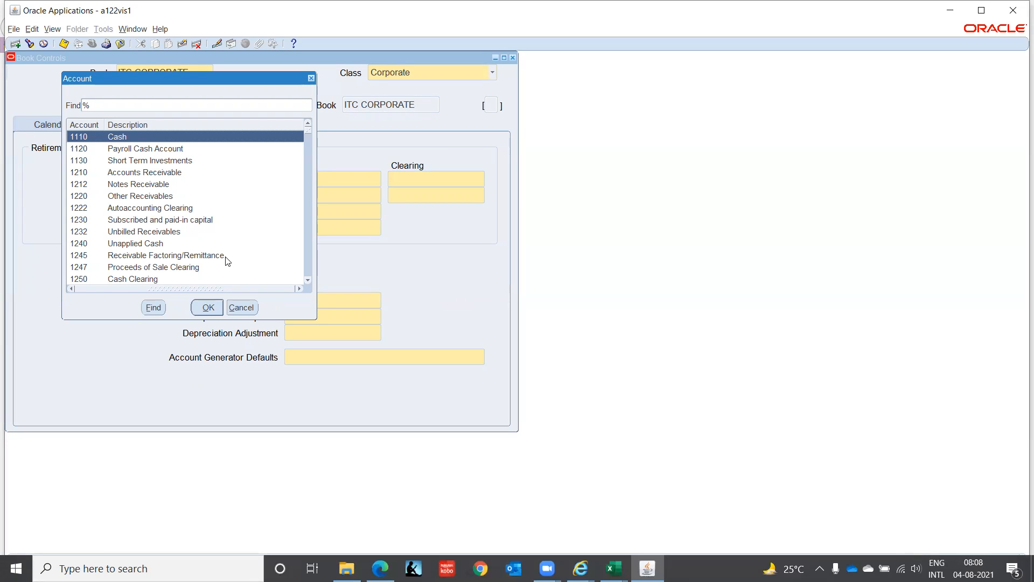
click(238, 306)
click(249, 308)
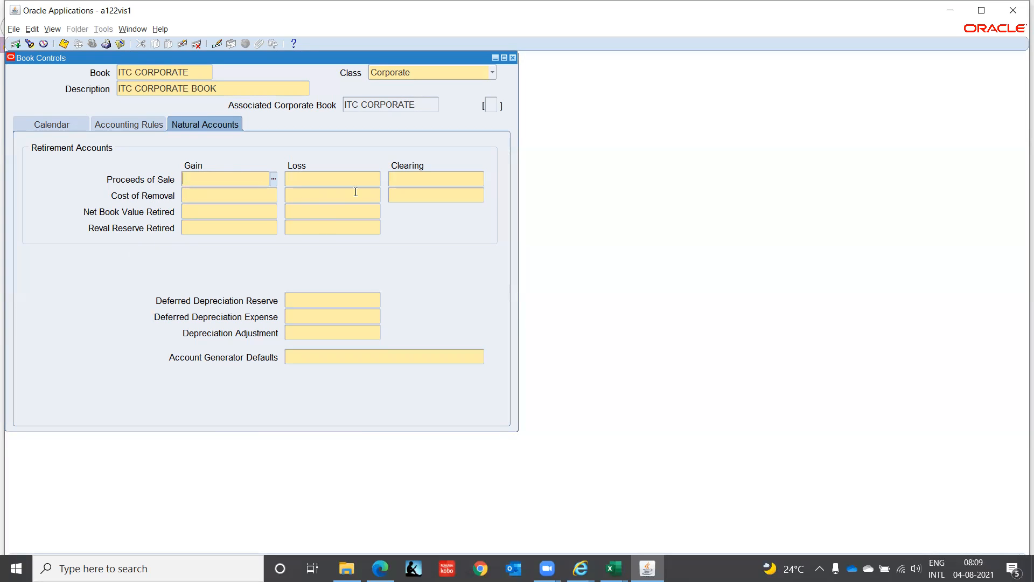
Step: Find the proceeds accounts and assign 7850, Gain on Retirement-Proceeds of Sale, as the Proceeds of Sale gain account
click(271, 178)
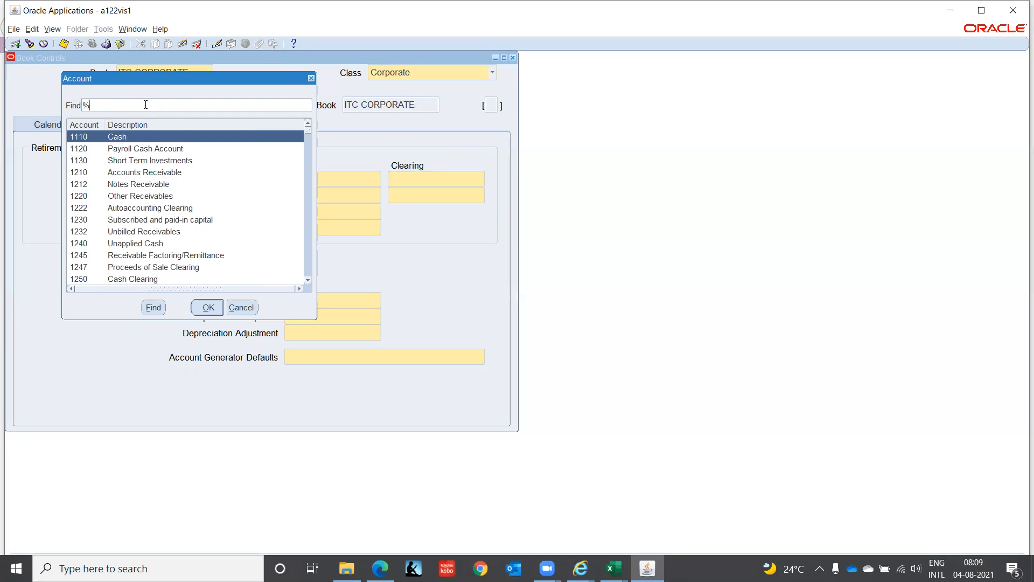
mouse_move(142, 80)
mouse_down()
mouse_move(224, 83)
mouse_move(384, 118)
mouse_move(137, 90)
mouse_up()
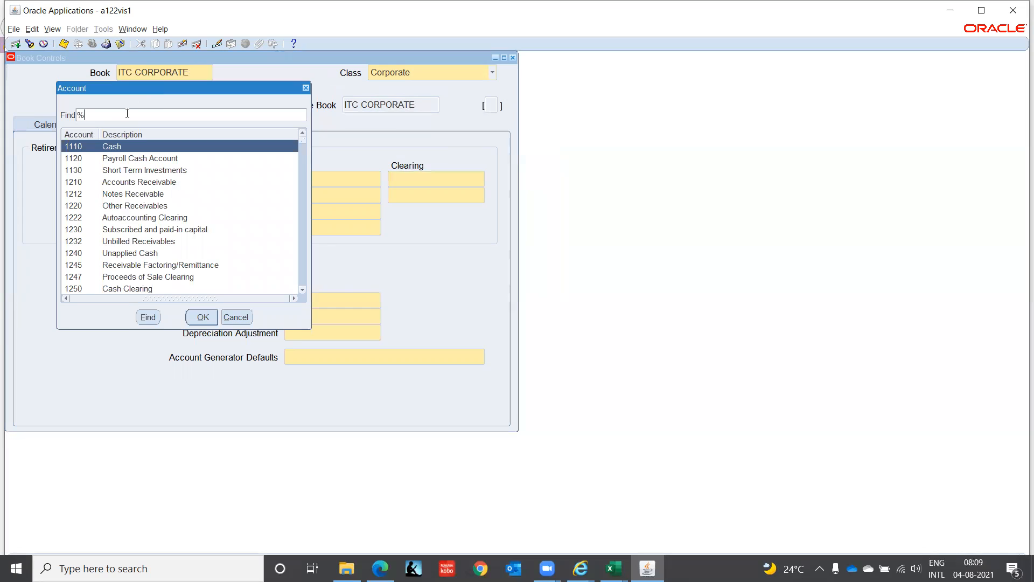
text(Proceed%)
key(Return)
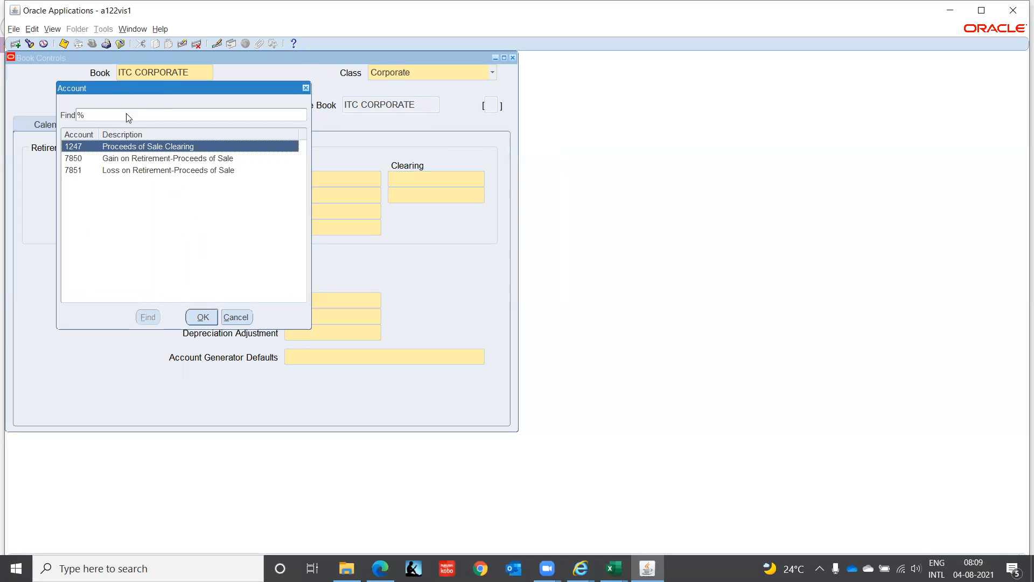
key(Down)
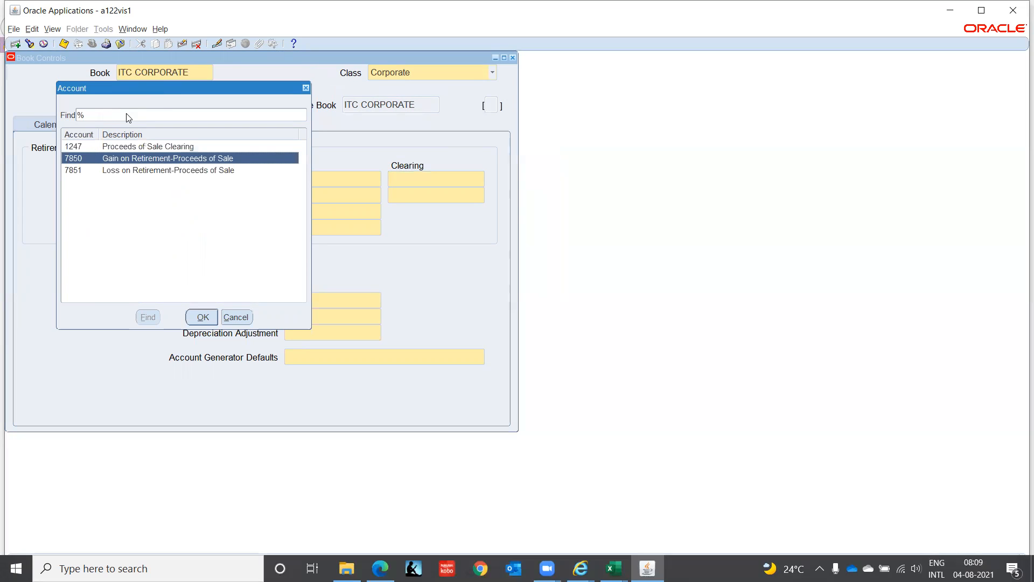
key(Down)
key(Up)
key(Up)
key(Down)
click(191, 320)
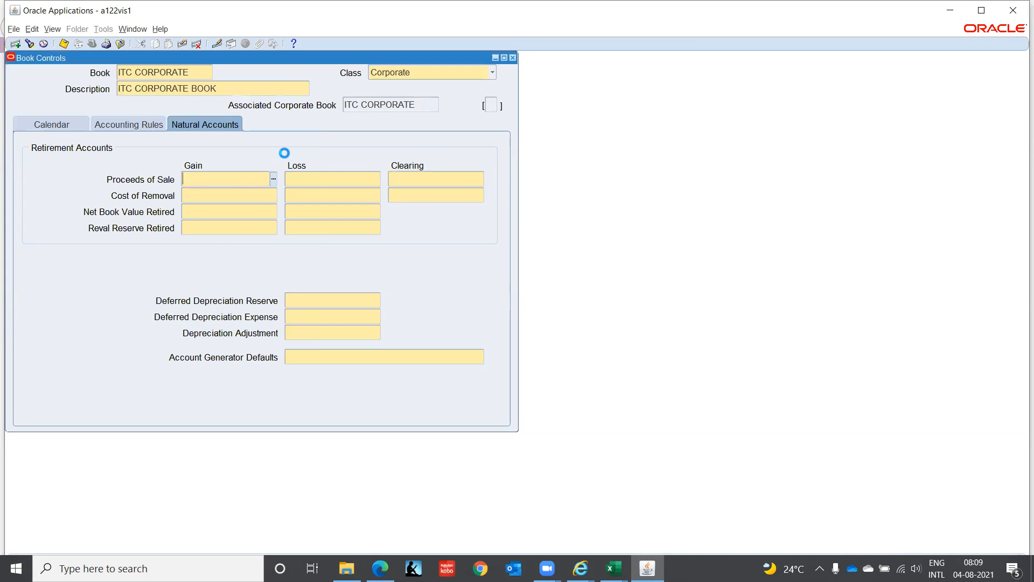
Step: Set the Proceeds of Sale loss account to 7851 and its clearing account to 1247, Proceeds of Sale Clearing
text(7851)
key(Tab)
key(ctrl+l)
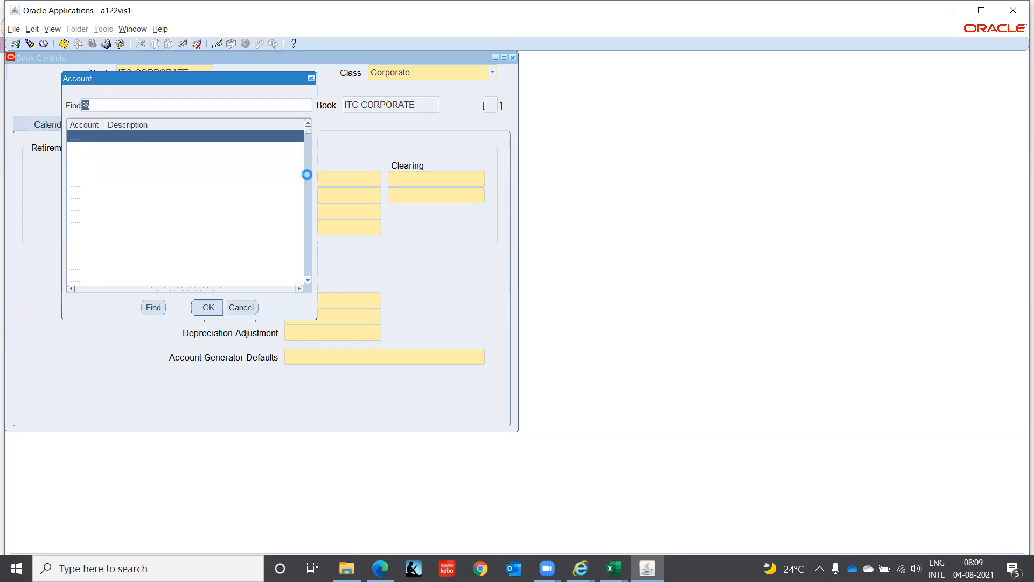
click(132, 269)
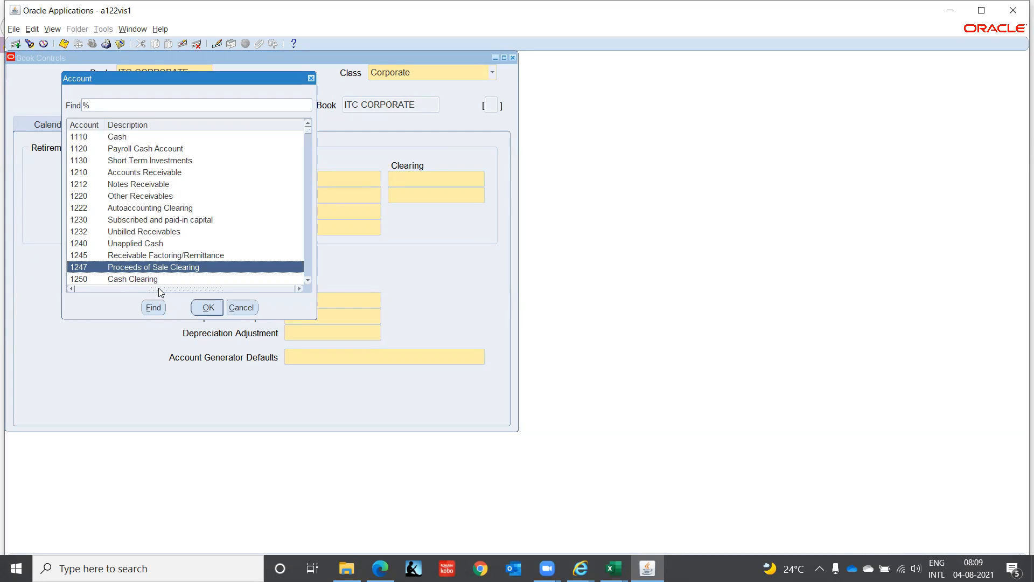
click(208, 309)
Step: Find the removal accounts and assign 7852, Gain on Retirement-Cost of Removal, as the Cost of Removal gain account
click(218, 192)
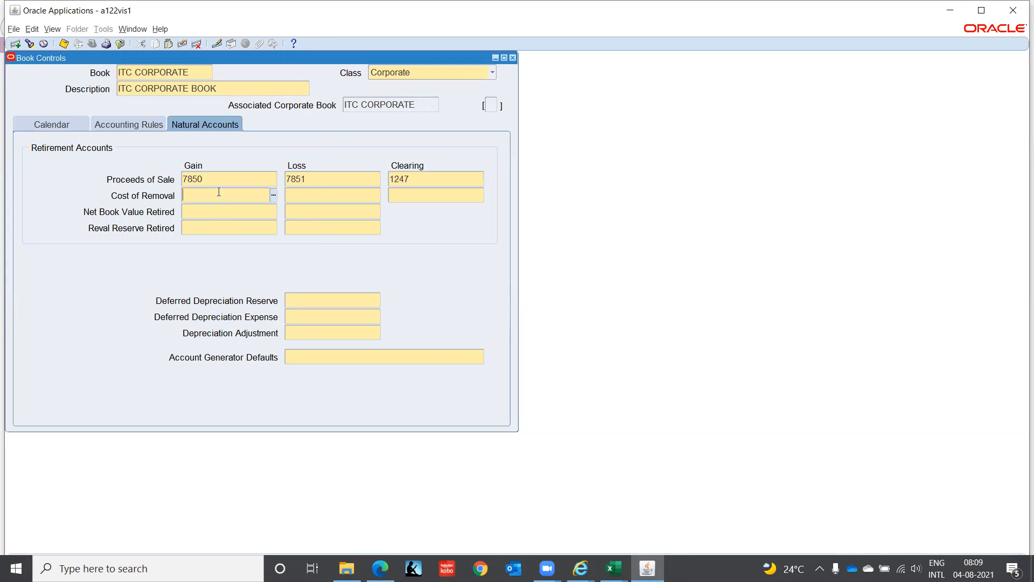
click(273, 197)
text(Remov%)
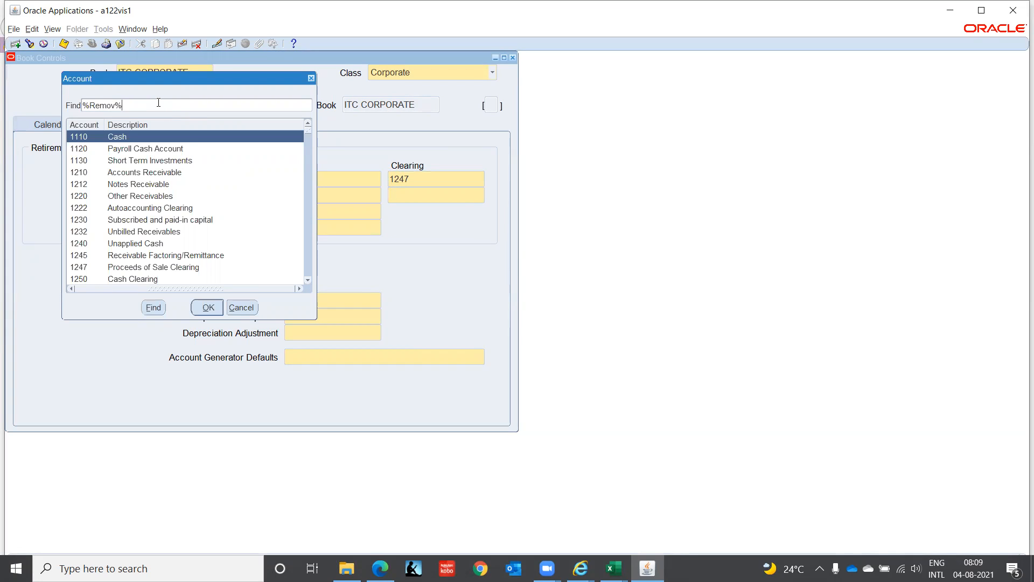
key(Return)
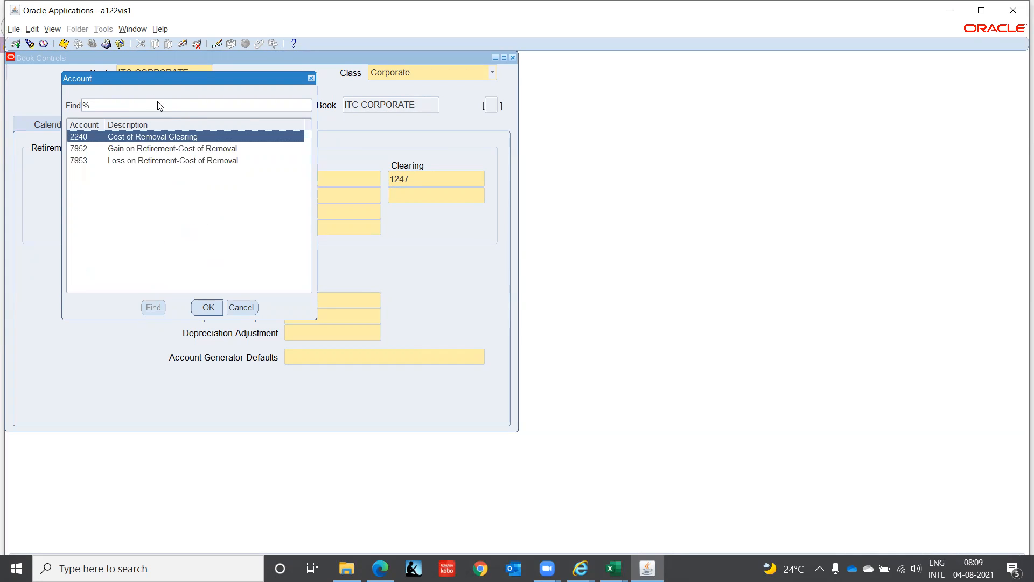
click(165, 148)
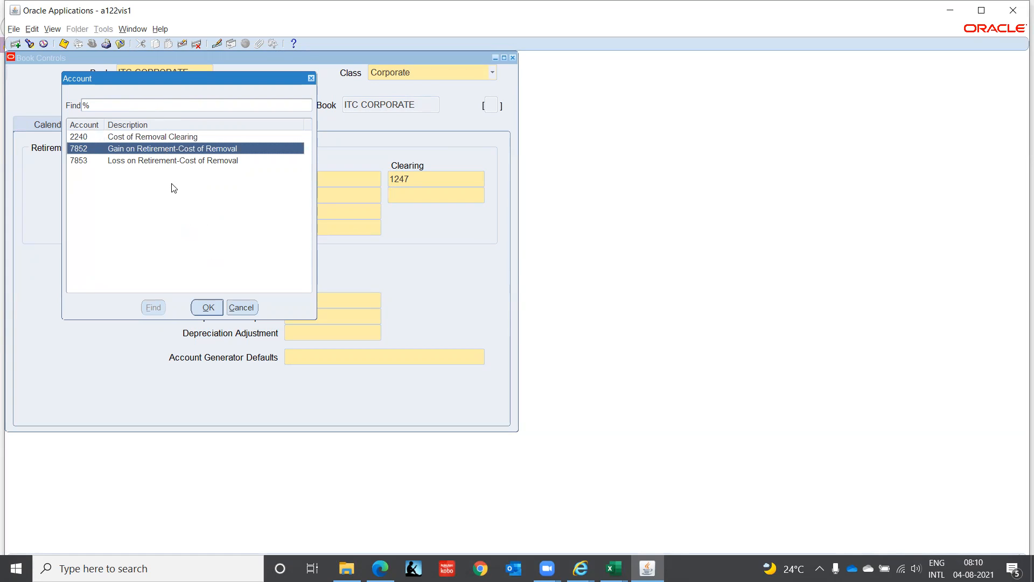
click(202, 304)
Step: Set the Cost of Removal loss account to 7853 and its clearing account to 2240
click(342, 197)
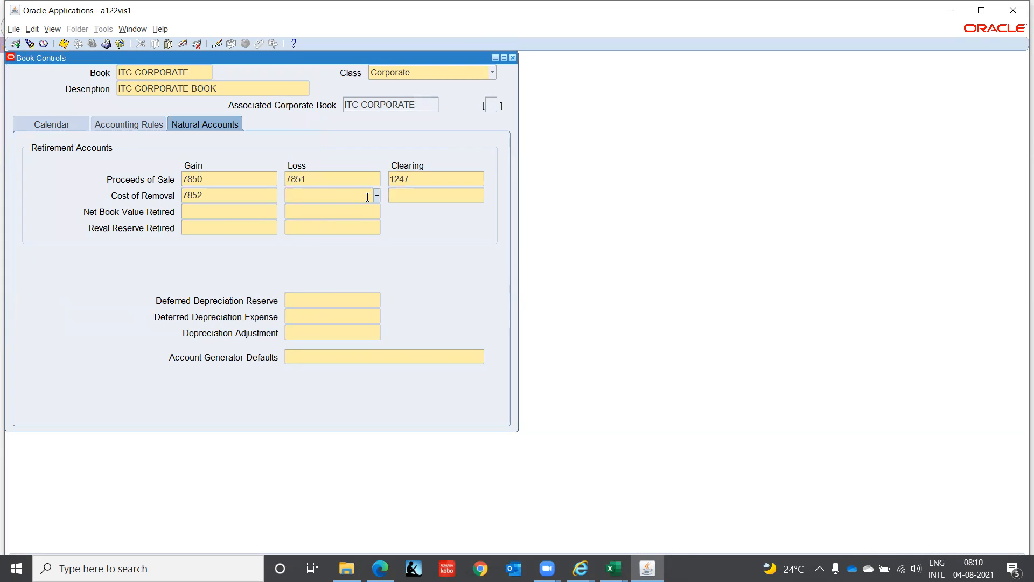
text(7853)
key(Tab)
text(2240)
key(Tab)
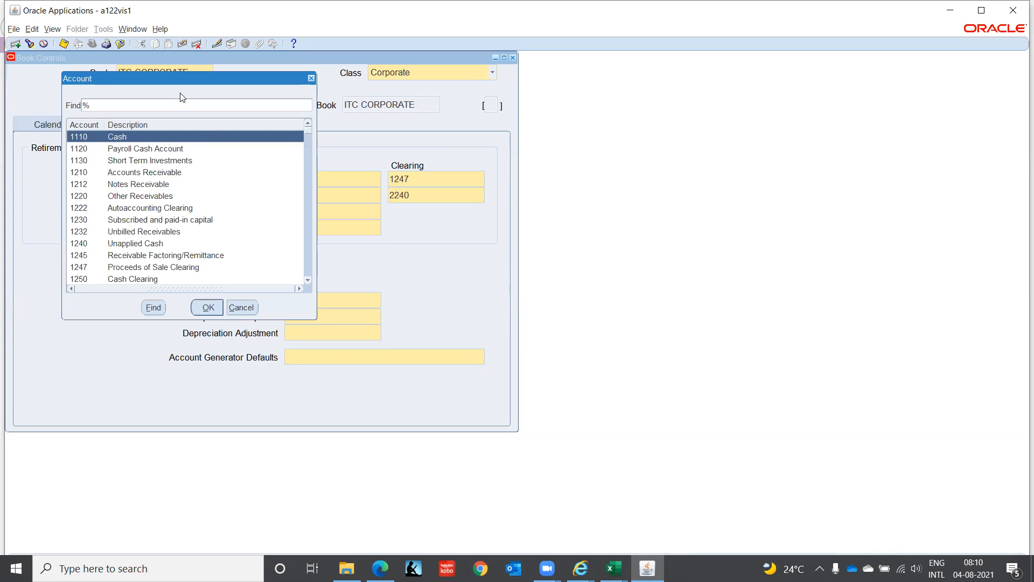
Step: Set the Net Book Value Retired accounts to 7854 for gain and 7855 for loss
text(Book%v)
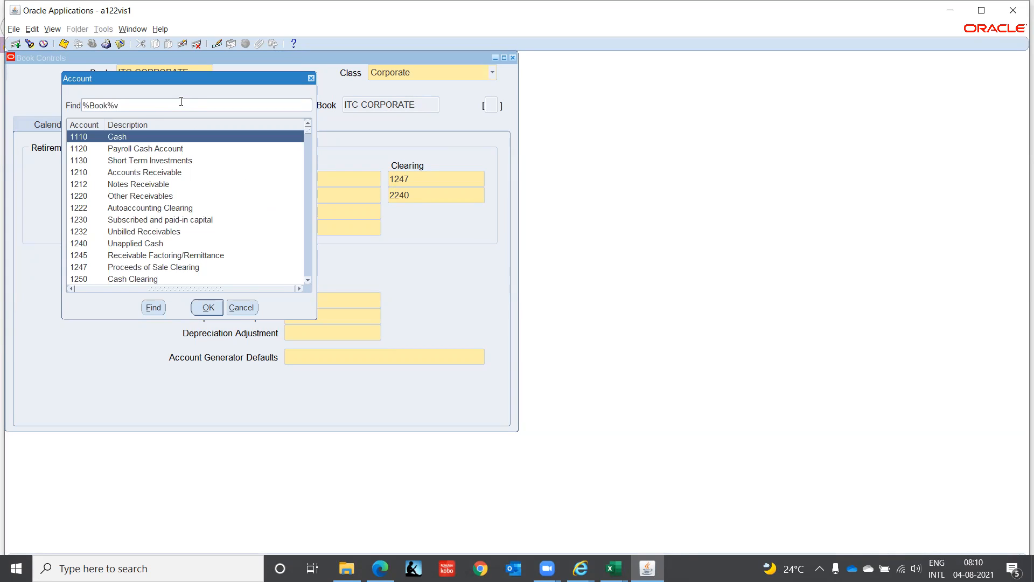
key(BackSpace)
text(Va%)
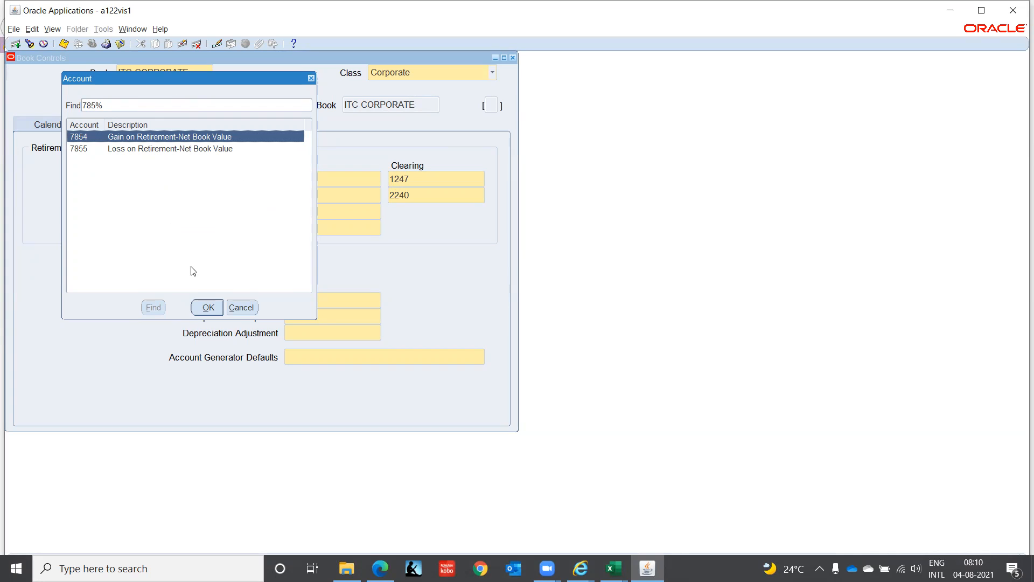
click(205, 310)
click(320, 214)
text(7855)
key(Tab)
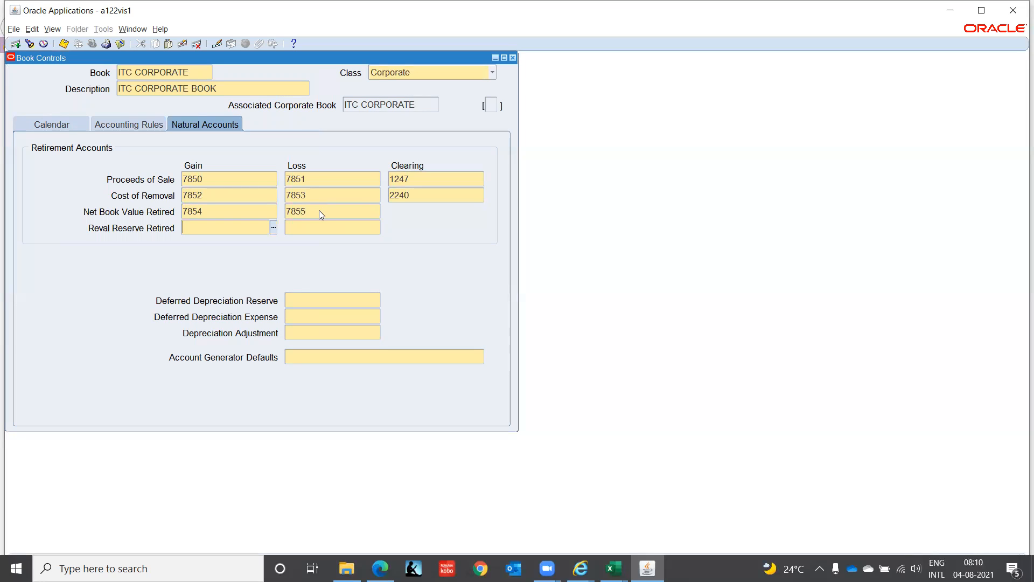
Step: Search the account list for the Reval Reserve Retired gain account, first by %Reva% and then by %Retir%
click(273, 229)
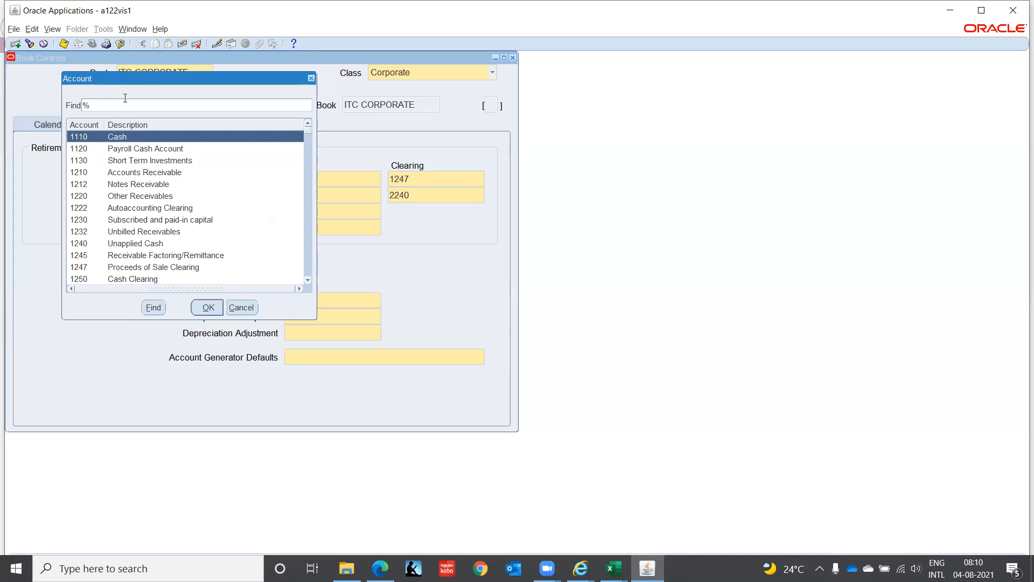
text(Reva%)
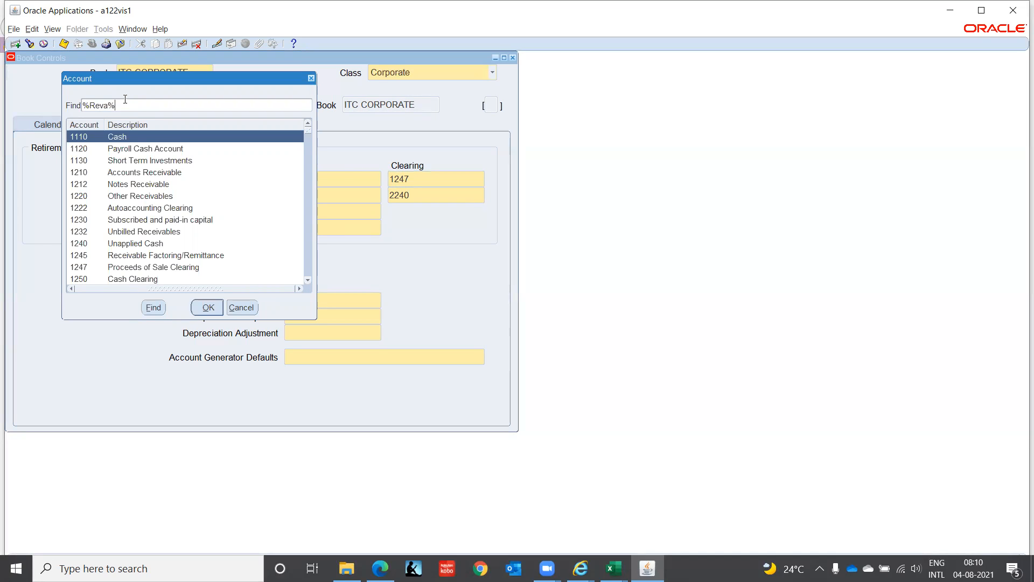
key(Return)
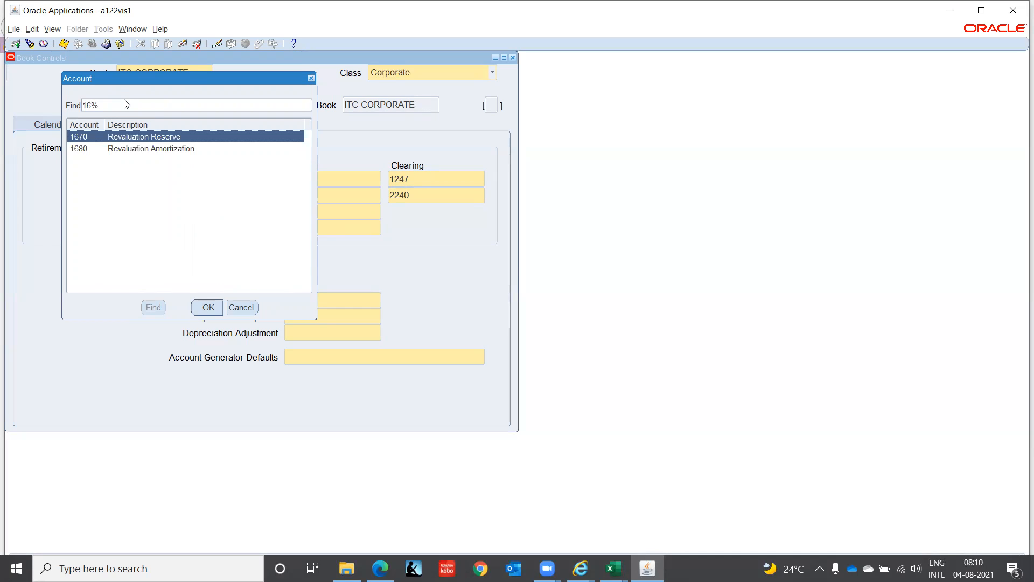
click(124, 104)
key(BackSpace)
key(BackSpace)
key(BackSpace)
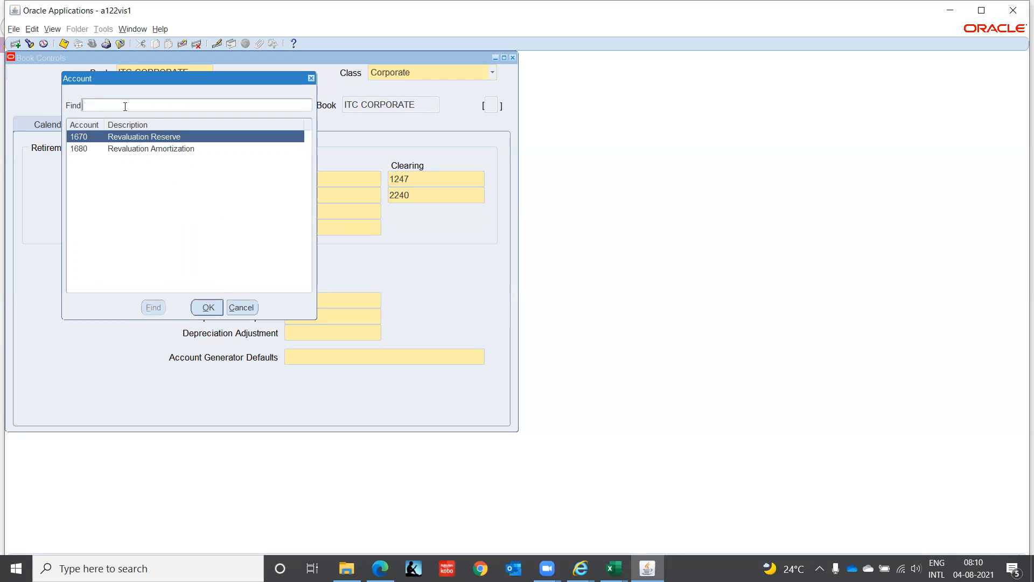
text(%Retir%)
key(Return)
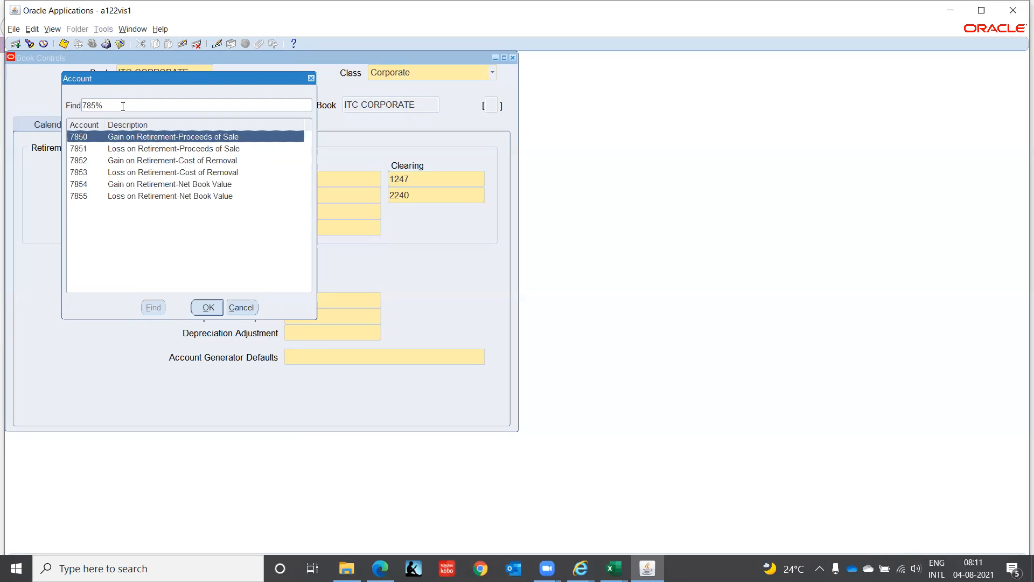
Step: Search the accounts for Reva% and assign 1670, Revaluation Reserve, as the Reval Reserve Retired gain account
drag(107, 104, 6, 163)
text(Reva%)
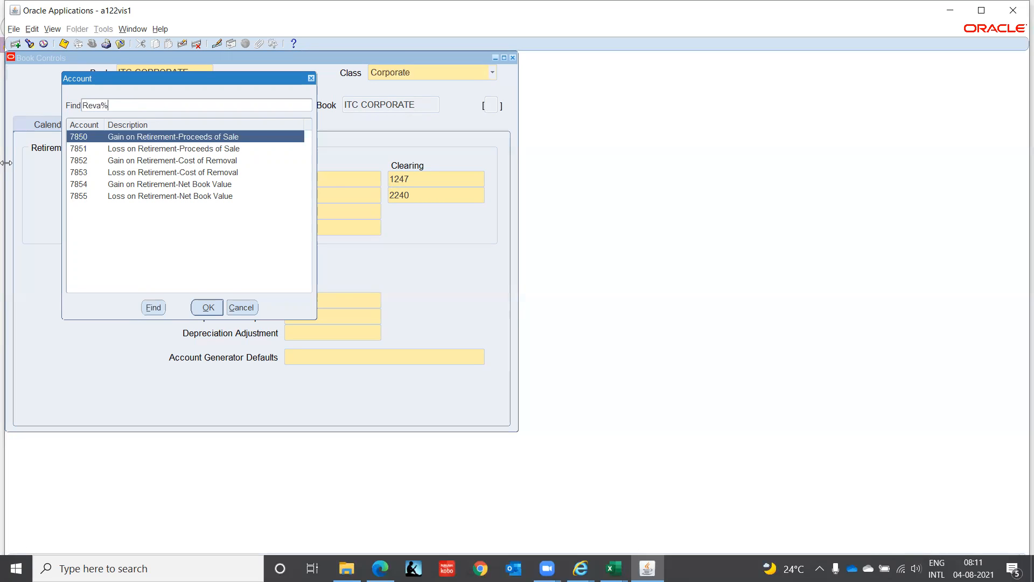
key(Return)
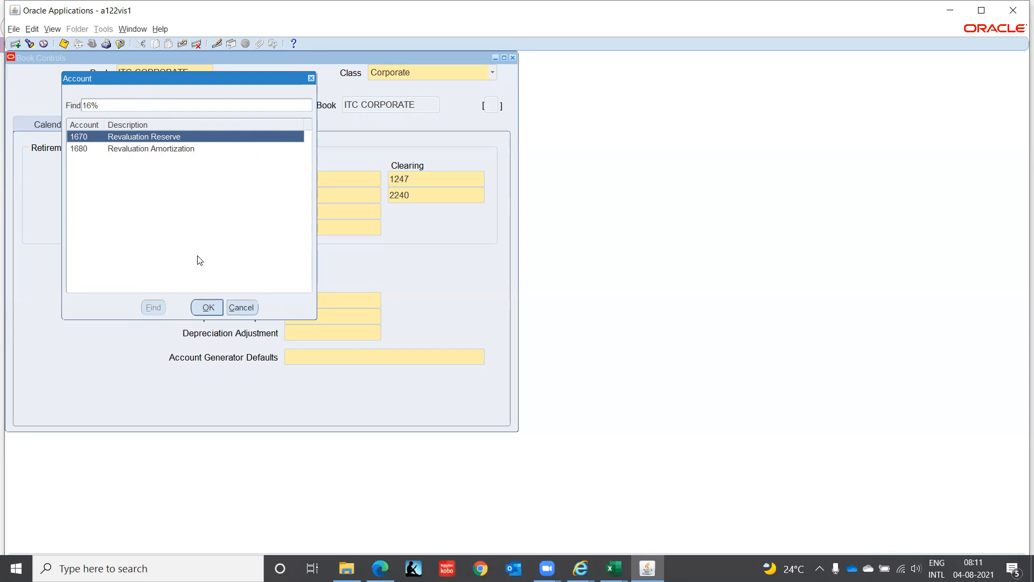
click(211, 309)
Step: Browse the full account list for a Reval Reserve Retired loss account, then close it without choosing one
click(321, 226)
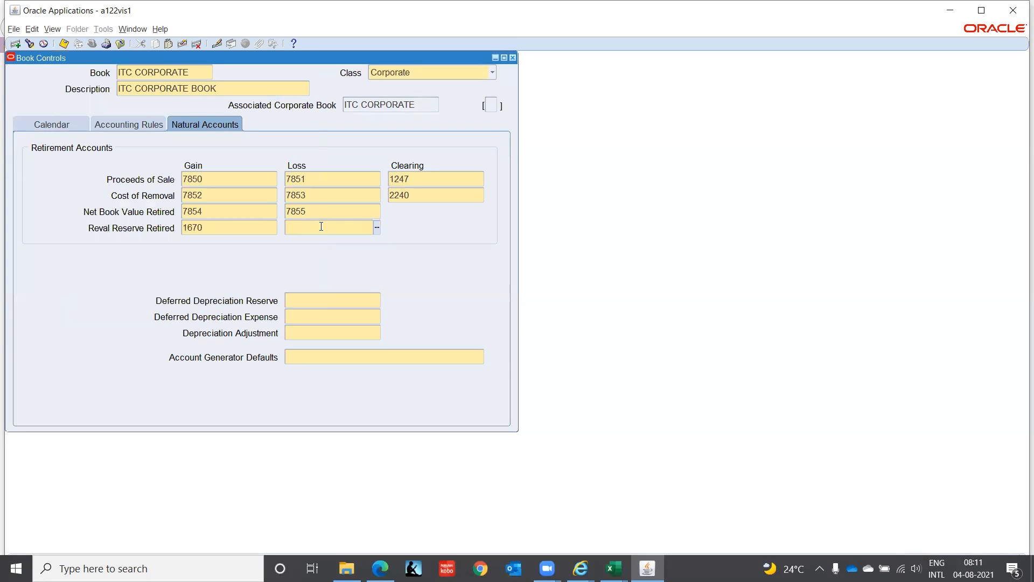
click(378, 228)
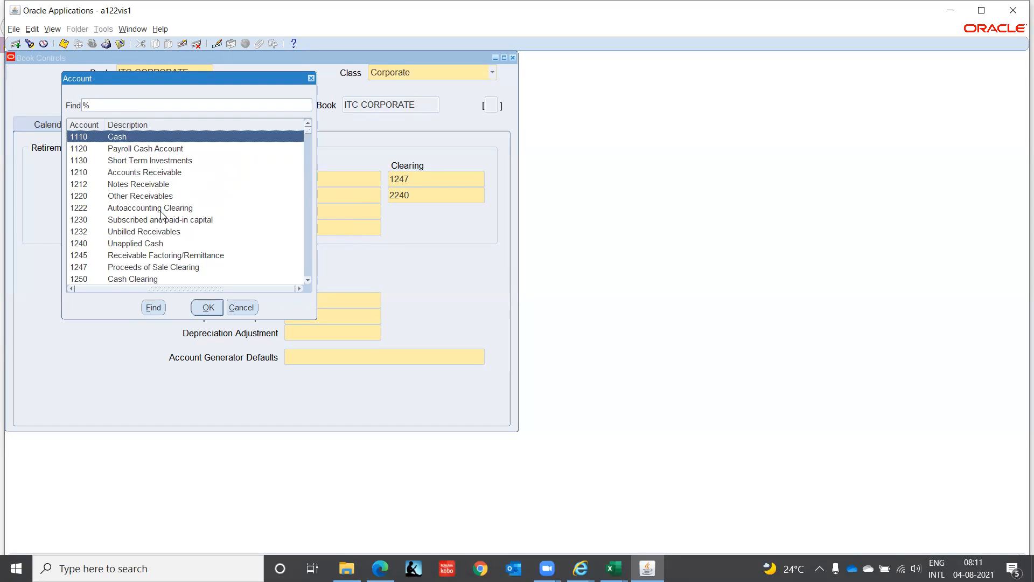
click(161, 211)
click(161, 215)
scroll(162, 216, down, 4)
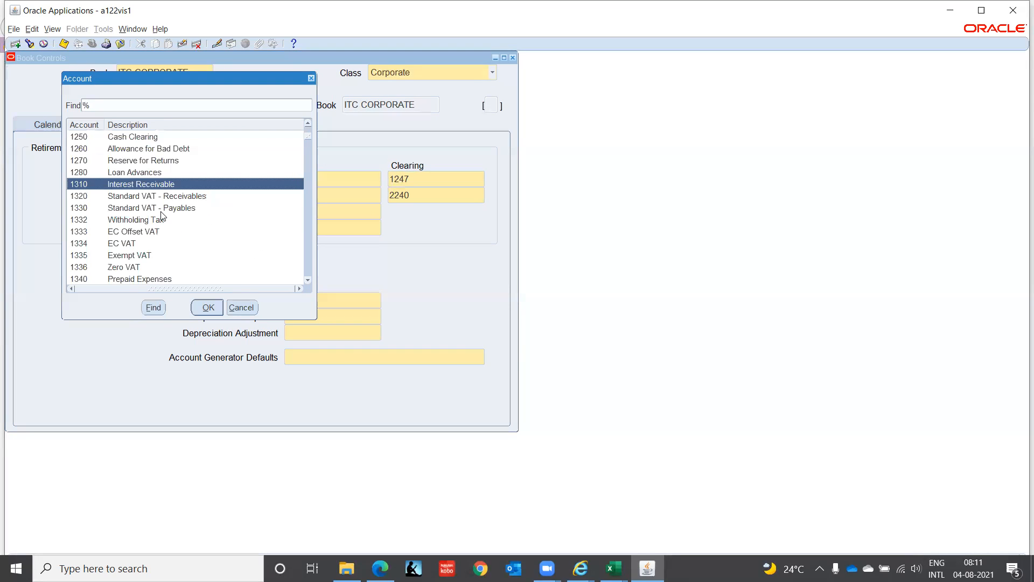
key(Down)
key(Down)
key(Down)
key(Down)
key(Down)
key(Down)
key(Down)
key(Down)
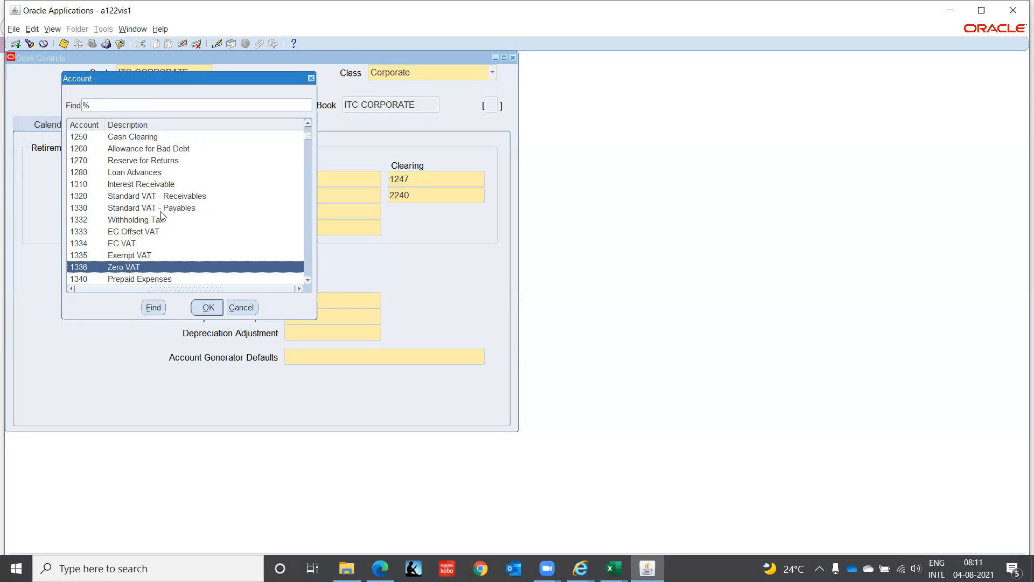
key(Down)
key(Down)
key(Down)
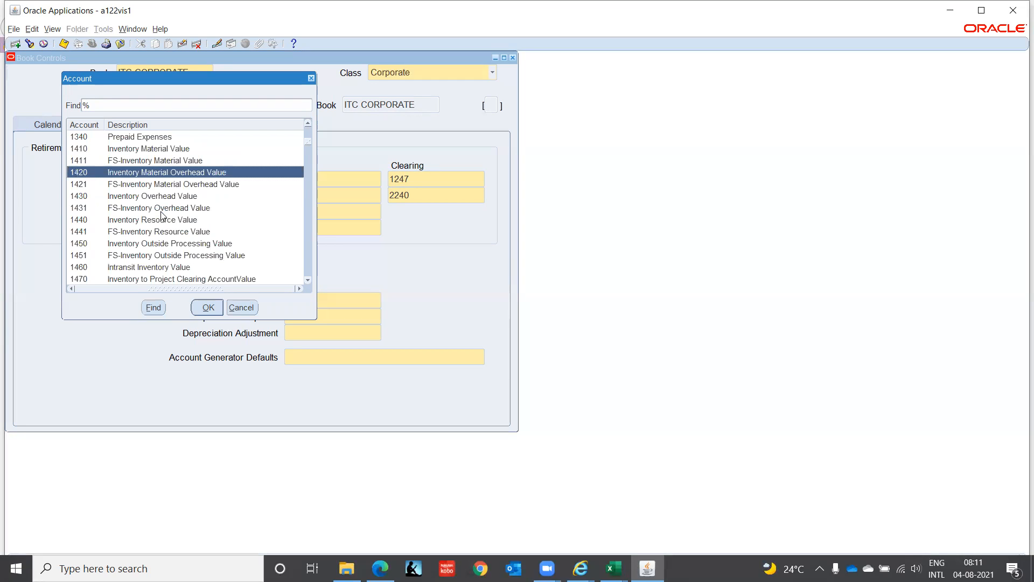
key(Down)
key(Down)
key(Down)
key(Down)
key(Down)
key(Down)
key(Down)
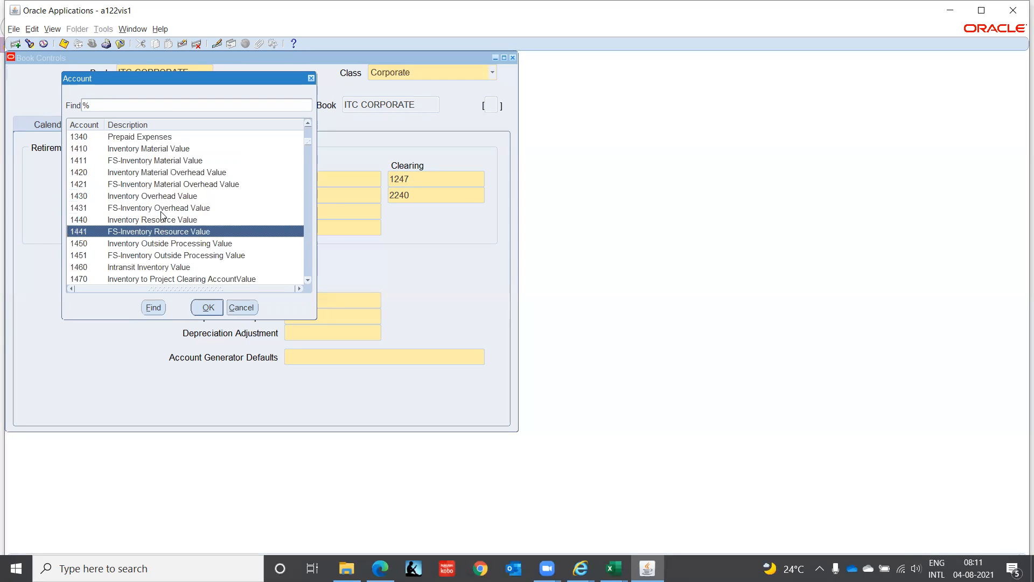
key(Down)
key(Down)
key(Down)
key(Down)
key(Down)
key(Down)
key(Down)
key(Down)
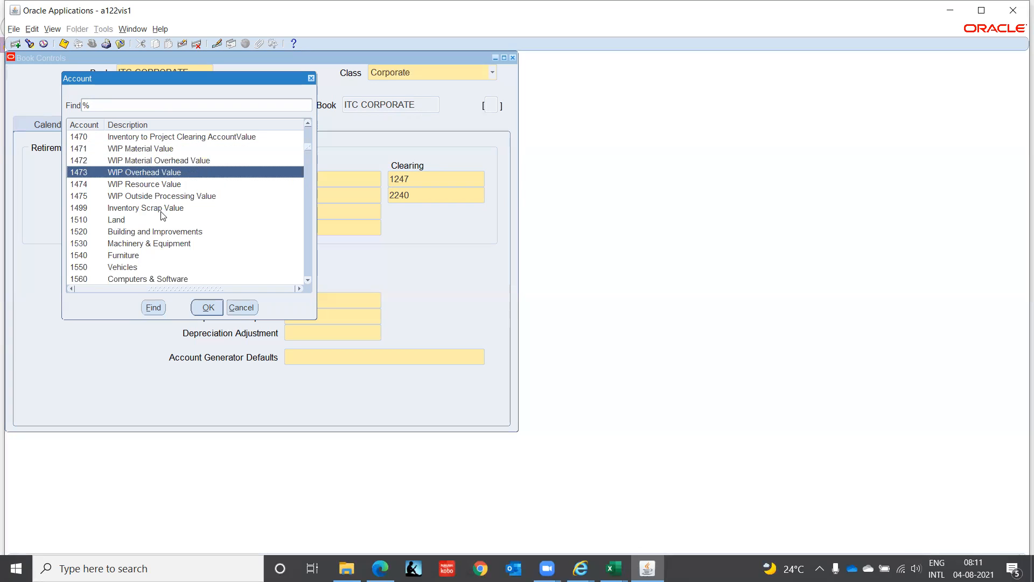
key(Down)
key(Down)
key(Down)
key(Down)
key(Down)
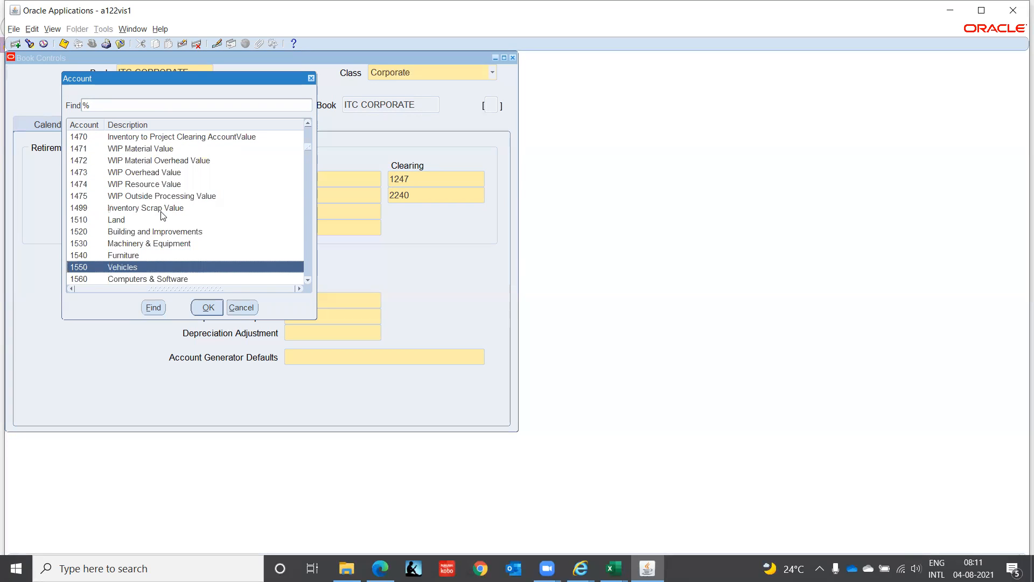
key(Down)
key(Down)
key(Down)
key(Down)
key(Down)
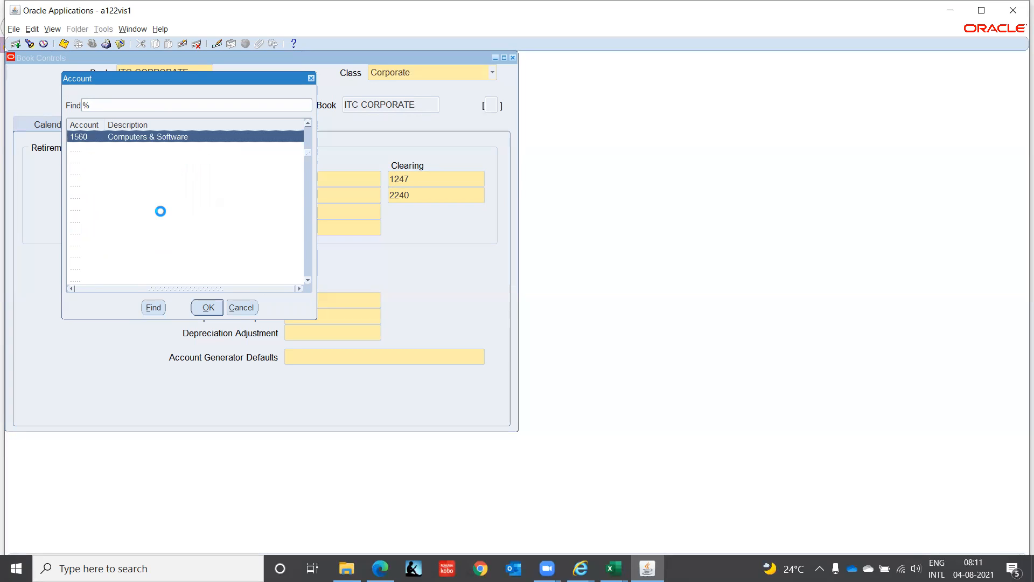
key(Down)
key(Down)
key(Down)
key(Down)
key(Down)
key(Down)
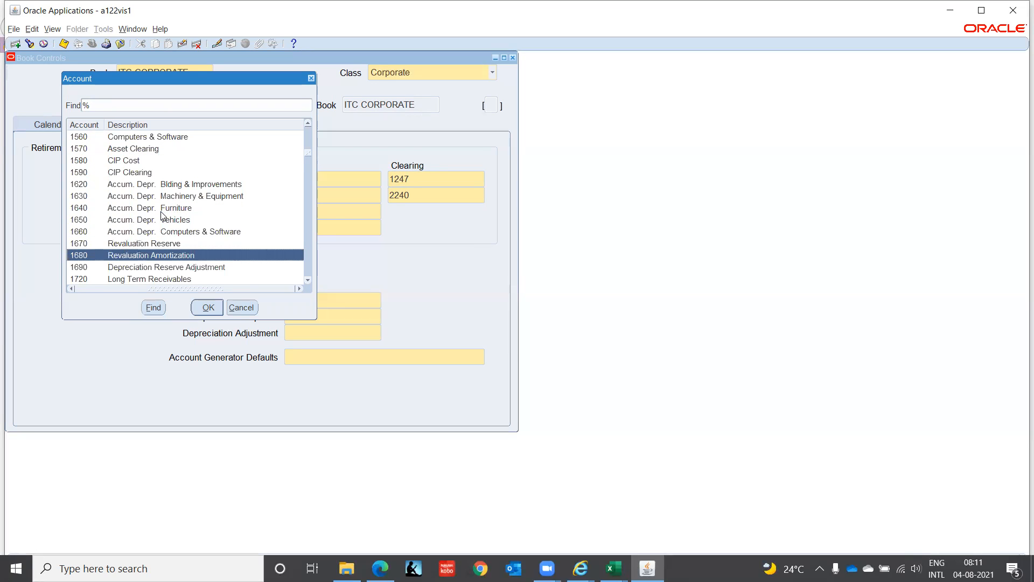
key(Down)
key(Down)
key(Down)
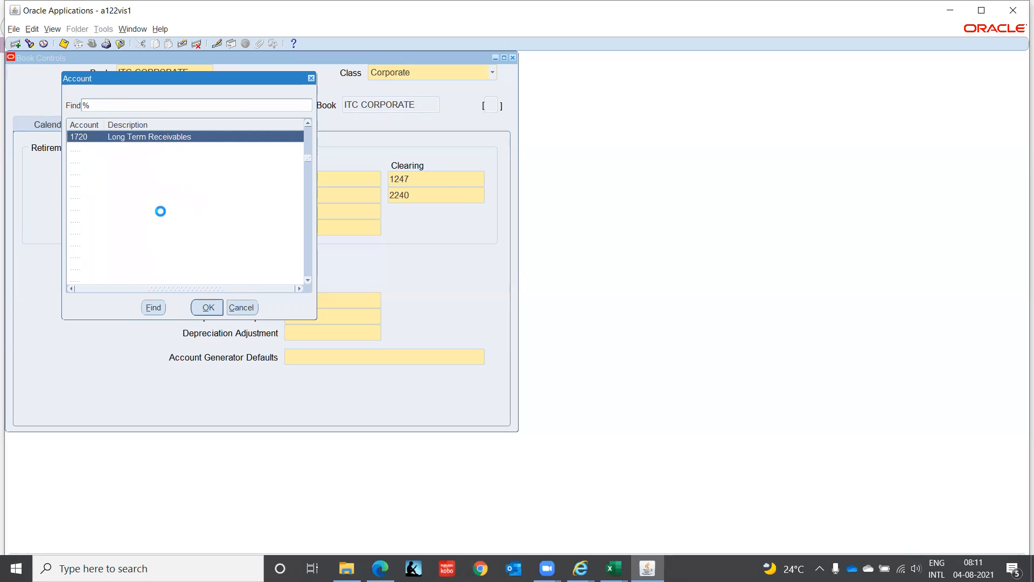
key(Down)
key(Down)
key(Down)
key(Down)
key(Down)
key(Down)
key(Down)
key(Down)
key(Down)
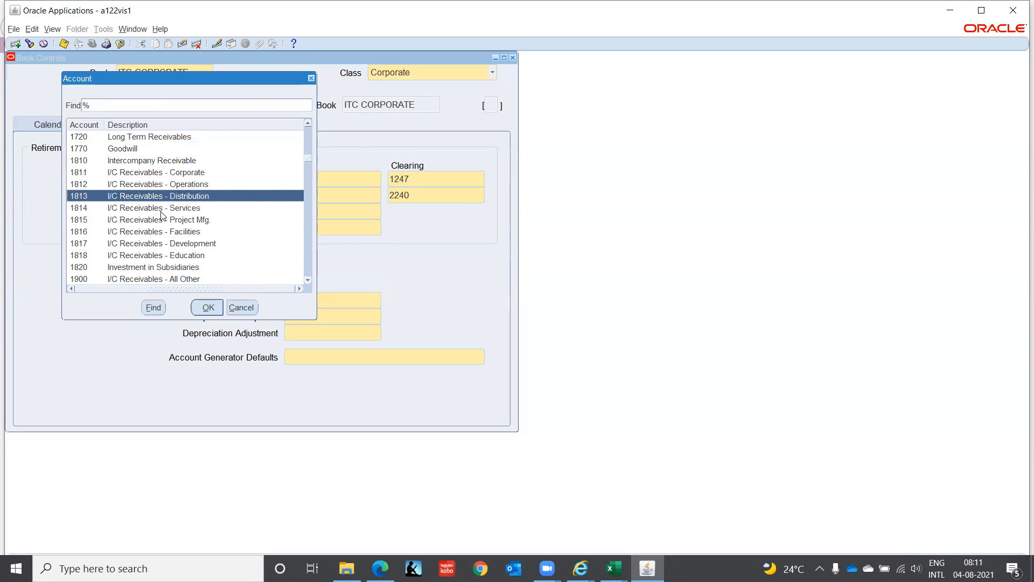
key(Down)
key(Down)
key(Down)
key(Down)
key(Down)
key(Down)
key(Down)
key(Down)
key(Down)
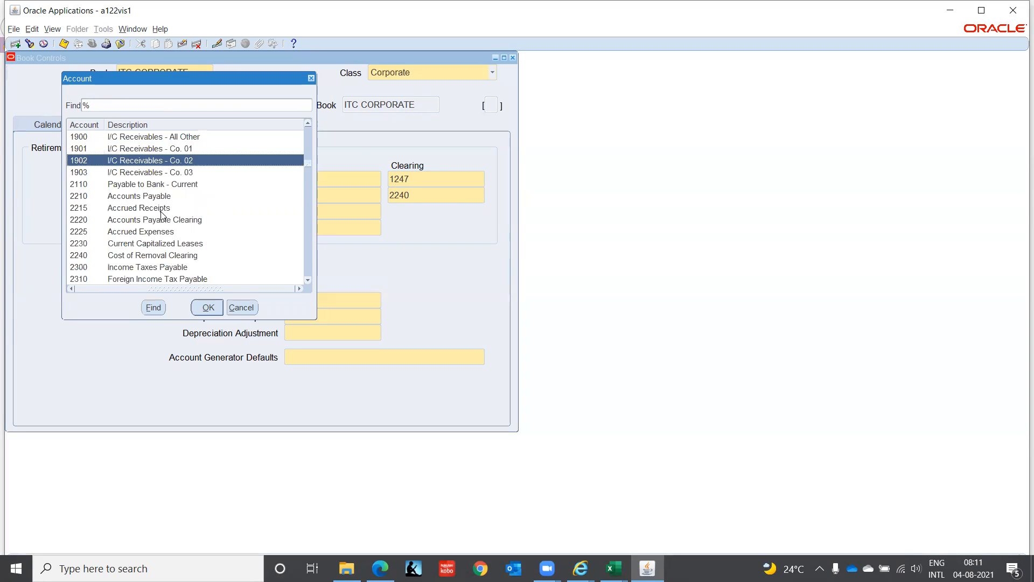
key(Down)
key(Down)
key(Down)
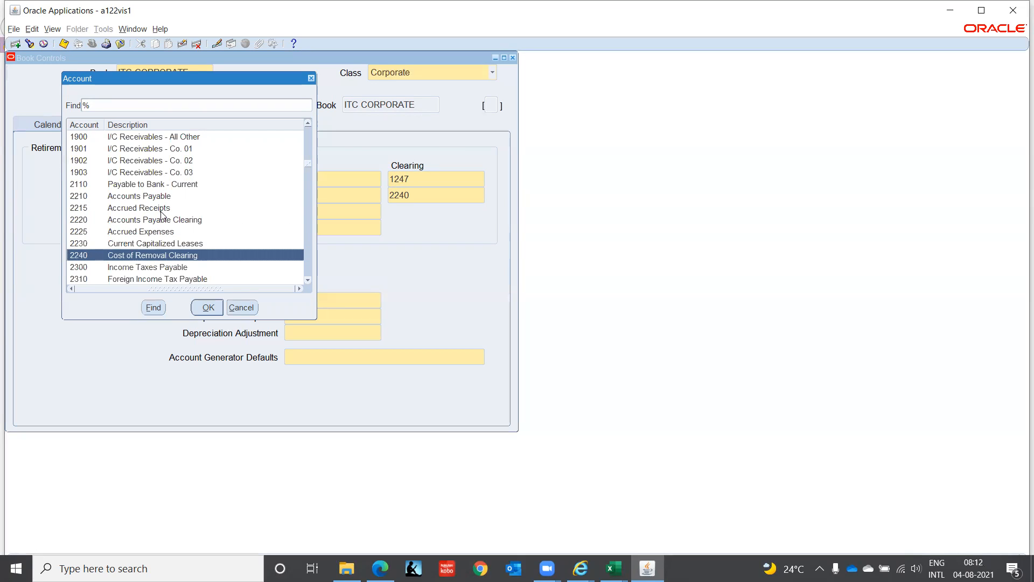
key(Down)
key(Down)
key(Down)
key(Down)
key(Down)
key(Down)
key(Down)
key(Down)
key(Down)
key(Down)
key(Down)
key(Down)
key(Down)
key(Down)
key(Down)
key(Down)
key(Down)
key(Down)
key(Down)
key(Down)
key(Down)
key(Down)
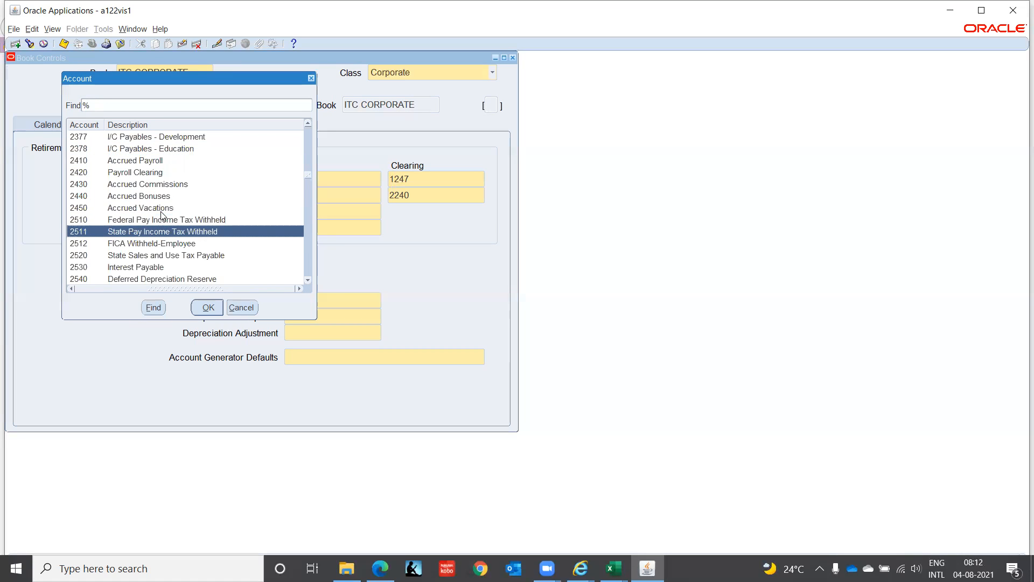
key(Down)
key(Down)
key(Down)
key(Down)
key(Down)
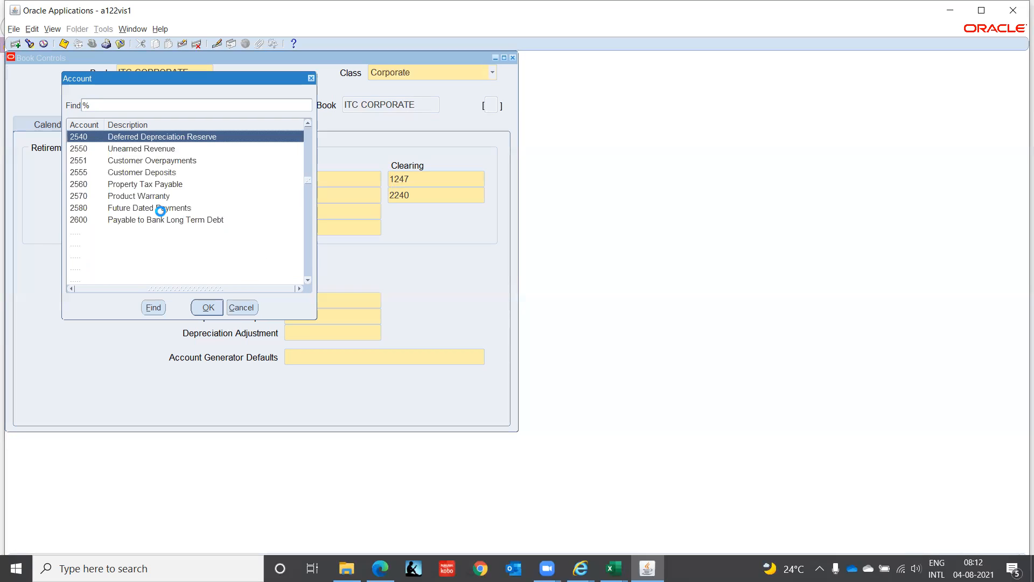
key(Down)
key(Down)
key(Down)
key(Down)
key(Down)
key(Down)
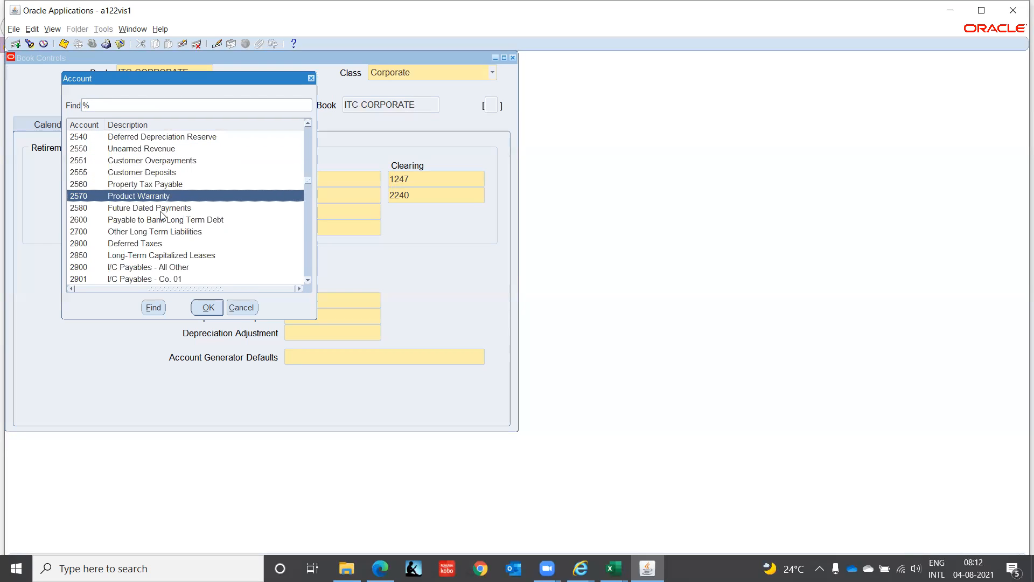
key(Down)
key(Down)
key(Down)
key(Down)
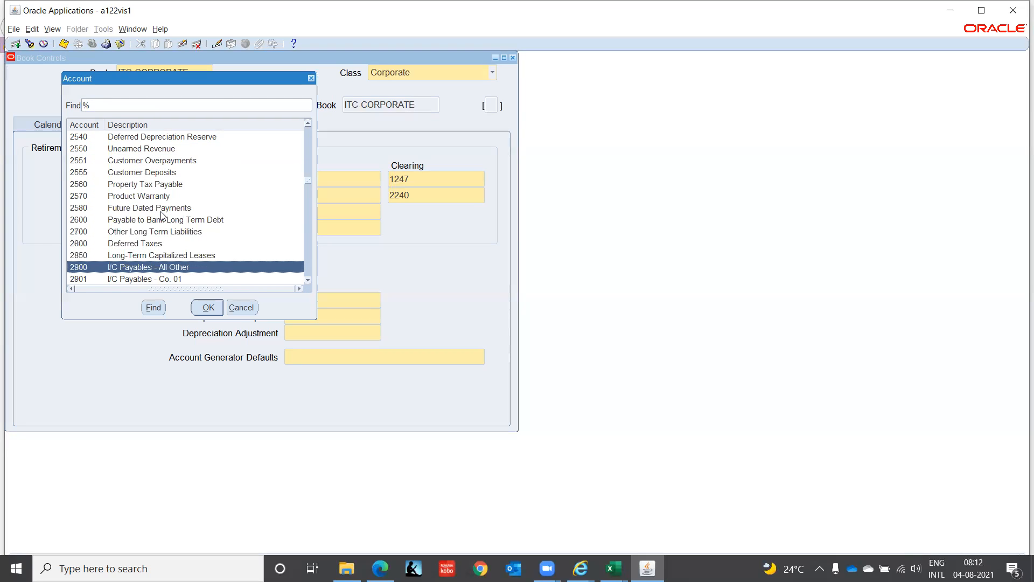
key(Down)
key(Down)
key(Down)
key(Down)
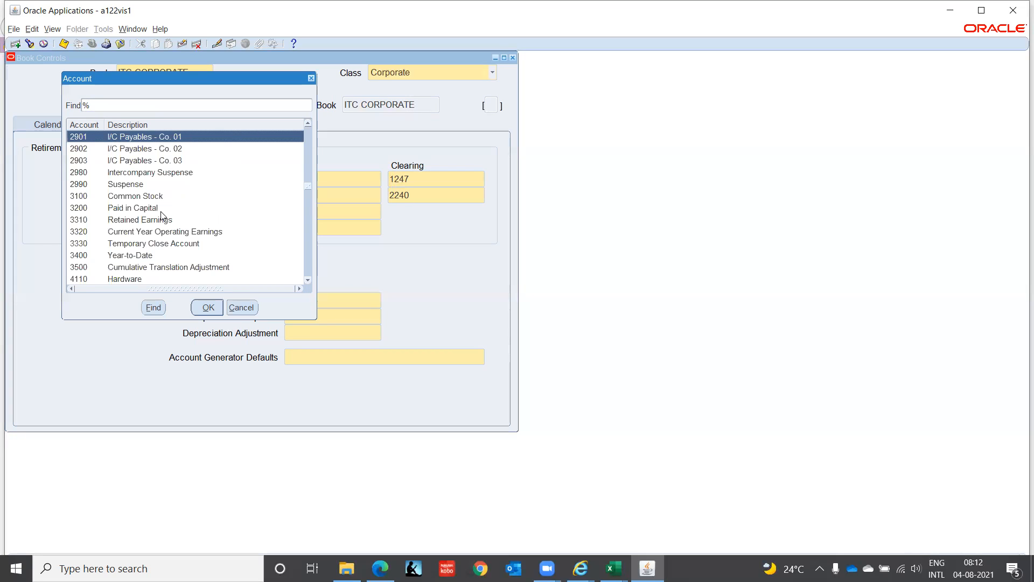
key(Down)
key(Down)
key(Down)
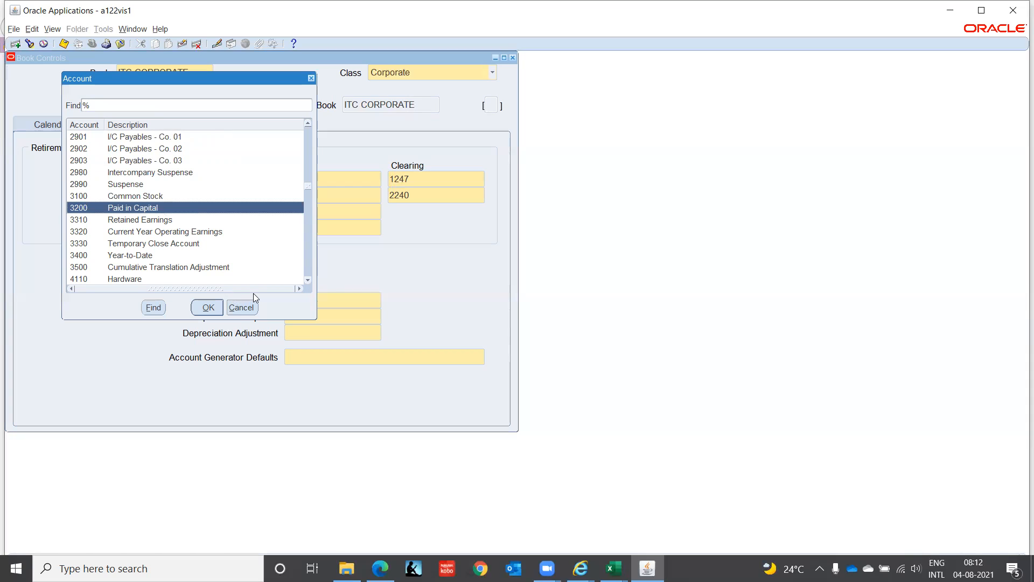
click(247, 306)
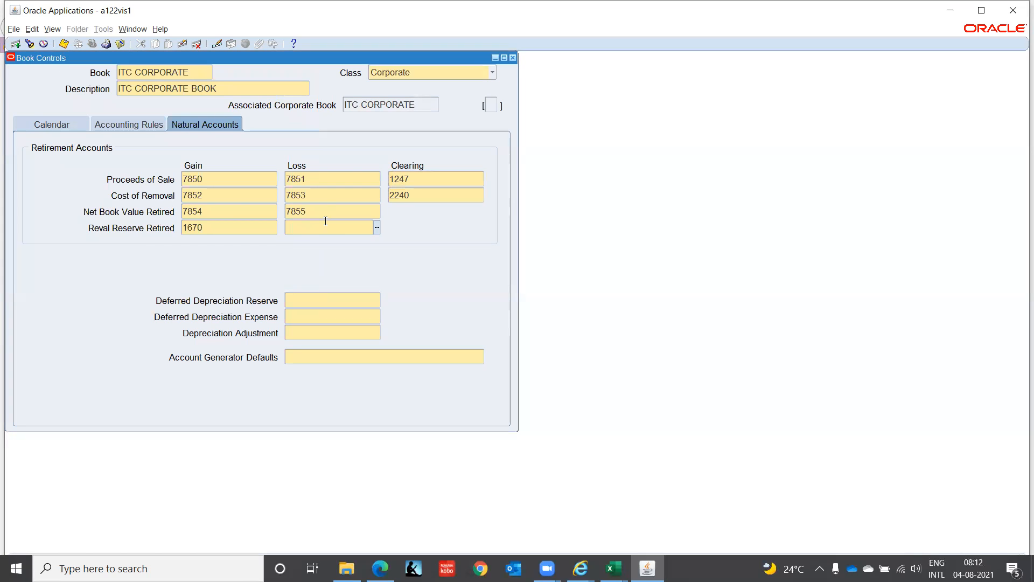
Step: Set the Reval Reserve Retired loss account to 1670
text(1670)
key(Tab)
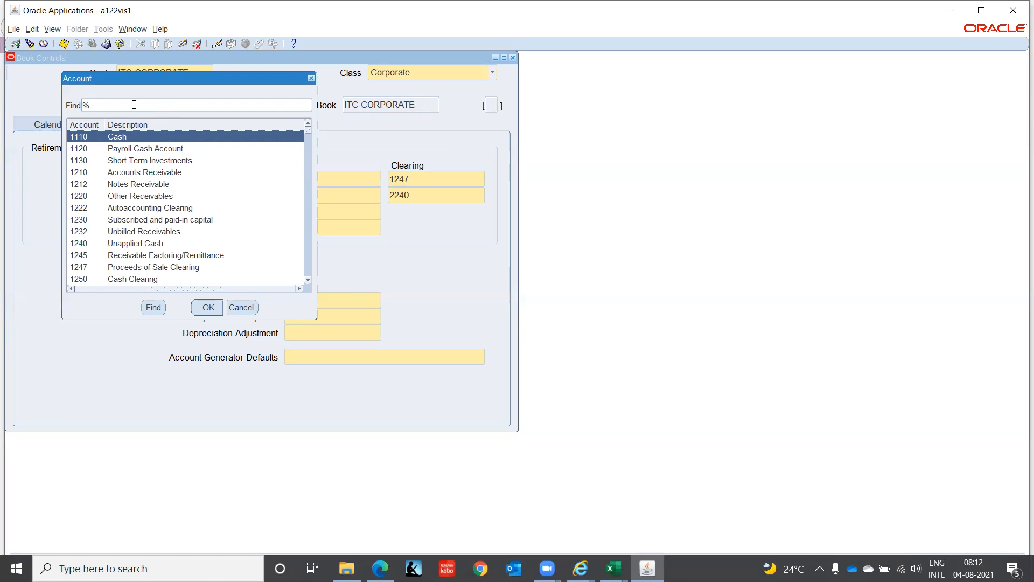
Step: Search the accounts for %Defer% and assign 2540, Deferred Depreciation Reserve, as the Deferred Depreciation Reserve account
text(Defer%)
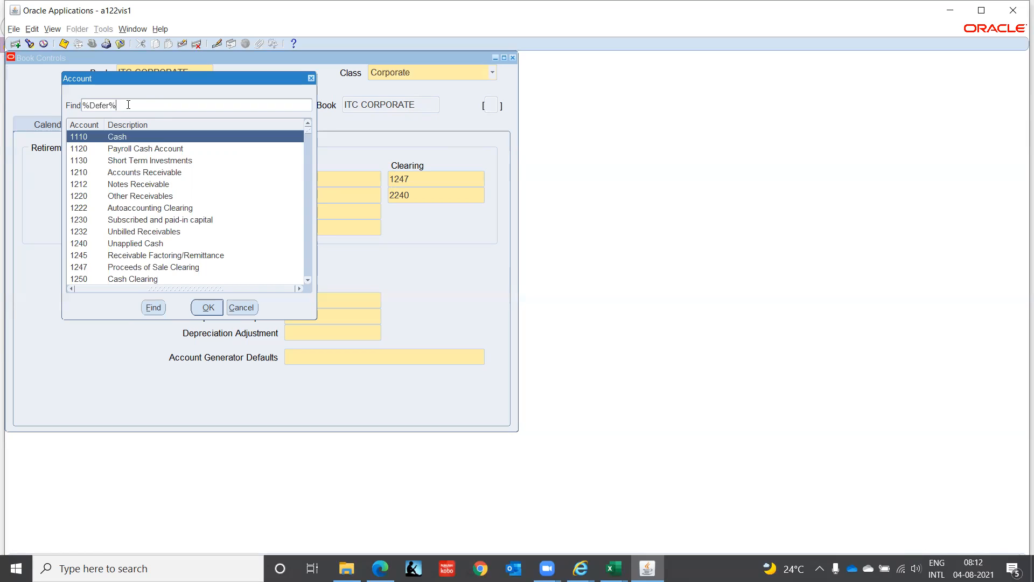
key(Return)
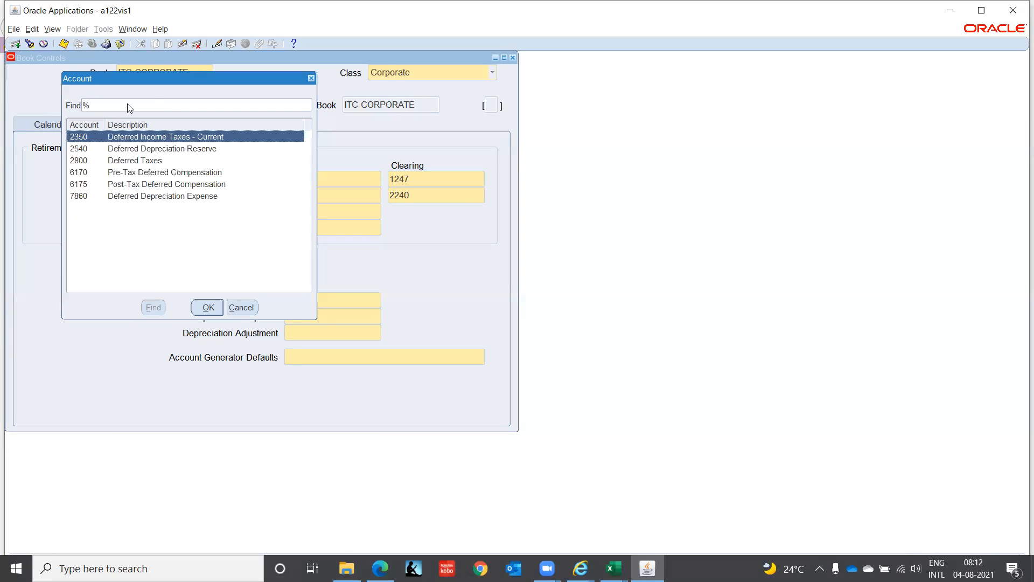
key(Down)
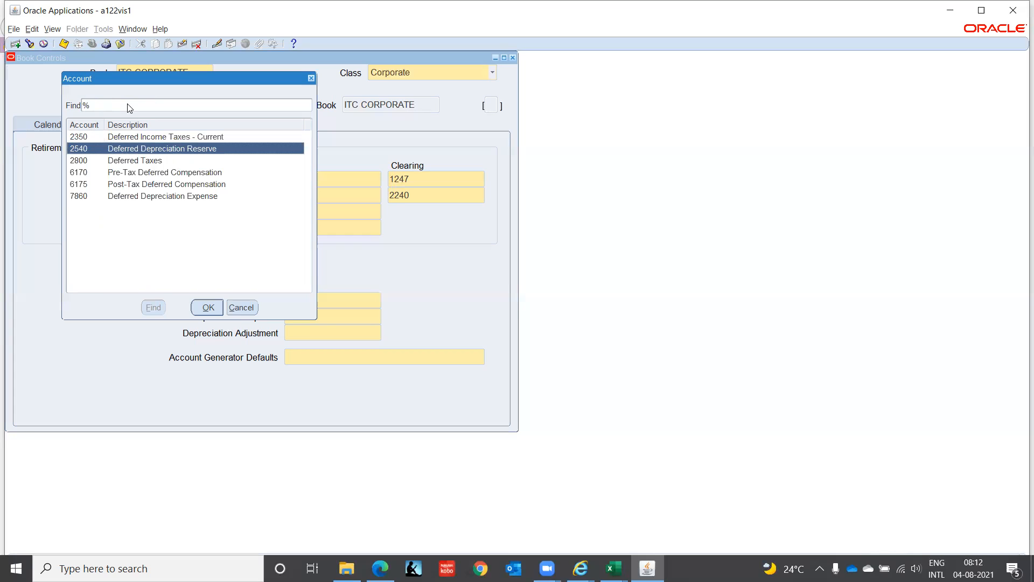
key(Return)
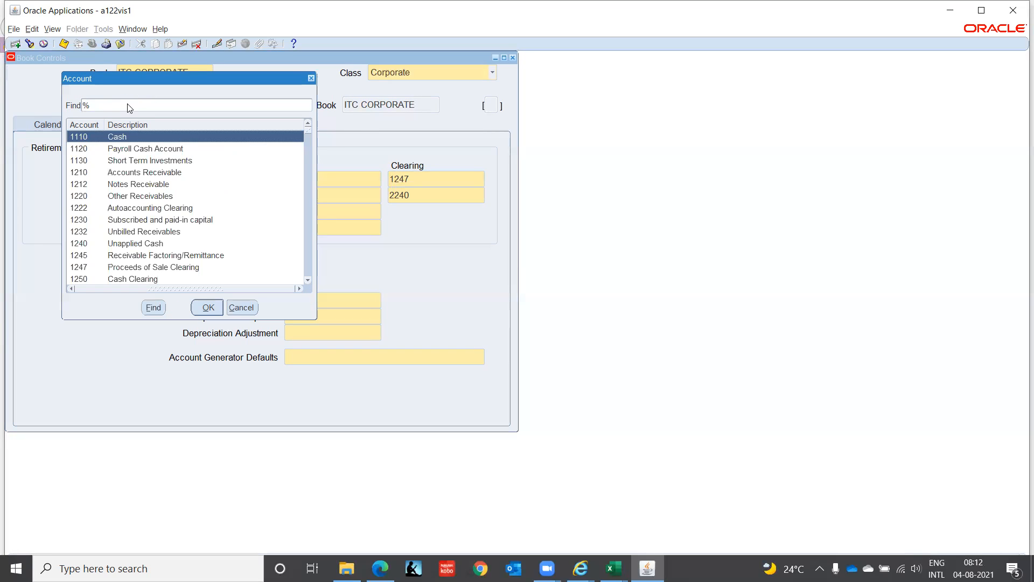
Step: Search the accounts for %Defer% and assign 7860, Deferred Depreciation Expense, as the Deferred Depreciation Expense account
text(Defer$)
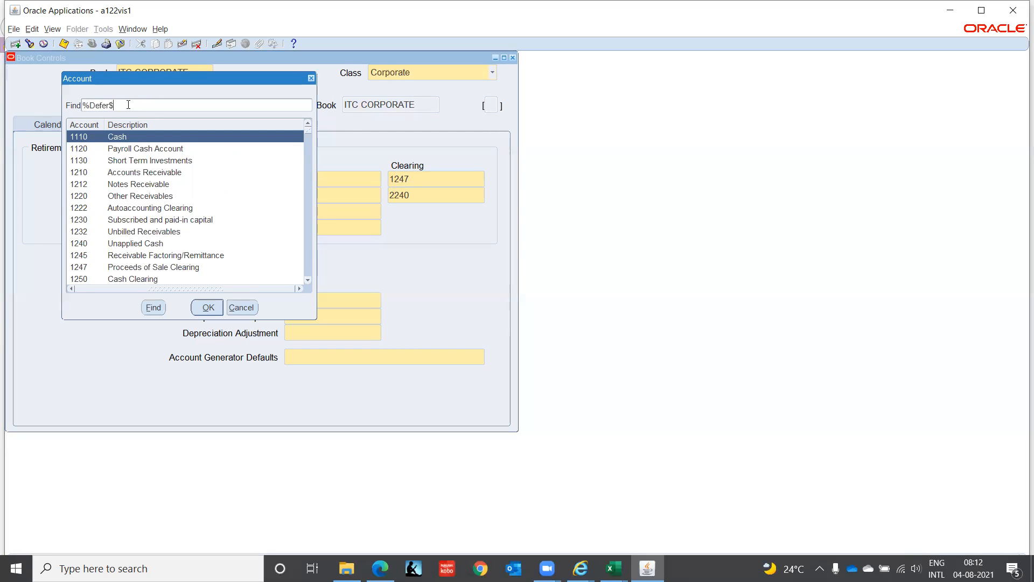
key(BackSpace)
text(%)
key(Return)
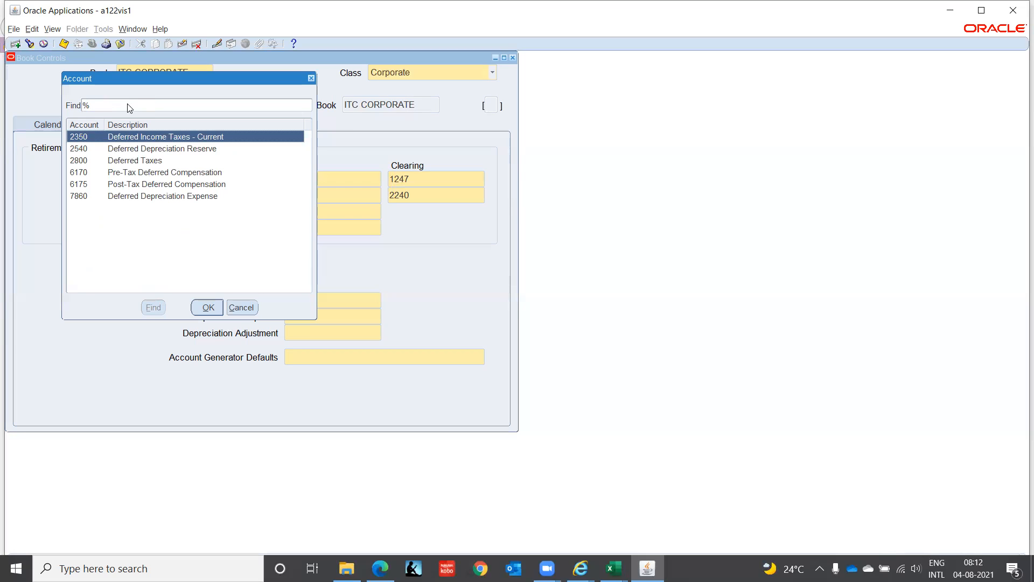
key(Down)
key(Down)
key(Down)
key(Down)
key(Down)
key(Return)
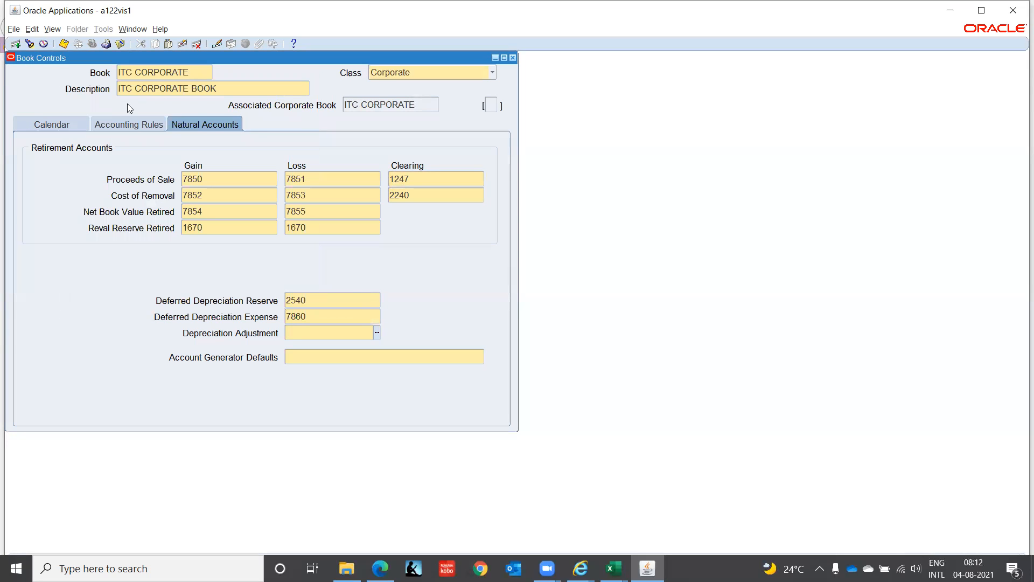
Step: Search the accounts for %Adju% and assign 1690, Depreciation Reserve Adjustment, as the Depreciation Adjustment account
key(ctrl+l)
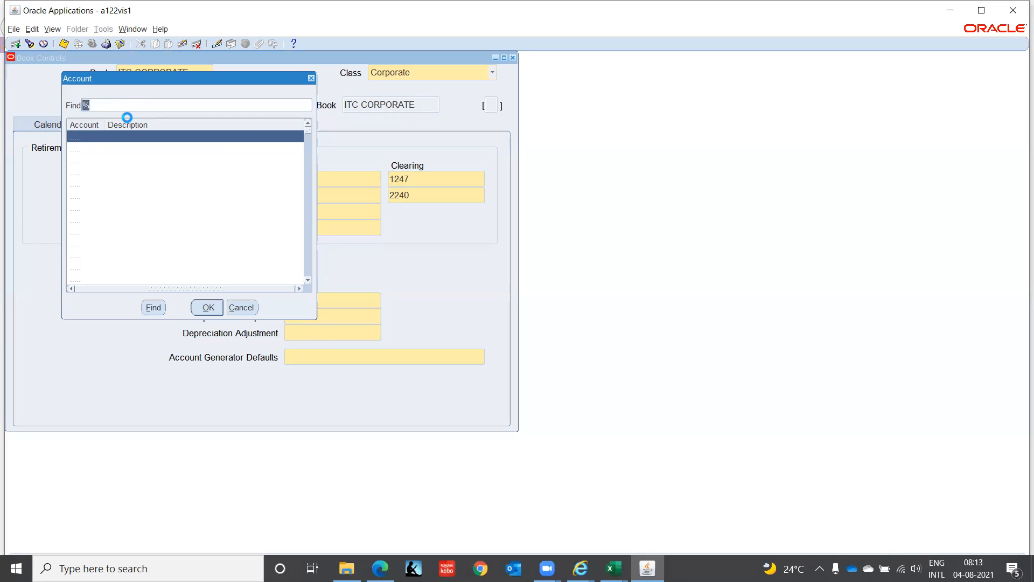
text(Adju%)
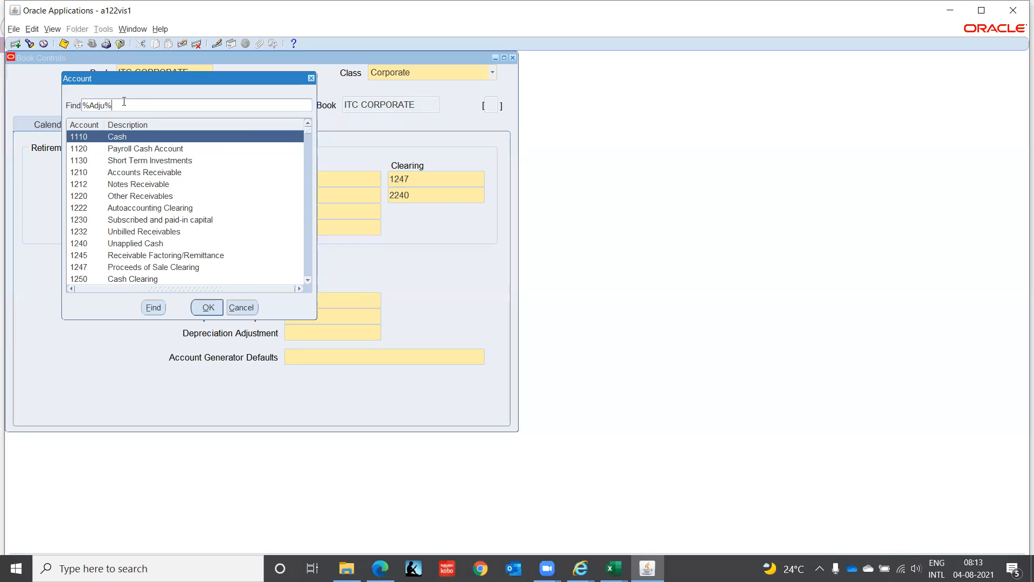
key(Return)
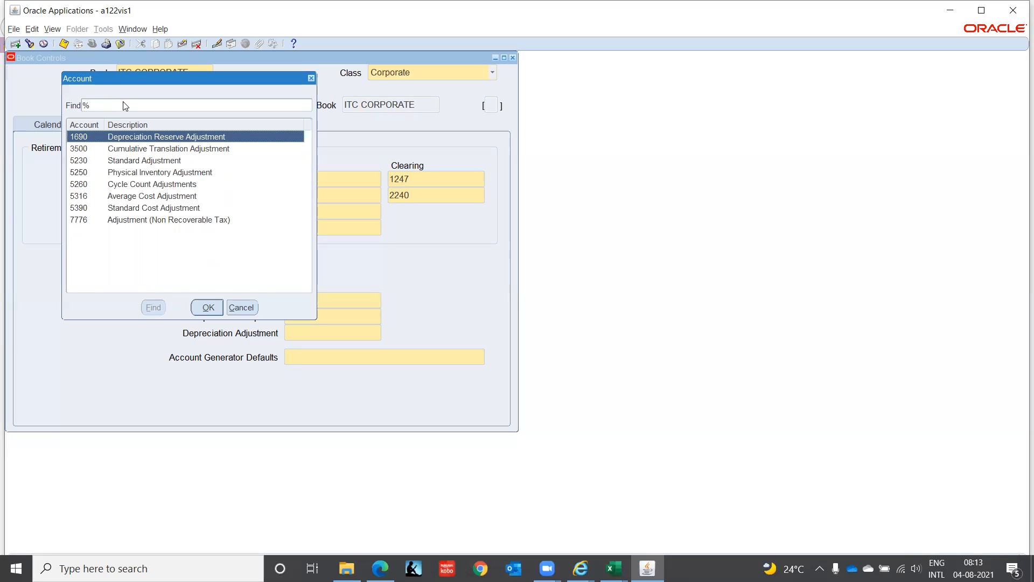
key(Return)
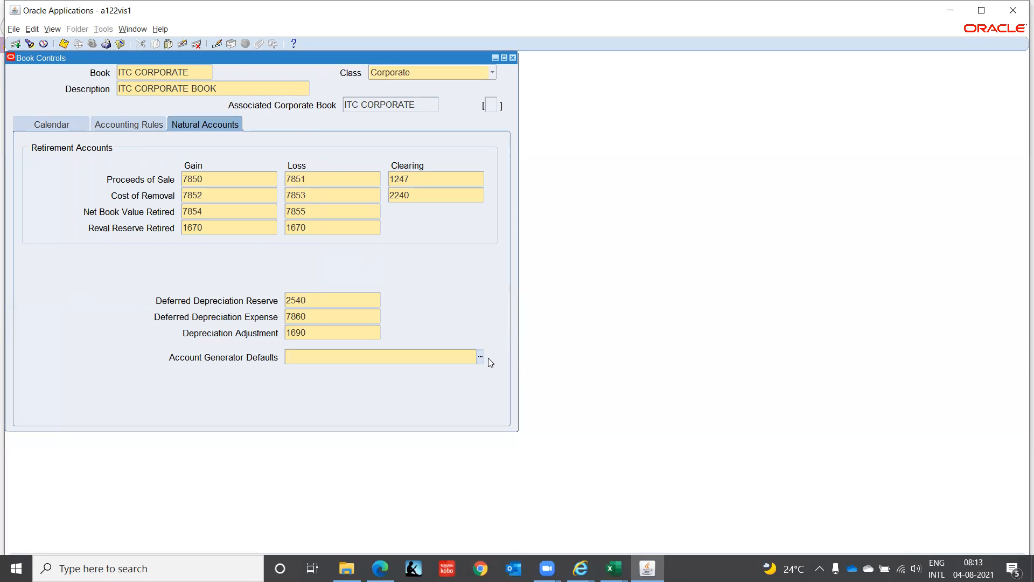
Step: Set the Account Generator Defaults segments to Company C1, Location CHN and Function 000
text(c1)
key(Tab)
text(chn)
key(Tab)
text(000)
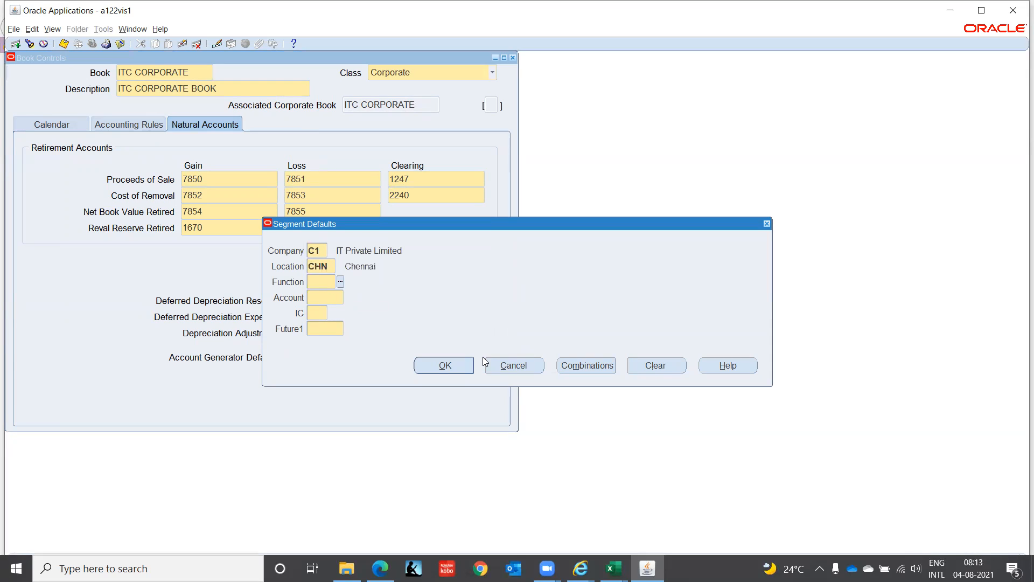
key(Tab)
Step: Try 0000 as the default Account segment, then choose 1510, Land, from the account values
text(0000)
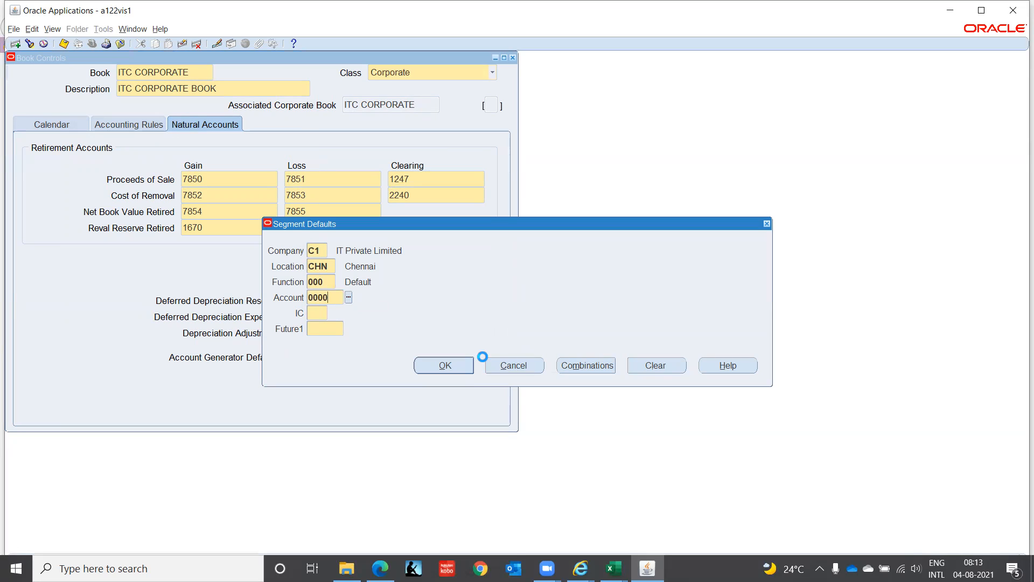
key(Tab)
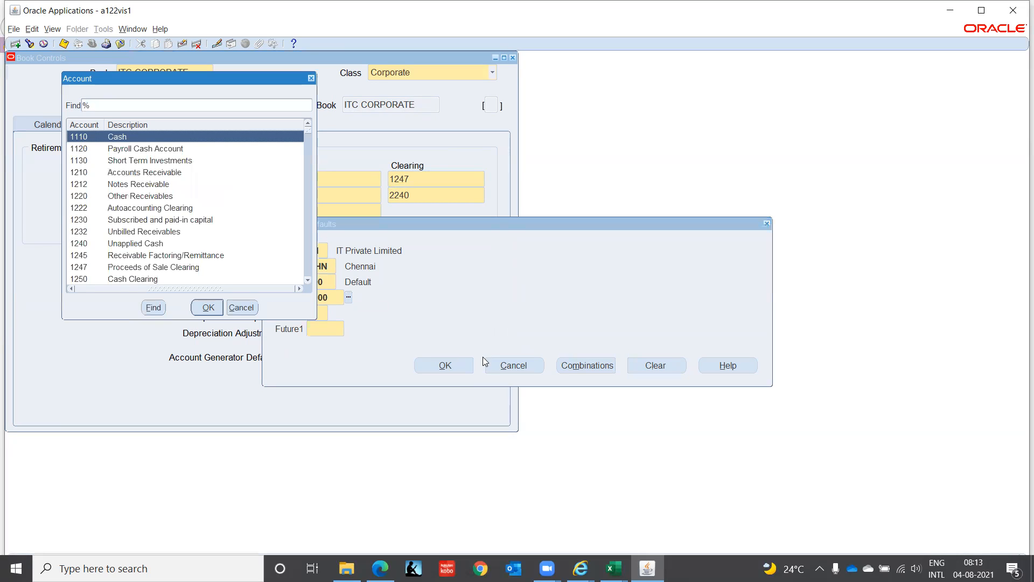
key(Down)
key(Down)
key(Down)
key(Down)
key(Down)
key(Down)
key(Down)
key(Down)
key(Down)
key(Down)
key(Down)
key(Down)
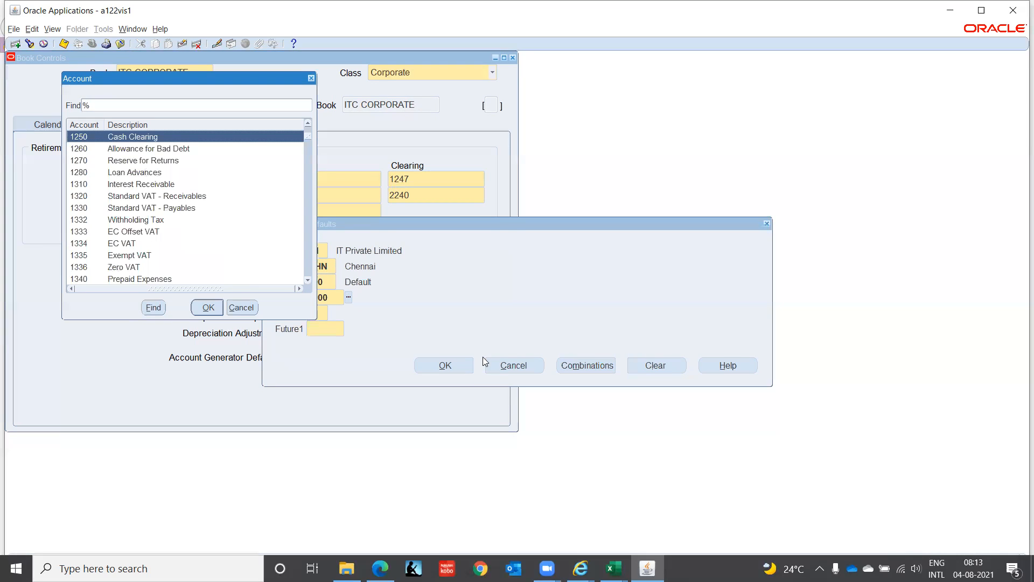
key(Down)
key(Down)
key(Down)
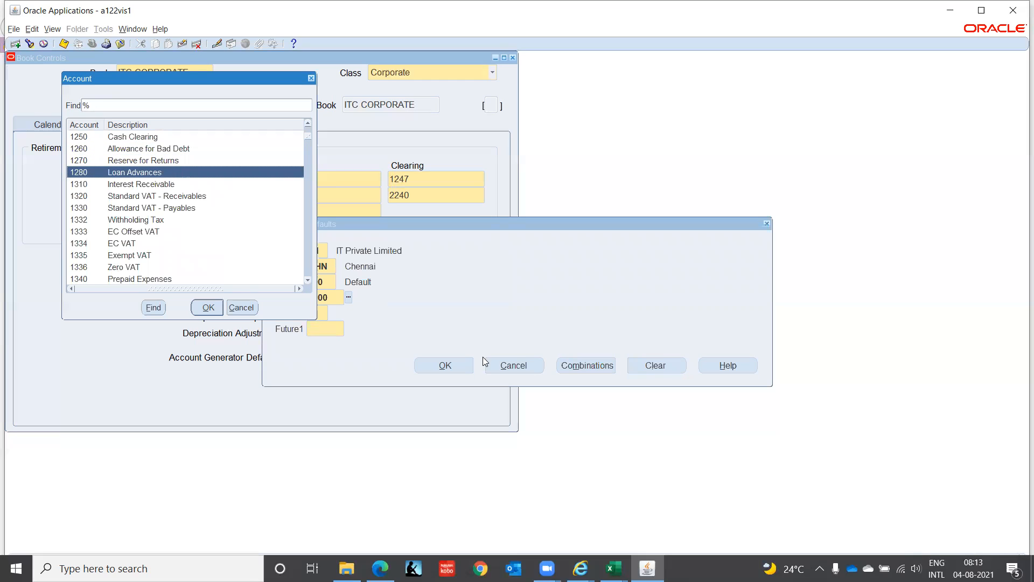
key(Down)
key(Down)
key(Down)
key(Down)
key(Down)
key(Down)
key(Down)
key(Down)
key(Down)
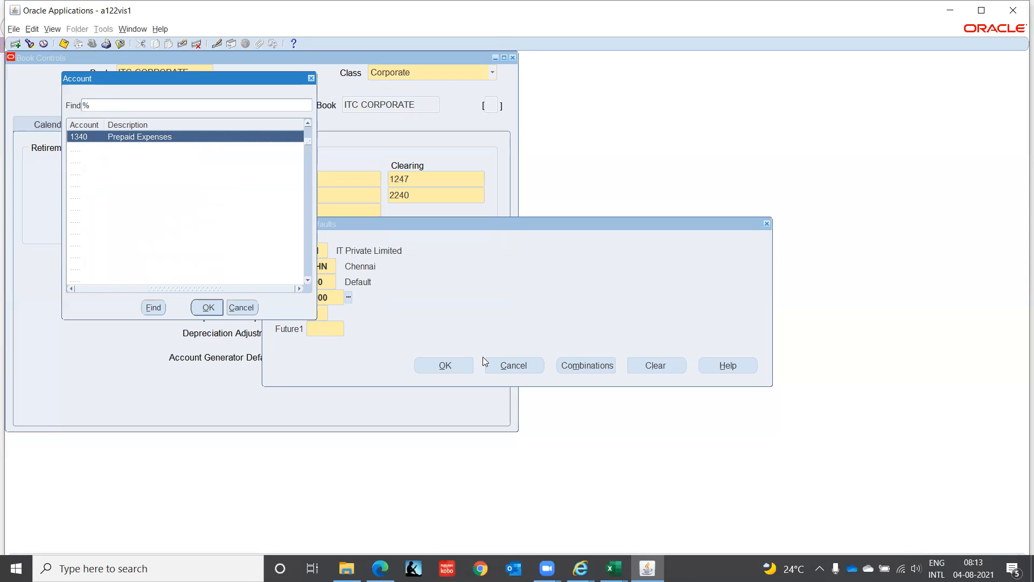
key(Down)
key(Down)
key(Down)
key(Down)
key(Down)
key(Down)
key(Down)
key(Down)
key(Down)
key(Down)
key(Down)
key(Down)
key(Down)
key(Down)
key(Down)
key(Down)
key(Down)
key(Down)
key(Down)
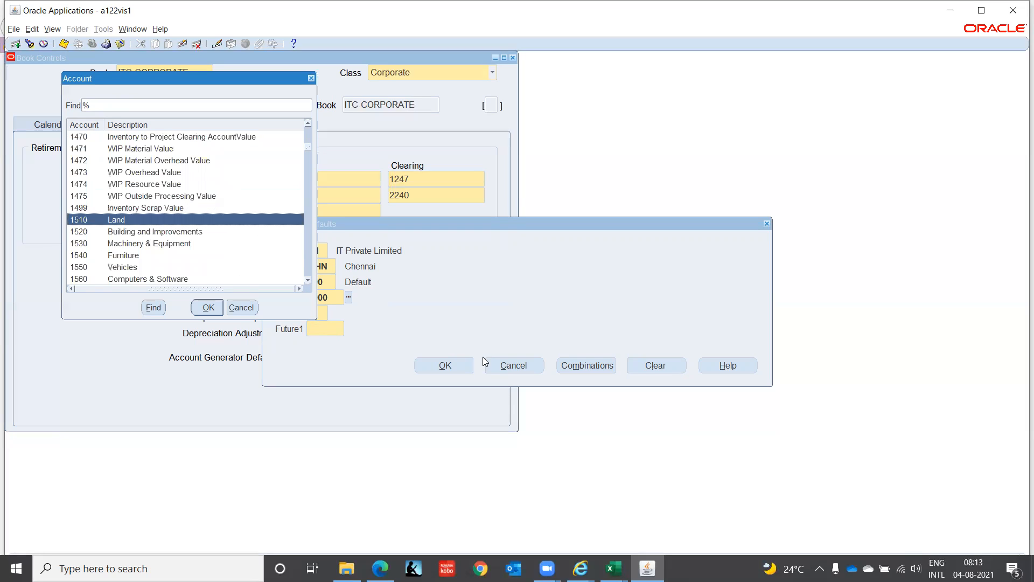
key(Return)
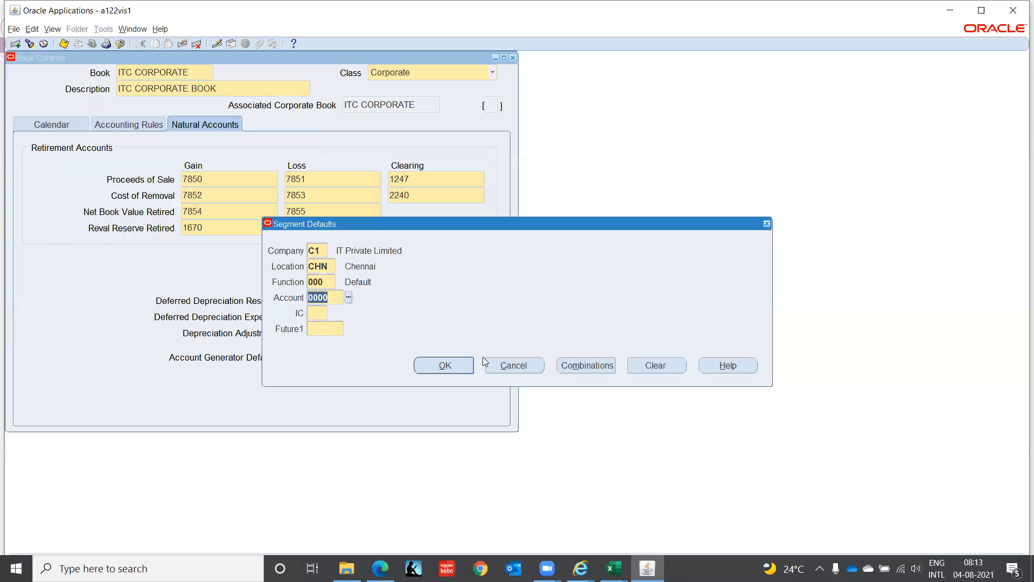
Step: Complete the Account Generator Defaults with IC 00 and Future1 0000
text(00)
key(Tab)
text(0000)
key(Tab)
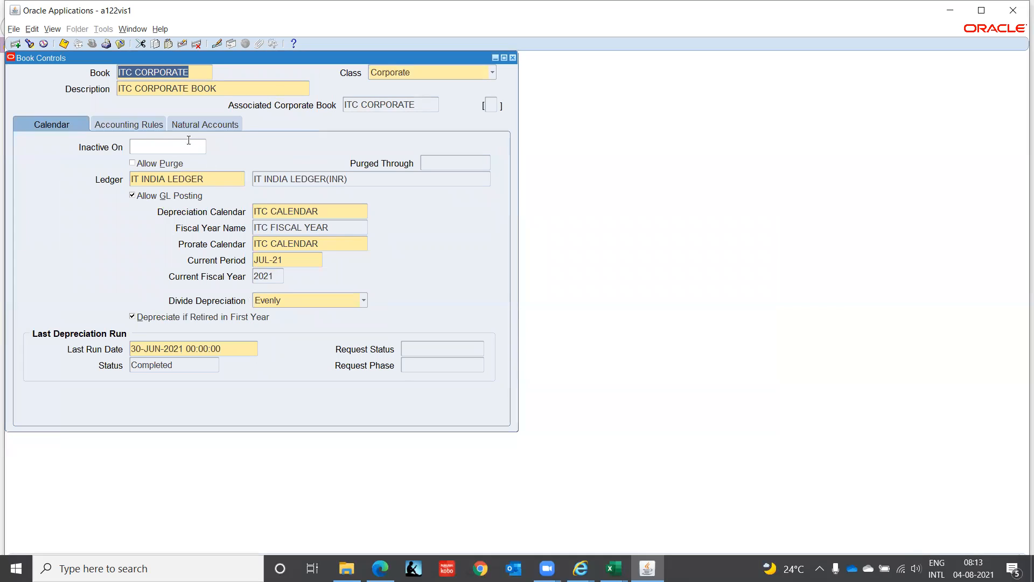
Step: Review the ITC CORPORATE book's natural accounts, accounting rules and calendar settings
click(191, 123)
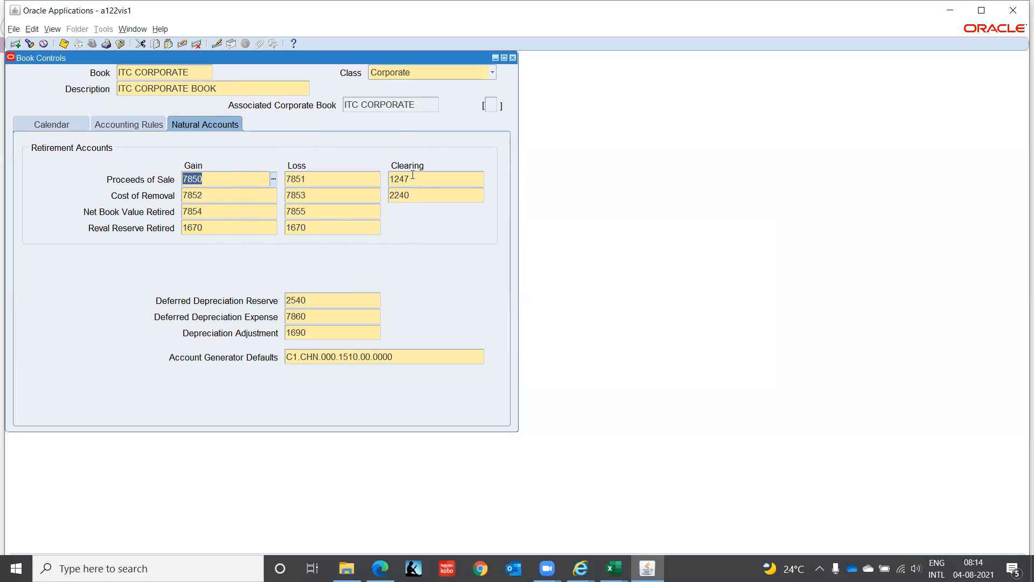
click(61, 125)
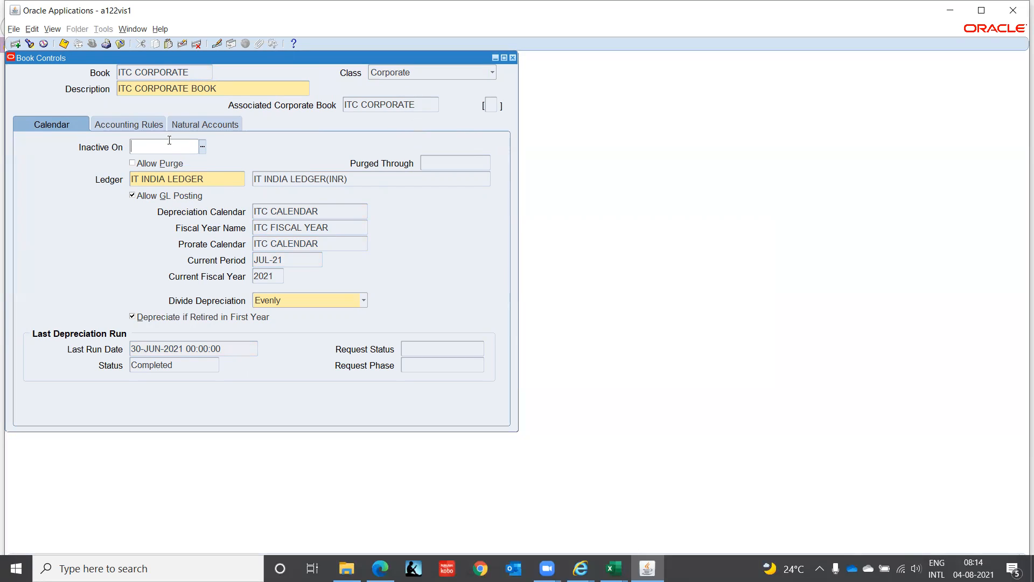
click(148, 119)
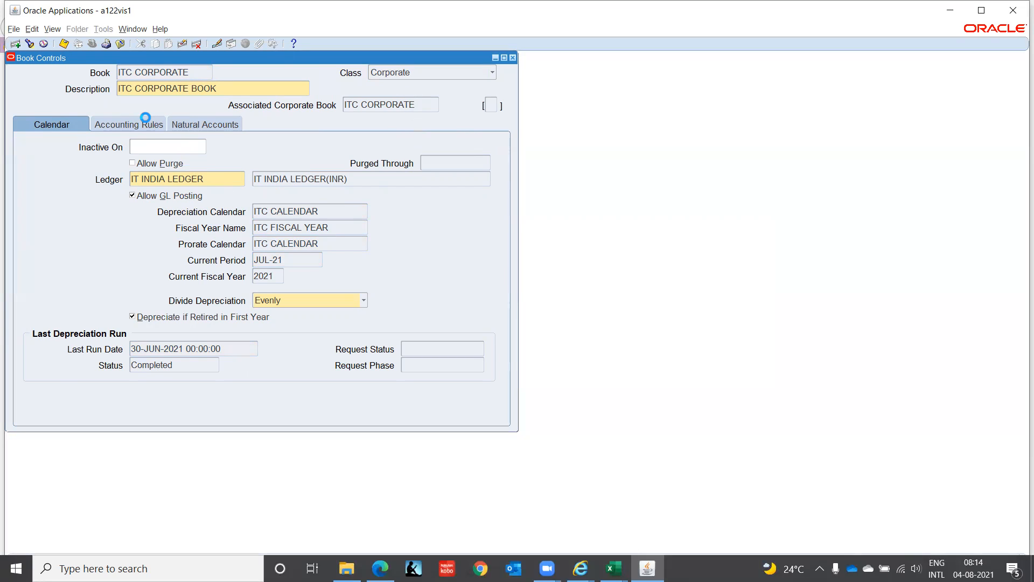
click(203, 125)
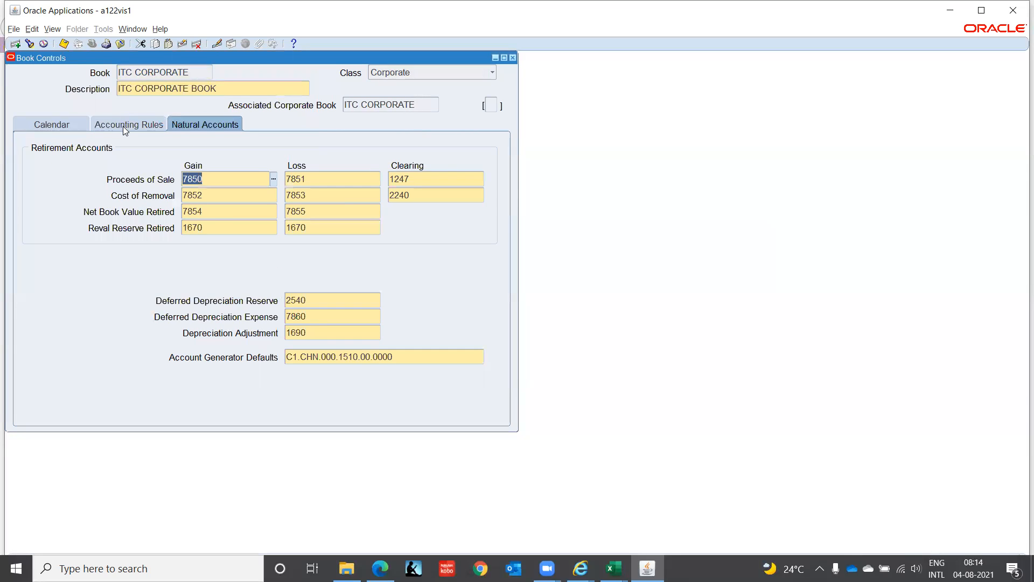
click(122, 126)
click(203, 123)
click(101, 125)
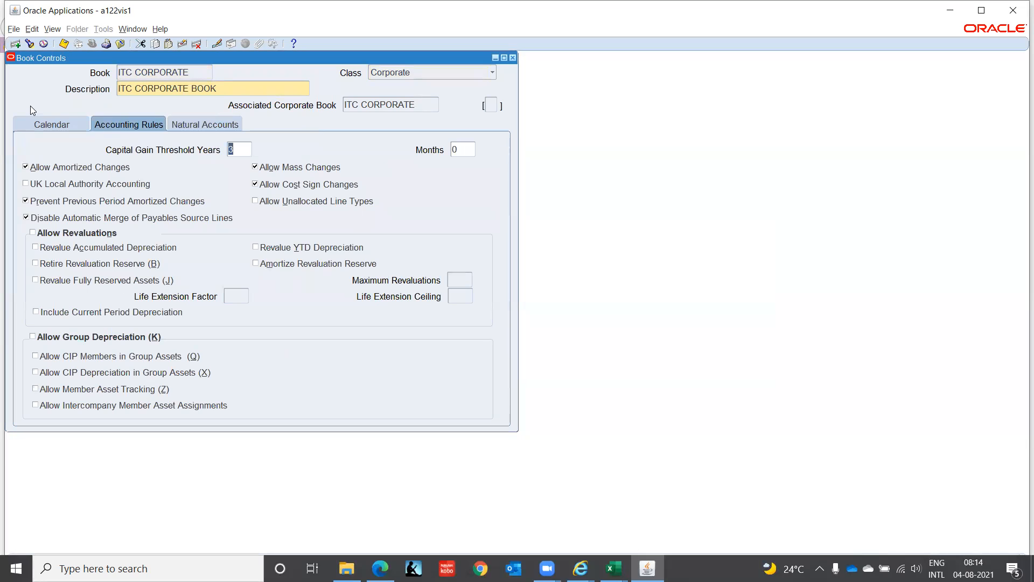
click(44, 127)
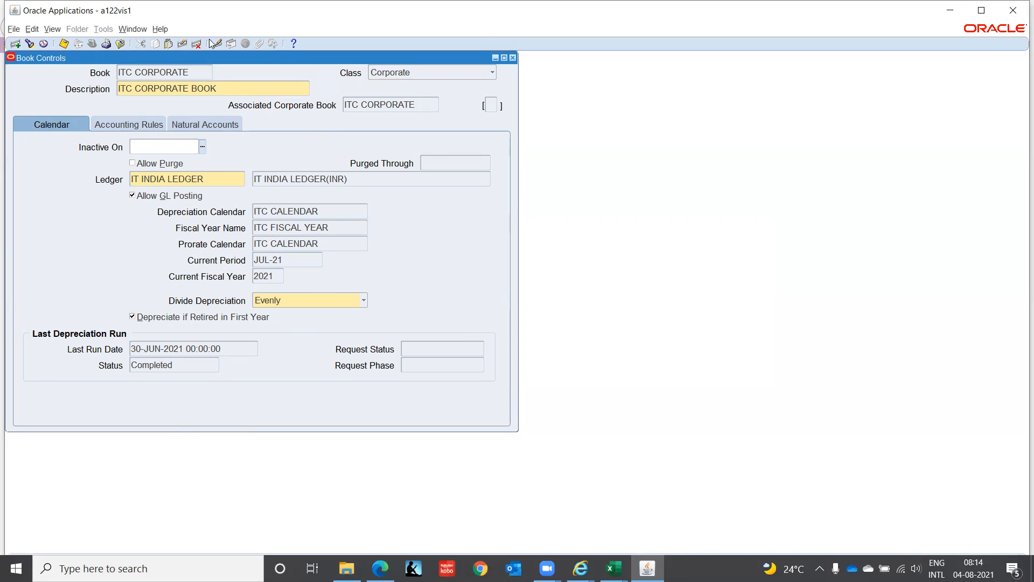
Step: Close the Book Controls form and collapse all expanded functions in the Navigator
click(514, 58)
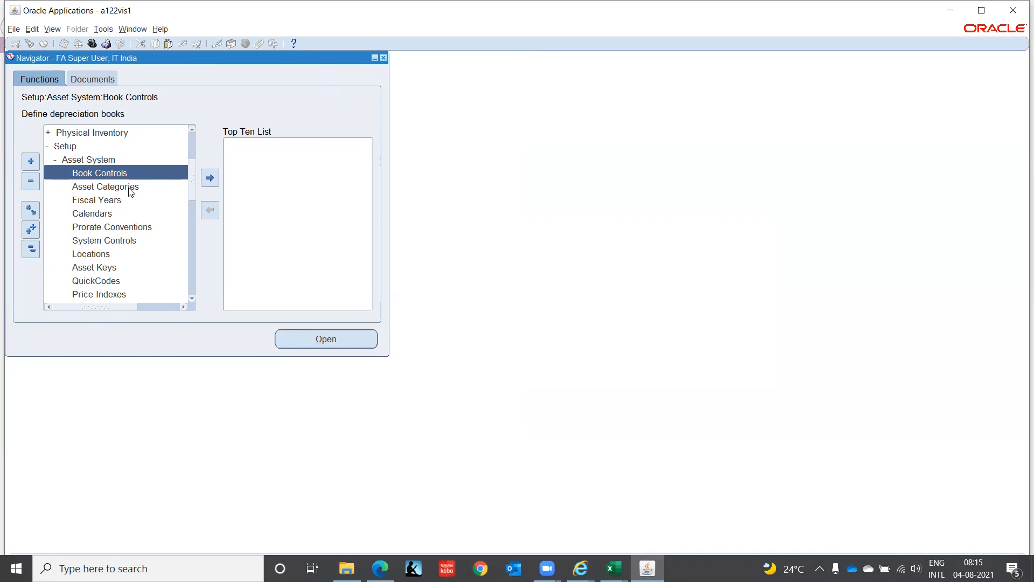
click(81, 188)
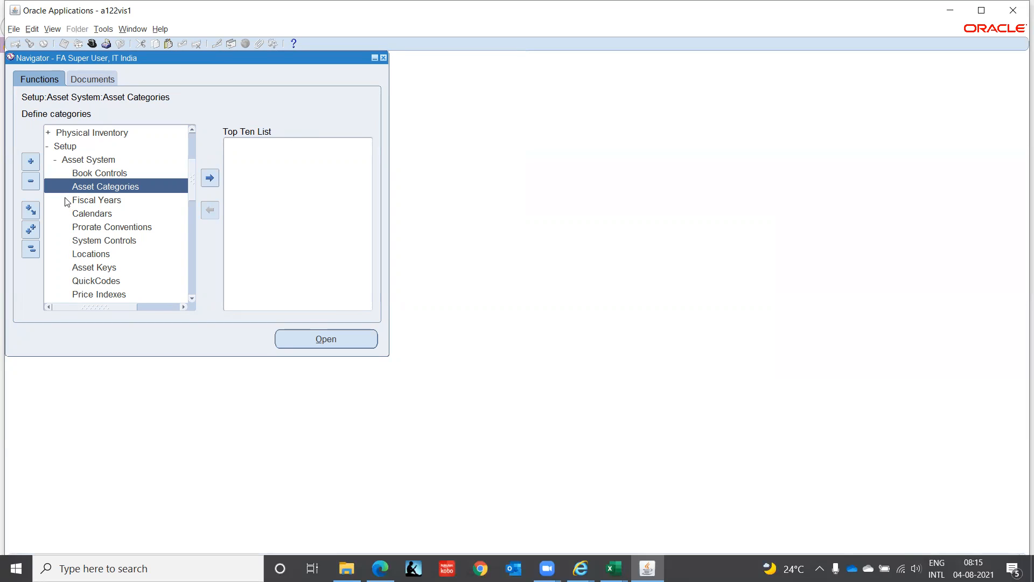
click(32, 252)
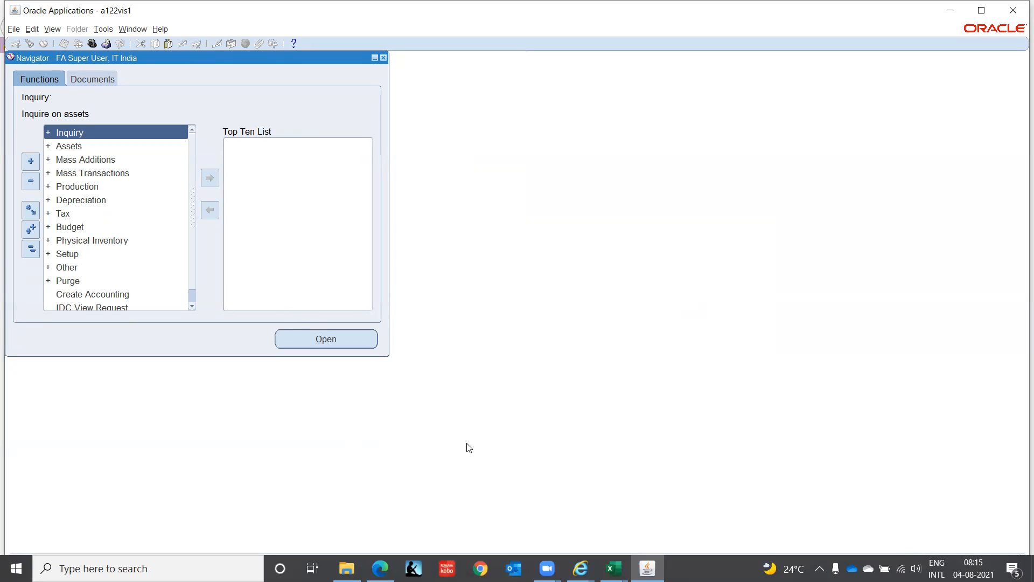
click(627, 26)
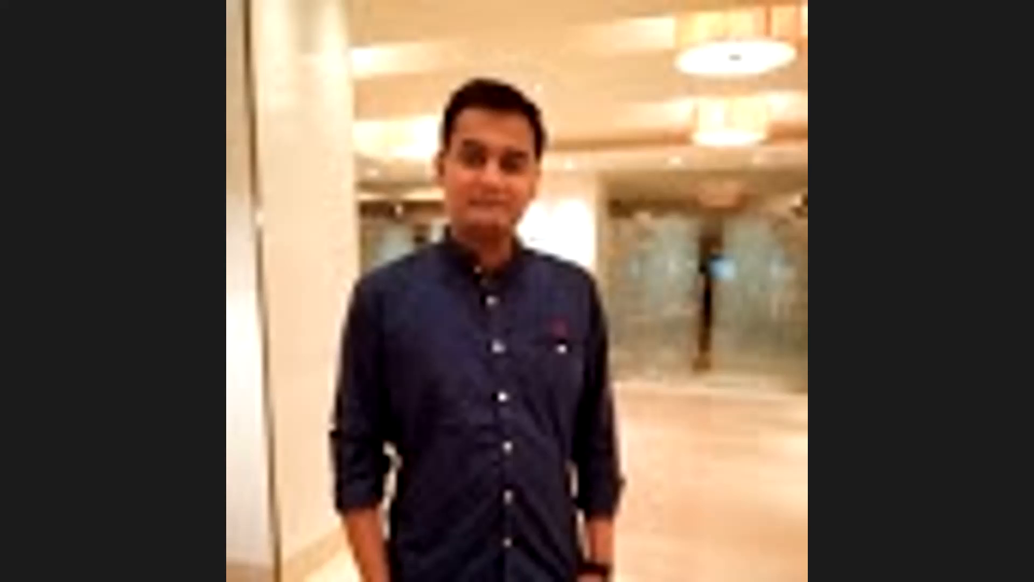